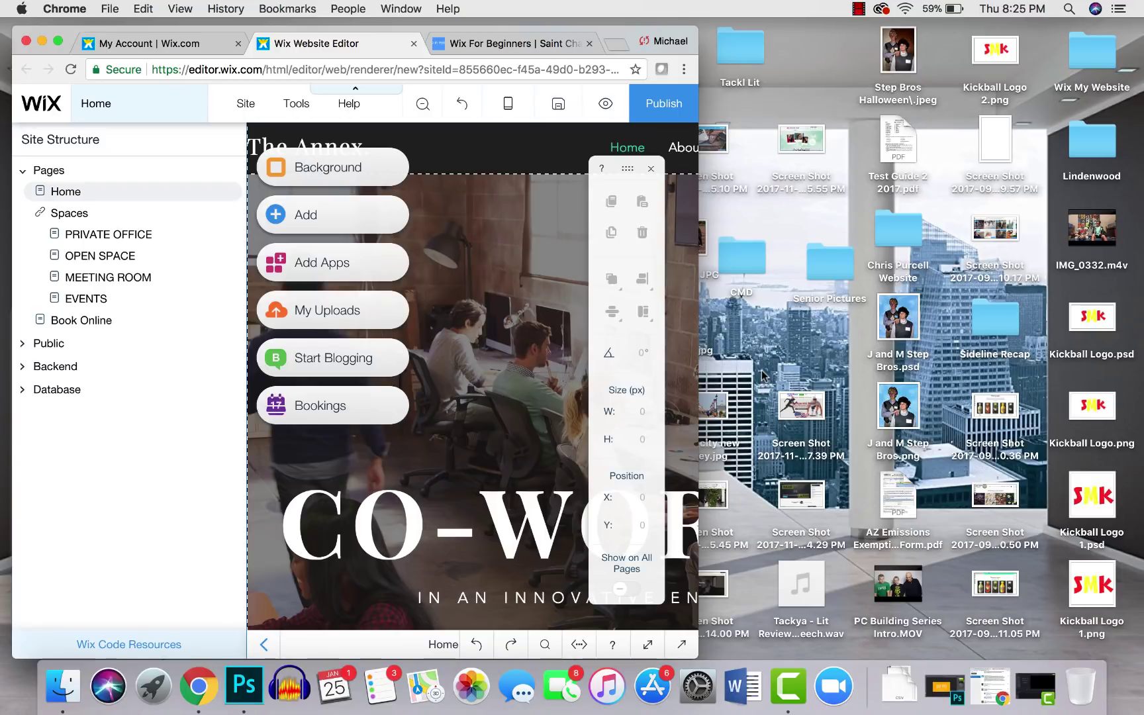
Maximise the Chrome window so the Wix Editor and the site header fill the screen
{"action": "left_click", "coordinate": [57, 43]}
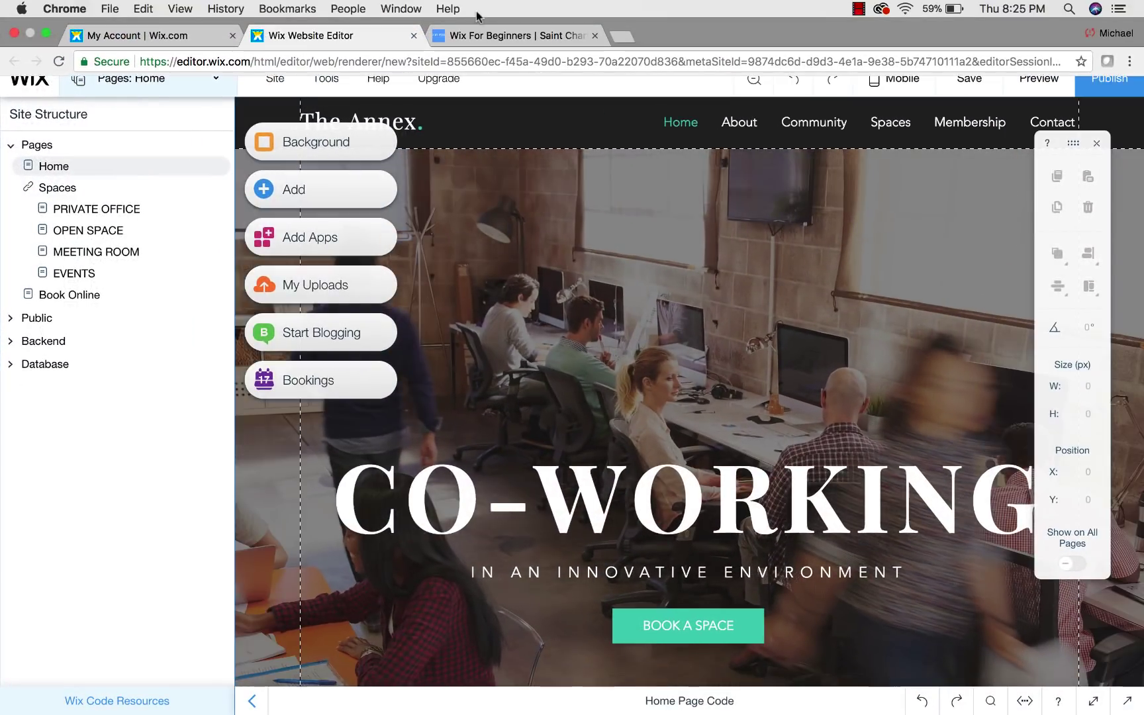
{"action": "left_click", "coordinate": [493, 36]}
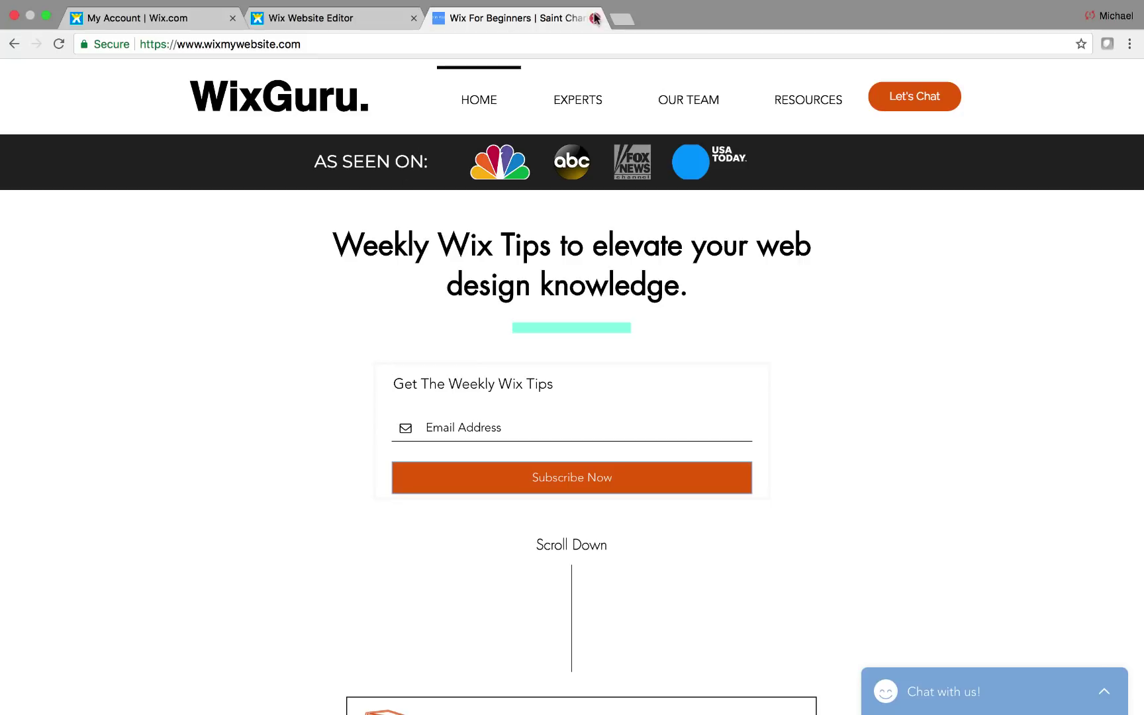
{"action": "left_click", "coordinate": [317, 20]}
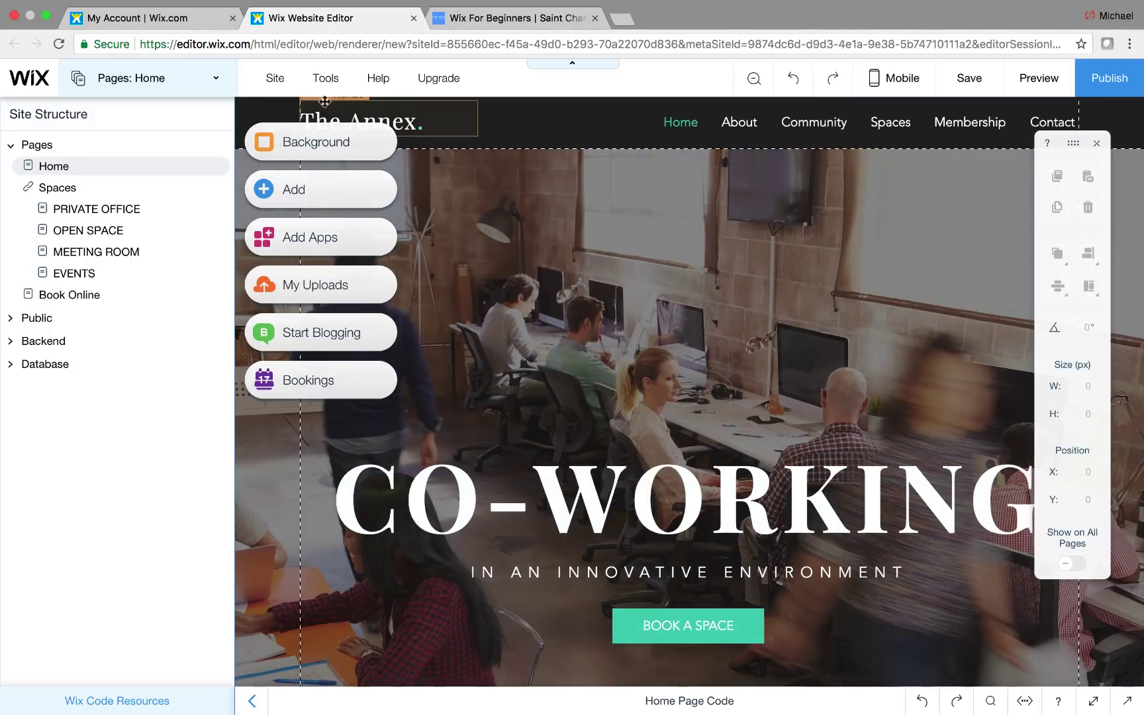
Collapse and re-expand the Site Structure panel, then drag its border to make it narrower
{"action": "mouse_move", "coordinate": [331, 81]}
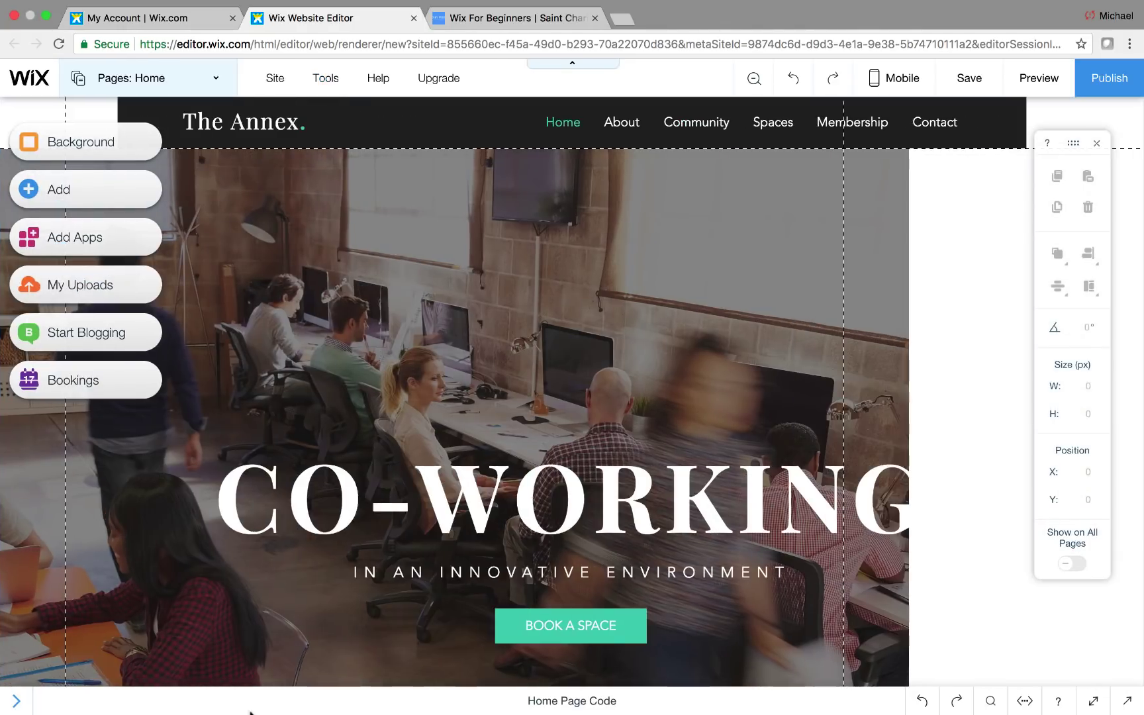
{"action": "left_click", "coordinate": [249, 706]}
{"action": "left_click", "coordinate": [18, 706]}
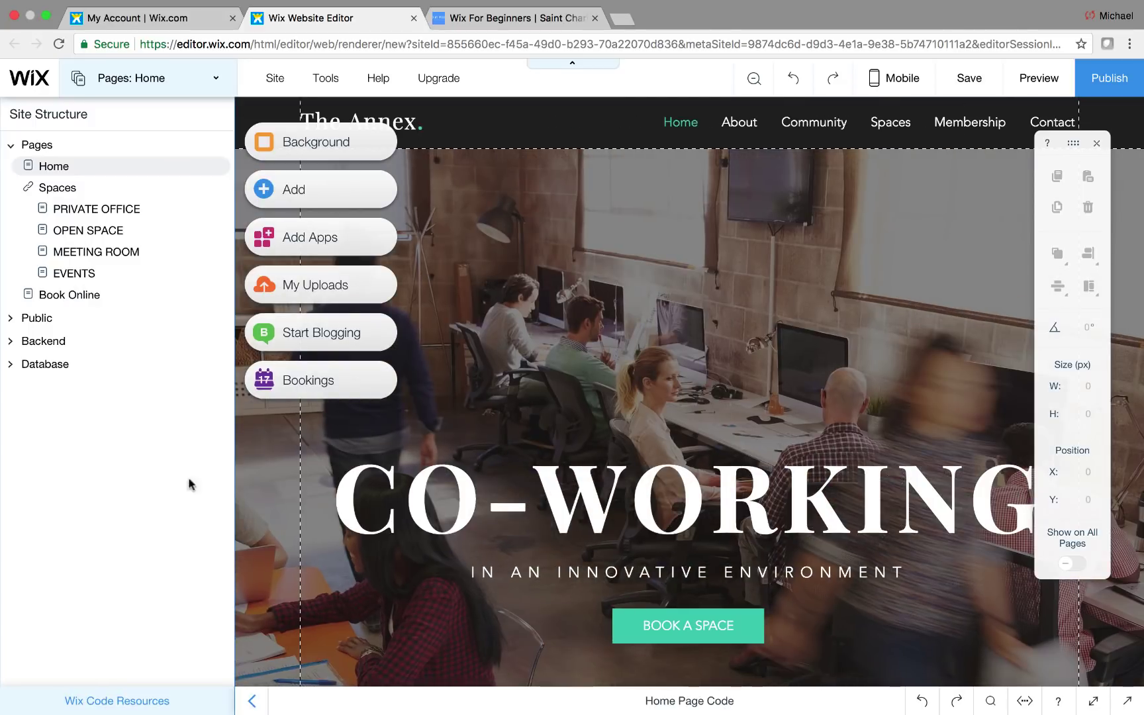
{"action": "mouse_move", "coordinate": [235, 481]}
{"action": "left_mouse_down"}
{"action": "mouse_move", "coordinate": [178, 477]}
{"action": "mouse_move", "coordinate": [229, 480]}
{"action": "left_mouse_up"}
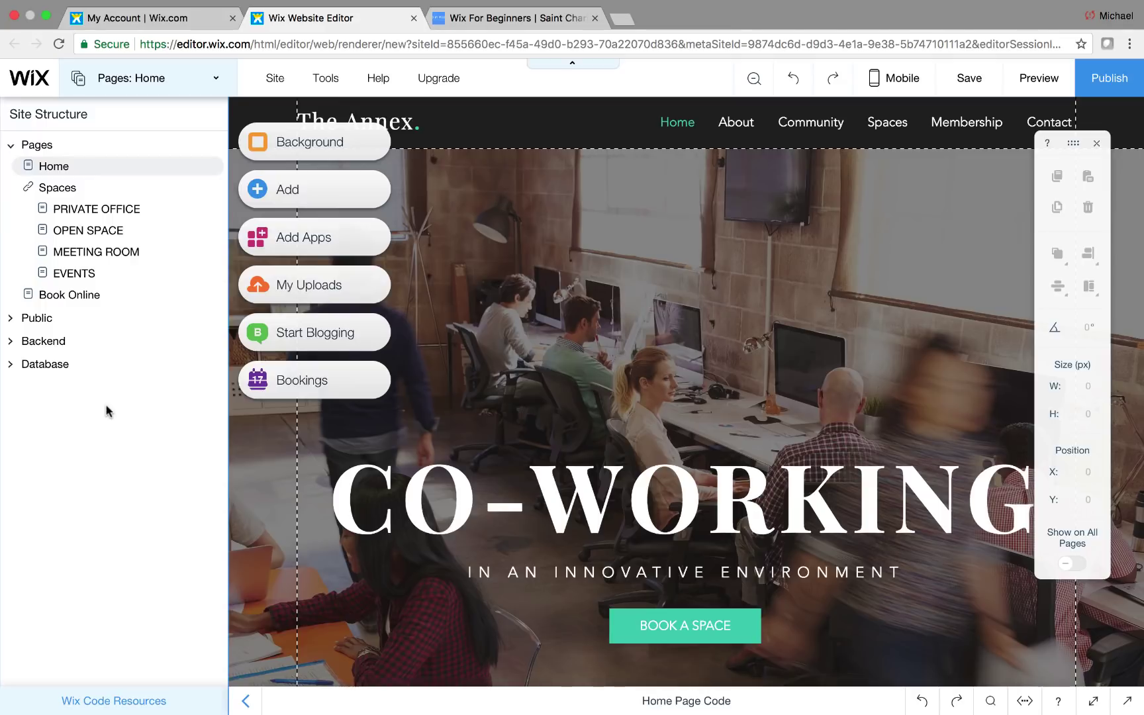
Start a new database collection named ClientDatabase
{"action": "left_click", "coordinate": [213, 365]}
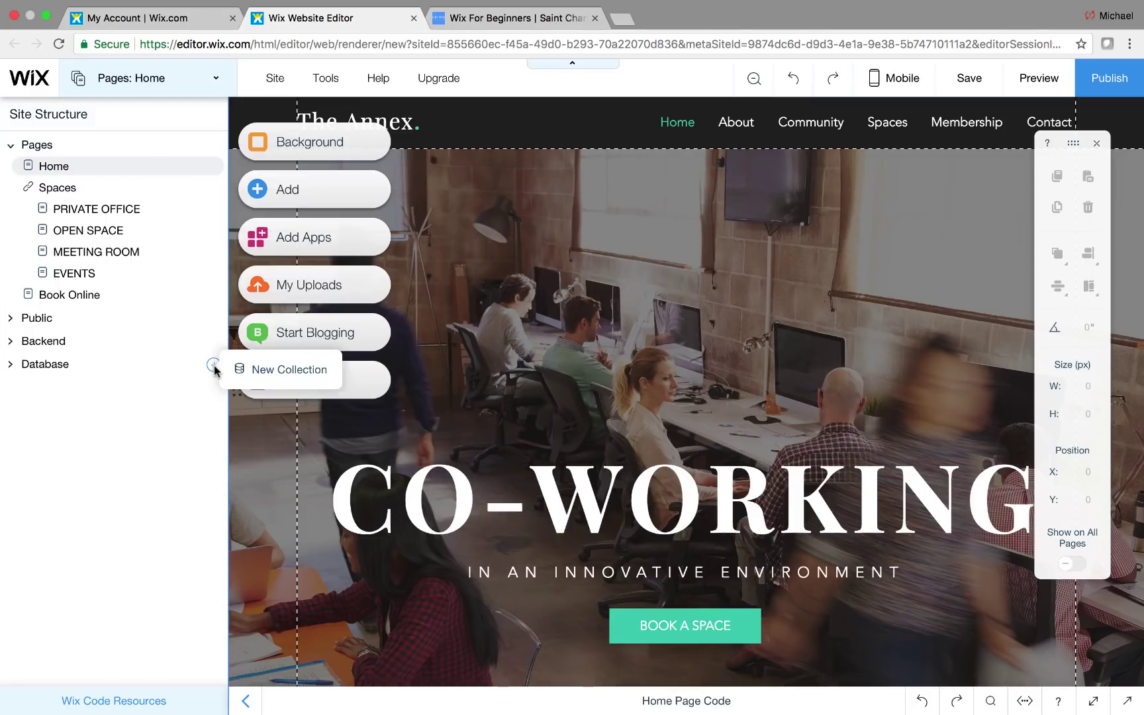
{"action": "left_click", "coordinate": [288, 370]}
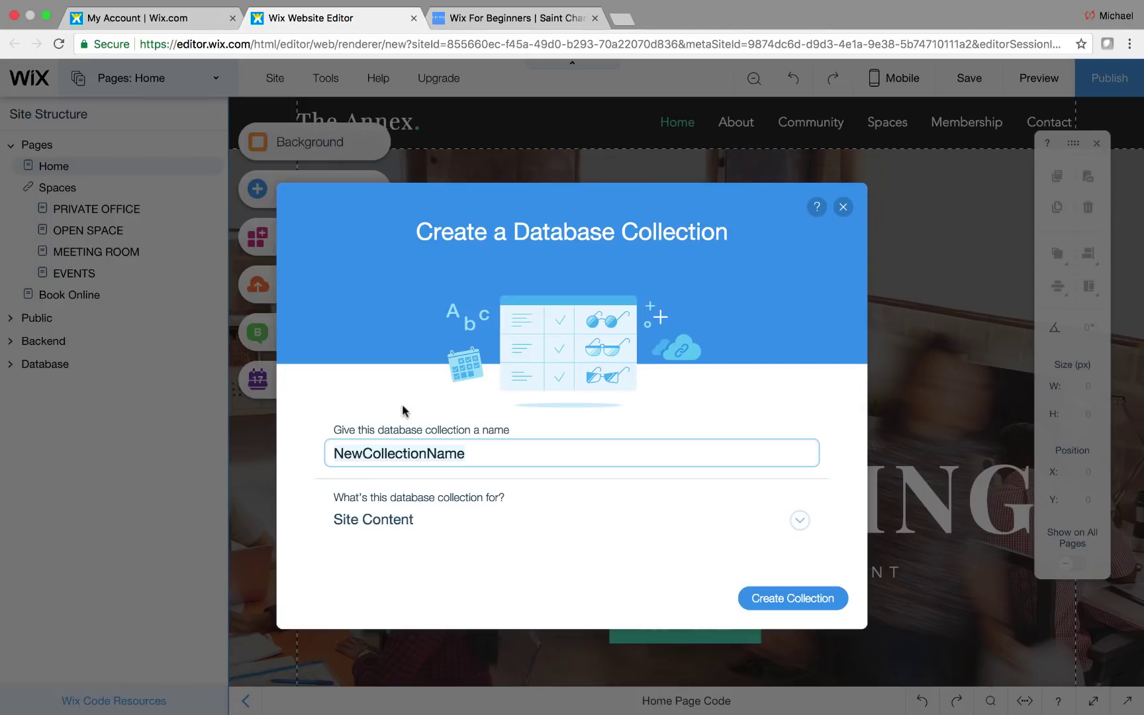
{"action": "key", "text": "BackSpace"}
{"action": "type", "text": "Clien"}
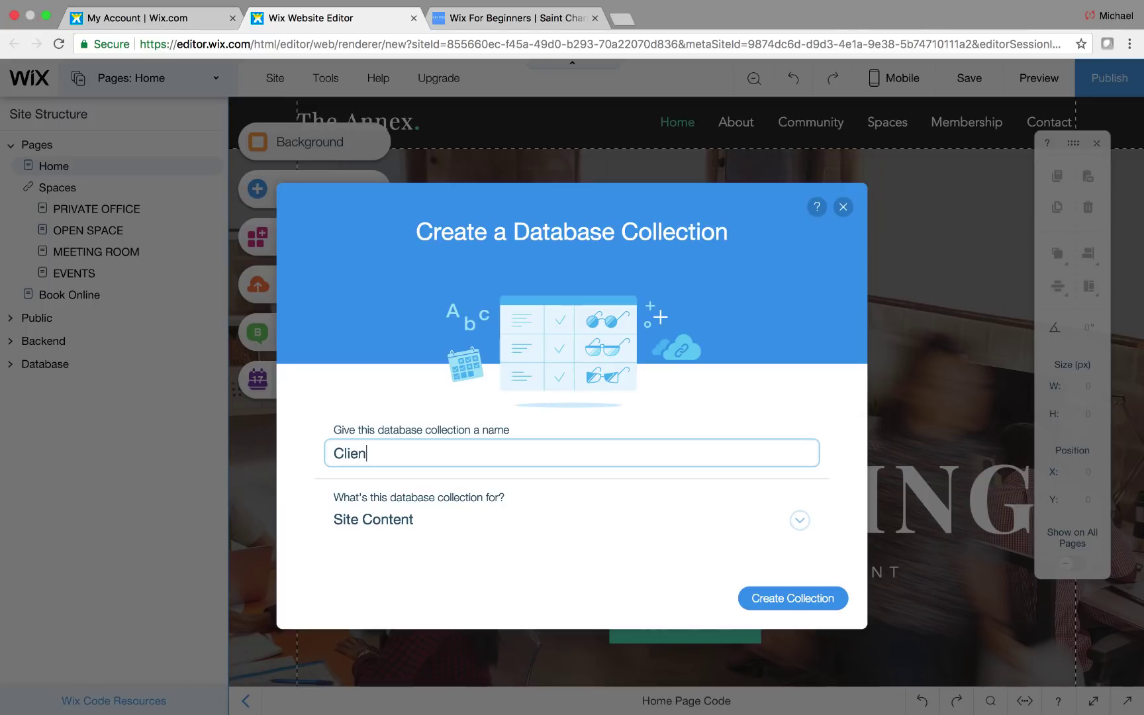
{"action": "type", "text": "tDatabase"}
Set the collection's purpose to Custom Use and go on to its custom permissions
{"action": "left_click", "coordinate": [452, 535]}
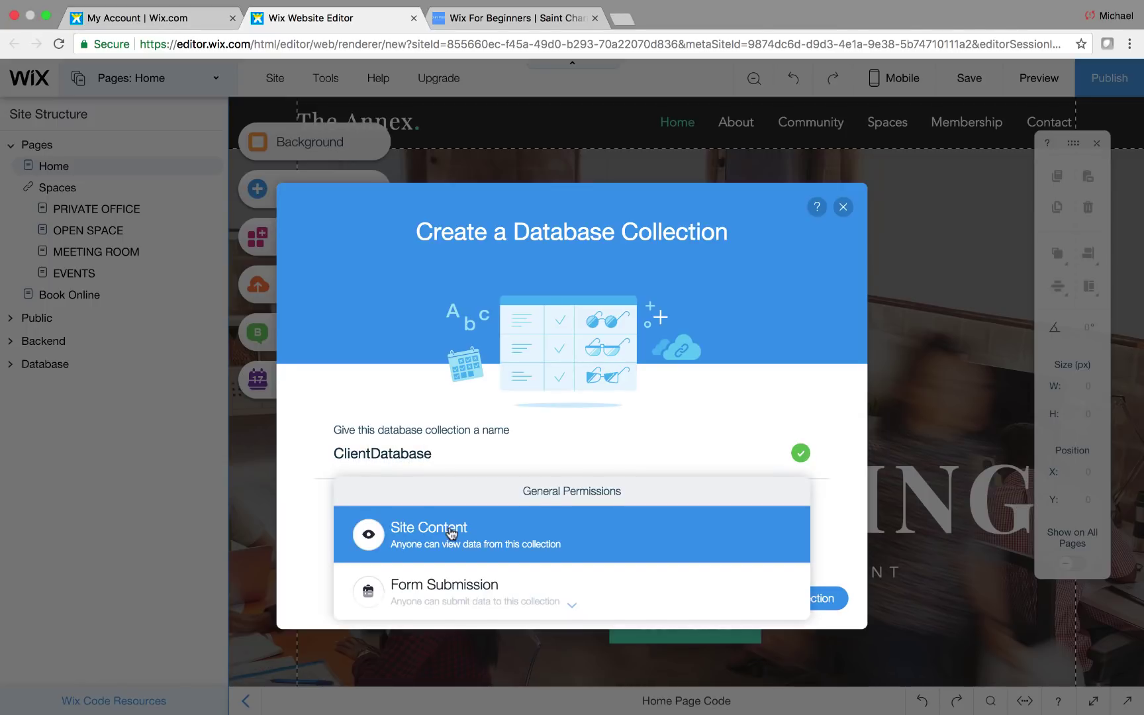
{"action": "scroll", "coordinate": [449, 526], "scroll_direction": "down", "scroll_amount": 3}
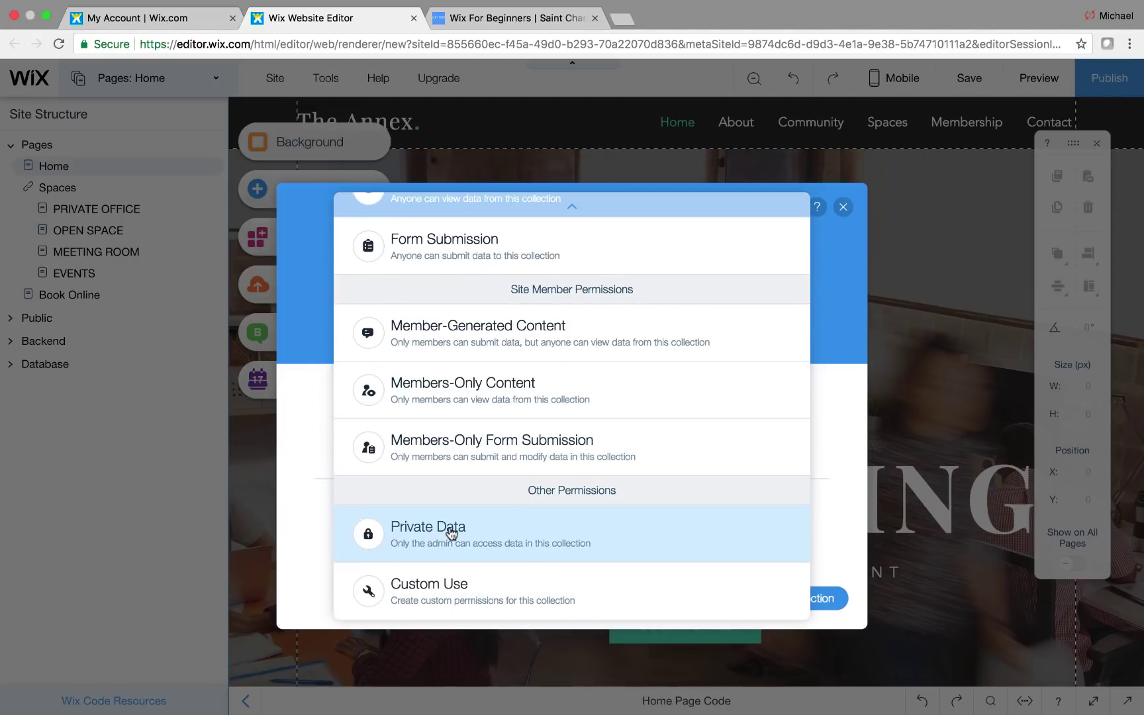
{"action": "left_click", "coordinate": [457, 602]}
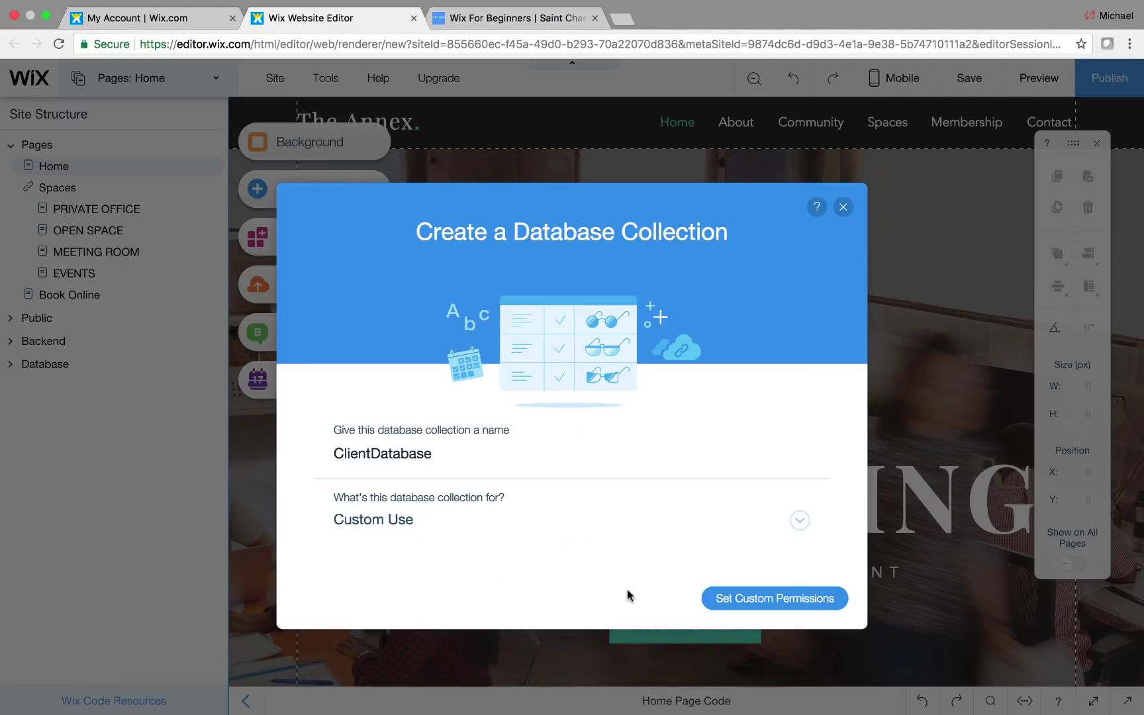
{"action": "left_click", "coordinate": [502, 527]}
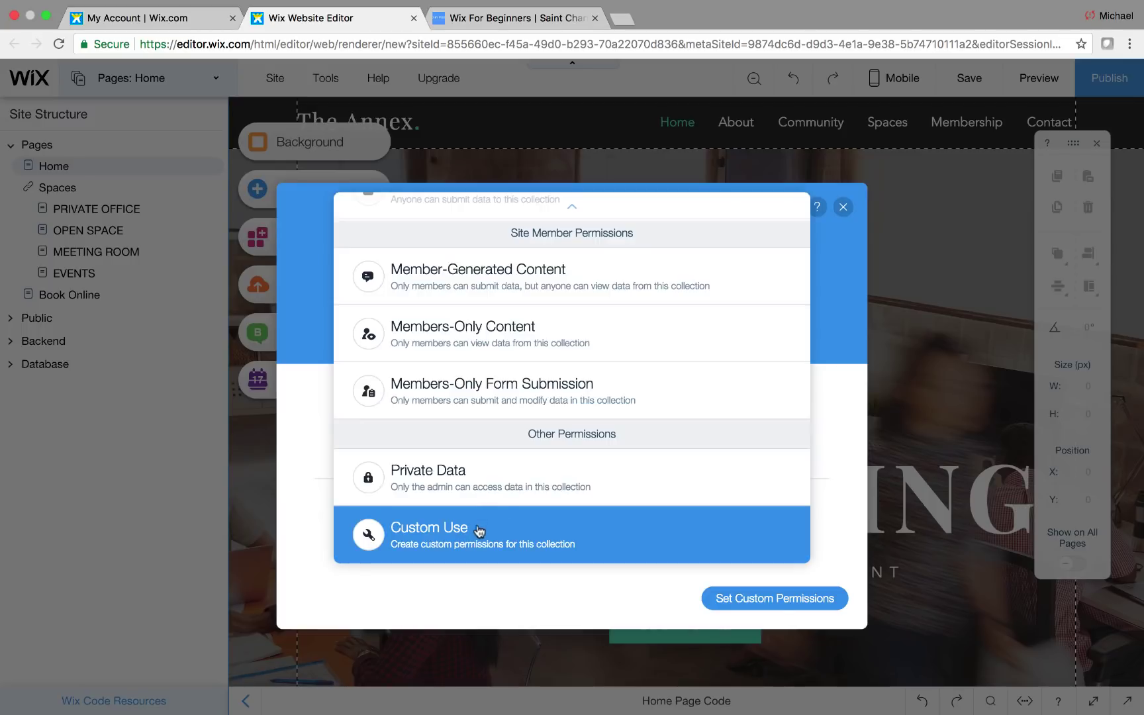
{"action": "scroll", "coordinate": [486, 389], "scroll_direction": "up", "scroll_amount": 1}
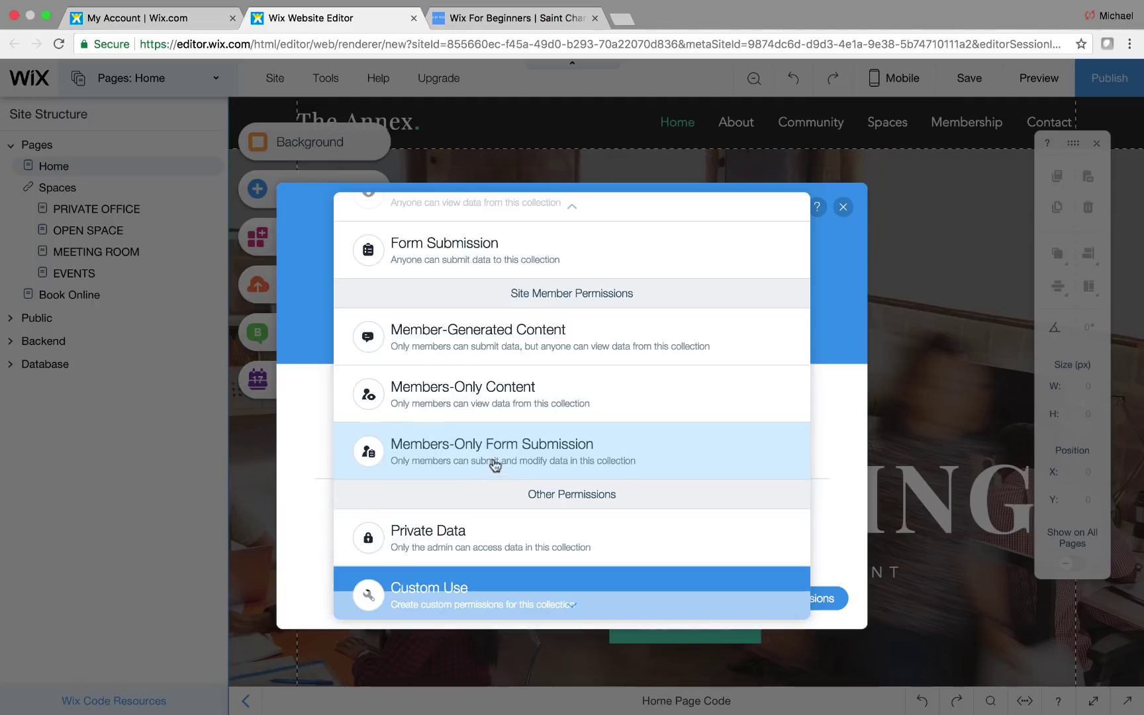
{"action": "scroll", "coordinate": [495, 456], "scroll_direction": "up", "scroll_amount": 1}
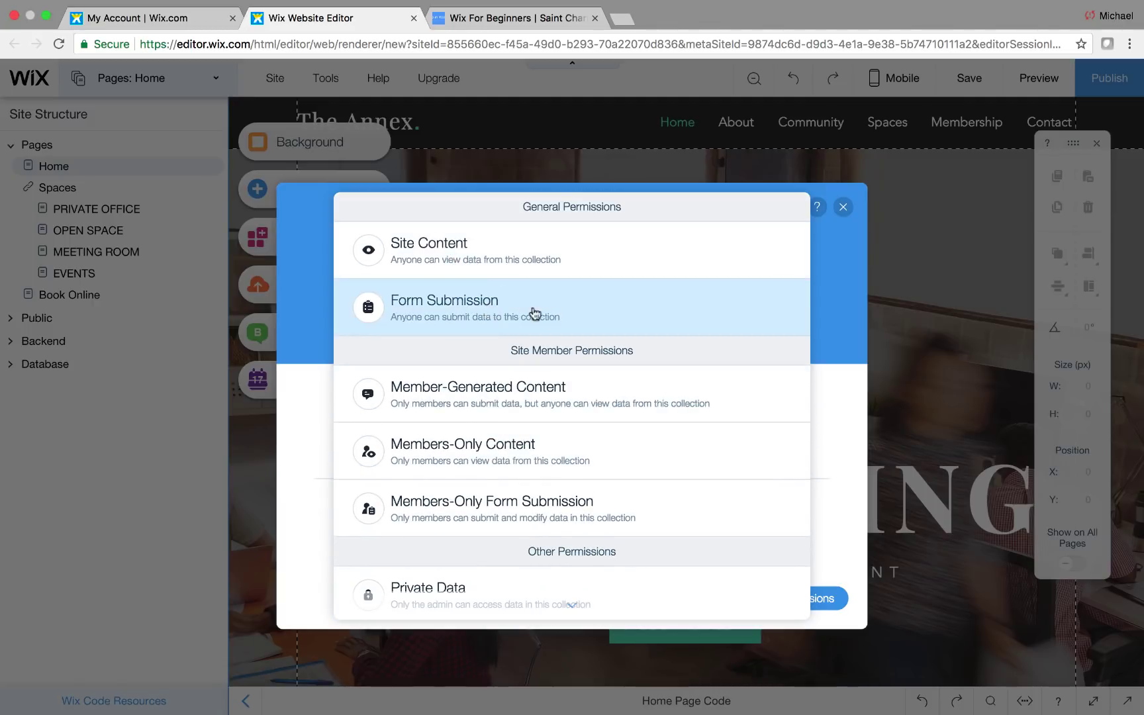
{"action": "scroll", "coordinate": [549, 317], "scroll_direction": "down", "scroll_amount": 1}
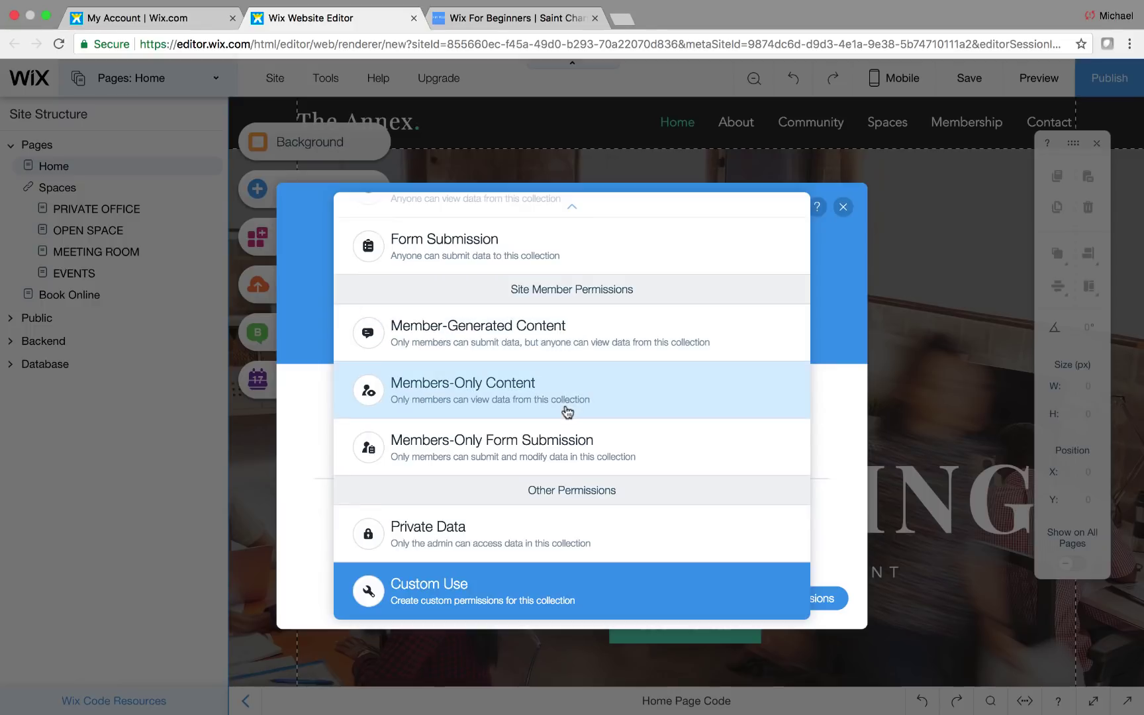
{"action": "left_click", "coordinate": [491, 596]}
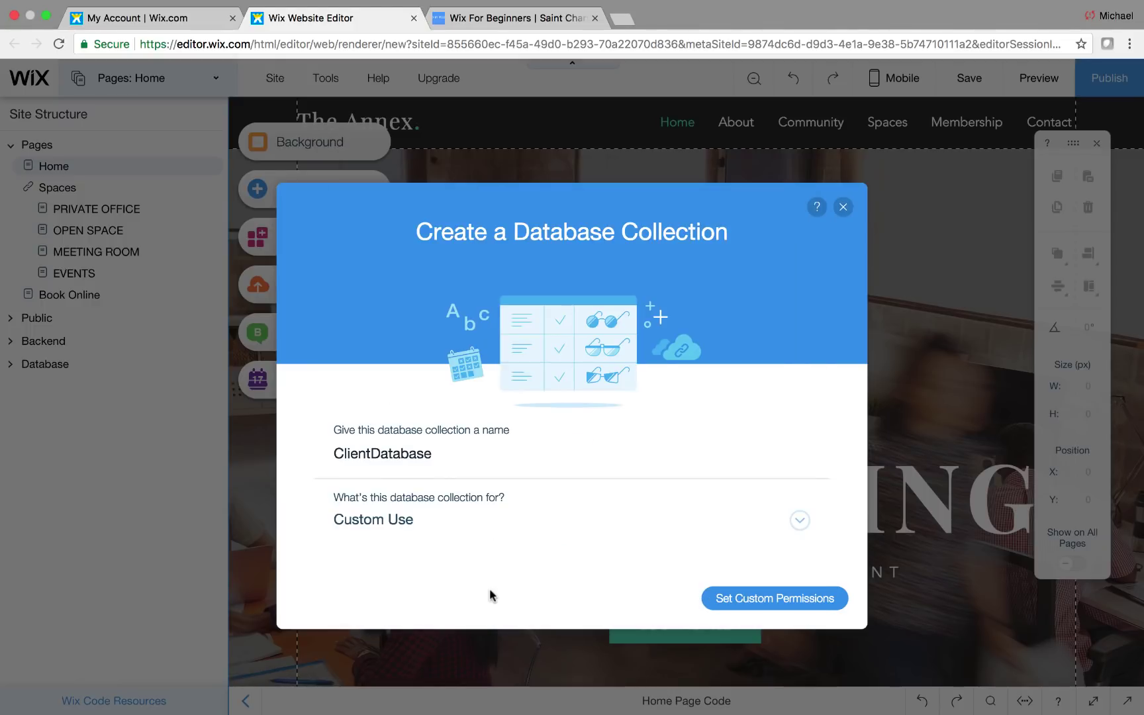
{"action": "left_click", "coordinate": [761, 599]}
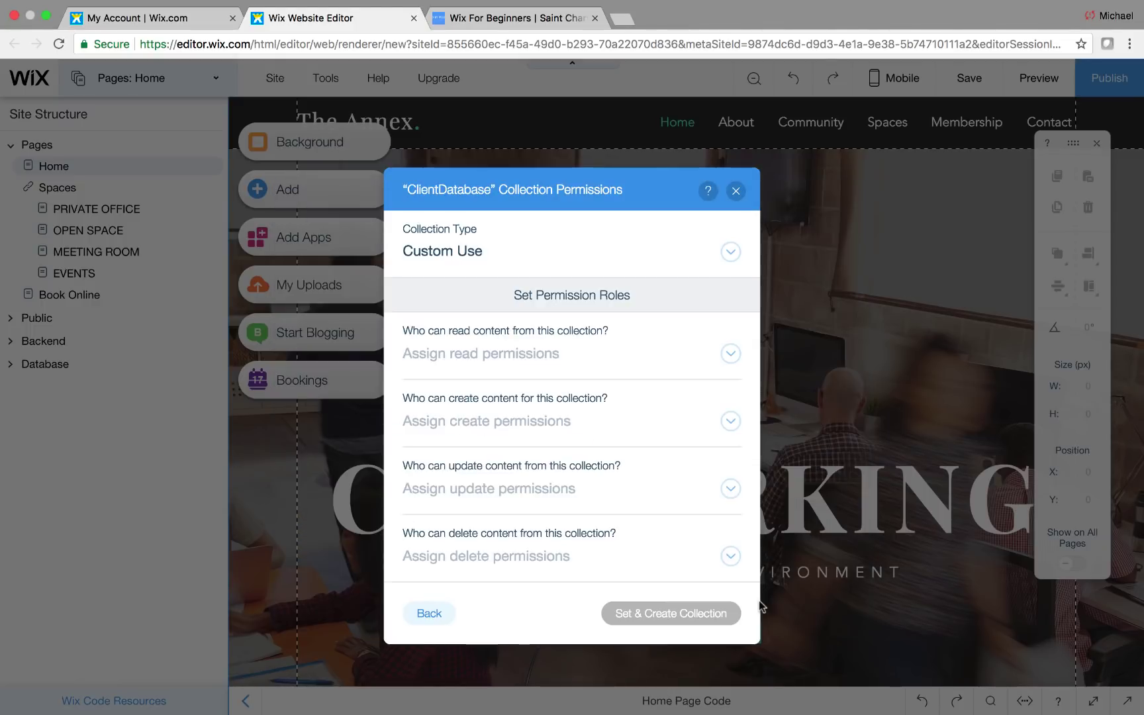
Set Read permission to Site member, and Create, Update and Delete to Admin
{"action": "left_click", "coordinate": [562, 358]}
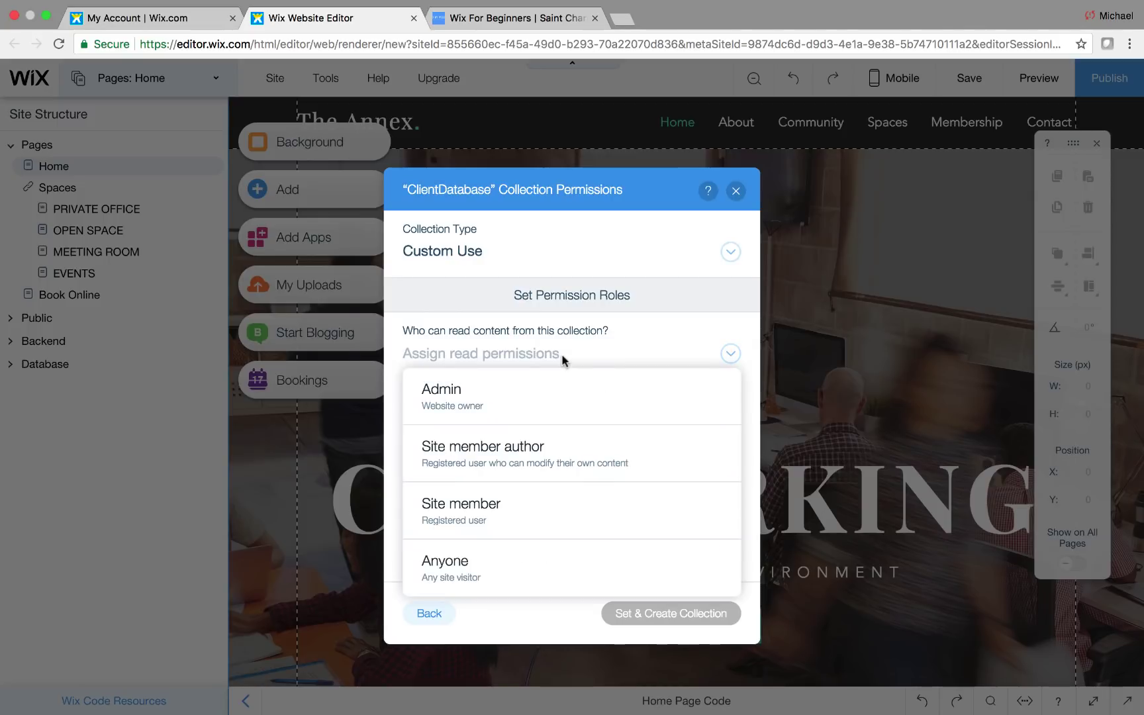
{"action": "left_click", "coordinate": [518, 523]}
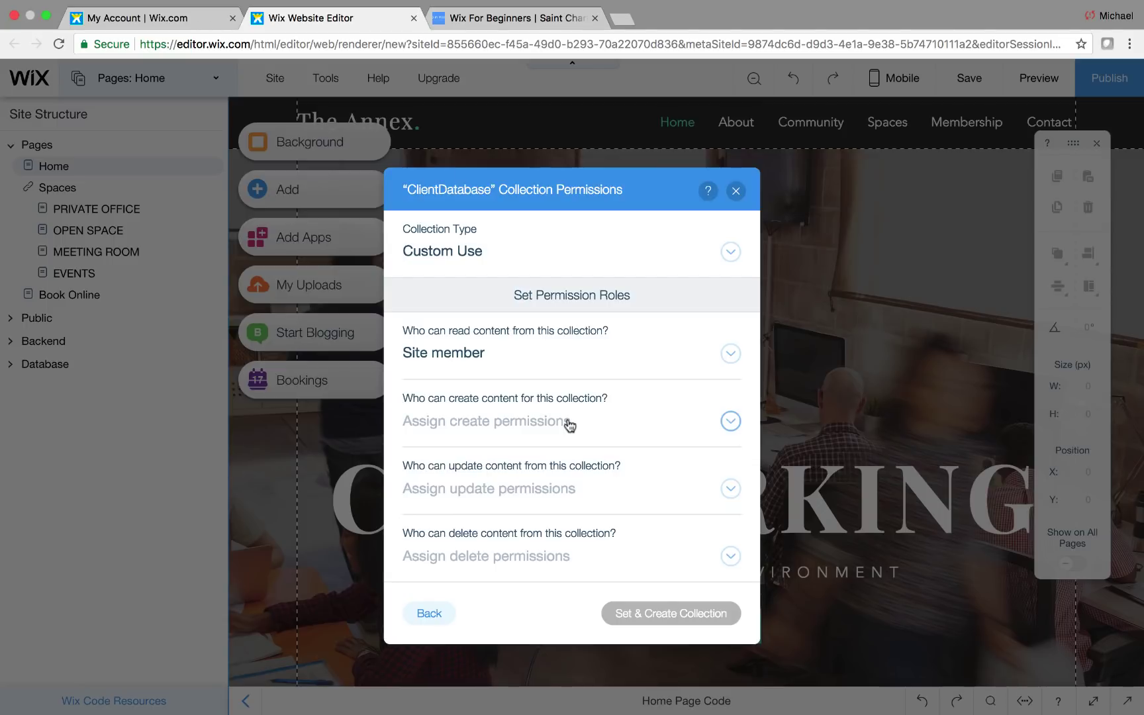
{"action": "left_click", "coordinate": [530, 422]}
{"action": "left_click", "coordinate": [513, 457]}
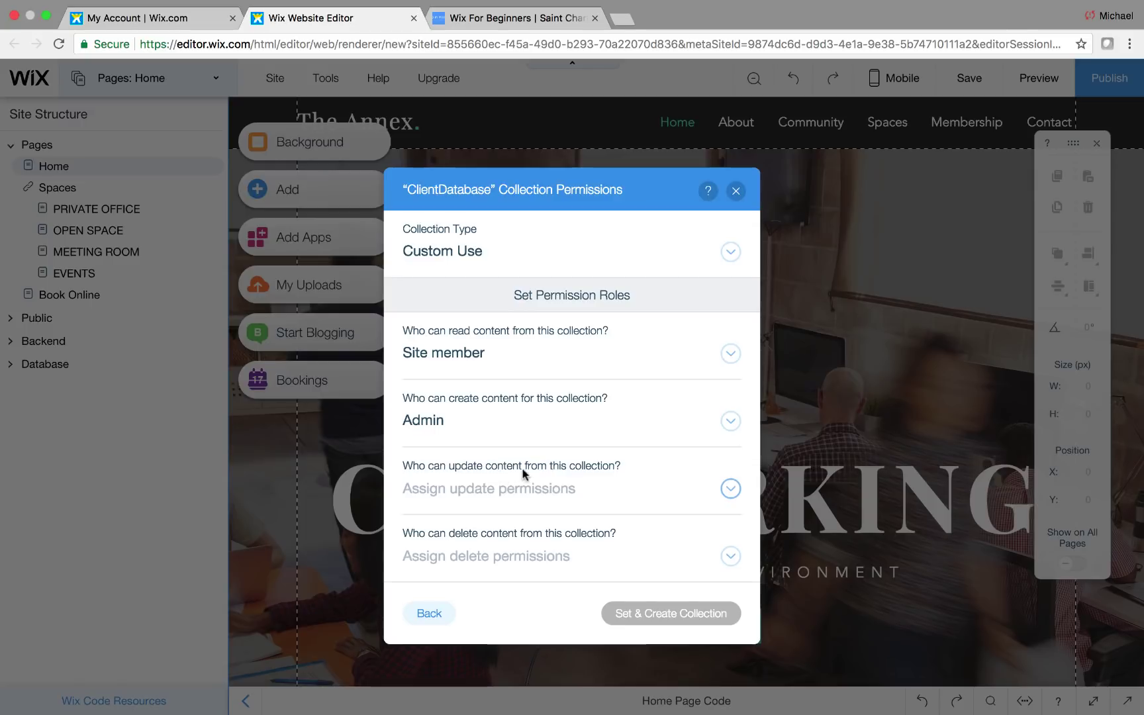
{"action": "left_click", "coordinate": [517, 490]}
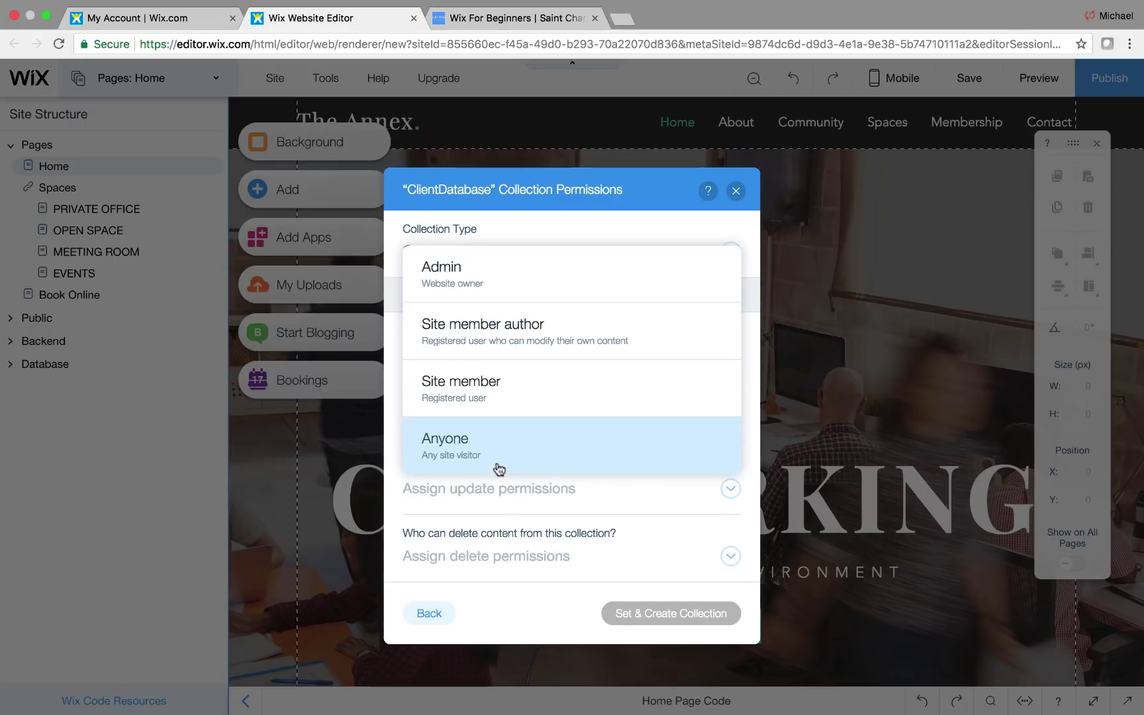
{"action": "left_click", "coordinate": [490, 258]}
{"action": "left_click", "coordinate": [516, 561]}
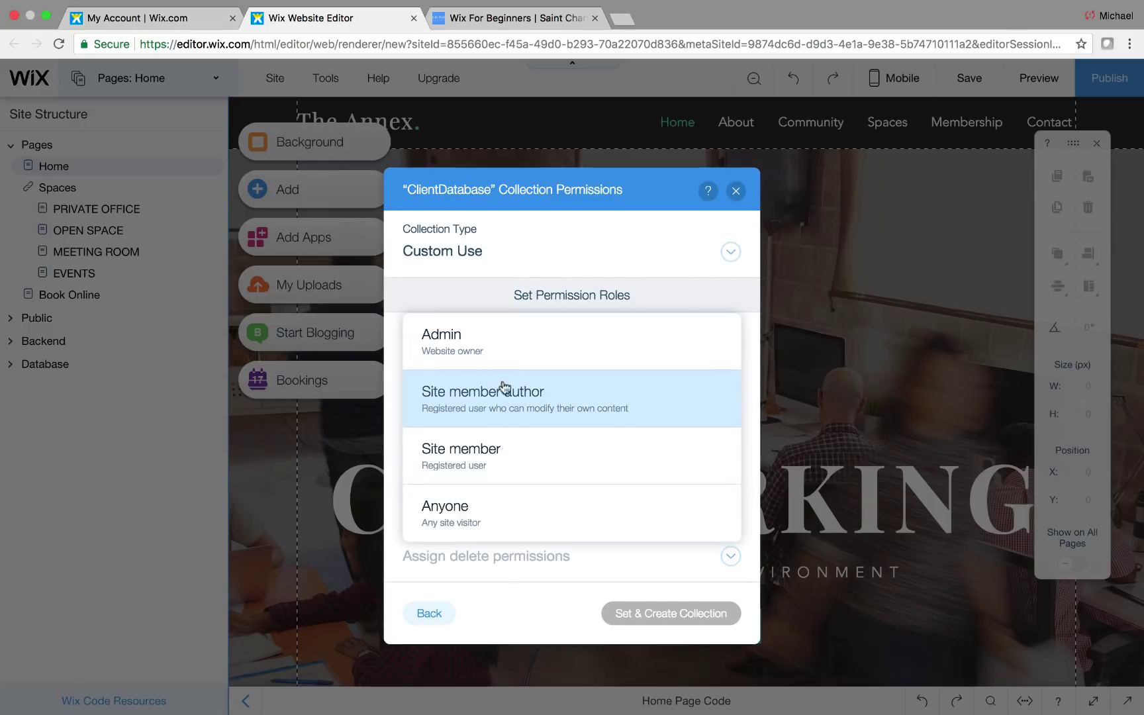
{"action": "left_click", "coordinate": [509, 332]}
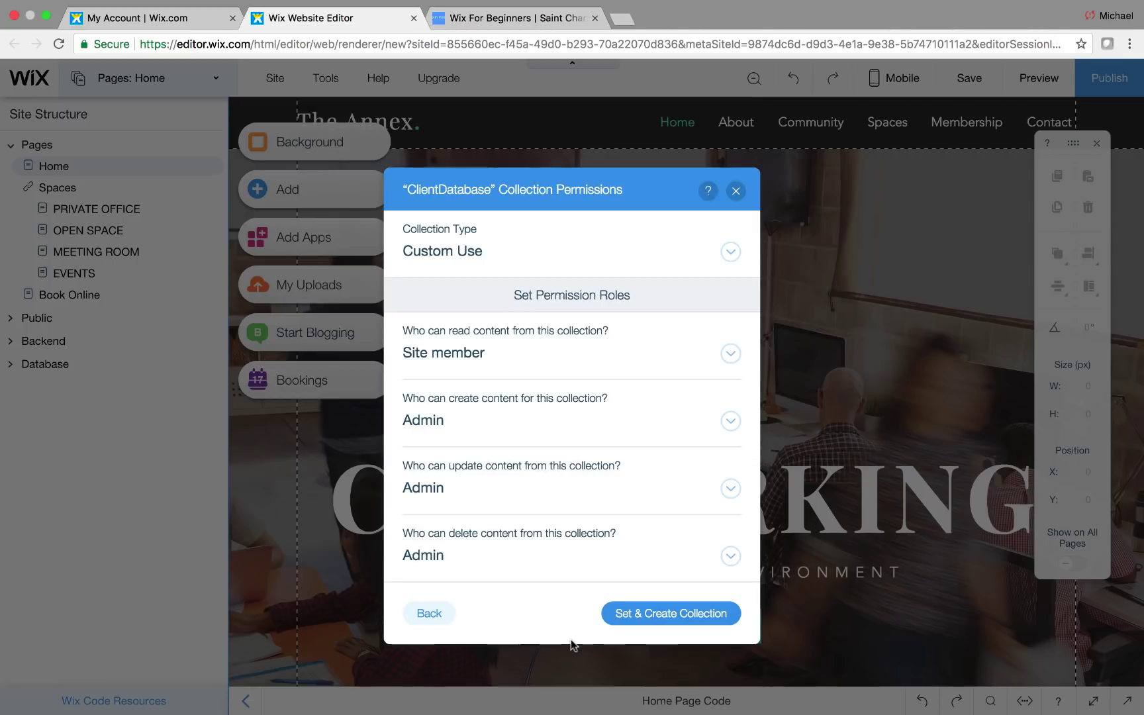
Create the ClientDatabase collection and add a FullName field
{"action": "left_click", "coordinate": [646, 622]}
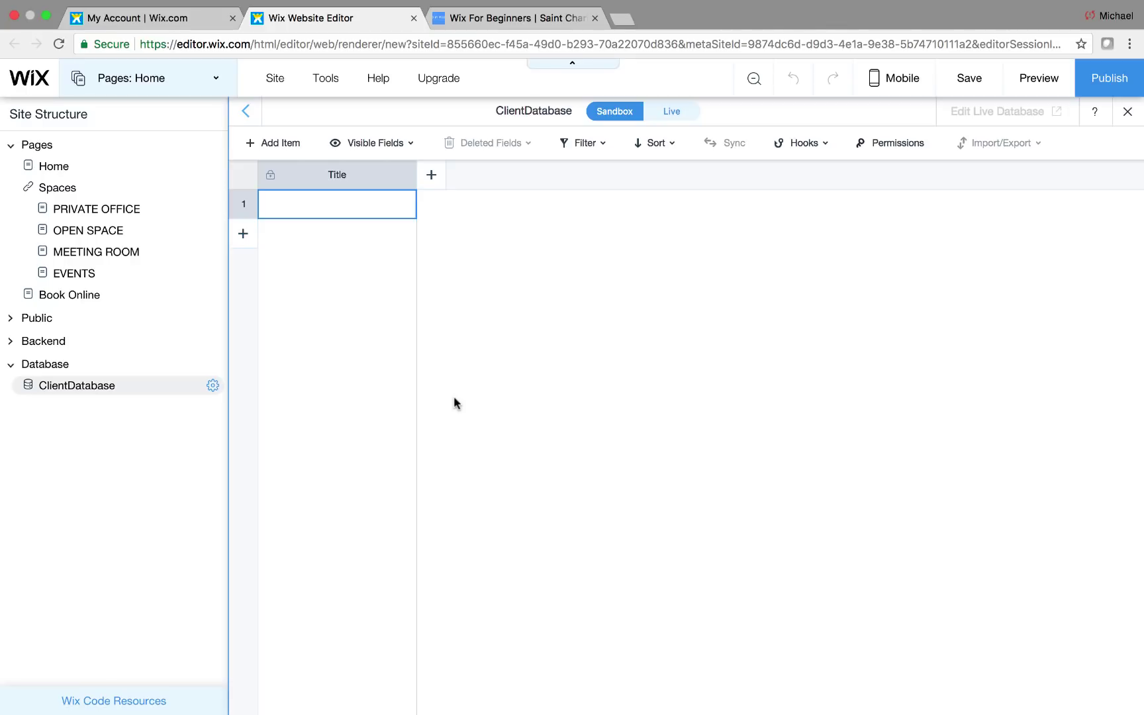
{"action": "left_click", "coordinate": [432, 176]}
{"action": "triple_click", "coordinate": [360, 287]}
{"action": "key", "text": "BackSpace"}
{"action": "type", "text": "F"}
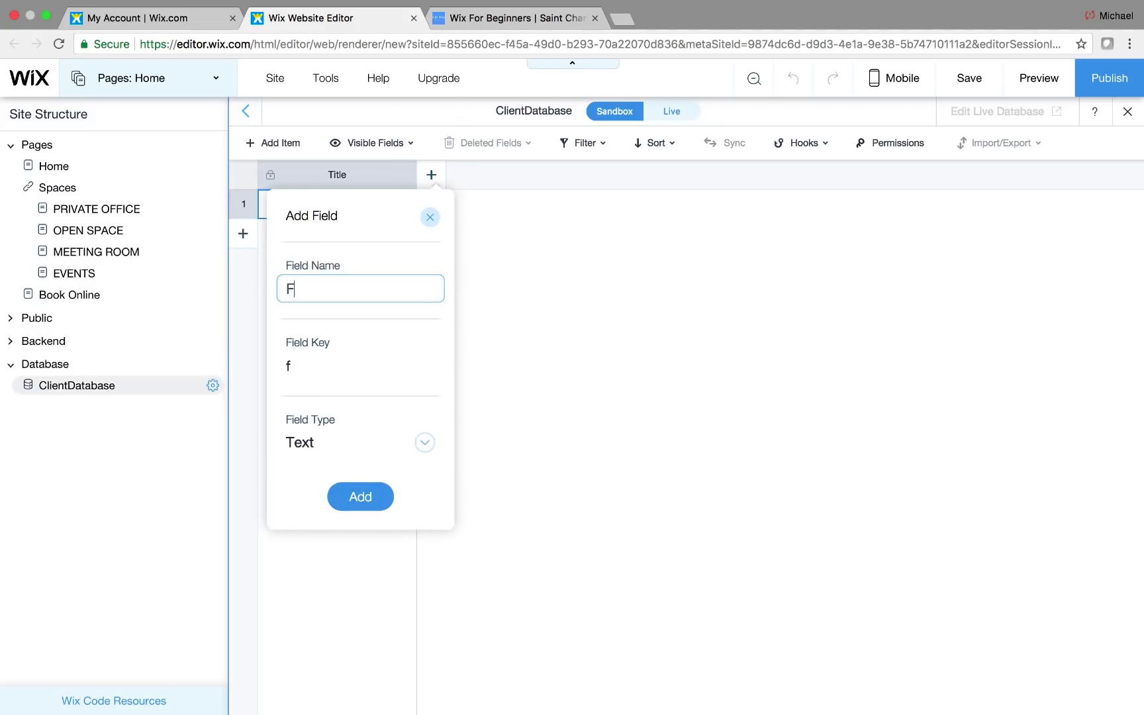
{"action": "type", "text": "ullName"}
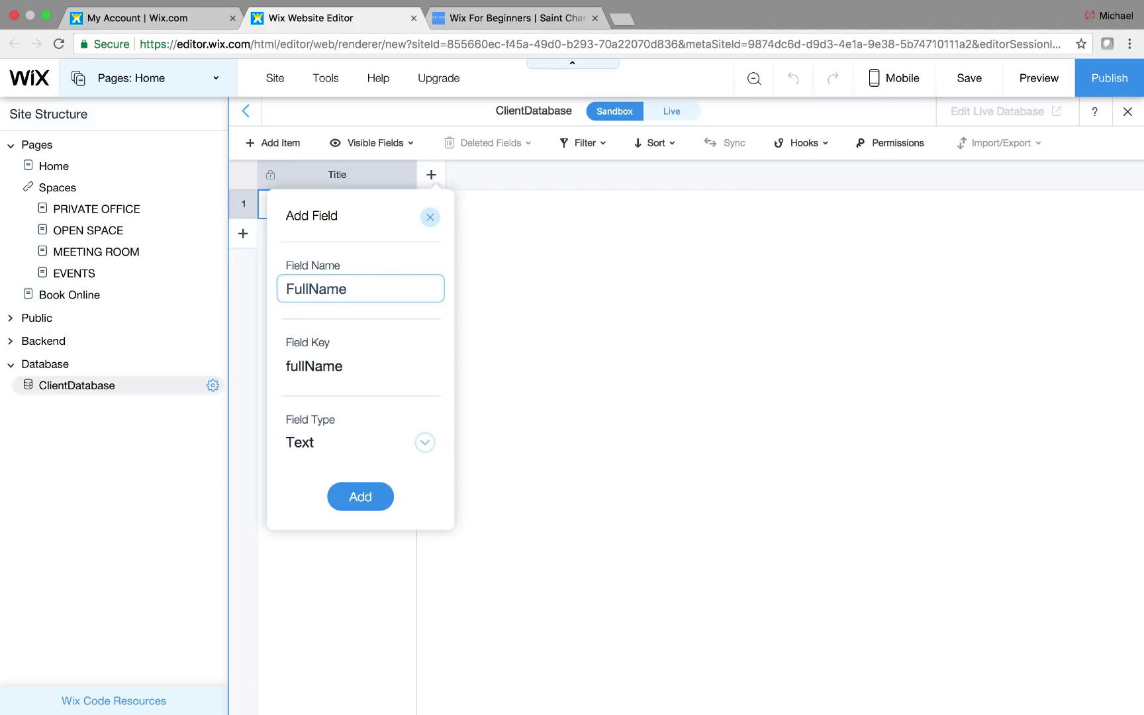
{"action": "left_click", "coordinate": [362, 496]}
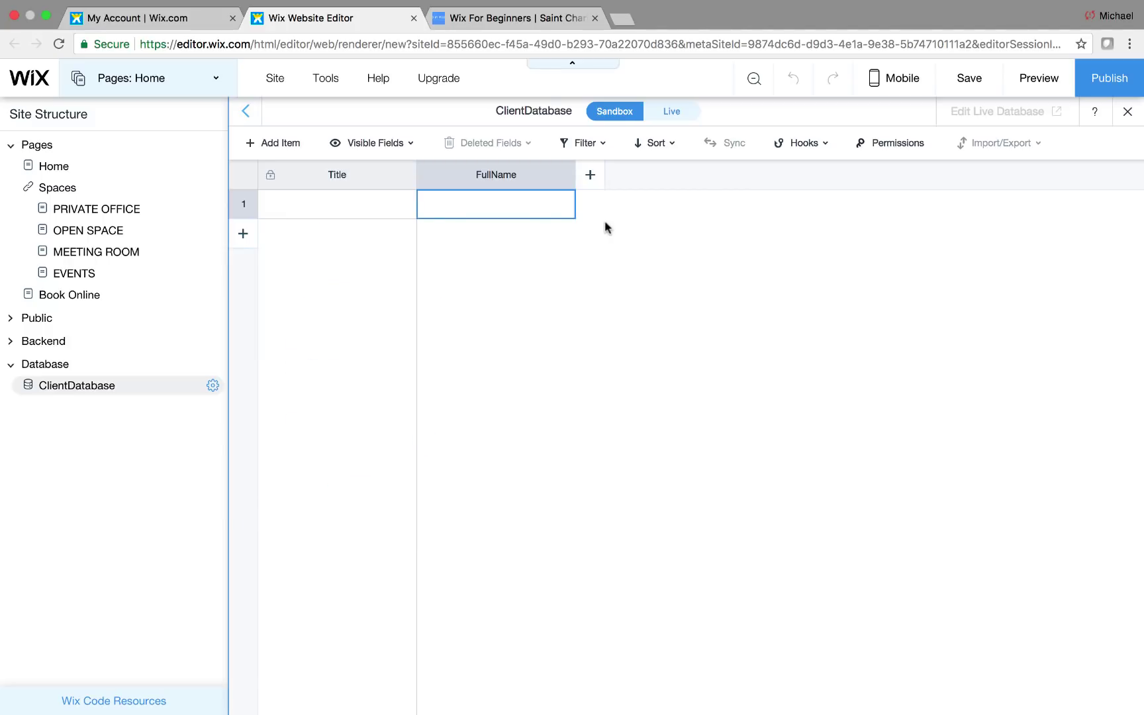
Add an Email Address field to ClientDatabase
{"action": "left_click", "coordinate": [589, 176]}
{"action": "key", "text": "super+a"}
{"action": "key", "text": "BackSpace"}
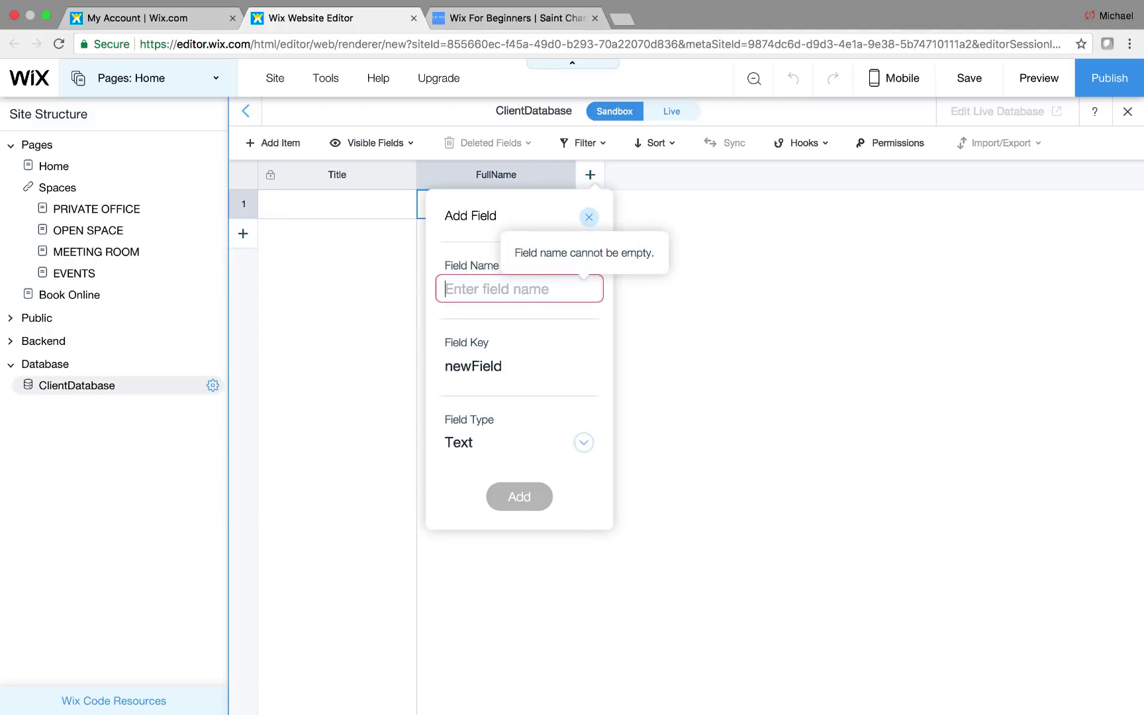
{"action": "type", "text": "Email Add"}
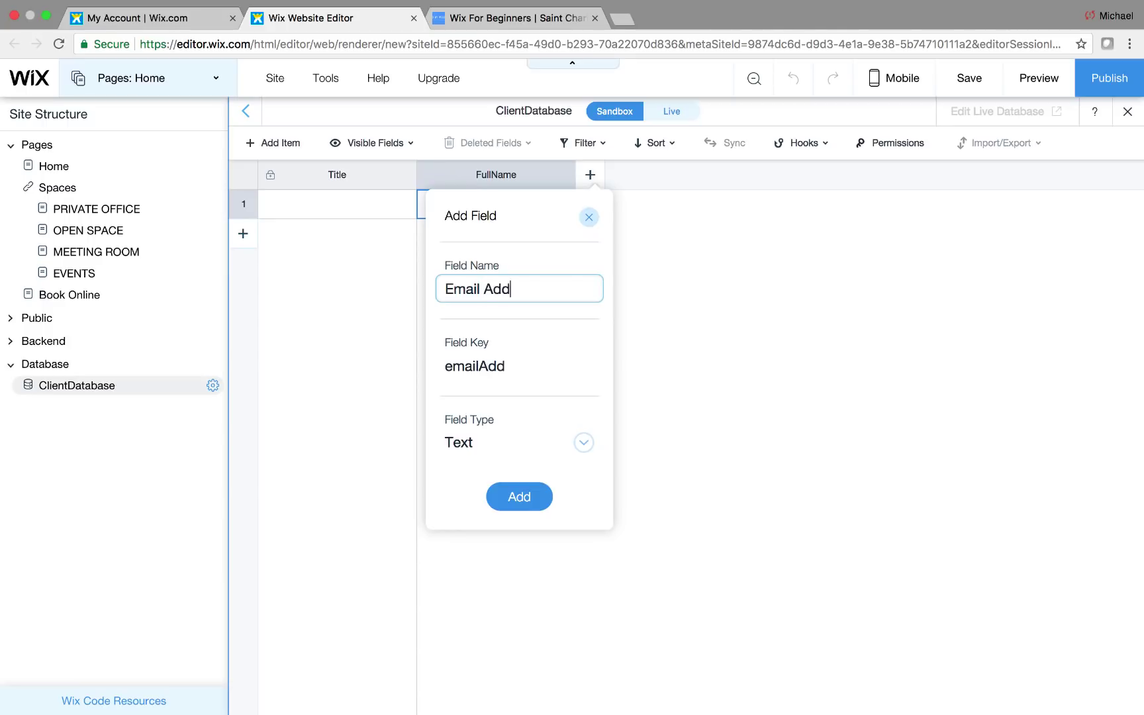
{"action": "type", "text": "ress"}
{"action": "left_click", "coordinate": [523, 503]}
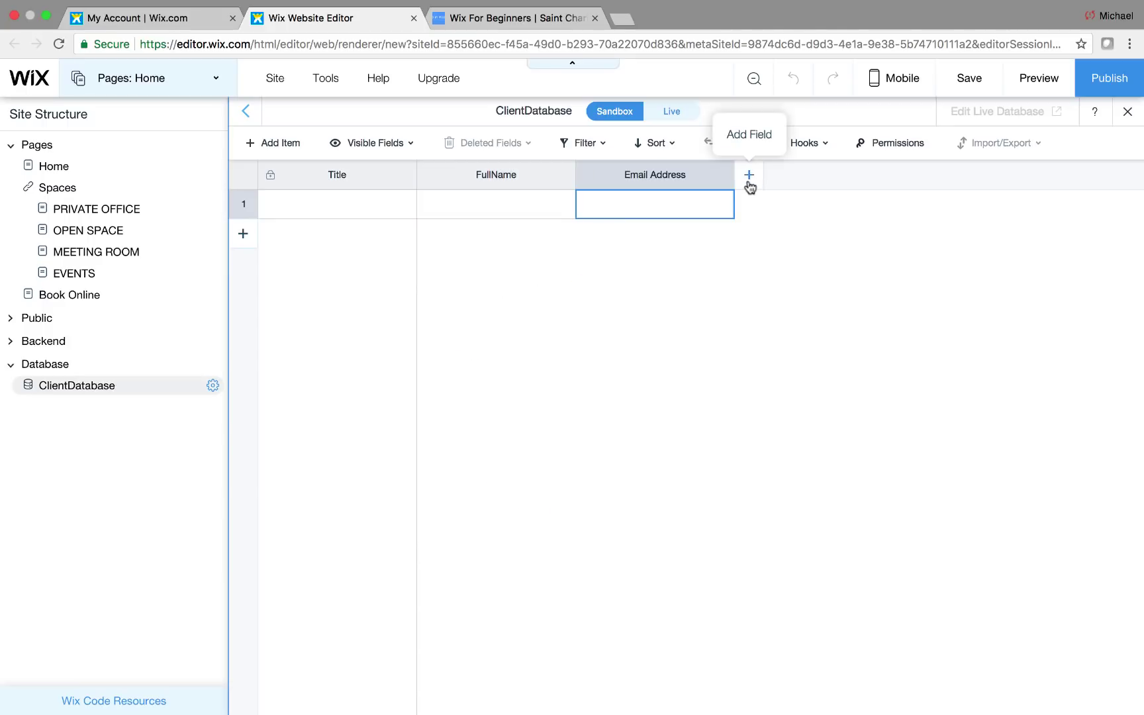
Add a Profile Picture field of type Image
{"action": "left_click", "coordinate": [749, 177]}
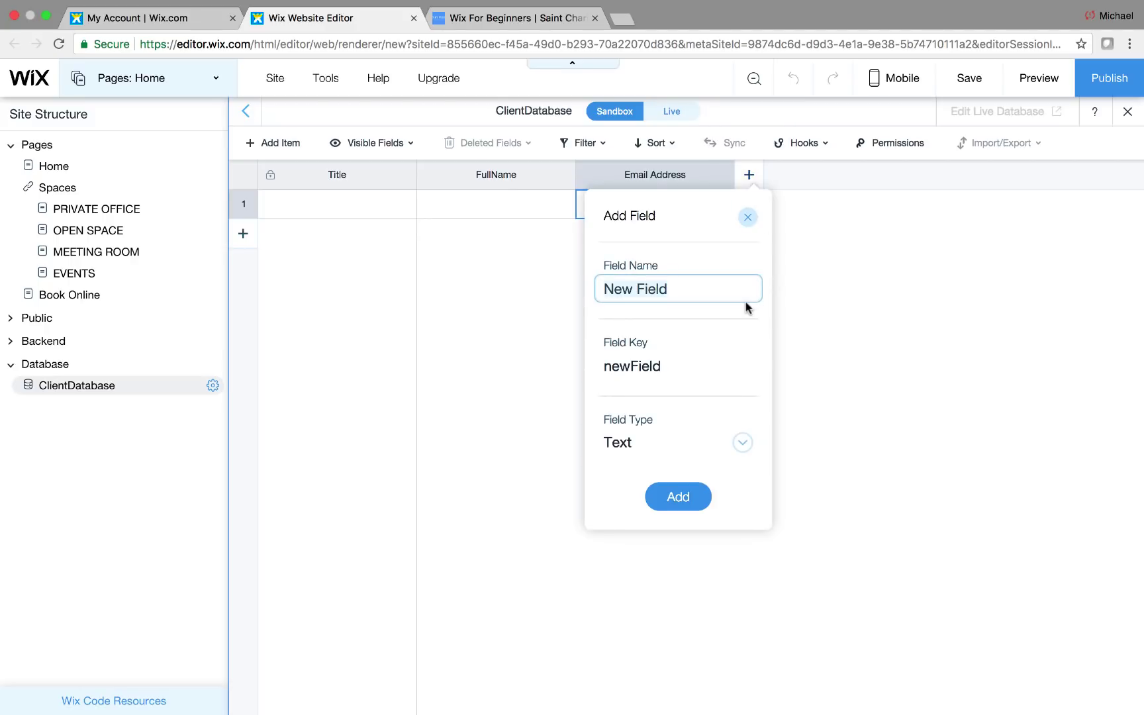
{"action": "key", "text": "BackSpace"}
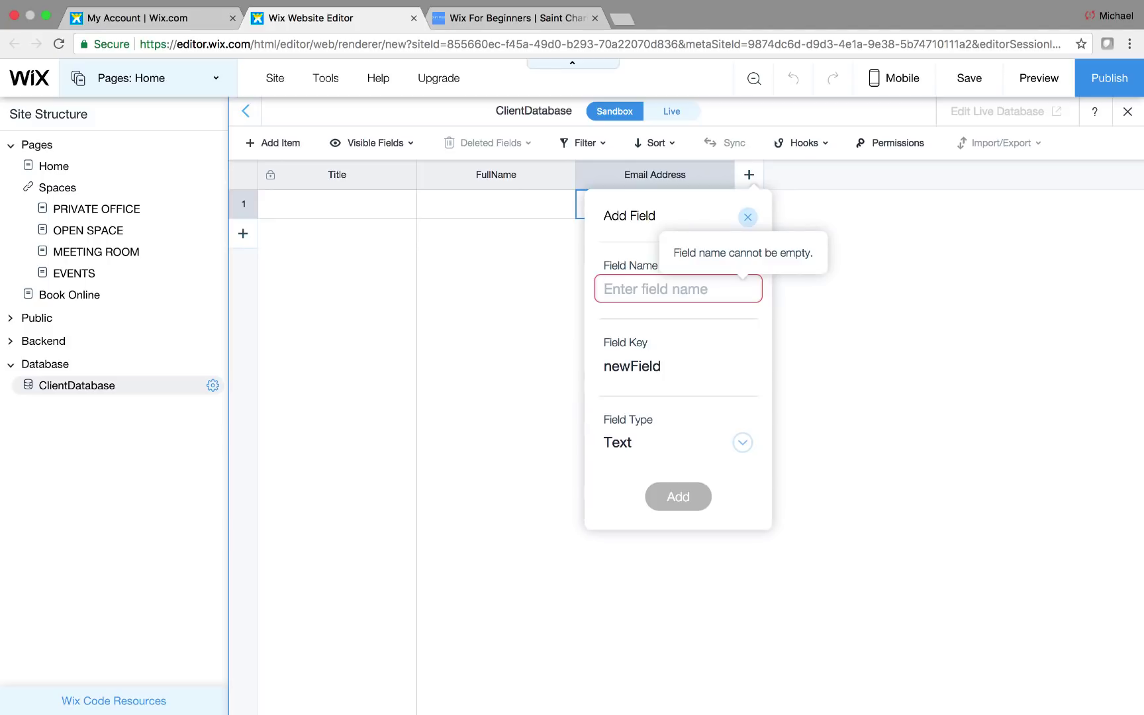
{"action": "type", "text": "Profile"}
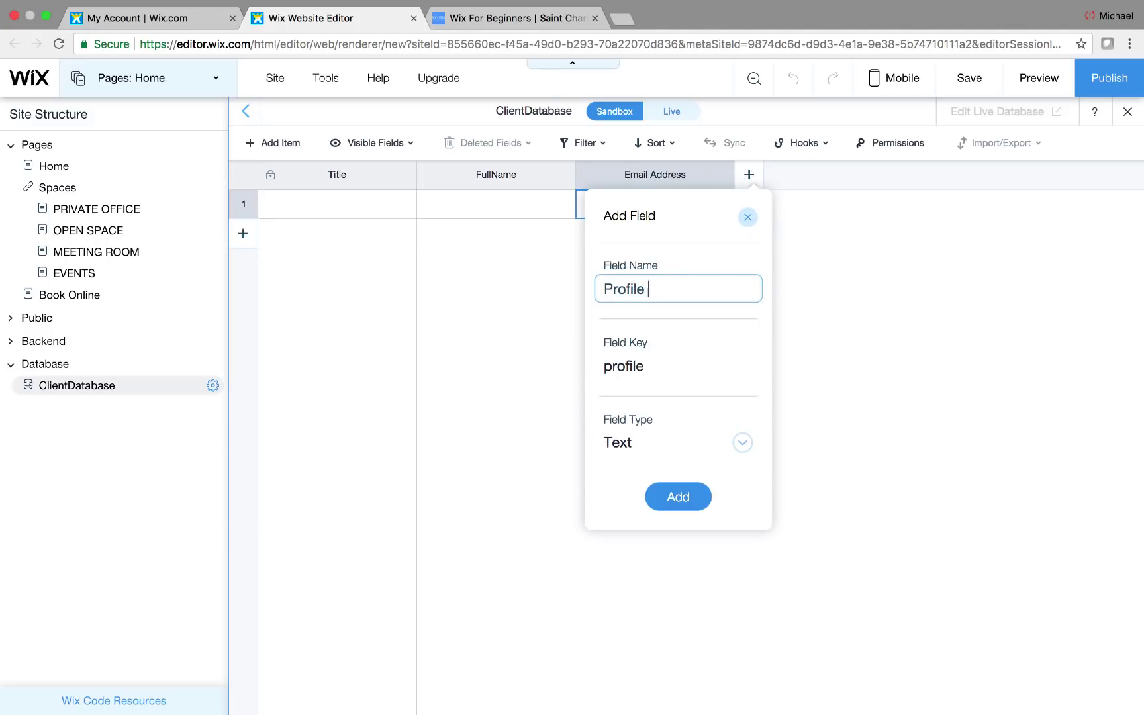
{"action": "type", "text": " Picture"}
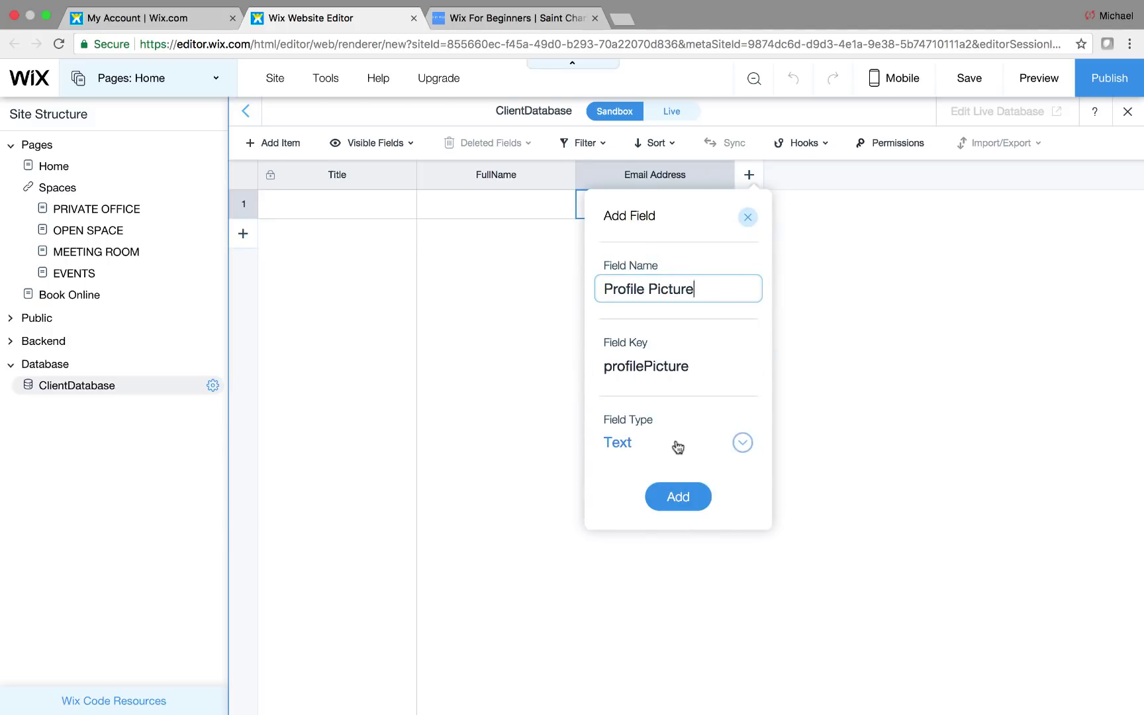
{"action": "left_click", "coordinate": [678, 447]}
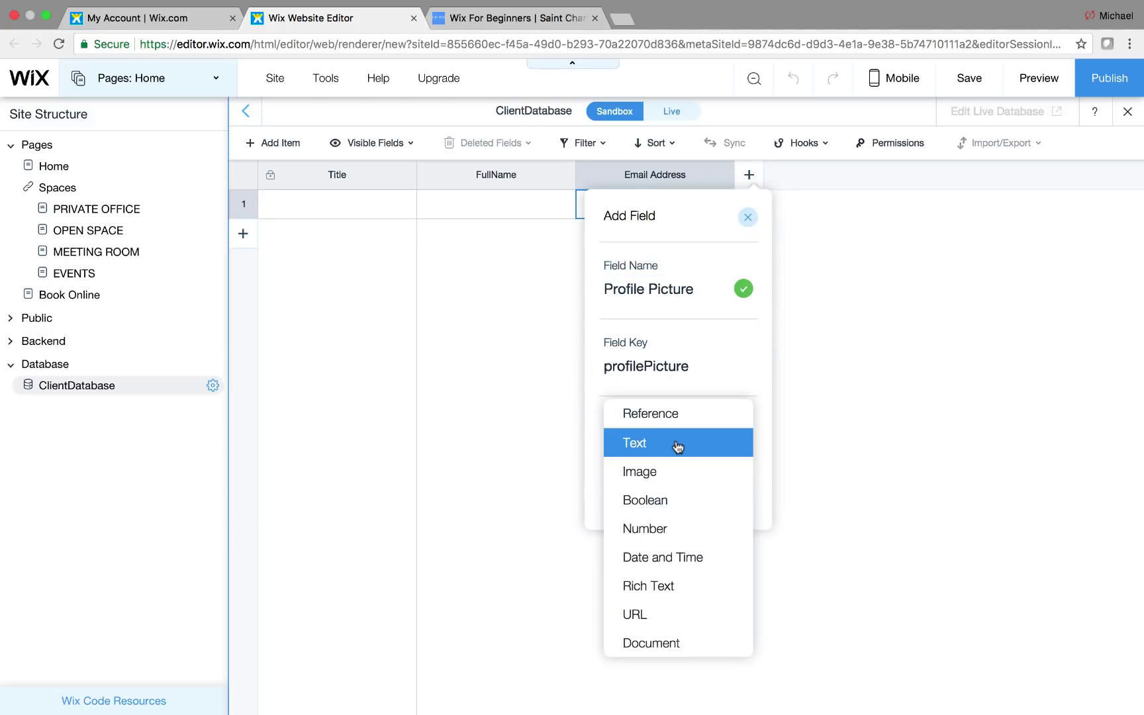
{"action": "left_click", "coordinate": [671, 487]}
{"action": "left_click", "coordinate": [678, 503]}
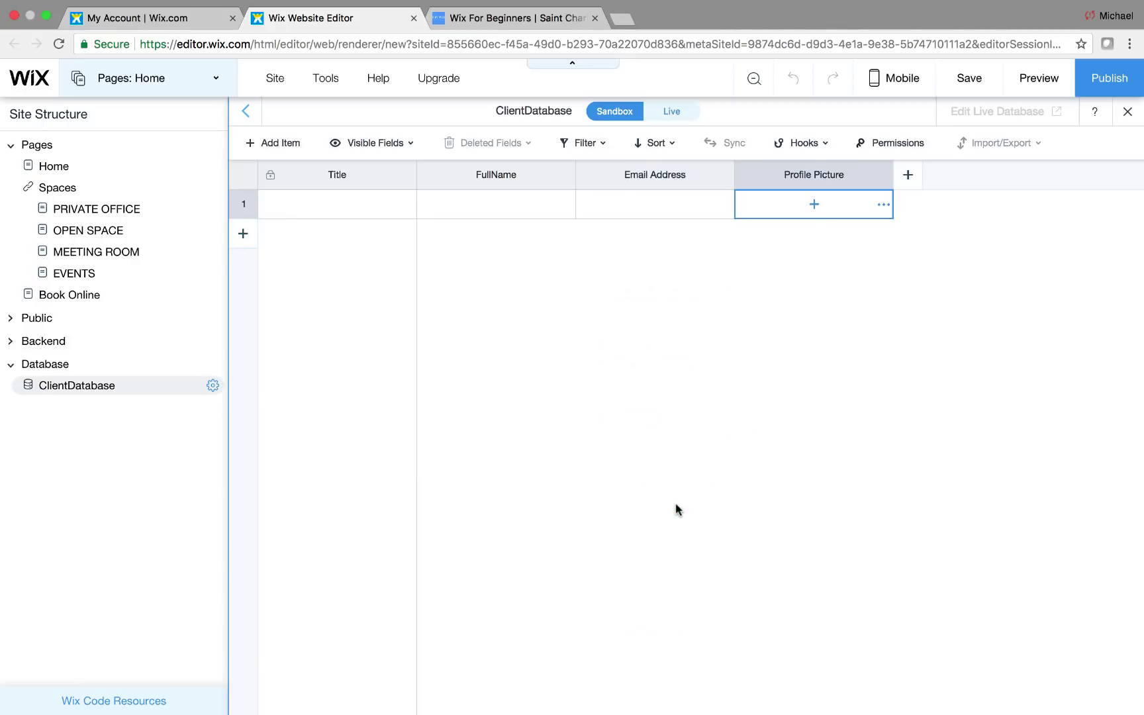
Add a Total Payment Due field to ClientDatabase
{"action": "left_click", "coordinate": [907, 178]}
{"action": "triple_click", "coordinate": [822, 294]}
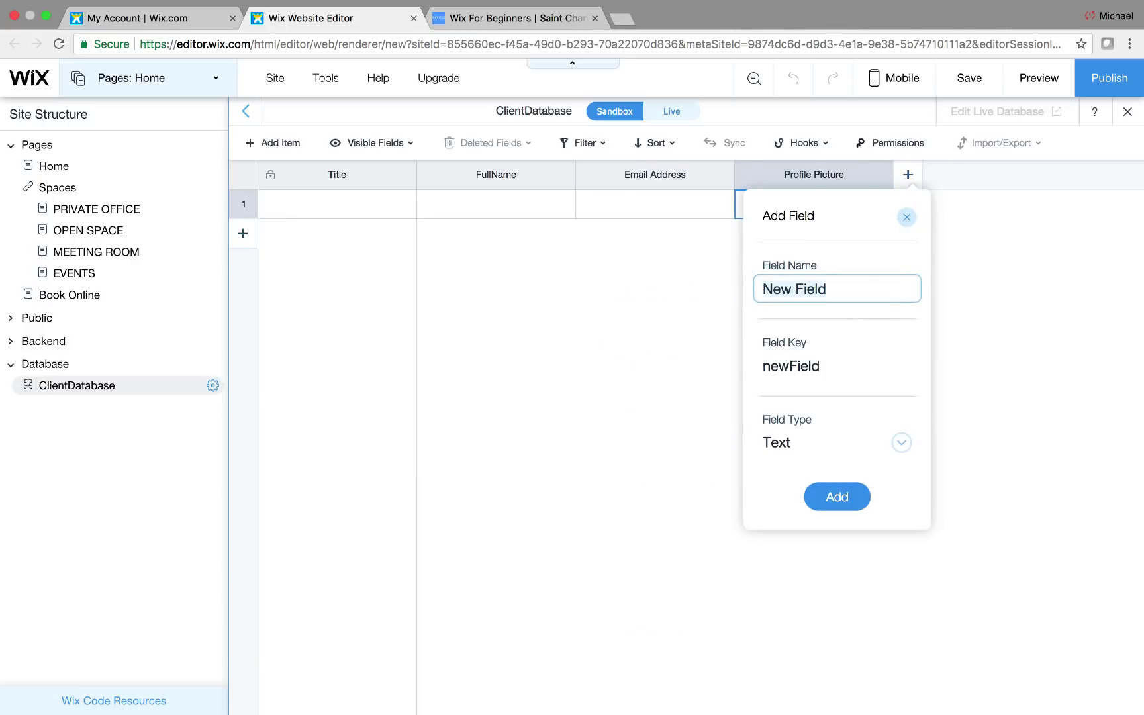
{"action": "key", "text": "BackSpace"}
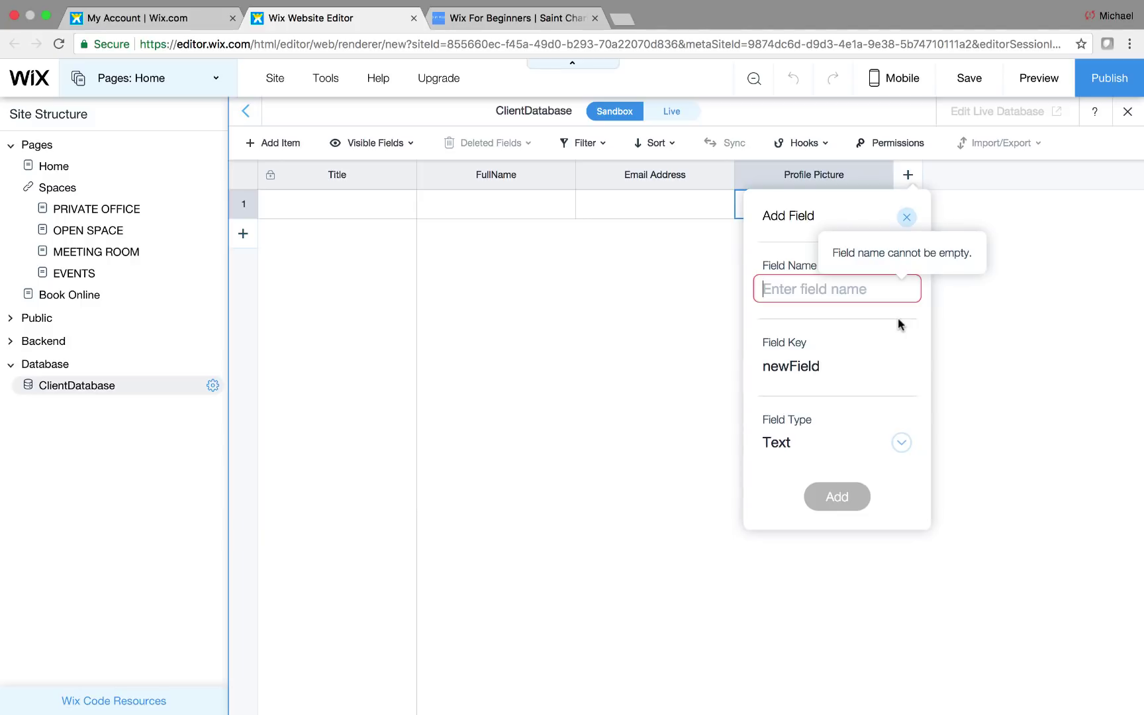
{"action": "type", "text": "Total Payment"}
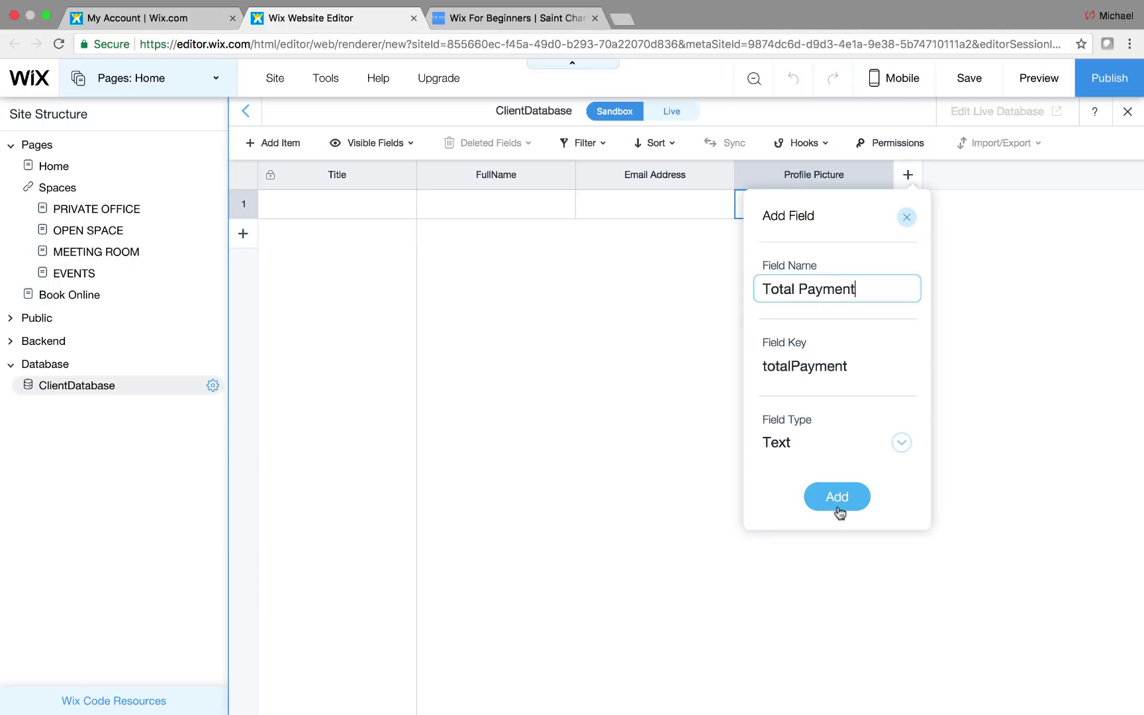
{"action": "type", "text": "Due"}
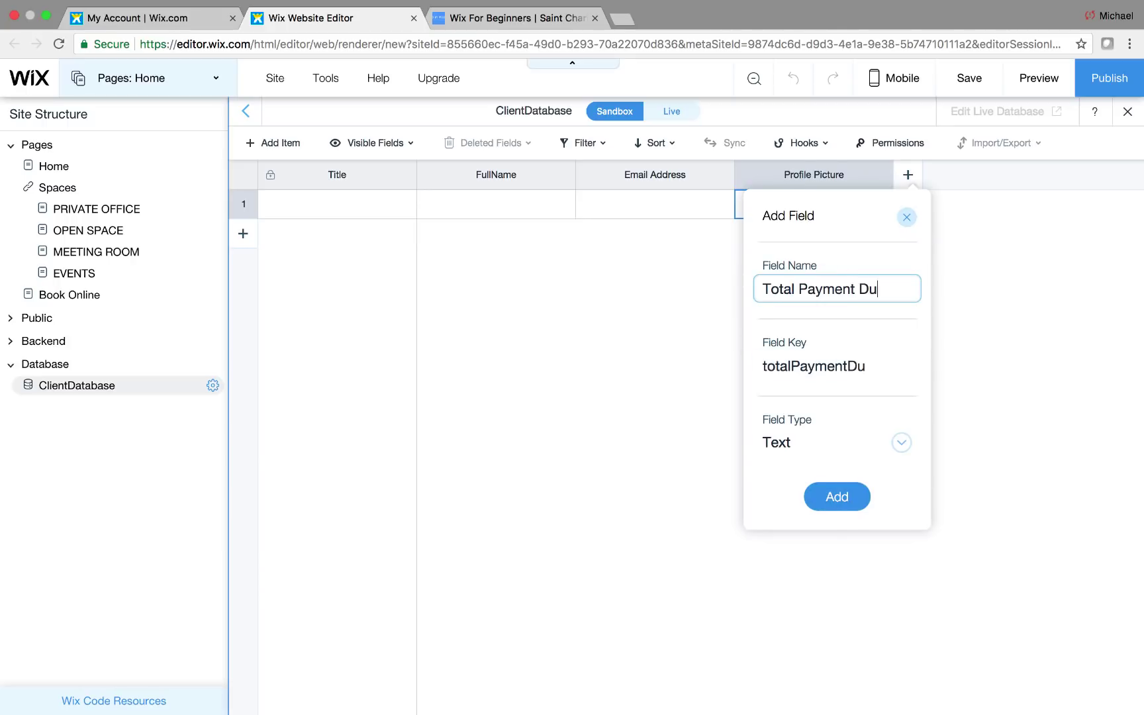
{"action": "left_click", "coordinate": [838, 496]}
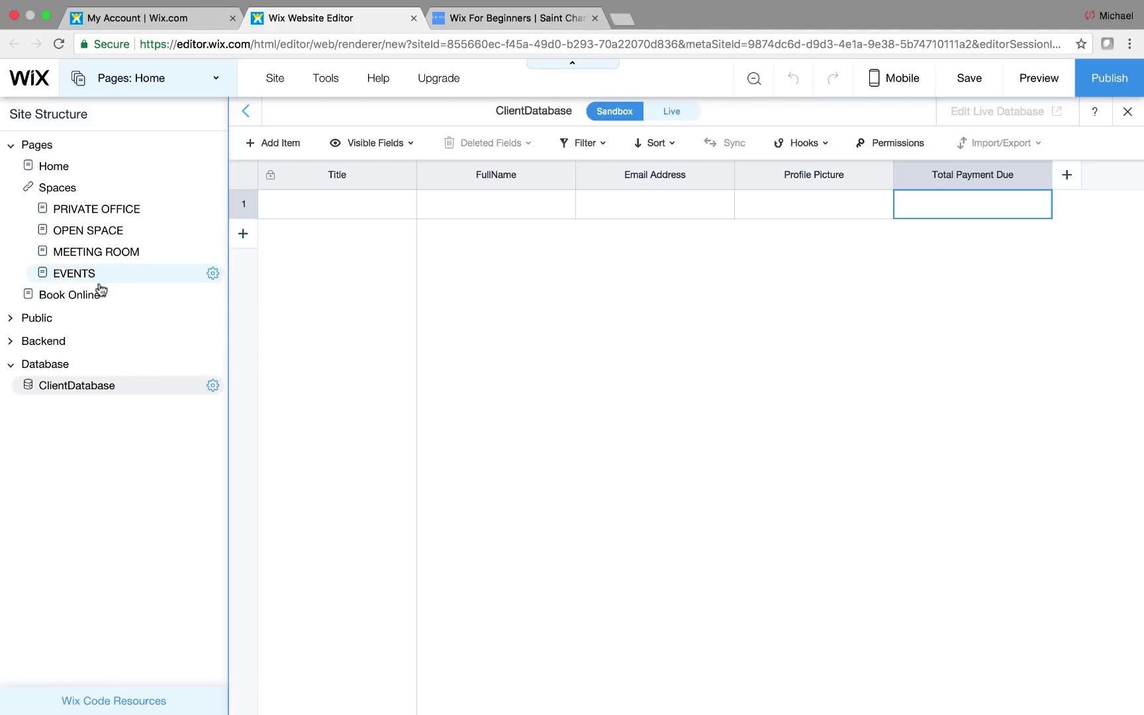
Add a blank page to the site, keeping the default name New Page
{"action": "left_click", "coordinate": [161, 76]}
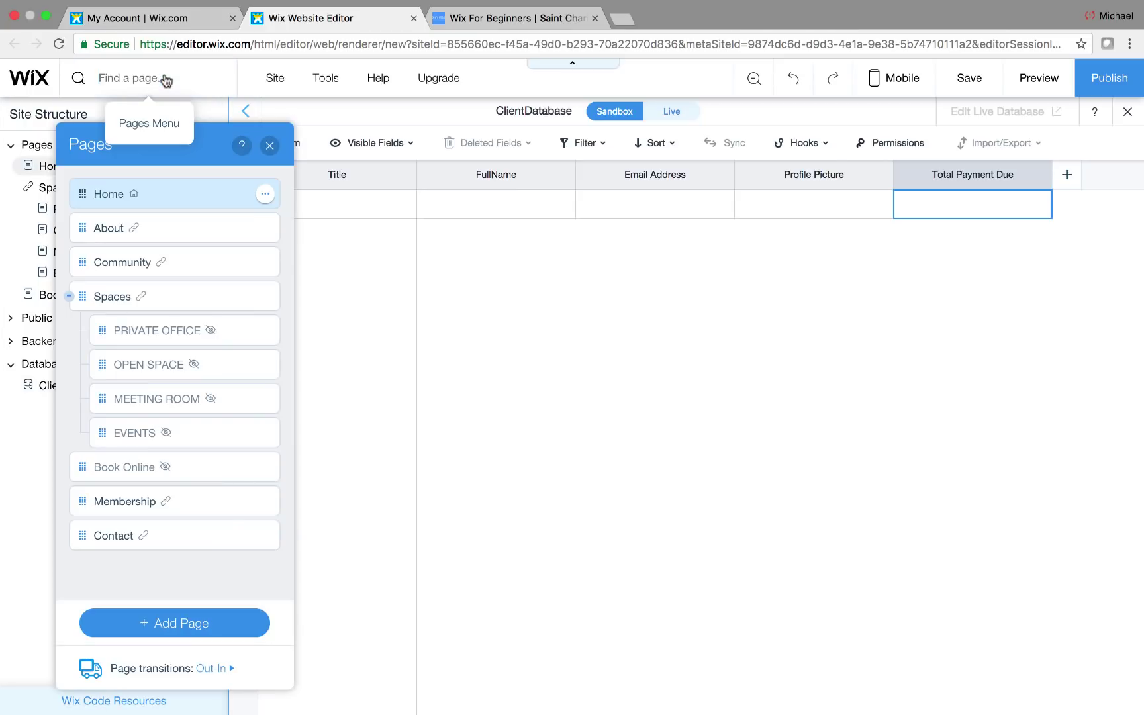
{"action": "left_click", "coordinate": [202, 630]}
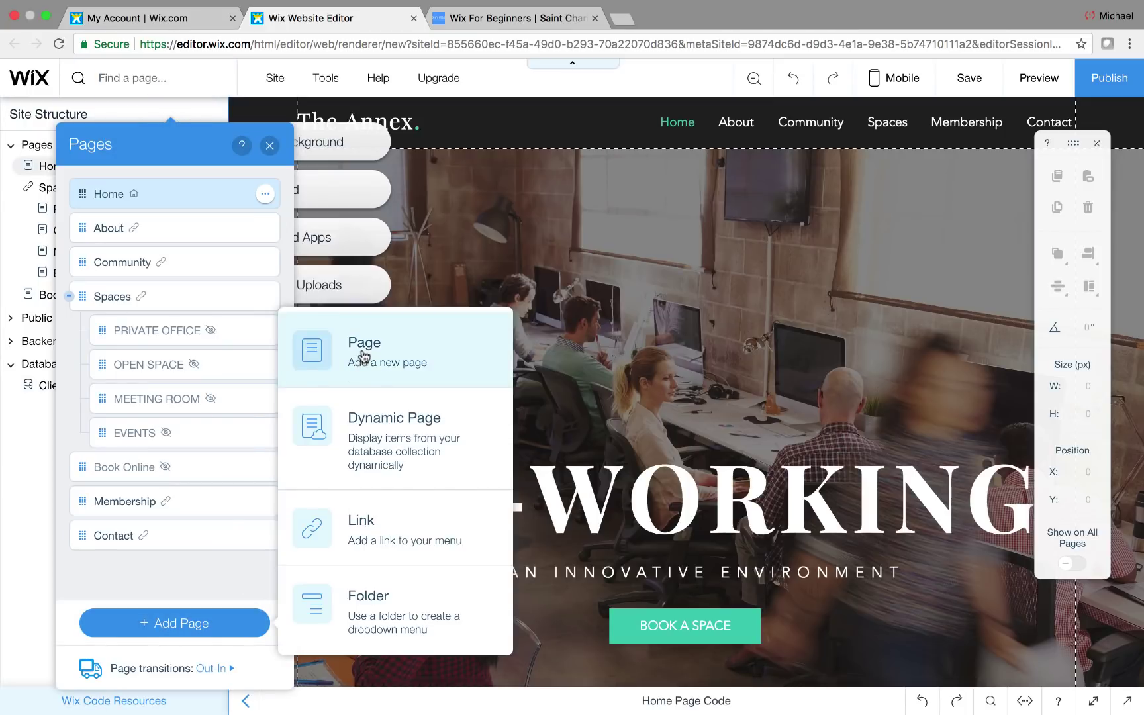
{"action": "left_click", "coordinate": [364, 355]}
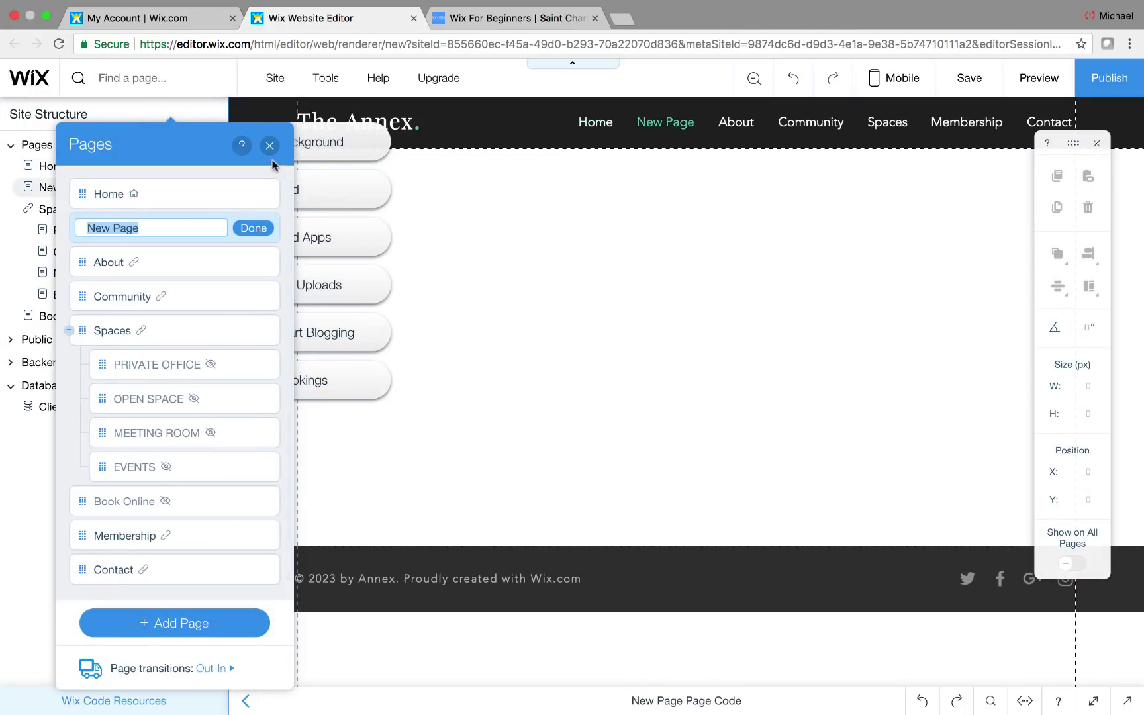
{"action": "left_click", "coordinate": [263, 232]}
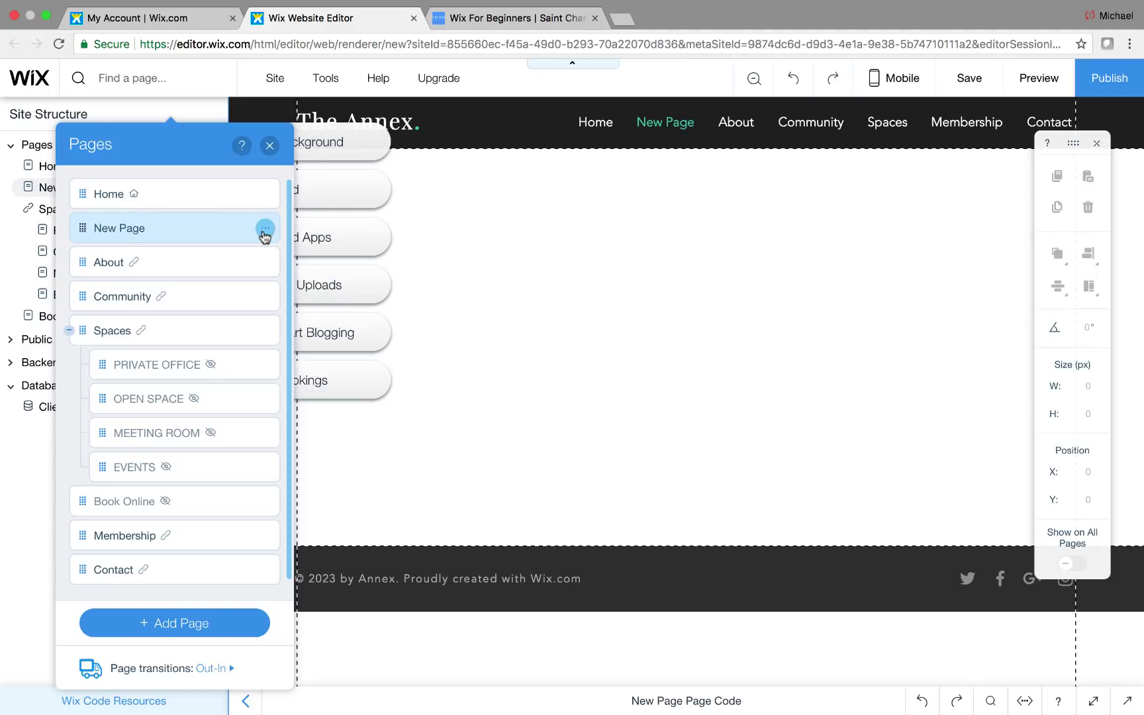
{"action": "left_click", "coordinate": [269, 146]}
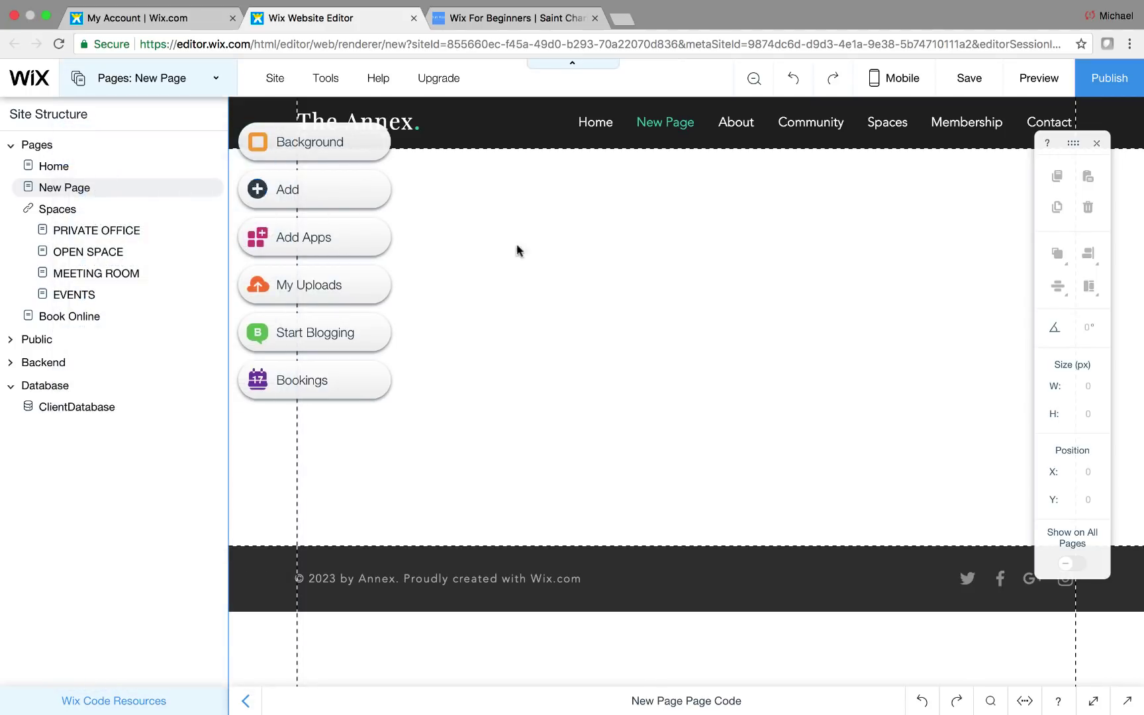
Place an Add your Name input near the top of New Page and duplicate it
{"action": "left_click", "coordinate": [303, 198]}
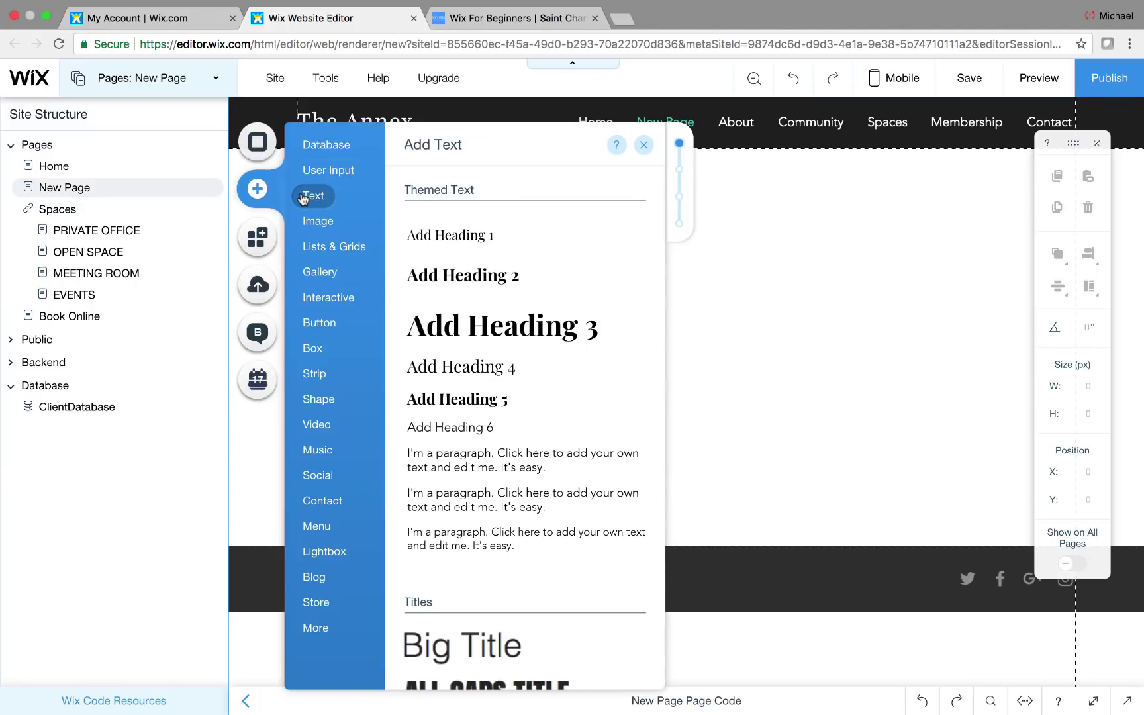
{"action": "left_click", "coordinate": [325, 173]}
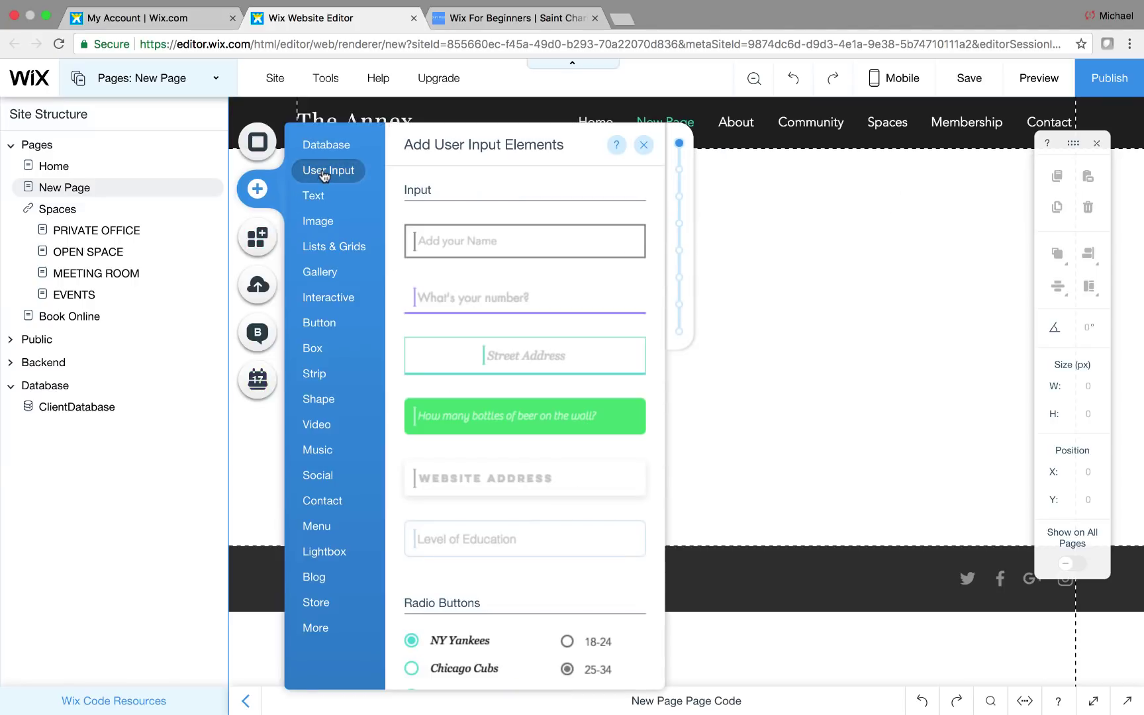
{"action": "mouse_move", "coordinate": [462, 230]}
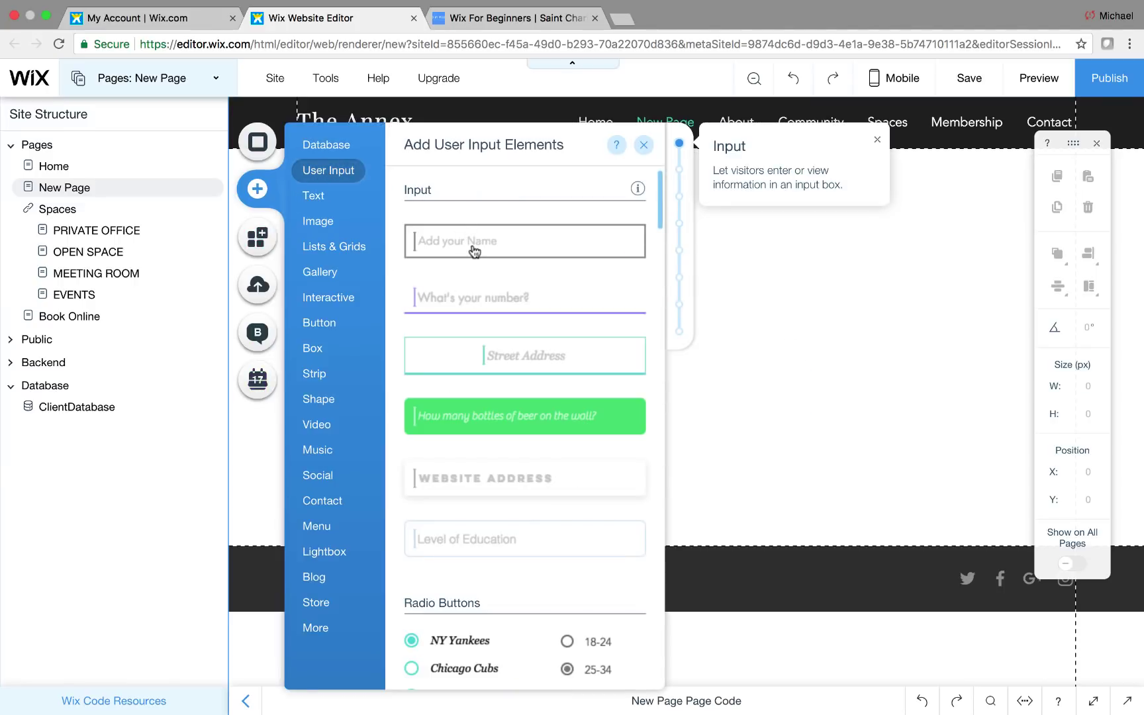
{"action": "left_click", "coordinate": [474, 251]}
{"action": "left_click_drag", "start_coordinate": [646, 380], "coordinate": [429, 292]}
{"action": "key", "text": "super+d"}
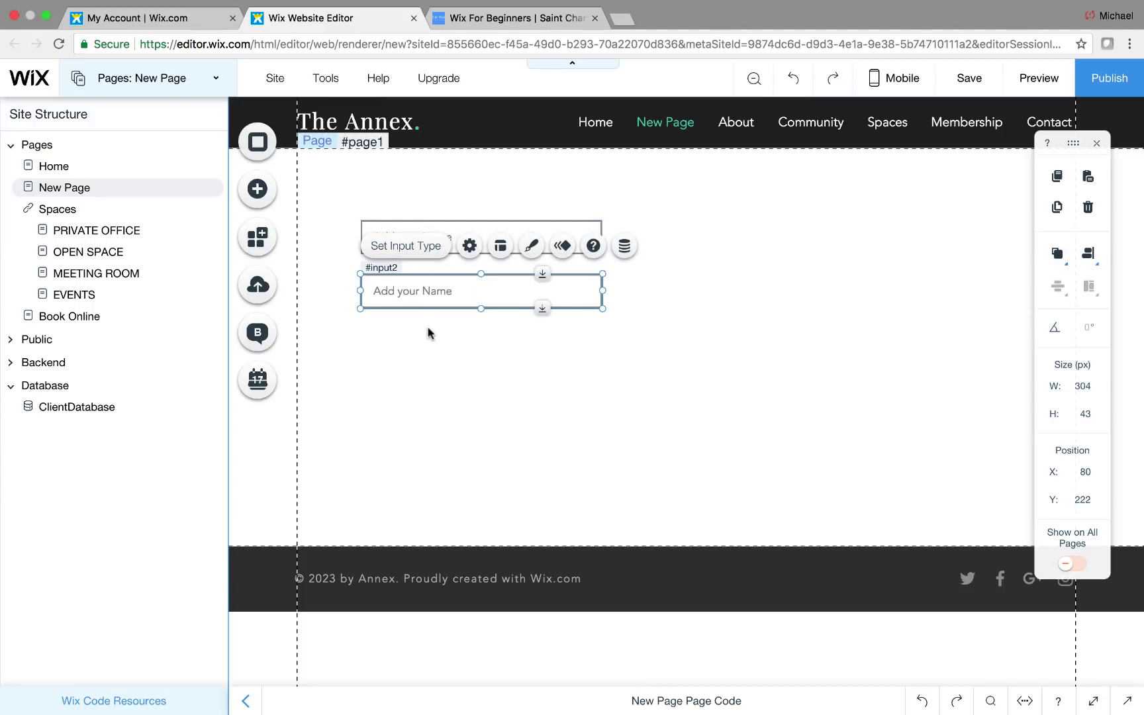
Add a Change File upload button and position it below the two inputs
{"action": "left_click", "coordinate": [257, 192]}
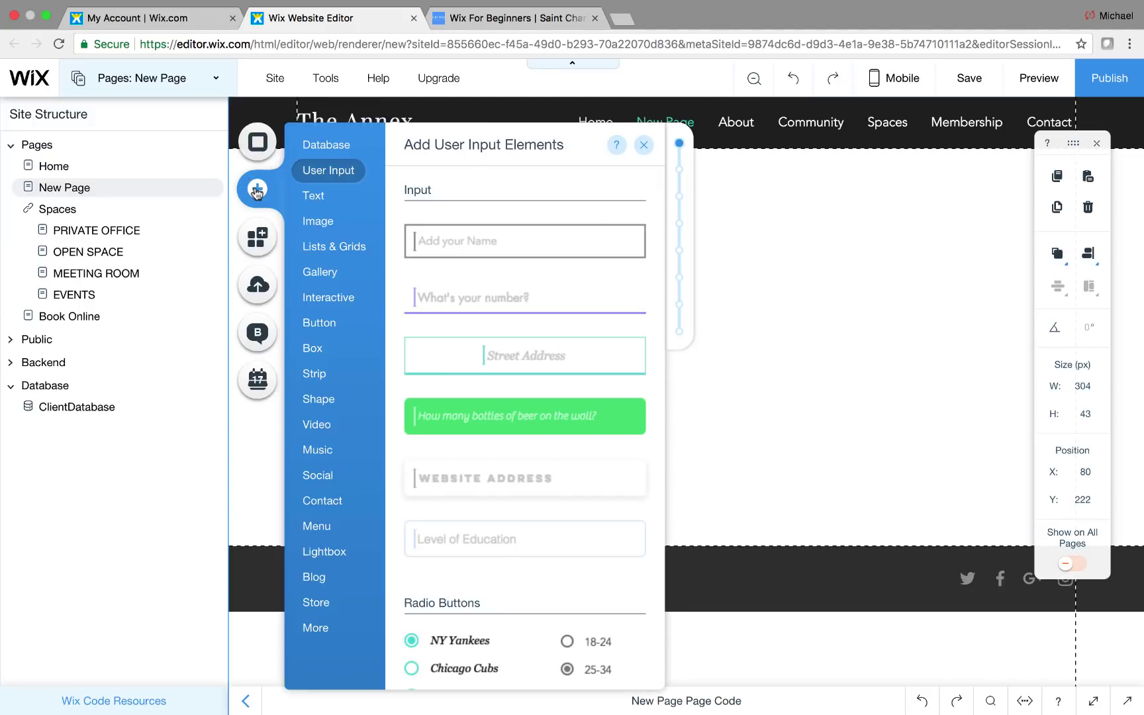
{"action": "scroll", "coordinate": [462, 397], "scroll_direction": "down", "scroll_amount": 4}
{"action": "scroll", "coordinate": [461, 400], "scroll_direction": "down", "scroll_amount": 10}
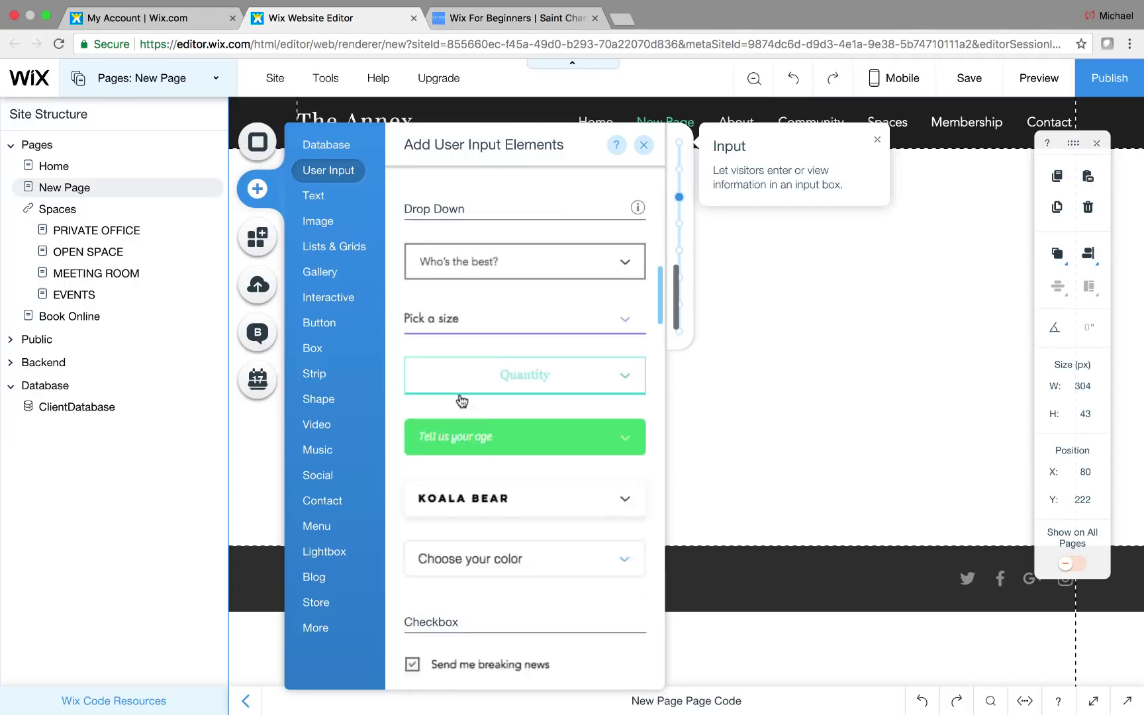
{"action": "scroll", "coordinate": [459, 393], "scroll_direction": "down", "scroll_amount": 5}
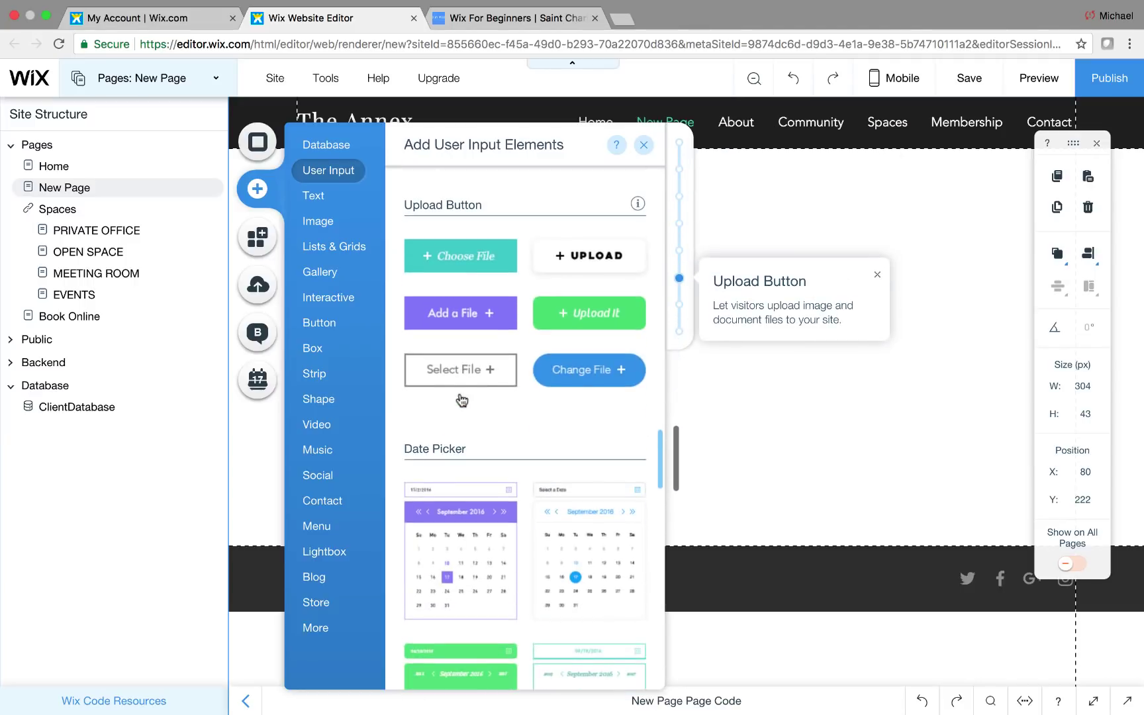
{"action": "left_click", "coordinate": [589, 376]}
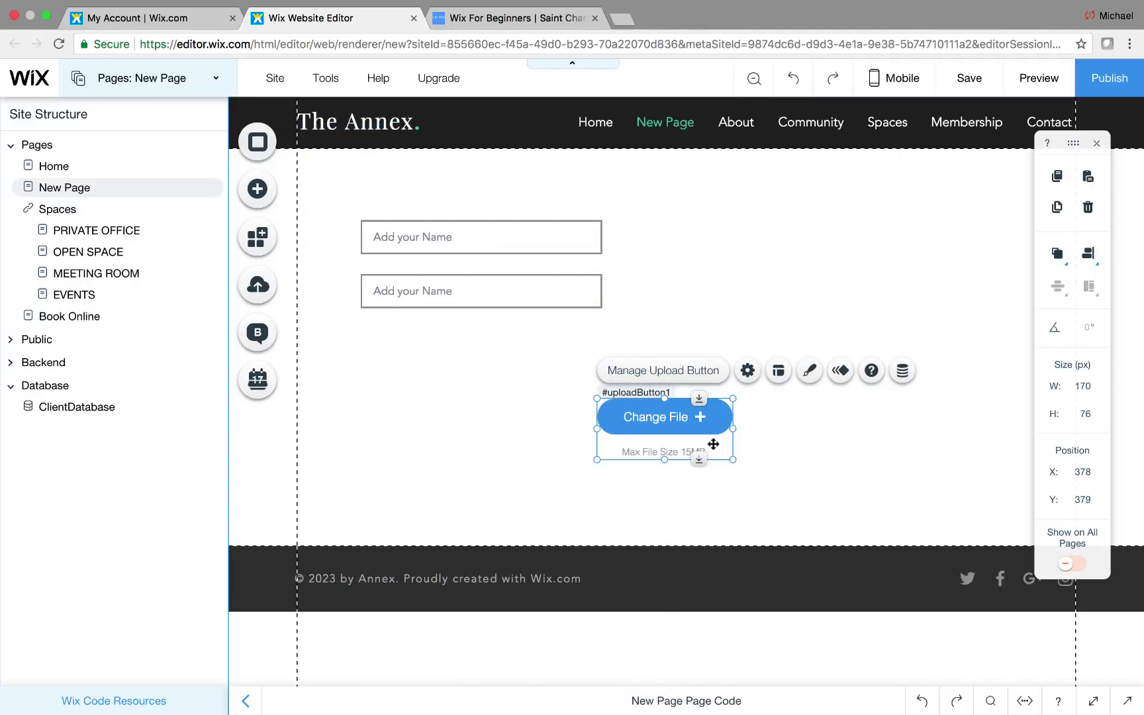
{"action": "left_click_drag", "start_coordinate": [706, 441], "coordinate": [463, 378]}
Duplicate the second input and place the copy below the upload button
{"action": "left_click", "coordinate": [468, 279]}
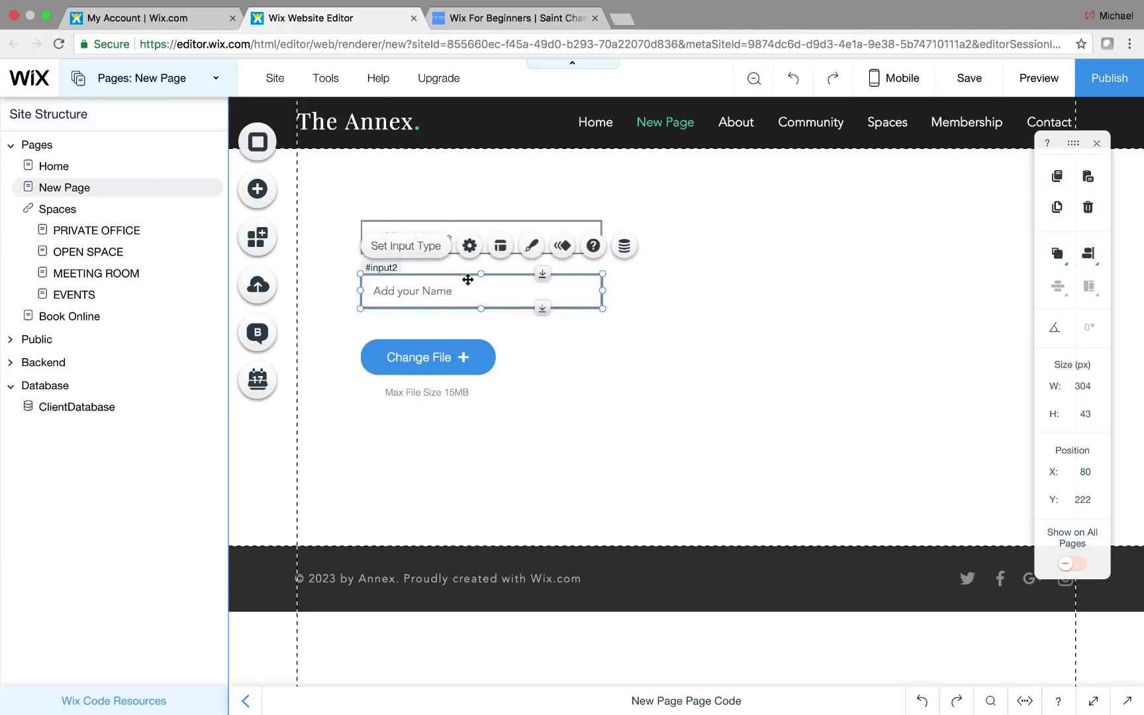
{"action": "key", "text": "super+d"}
{"action": "left_click_drag", "start_coordinate": [492, 318], "coordinate": [462, 432]}
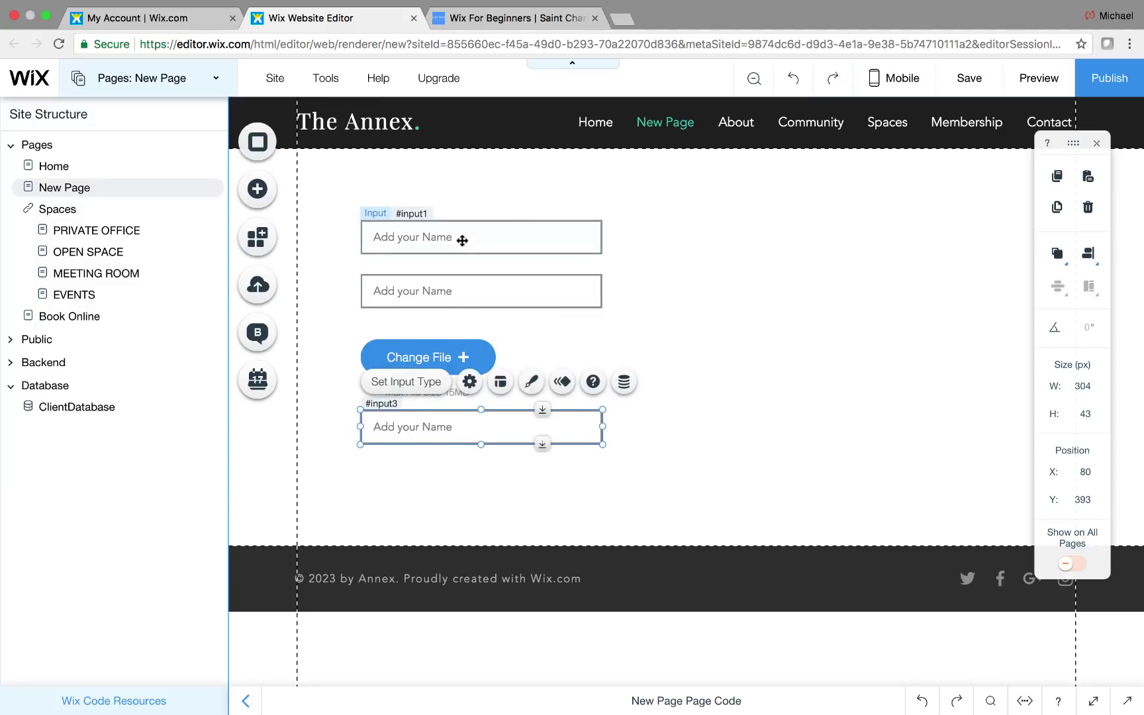
Change the first input's placeholder to 'Add your Full Name'
{"action": "left_click", "coordinate": [463, 240]}
{"action": "left_click", "coordinate": [470, 192]}
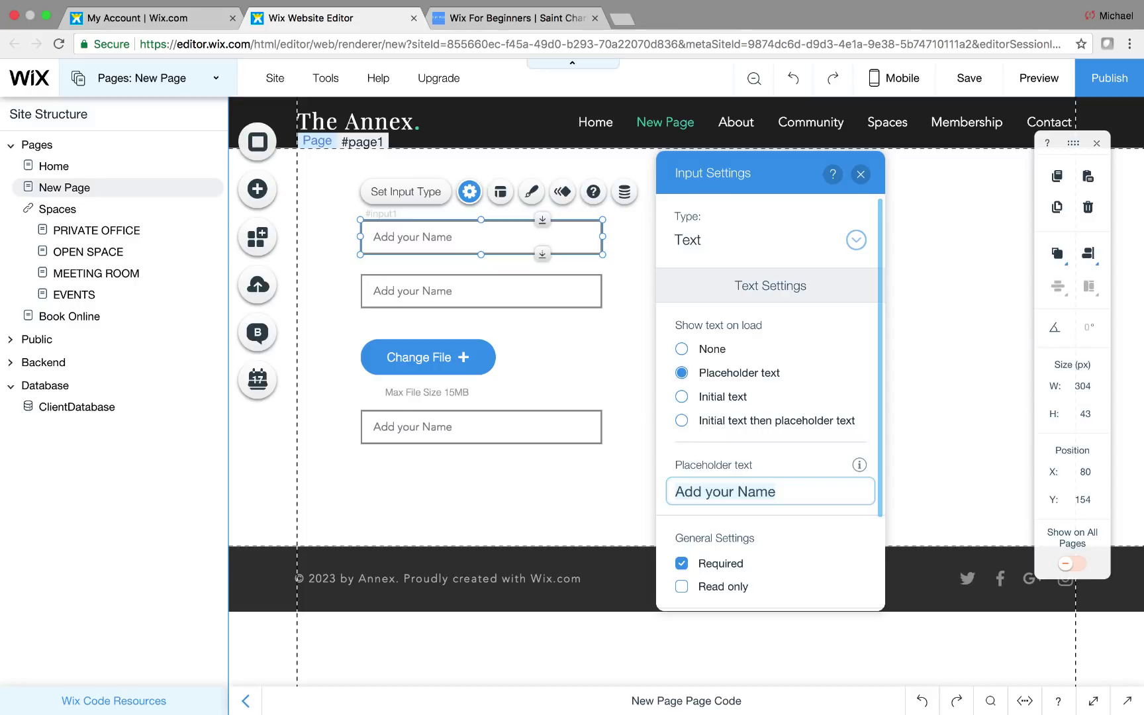
{"action": "triple_click", "coordinate": [770, 491]}
{"action": "key", "text": "BackSpace"}
{"action": "type", "text": "Add your"}
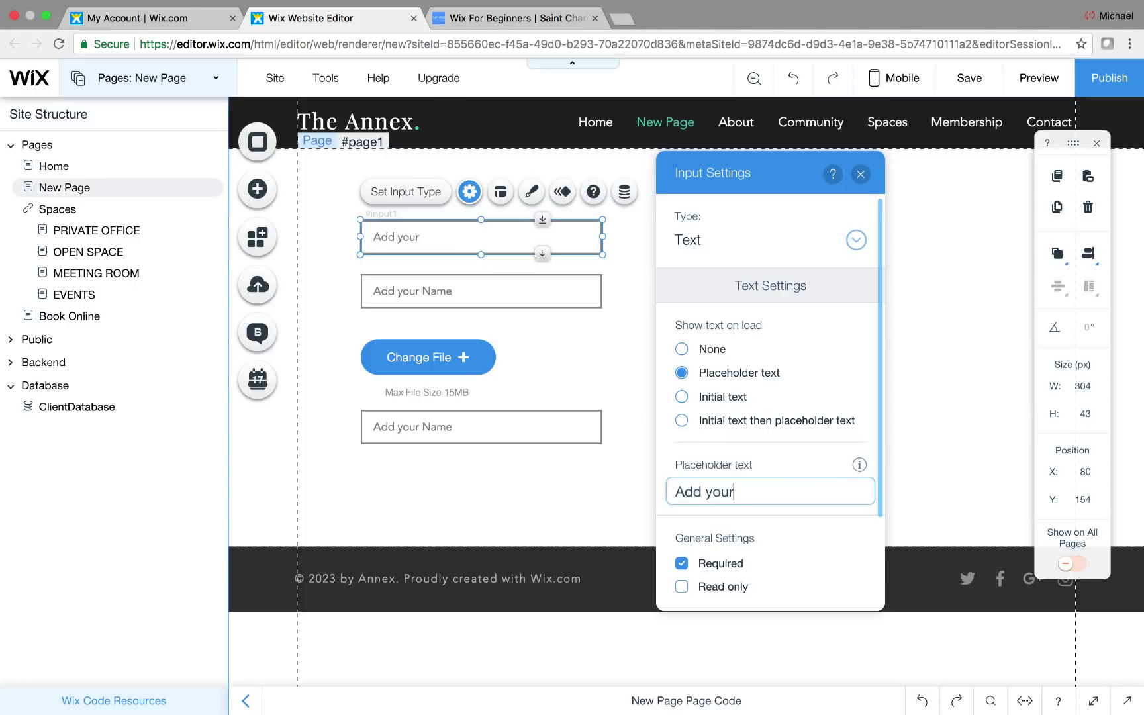
{"action": "type", "text": " Full Name"}
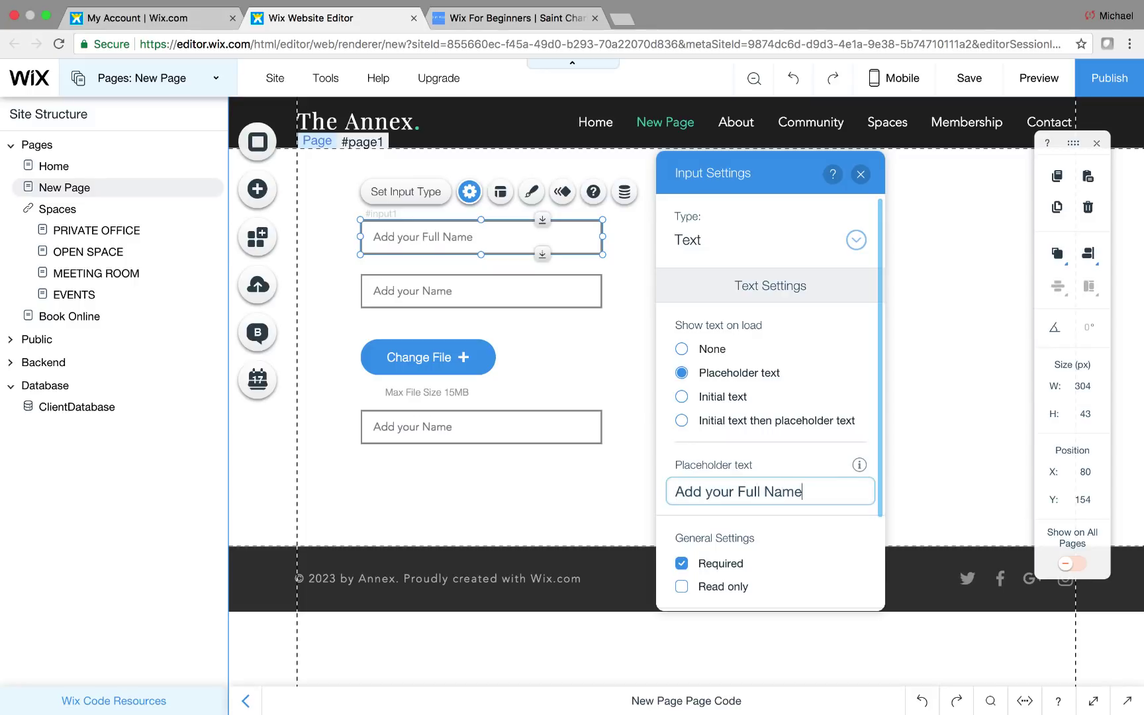
{"action": "scroll", "coordinate": [732, 289], "scroll_direction": "down", "scroll_amount": 3}
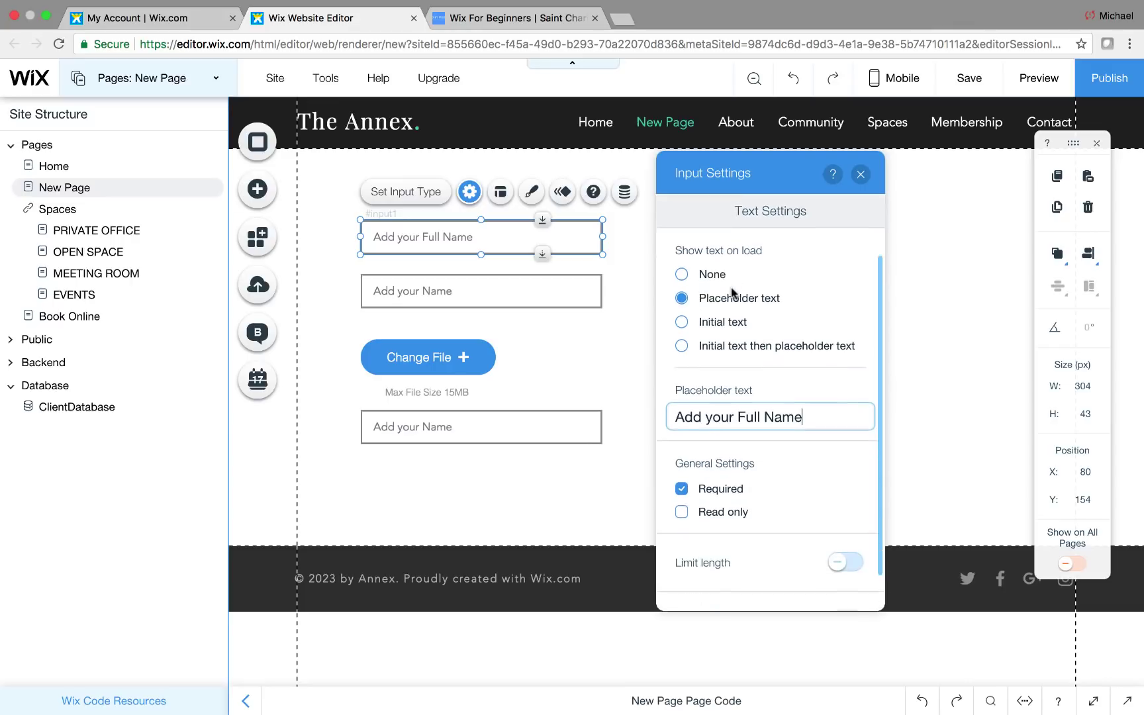
{"action": "left_click", "coordinate": [861, 174]}
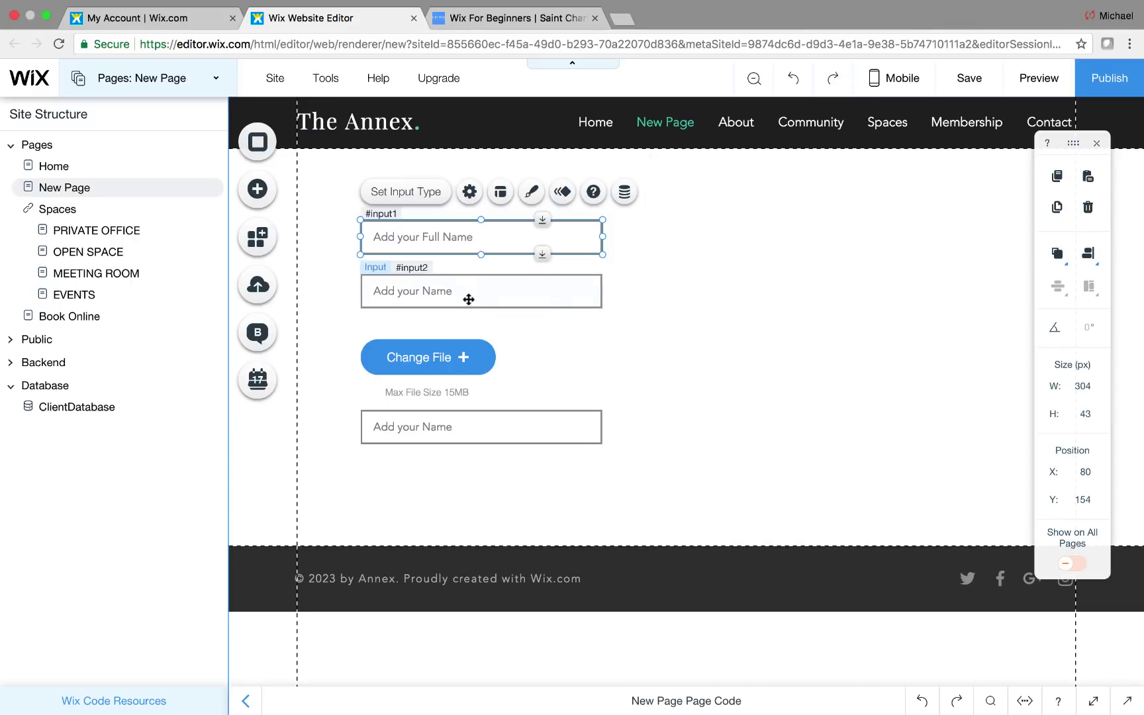
Change the second input's placeholder to 'Add your email address'
{"action": "left_click", "coordinate": [468, 293]}
{"action": "left_click", "coordinate": [467, 246]}
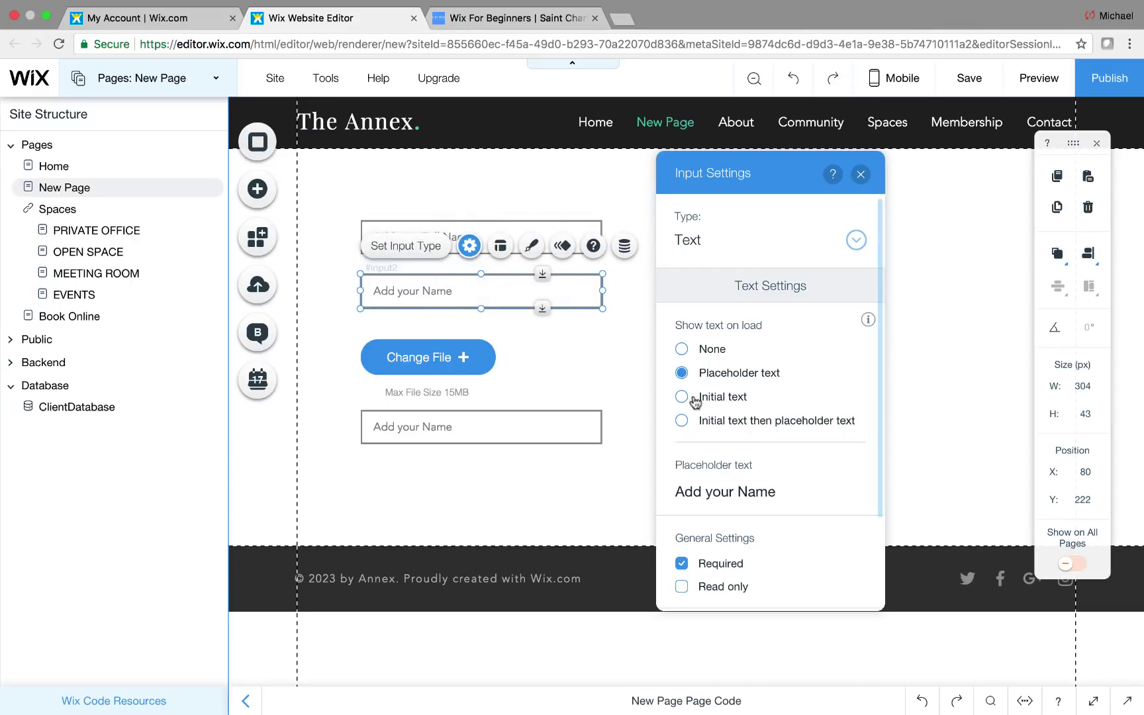
{"action": "triple_click", "coordinate": [785, 497]}
{"action": "key", "text": "BackSpace"}
{"action": "type", "text": "Ad"}
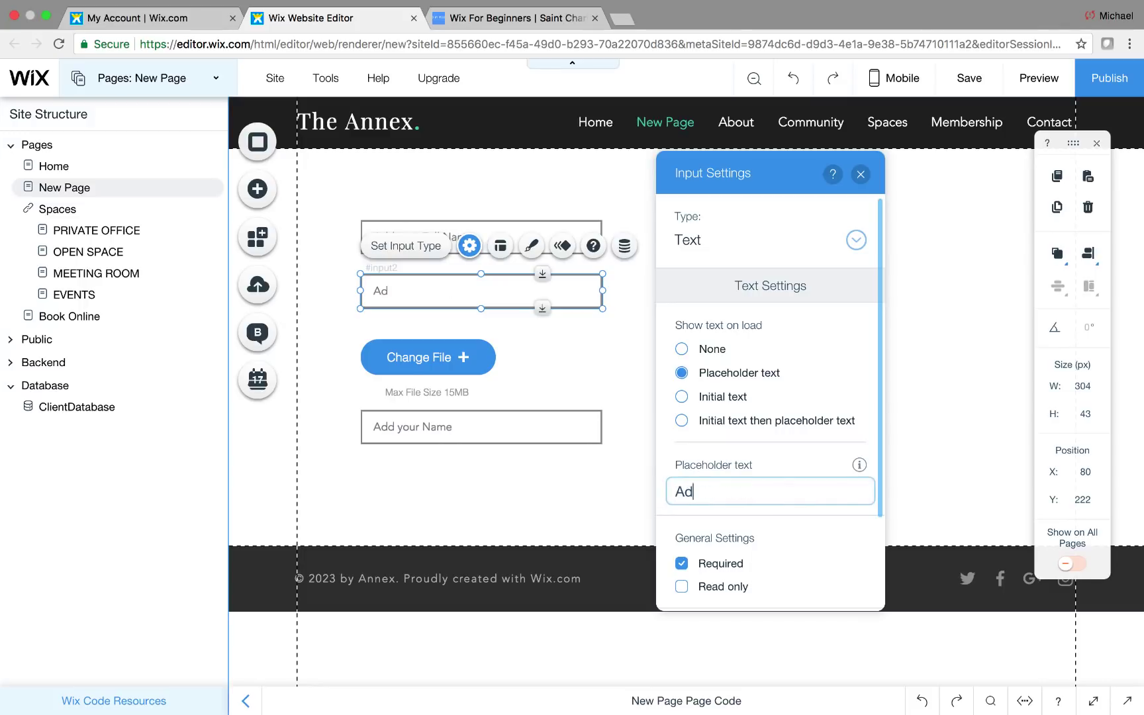
{"action": "type", "text": "d your email address"}
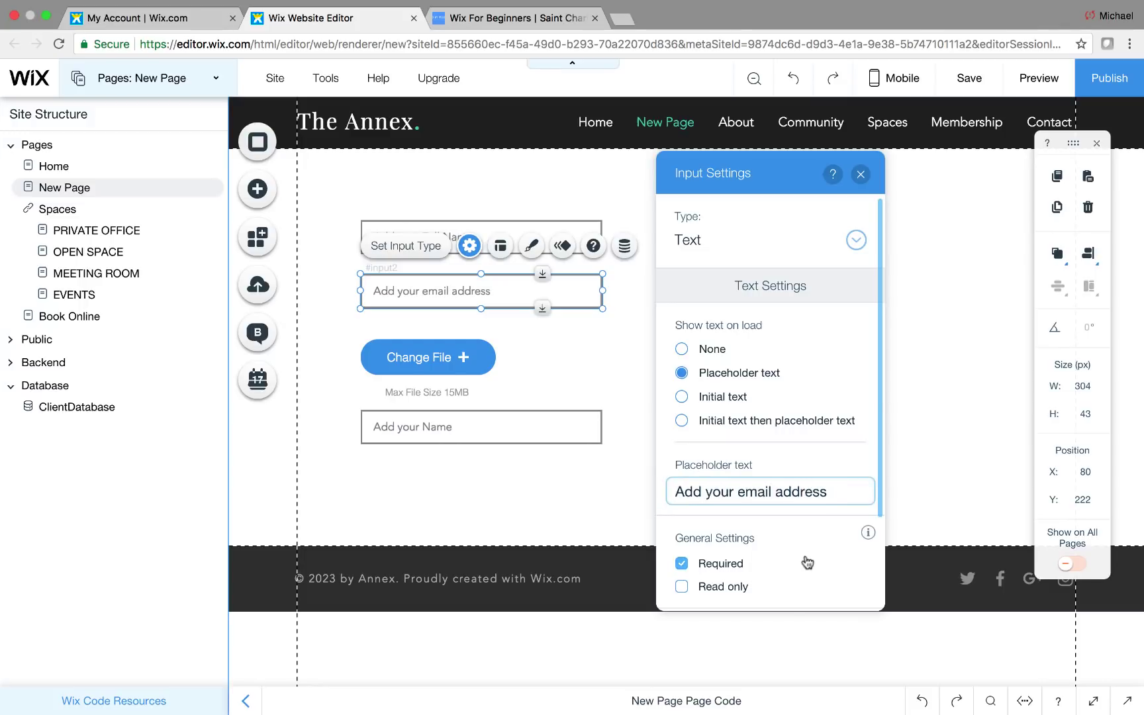
{"action": "scroll", "coordinate": [807, 562], "scroll_direction": "down", "scroll_amount": 3}
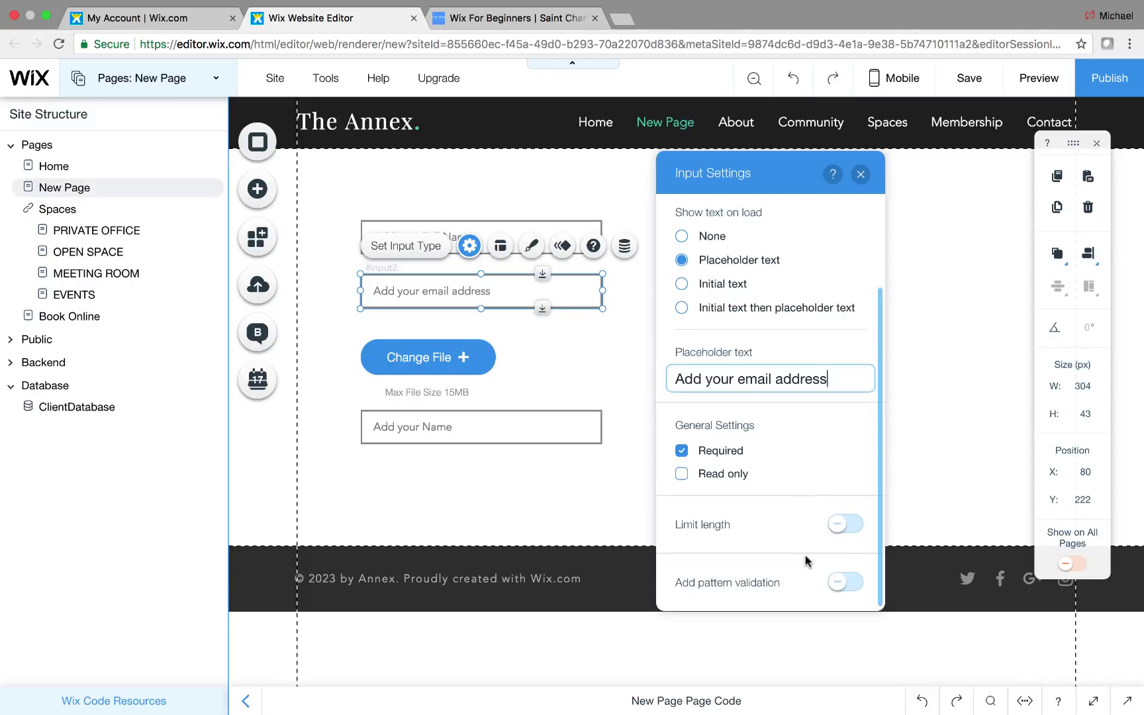
{"action": "left_click", "coordinate": [861, 174]}
Replace the upload button's Change File label with 'Upload Profile Picture'
{"action": "left_click", "coordinate": [458, 362]}
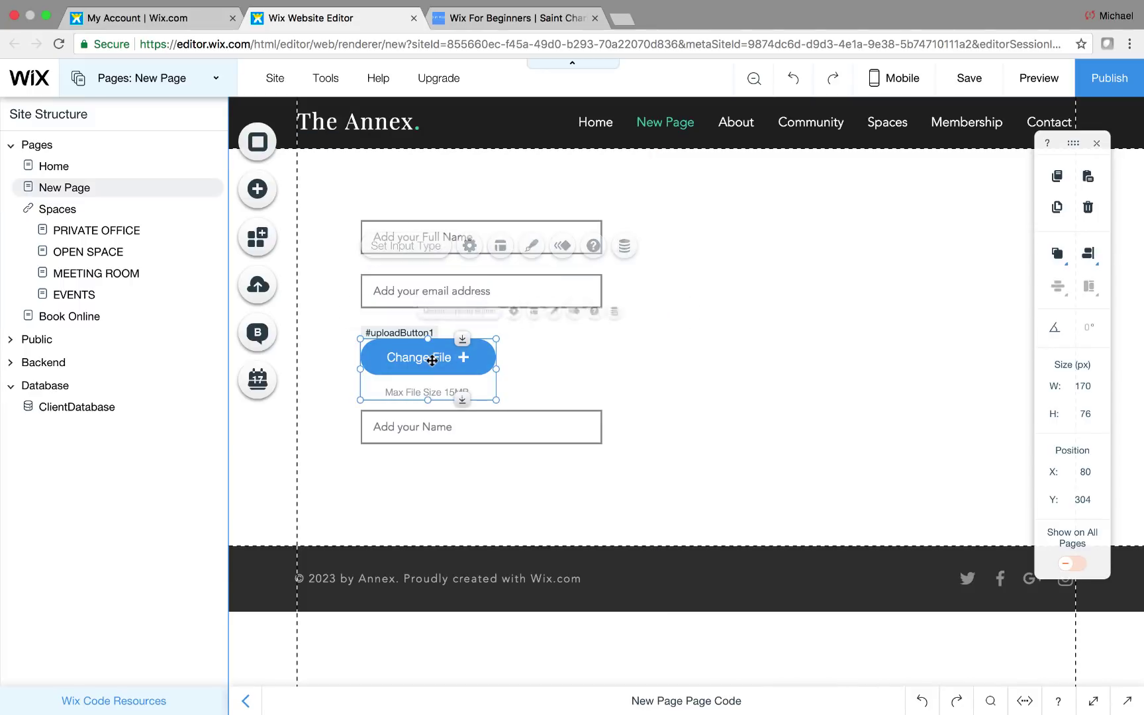
{"action": "left_click", "coordinate": [509, 310]}
{"action": "scroll", "coordinate": [784, 371], "scroll_direction": "down", "scroll_amount": 2}
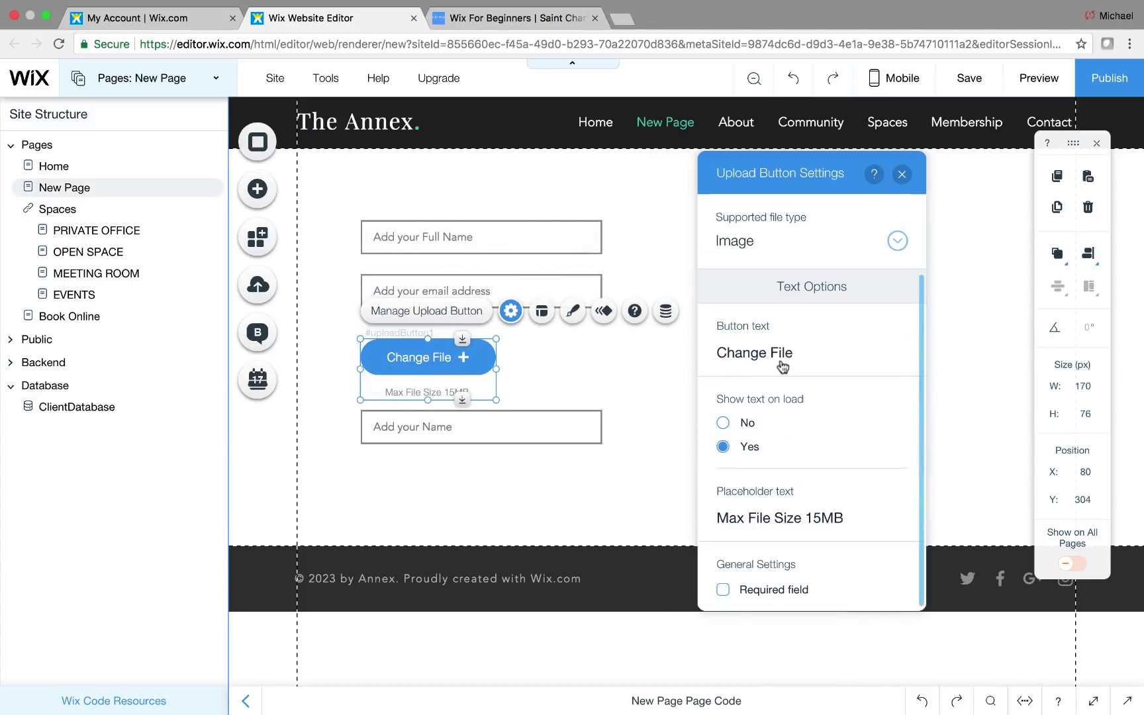
{"action": "left_click", "coordinate": [784, 364]}
{"action": "key", "text": "BackSpace"}
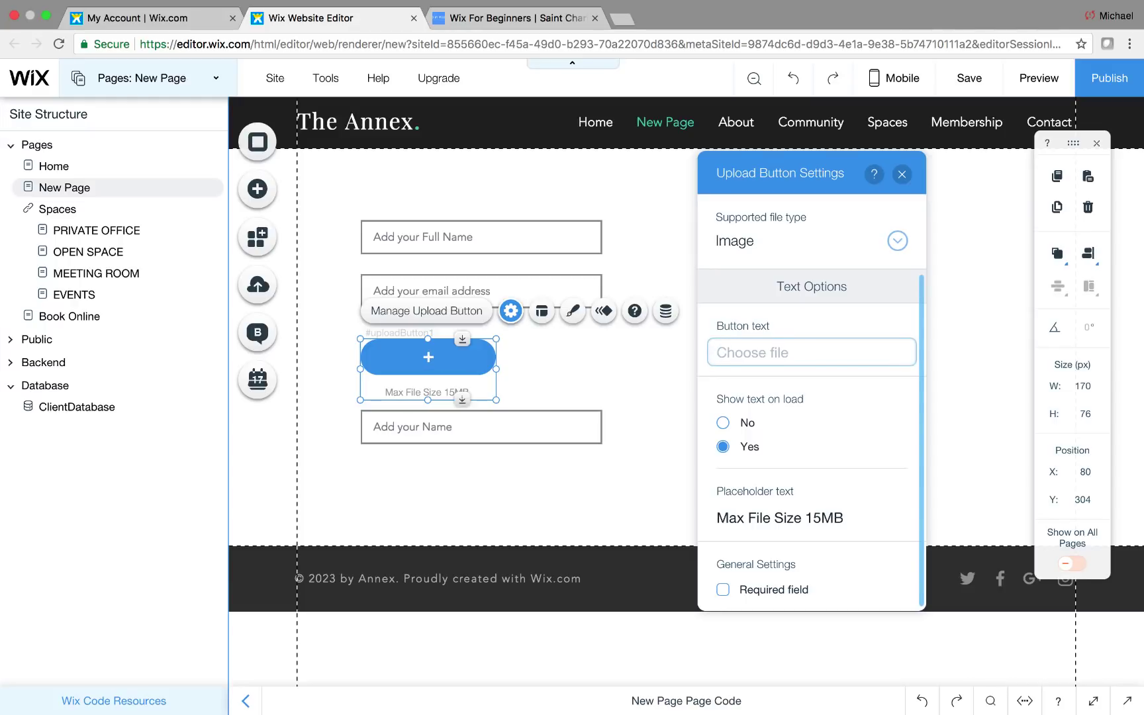
{"action": "type", "text": "Upload Profile Picture"}
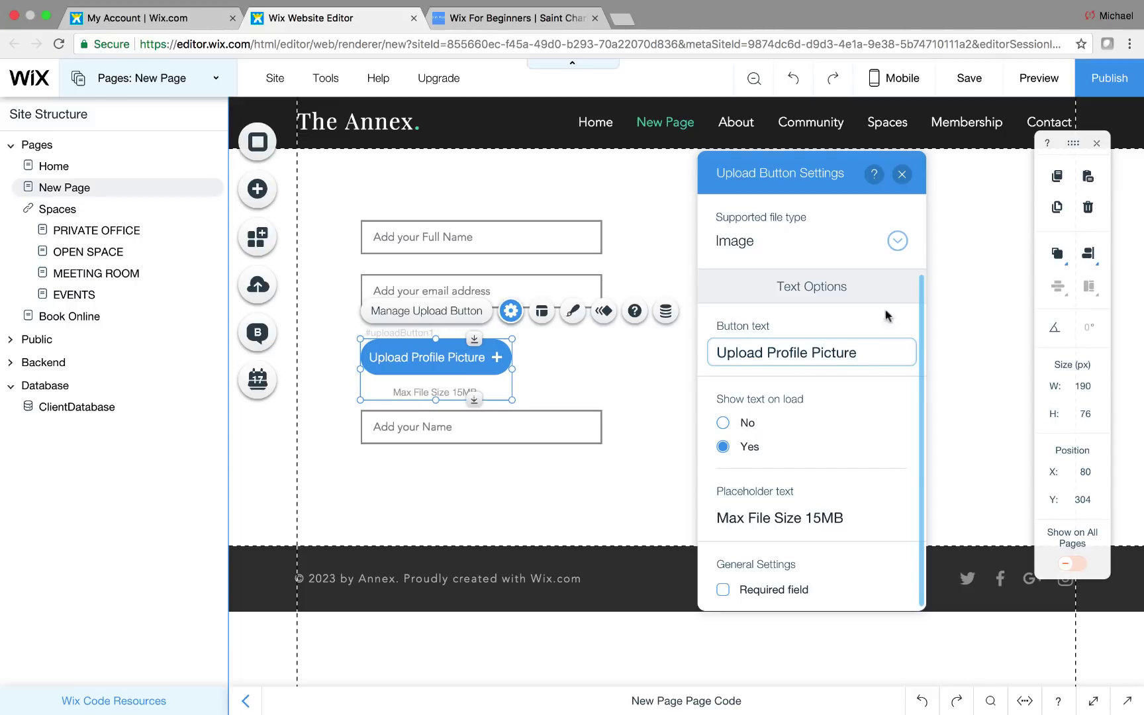
{"action": "left_click", "coordinate": [902, 174]}
Replace the bottom Add your Name input's placeholder with 'Total Payment Due'
{"action": "left_click", "coordinate": [444, 420]}
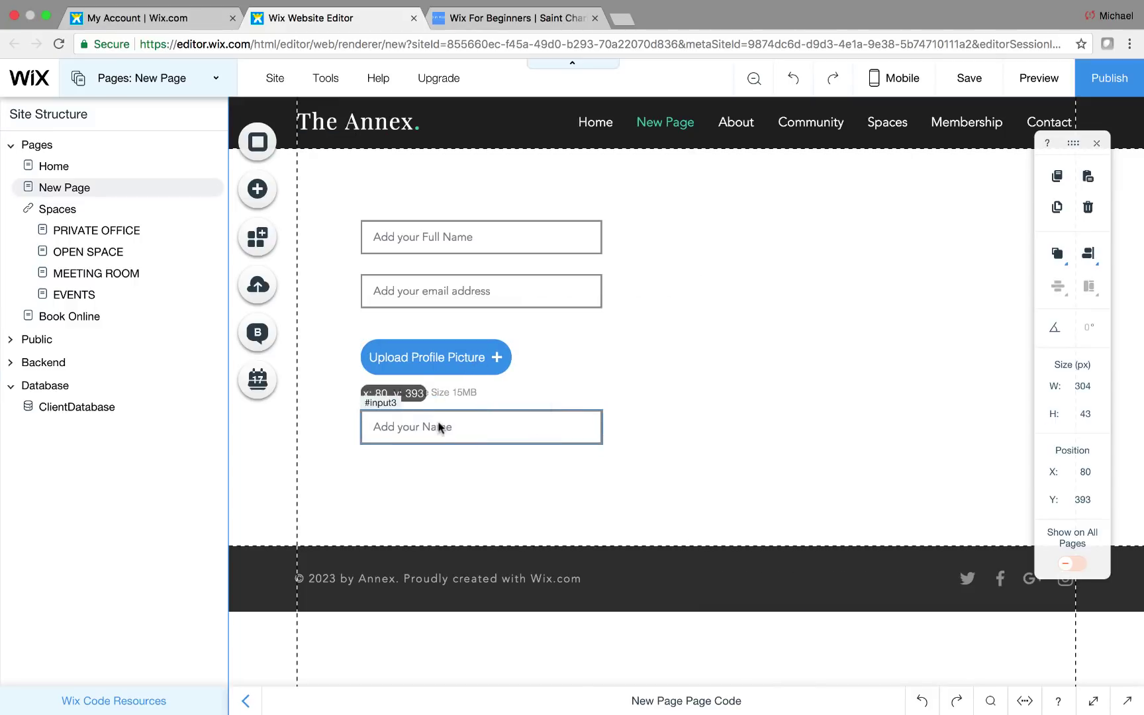
{"action": "left_click", "coordinate": [469, 385]}
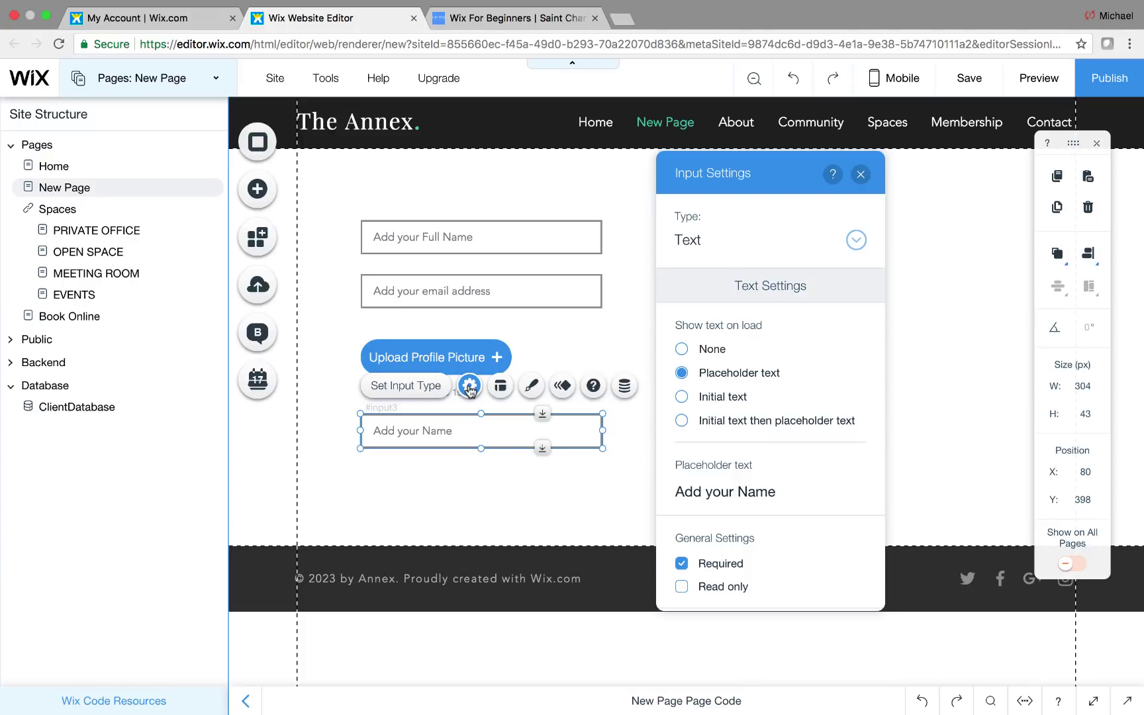
{"action": "left_click", "coordinate": [740, 491]}
{"action": "key", "text": "super+a"}
{"action": "key", "text": "BackSpace"}
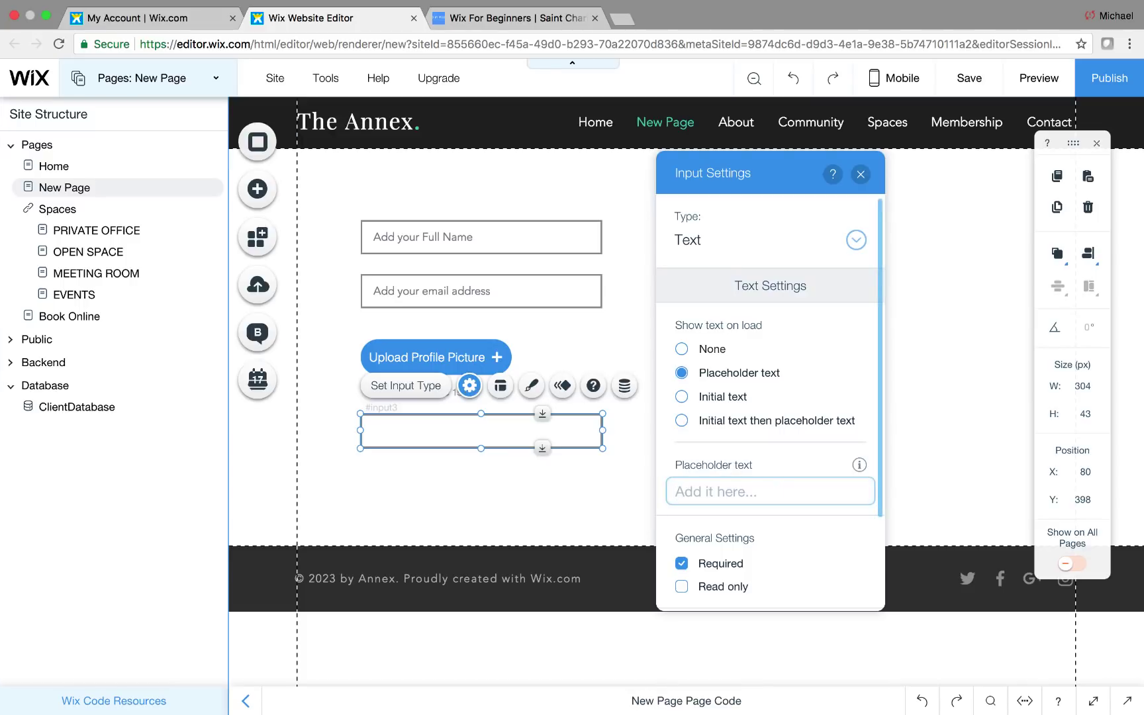
{"action": "type", "text": "Total Pay"}
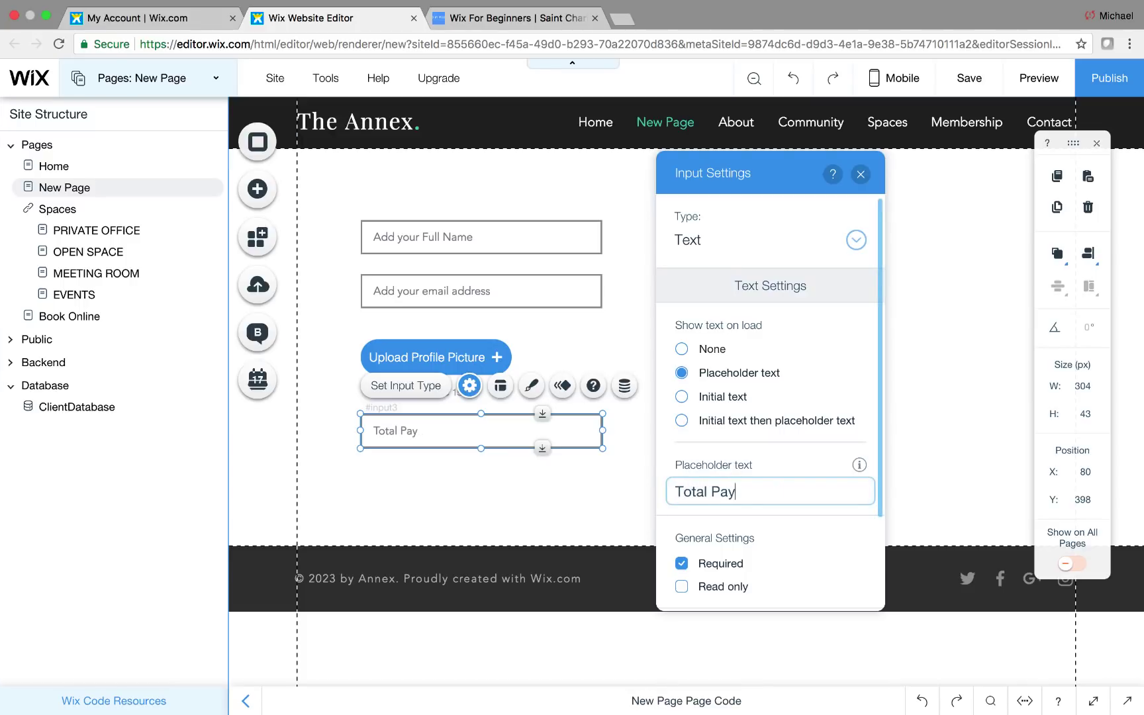
{"action": "type", "text": "ment Due"}
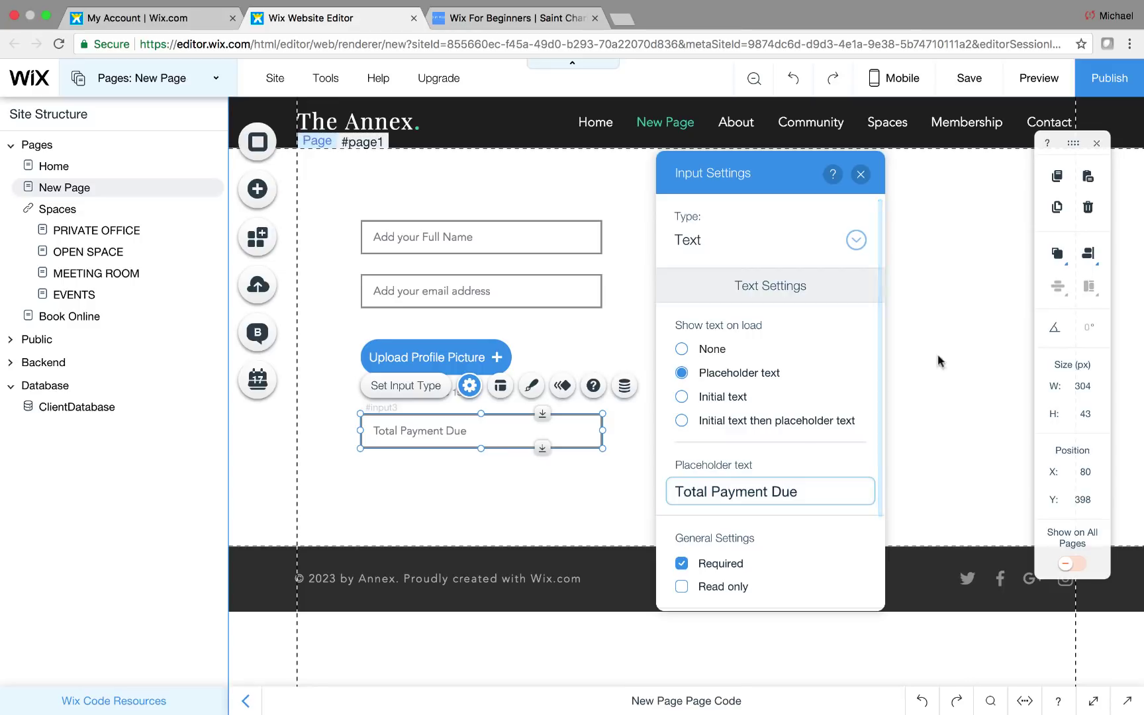
{"action": "key", "text": "Return"}
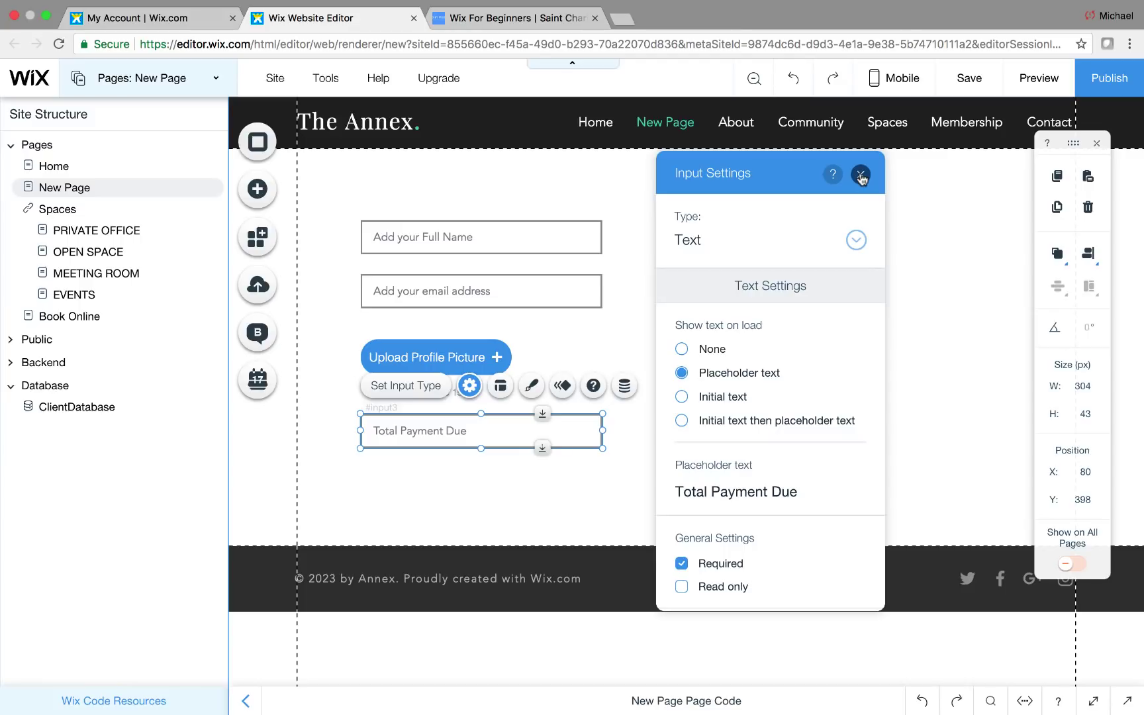
Close the input settings and show the Button category in the Add panel
{"action": "left_click", "coordinate": [861, 175]}
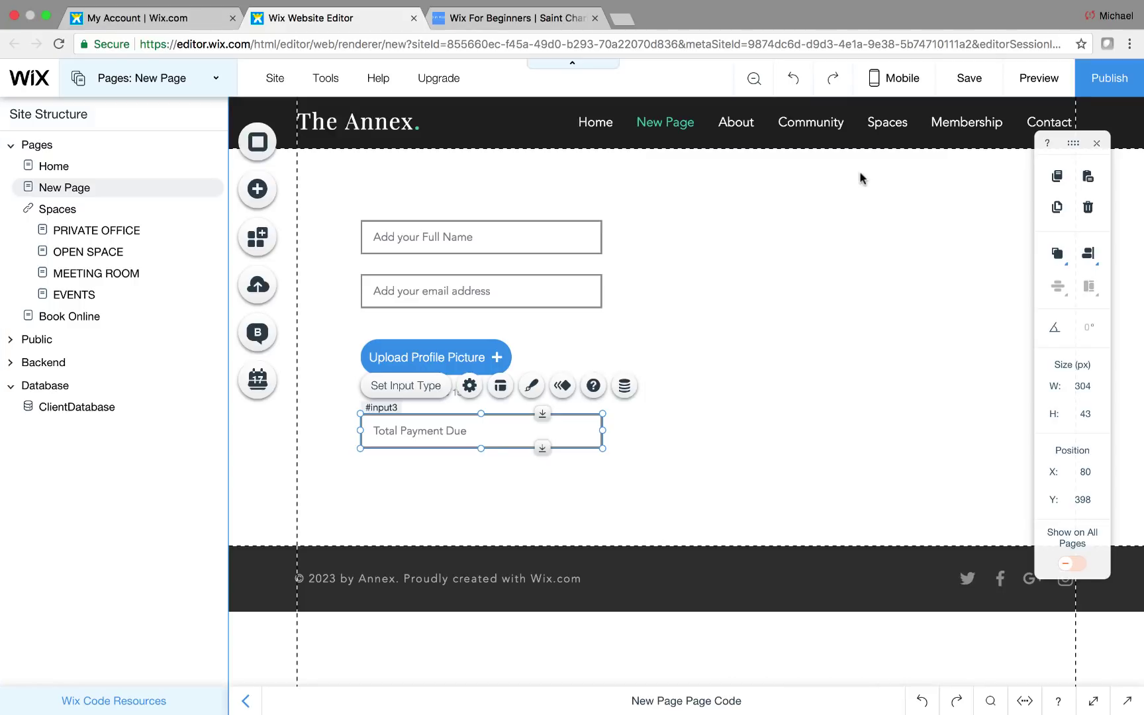
{"action": "left_click", "coordinate": [708, 472]}
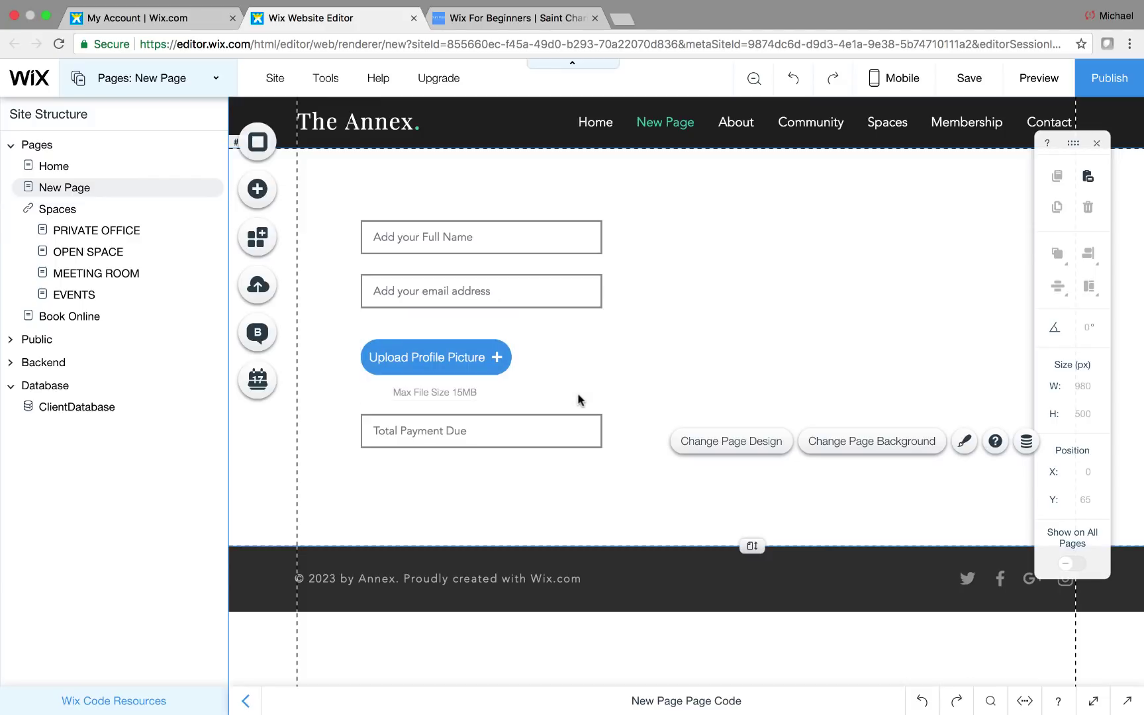
{"action": "left_click", "coordinate": [258, 192]}
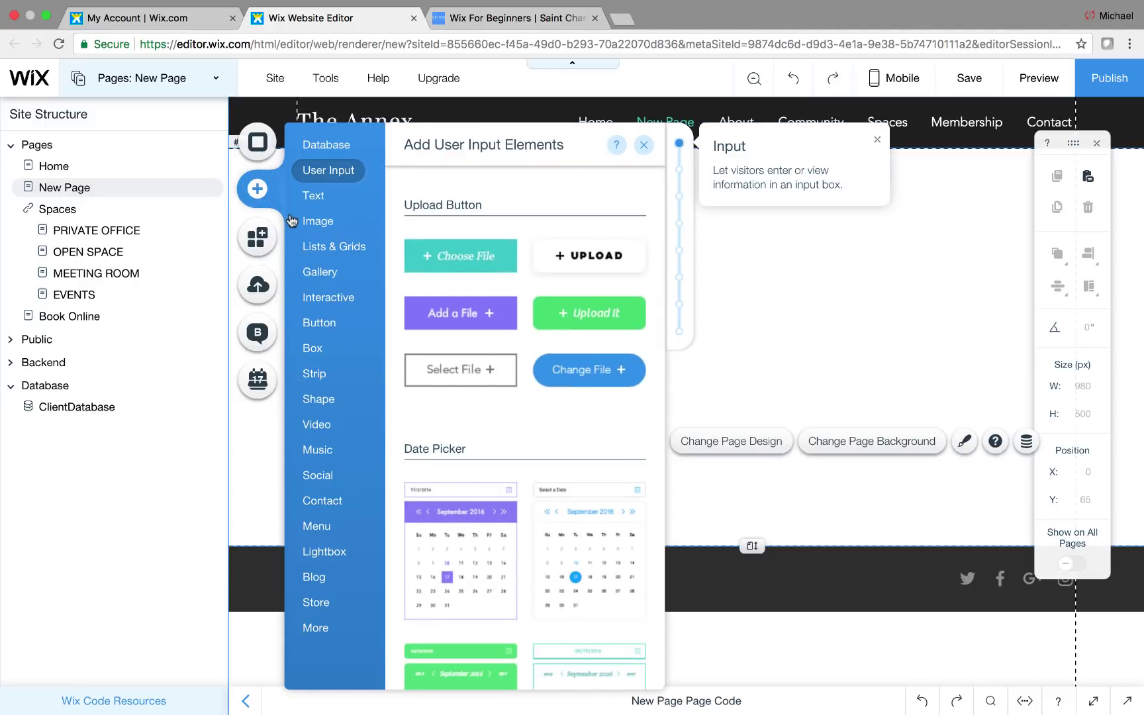
{"action": "left_click", "coordinate": [319, 323]}
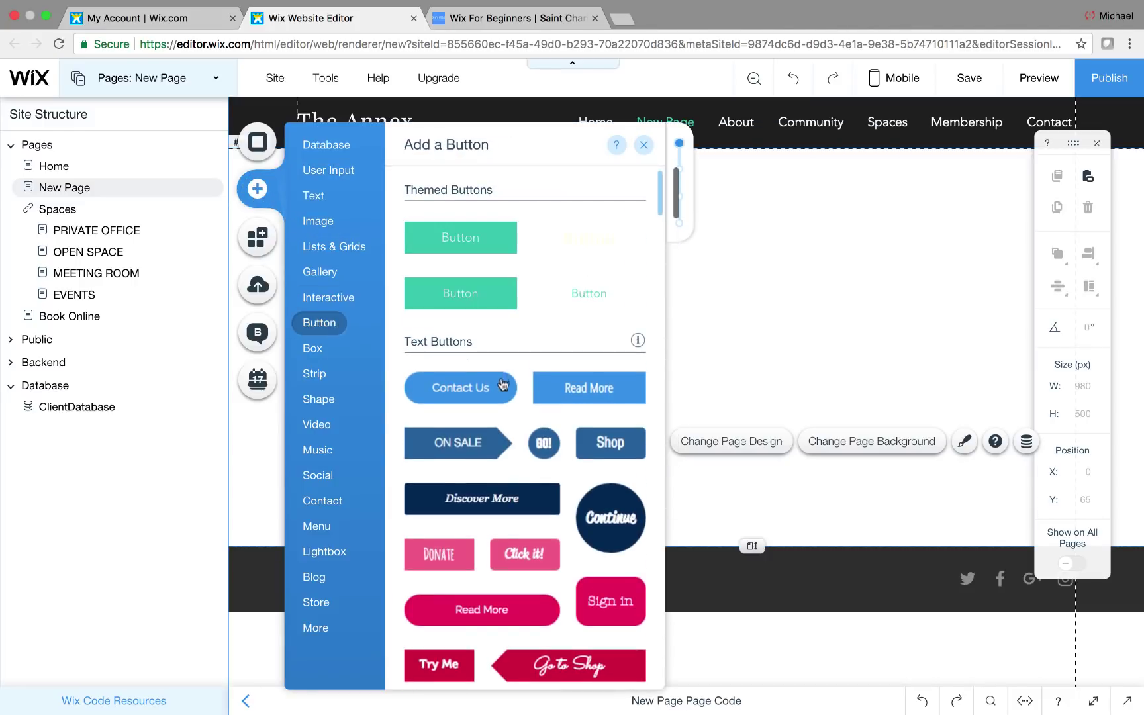
Add the Contact Us text button and place it below the Total Payment Due field
{"action": "left_click", "coordinate": [493, 393]}
{"action": "left_click_drag", "start_coordinate": [687, 403], "coordinate": [687, 490]}
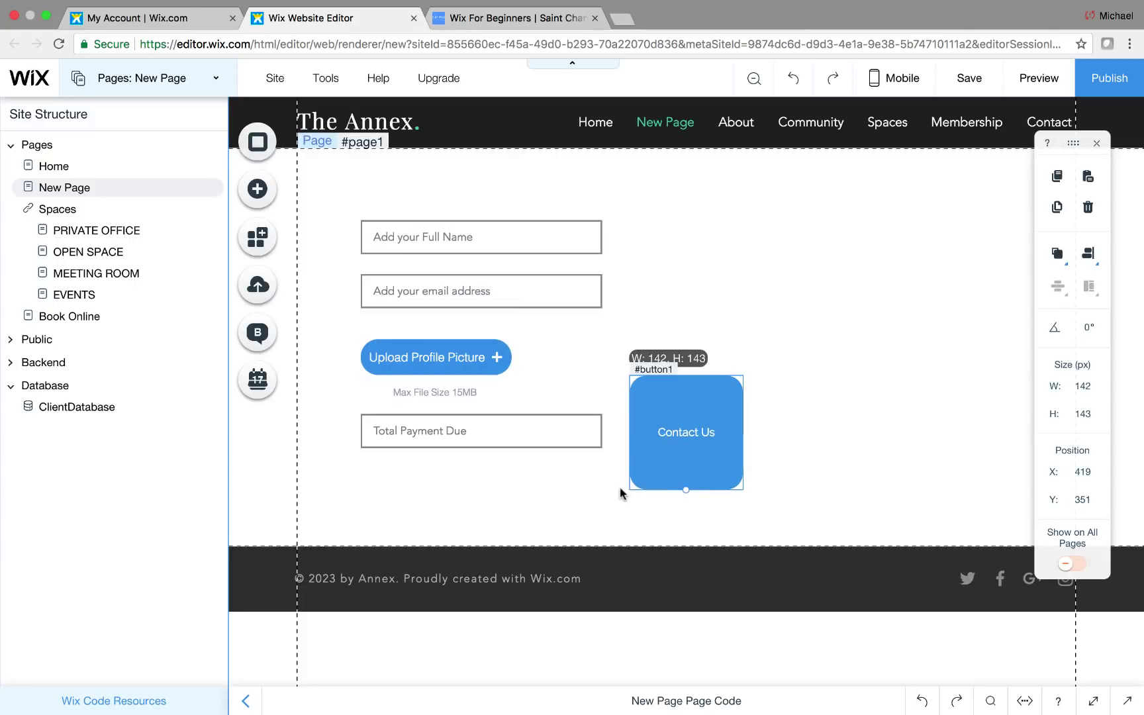
{"action": "key", "text": "ctrl+z"}
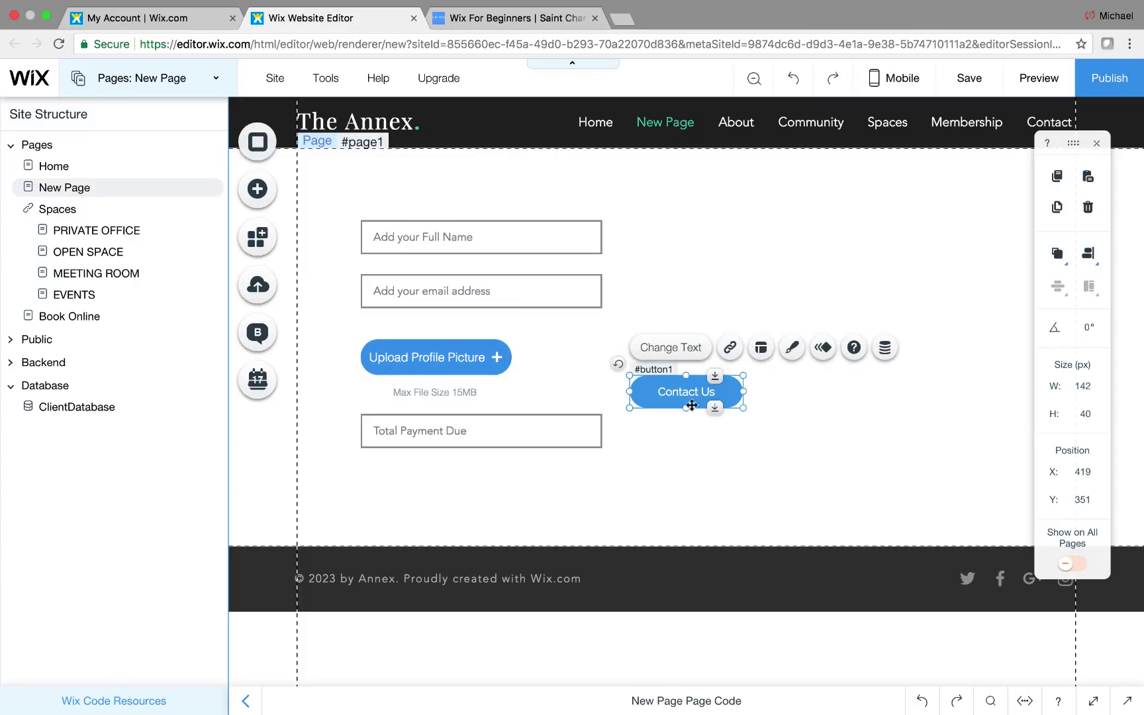
{"action": "left_click_drag", "start_coordinate": [687, 397], "coordinate": [416, 495]}
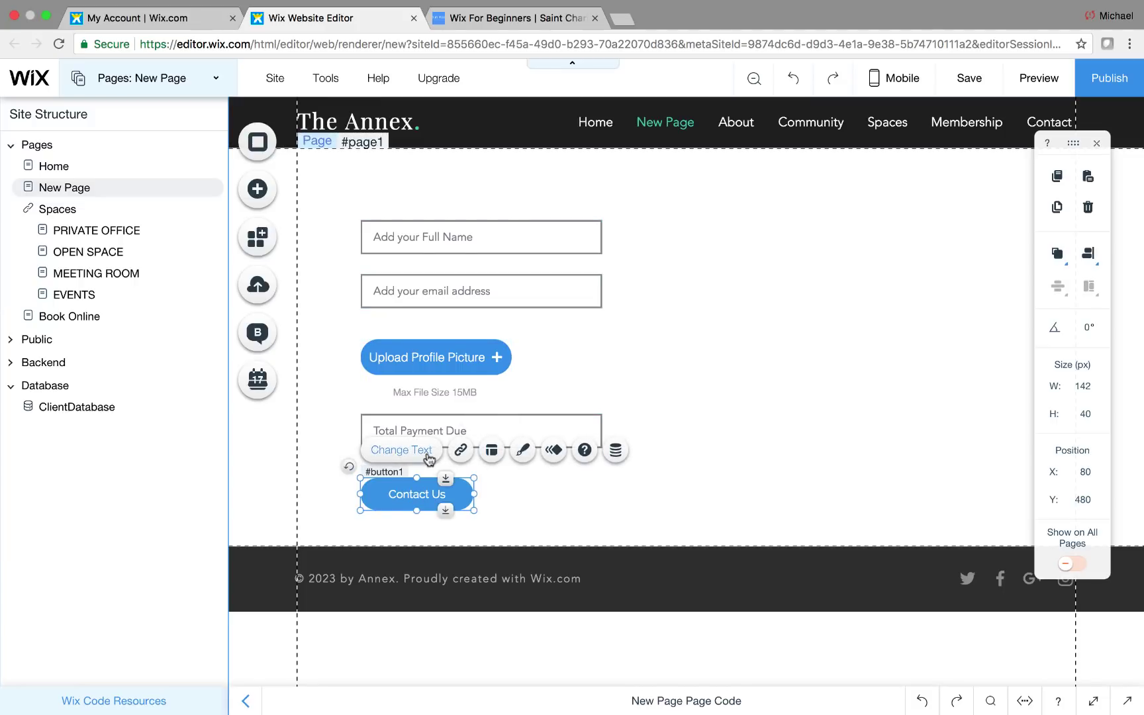
Change the button's label from Contact Us to 'SUBMIT'
{"action": "left_click", "coordinate": [401, 449]}
{"action": "triple_click", "coordinate": [730, 419]}
{"action": "type", "text": "SUBMIT"}
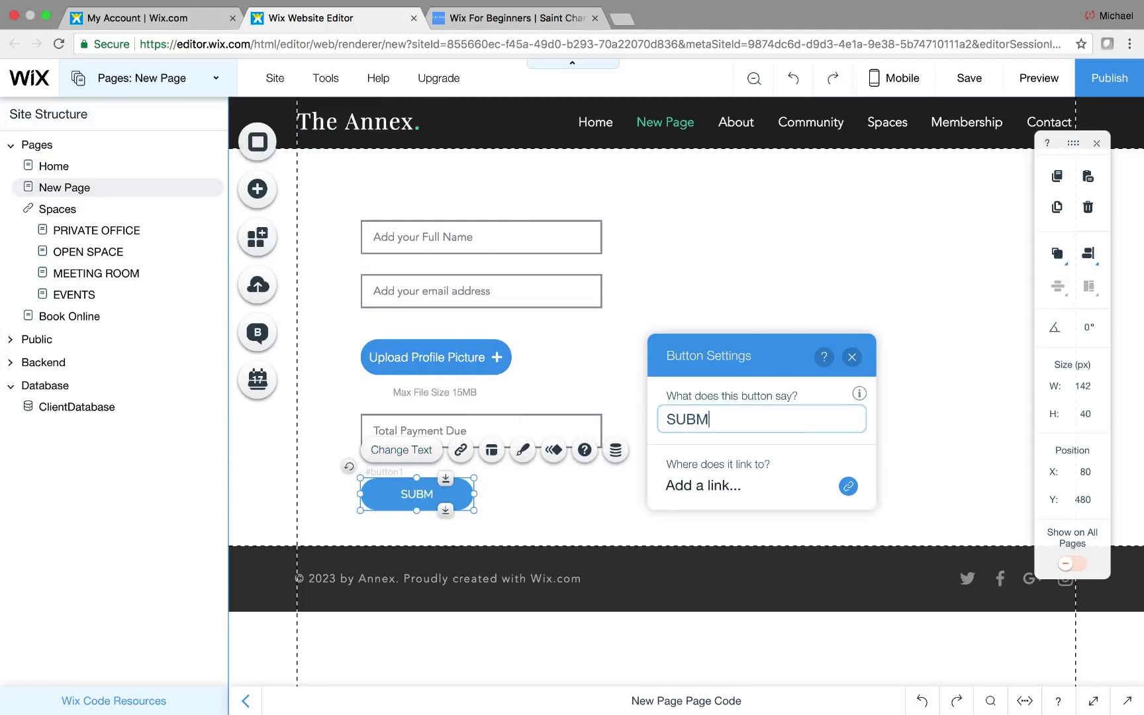
{"action": "left_click", "coordinate": [852, 357]}
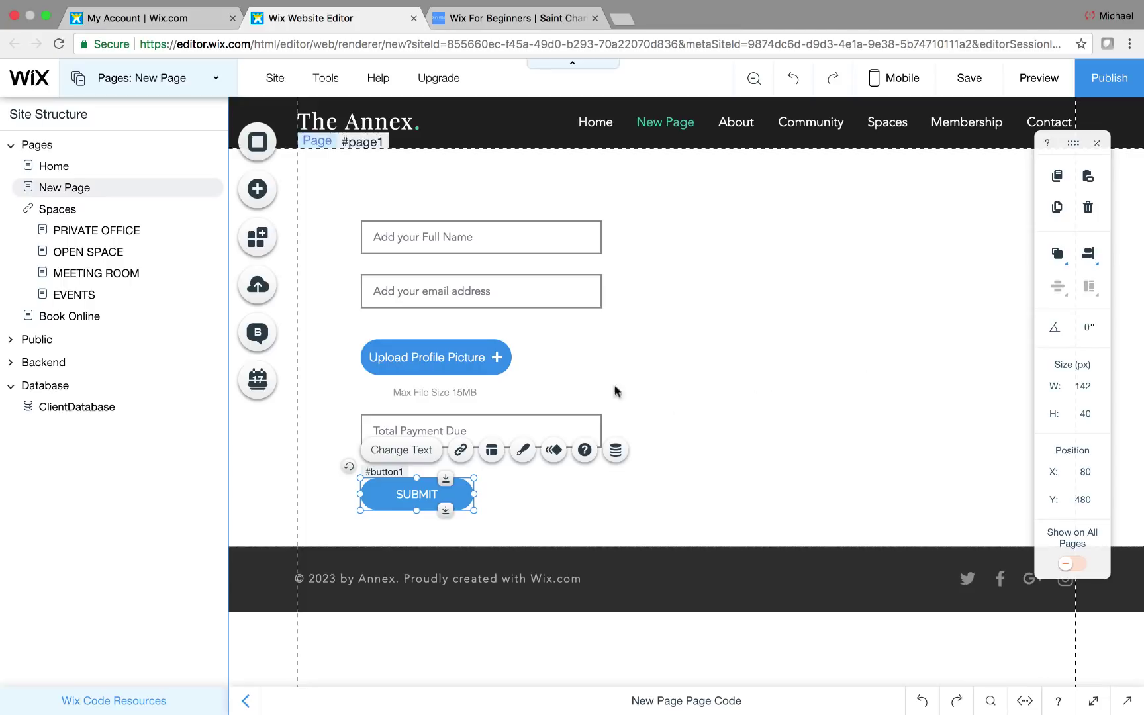
{"action": "left_click", "coordinate": [553, 480]}
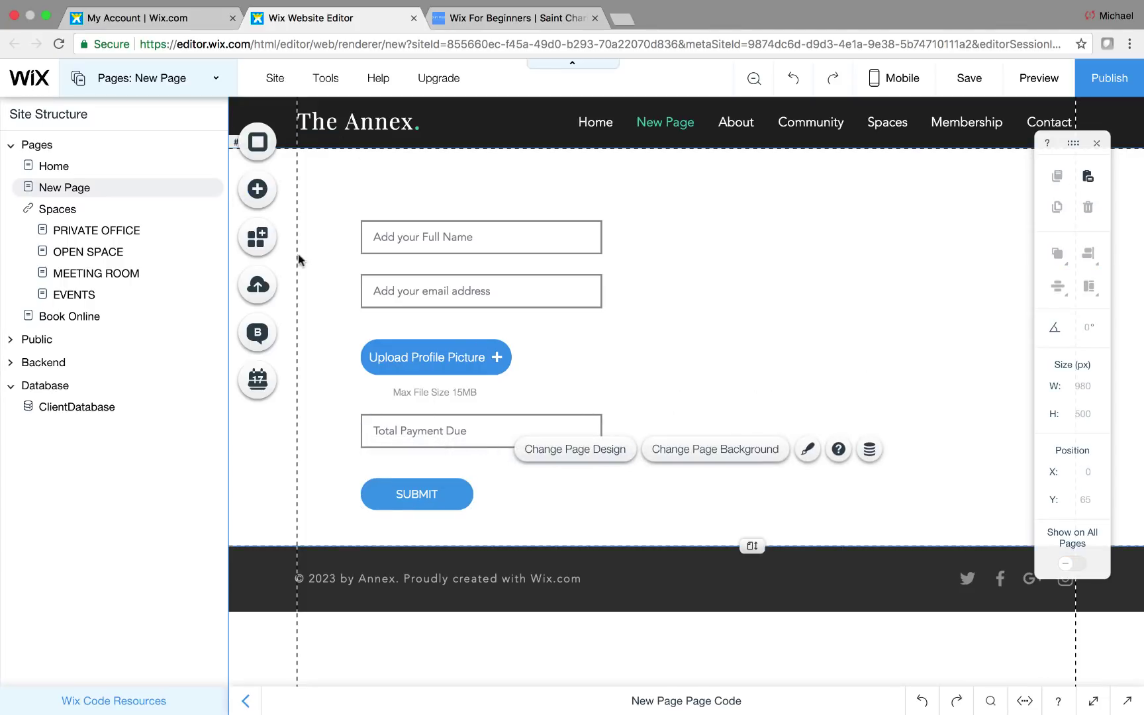
Add a Dataset from the Database elements and move it right of the form
{"action": "left_click", "coordinate": [258, 198]}
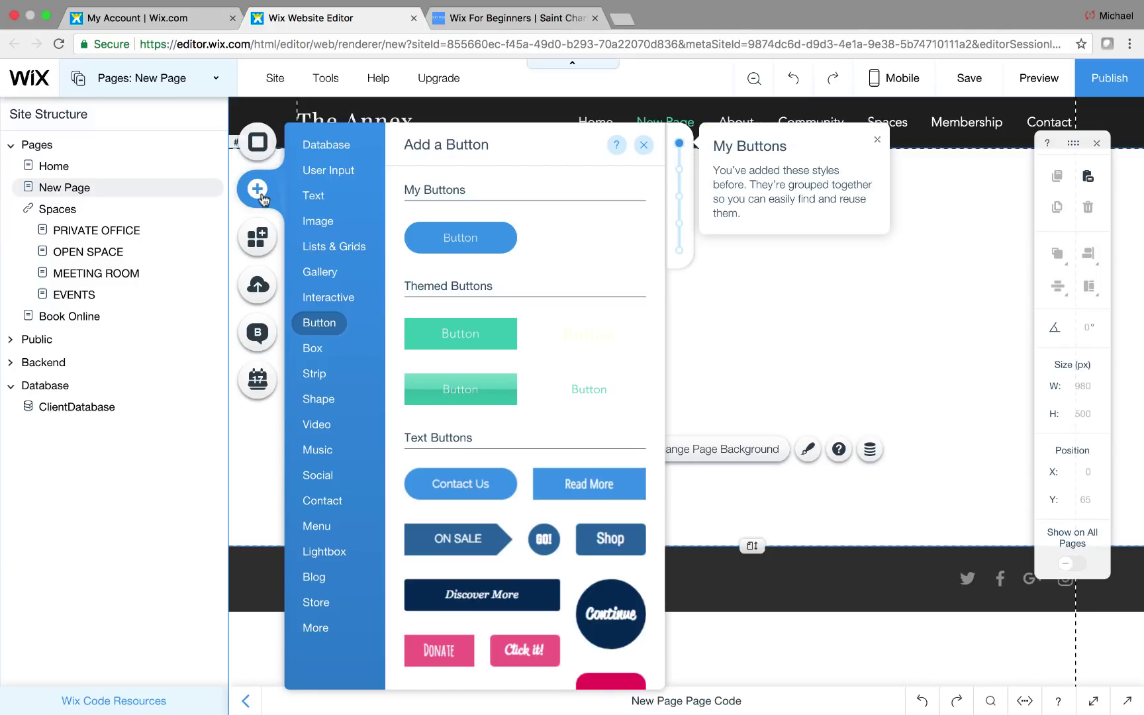
{"action": "mouse_move", "coordinate": [329, 147]}
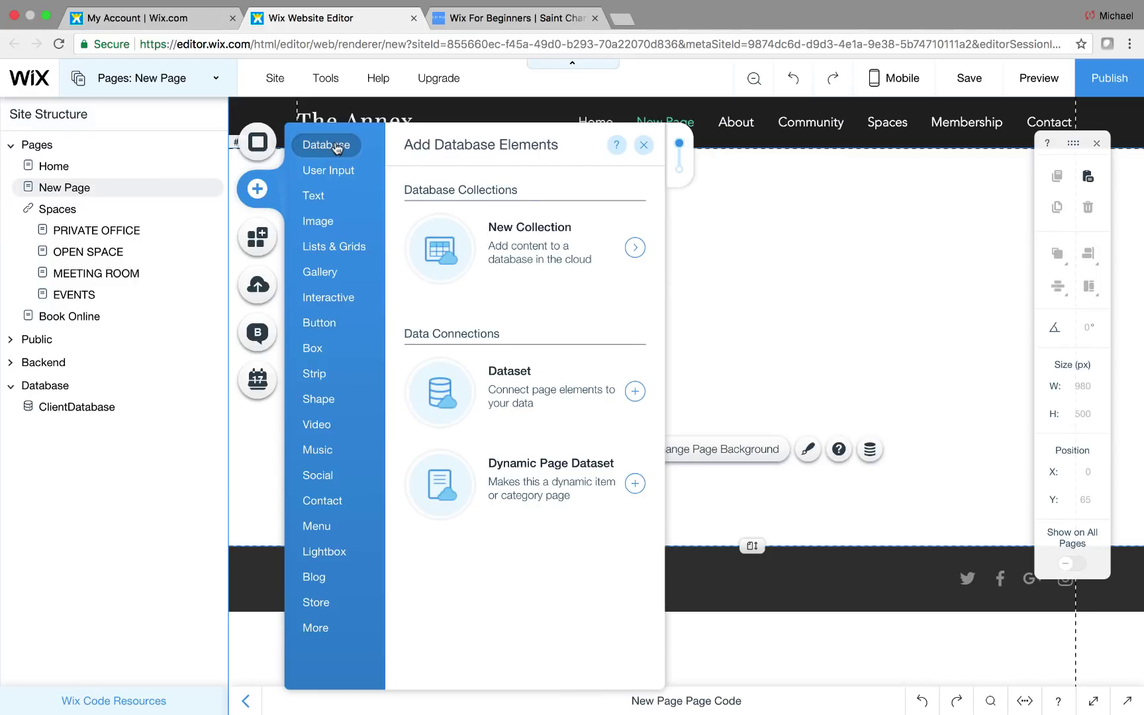
{"action": "left_click", "coordinate": [553, 403]}
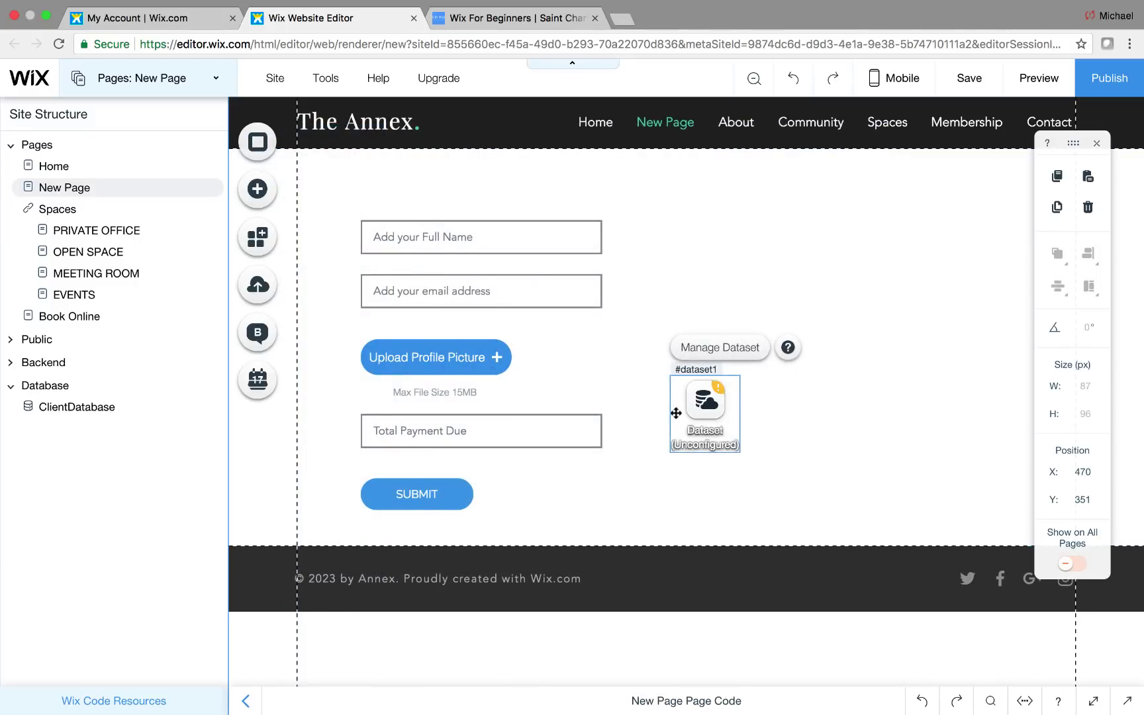
{"action": "left_click_drag", "start_coordinate": [718, 414], "coordinate": [771, 277]}
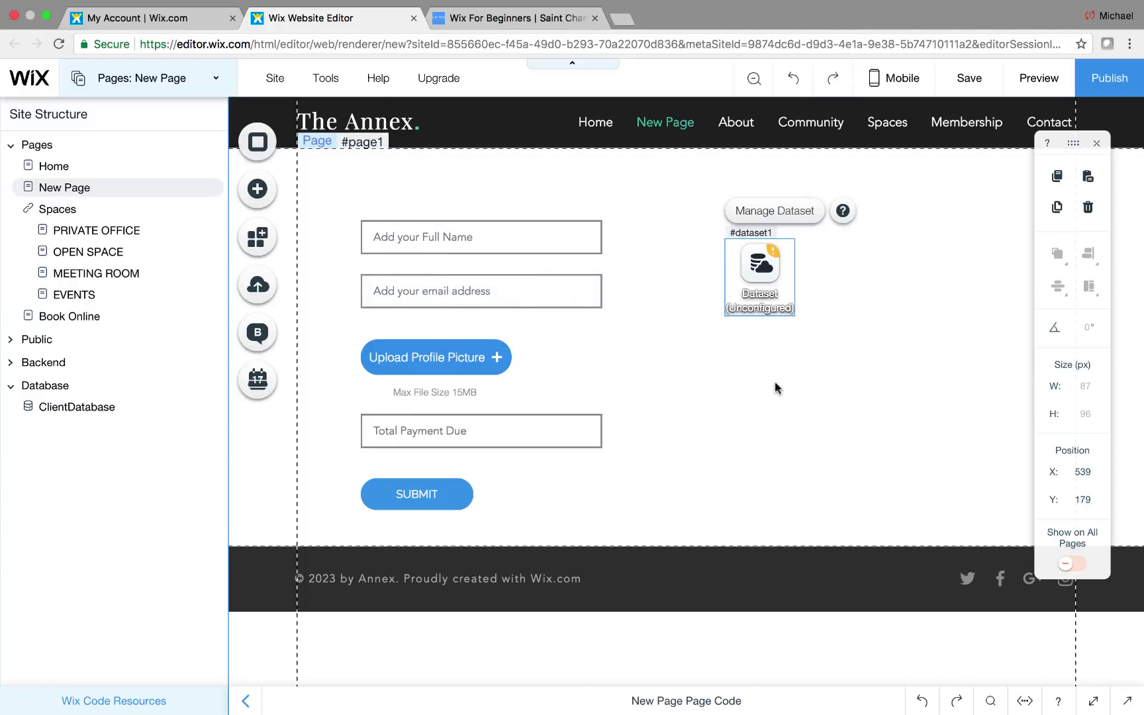
Connect #dataset1 to the ClientDatabase collection with Mode set to Write-only
{"action": "double_click", "coordinate": [766, 283]}
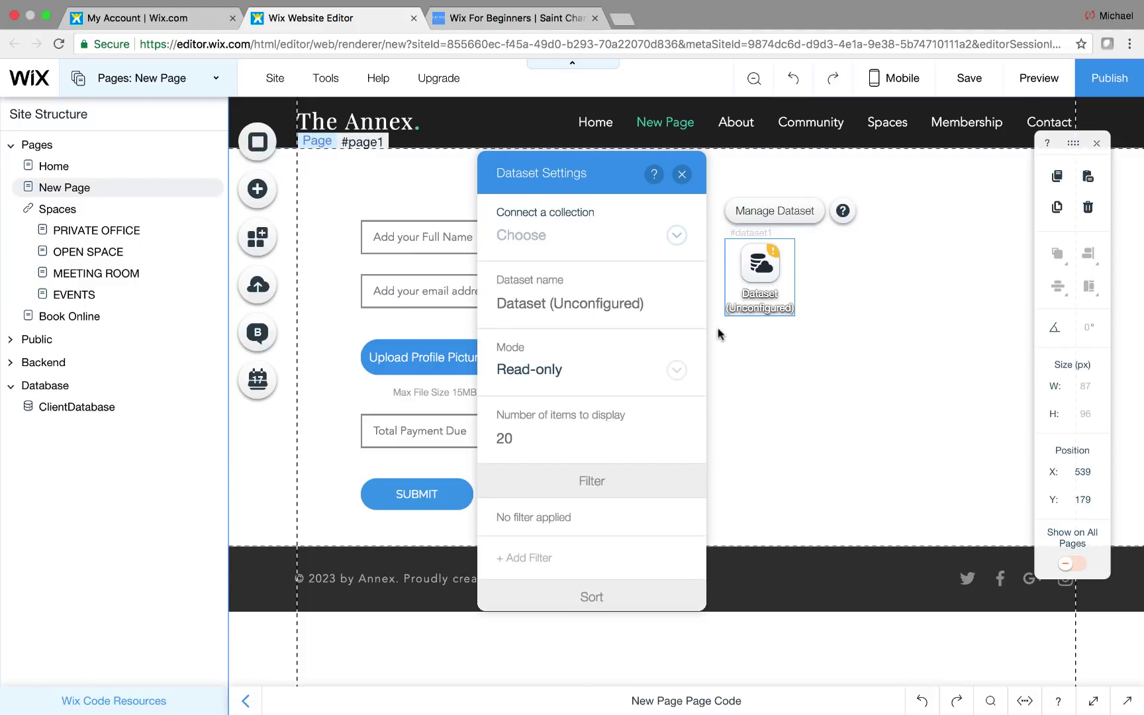
{"action": "left_click", "coordinate": [562, 241]}
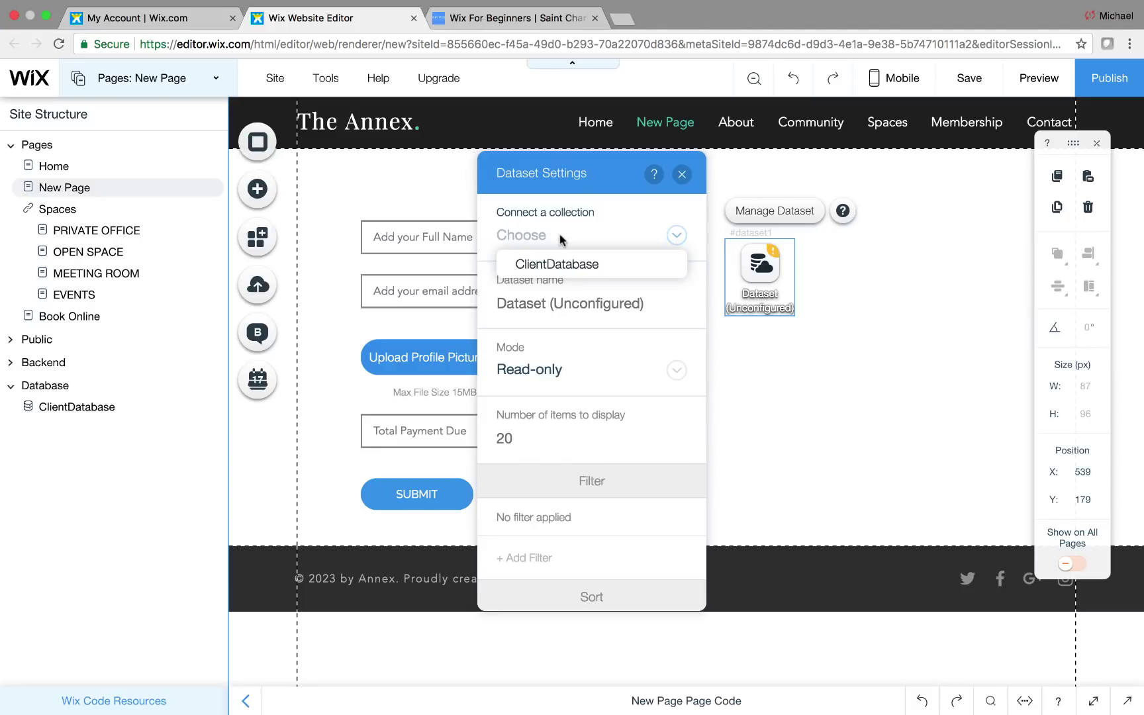
{"action": "left_click", "coordinate": [577, 267]}
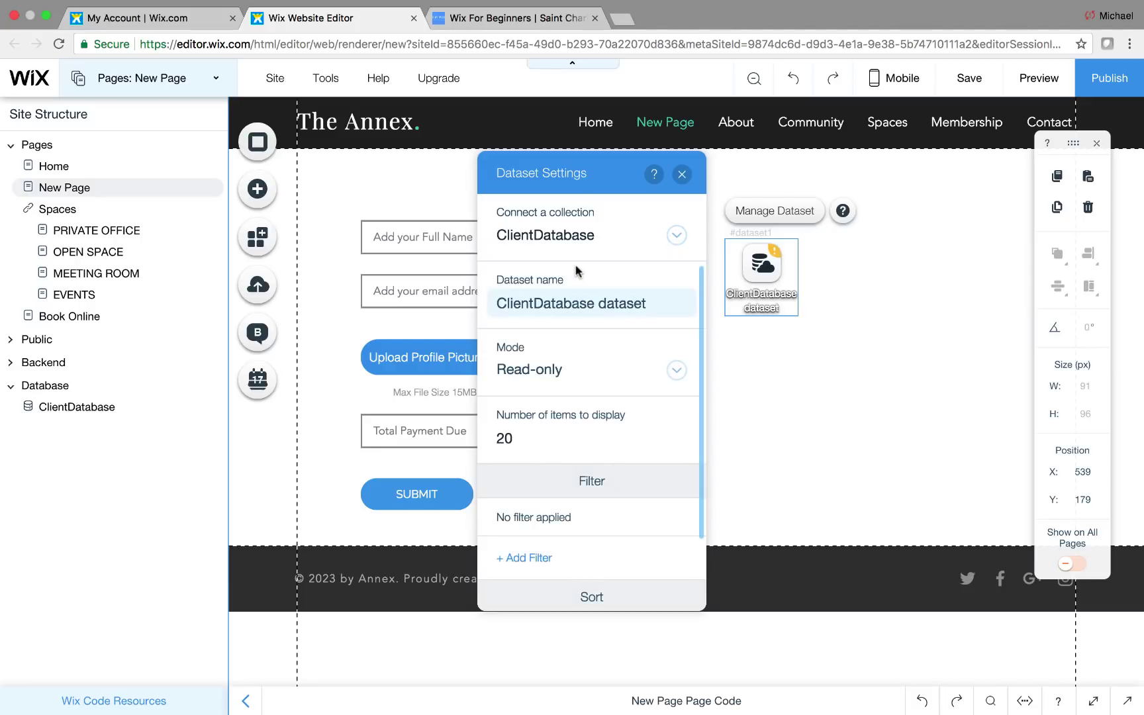
{"action": "left_click", "coordinate": [557, 376]}
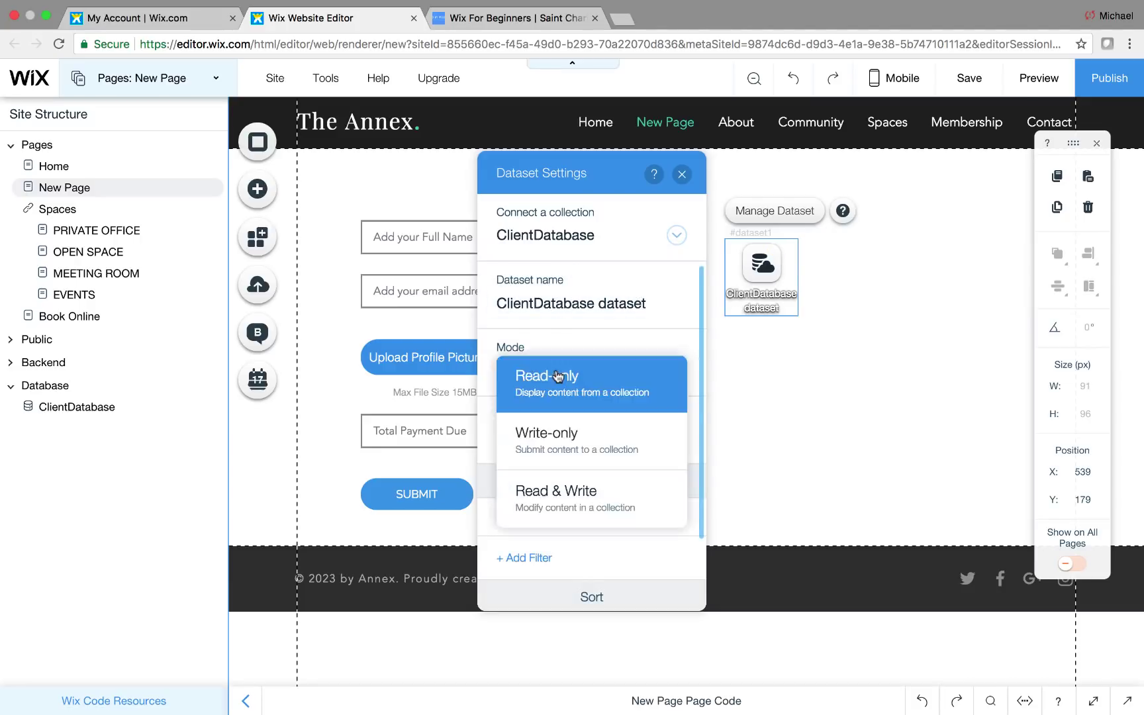
{"action": "left_click", "coordinate": [568, 447]}
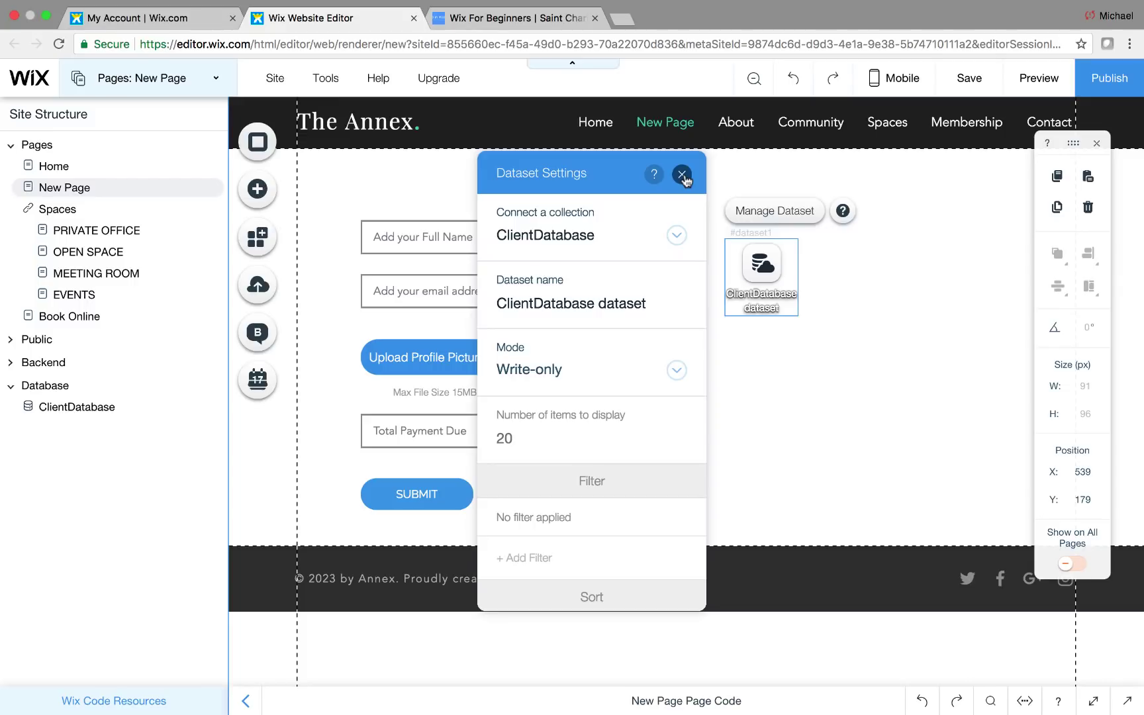
{"action": "left_click", "coordinate": [682, 175]}
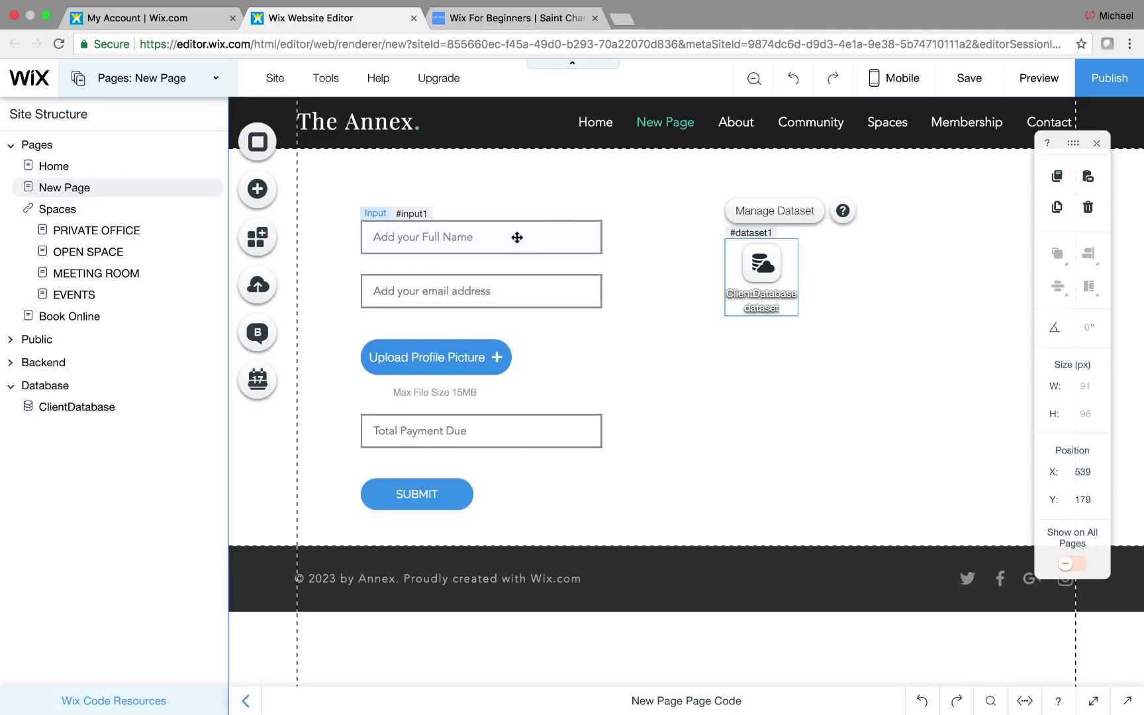
Connect the Full Name input's value to the FullName field
{"action": "left_click", "coordinate": [528, 240]}
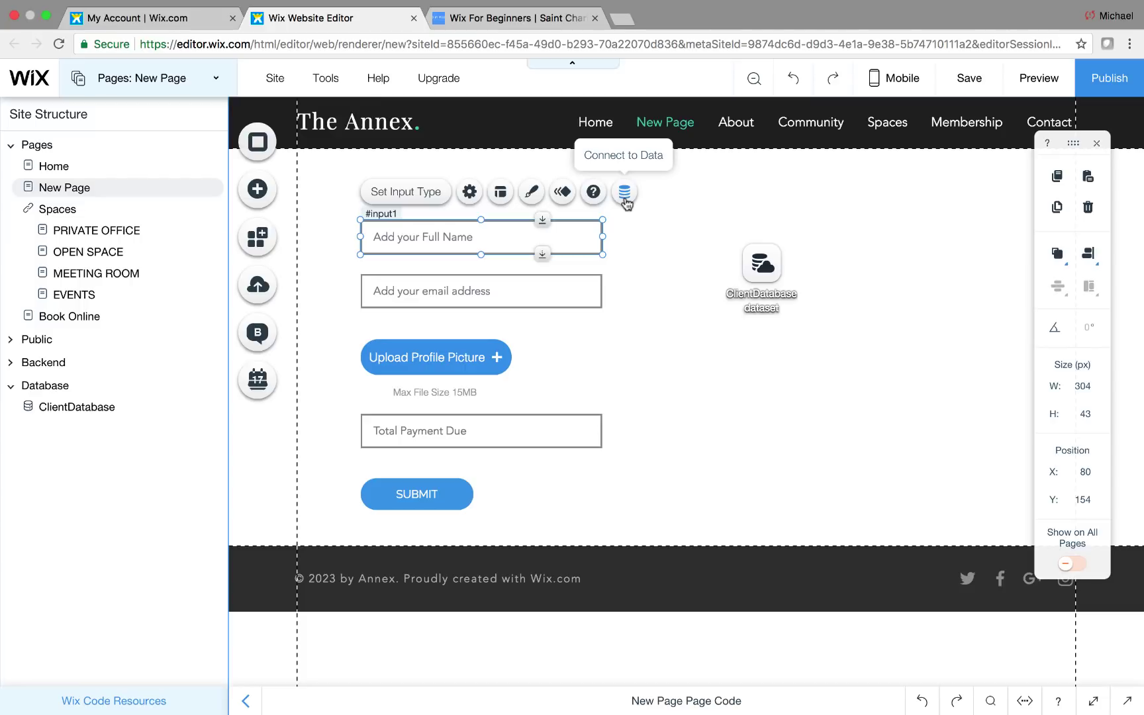
{"action": "left_click", "coordinate": [624, 193]}
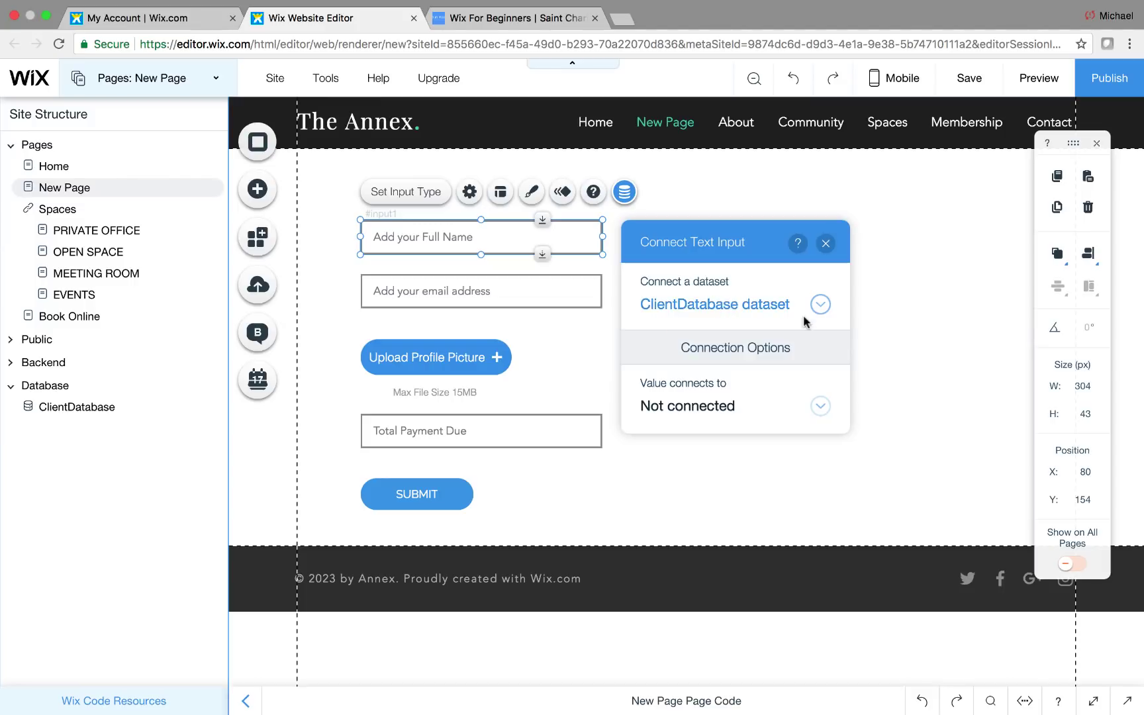
{"action": "left_click", "coordinate": [717, 411]}
{"action": "scroll", "coordinate": [688, 311], "scroll_direction": "up", "scroll_amount": 5}
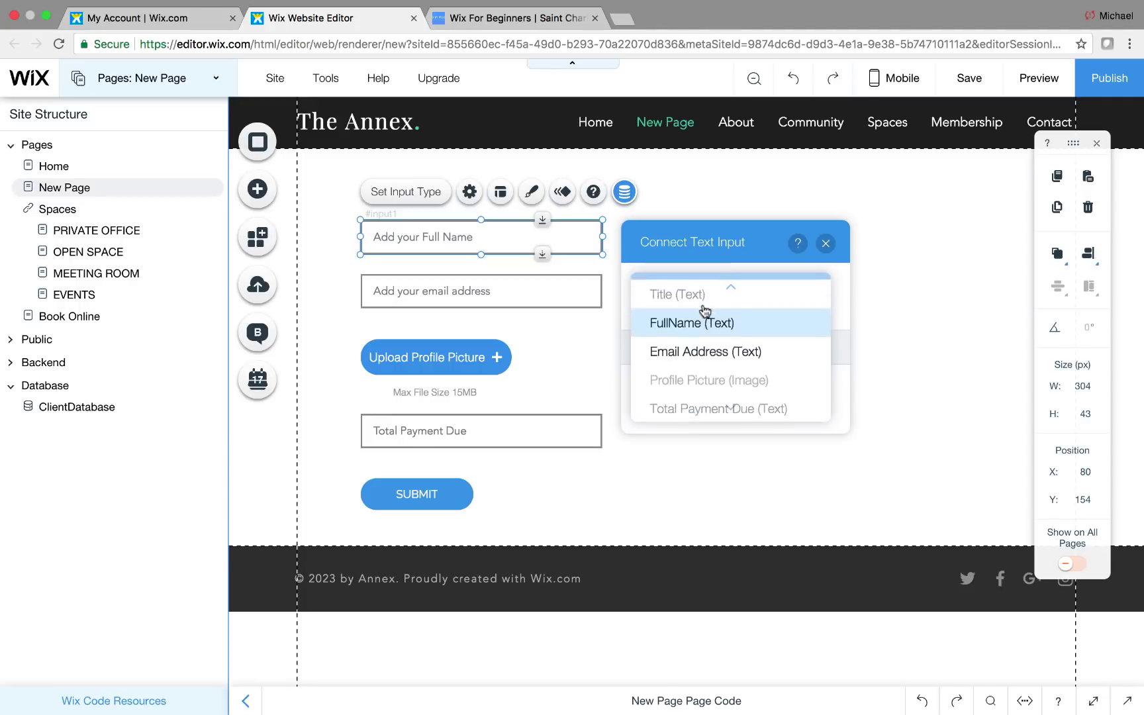
{"action": "left_click", "coordinate": [704, 337]}
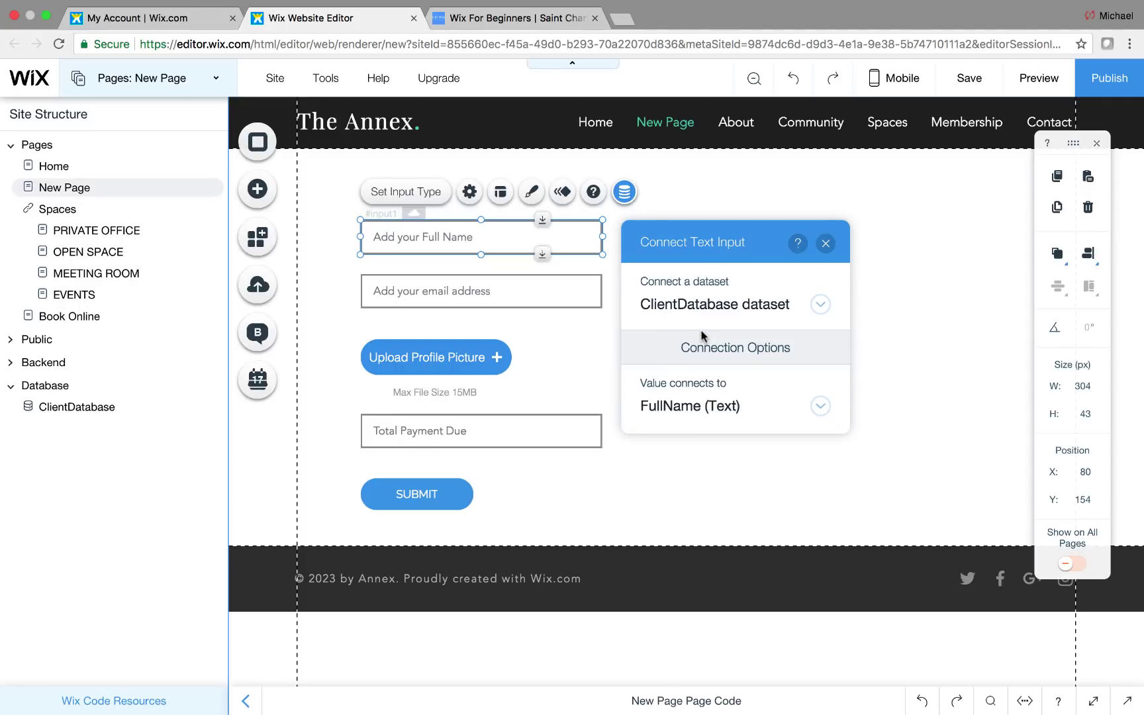
{"action": "left_click", "coordinate": [825, 243]}
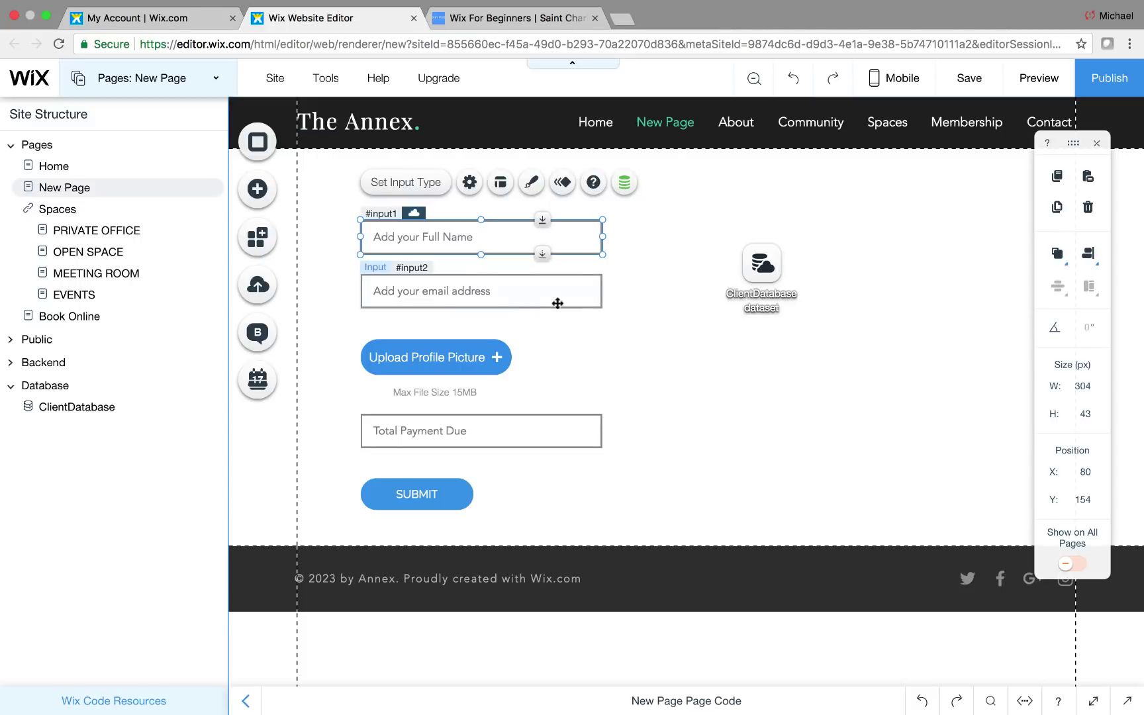
Connect the email input's value to the Email Address field
{"action": "left_click", "coordinate": [501, 299]}
{"action": "left_click", "coordinate": [625, 249]}
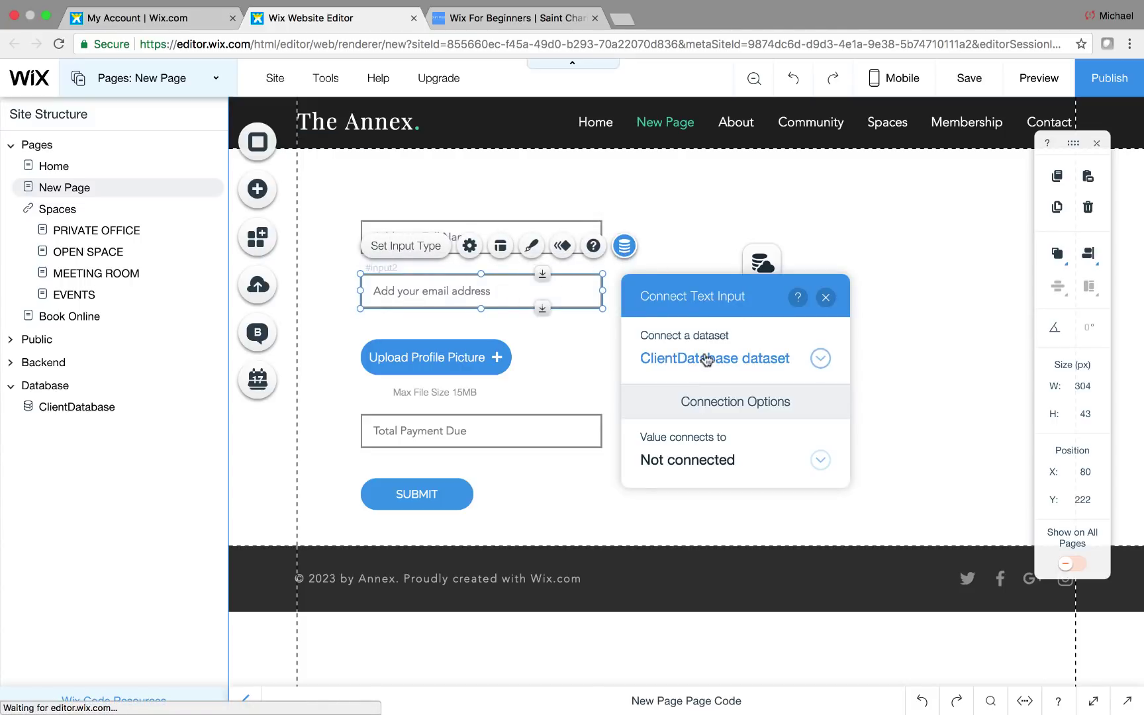
{"action": "left_click", "coordinate": [697, 462]}
{"action": "scroll", "coordinate": [699, 361], "scroll_direction": "up", "scroll_amount": 1}
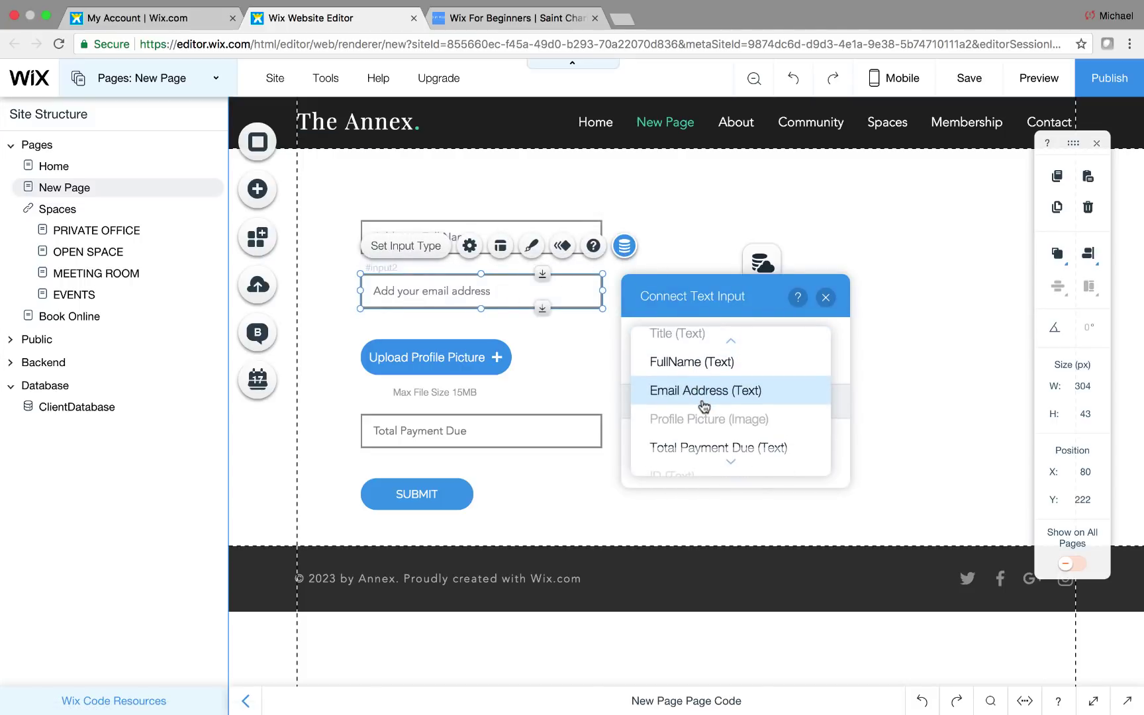
{"action": "left_click", "coordinate": [702, 401]}
{"action": "left_click", "coordinate": [826, 297]}
Store files from the Upload Profile Picture button in the Profile Picture field
{"action": "left_click", "coordinate": [507, 368]}
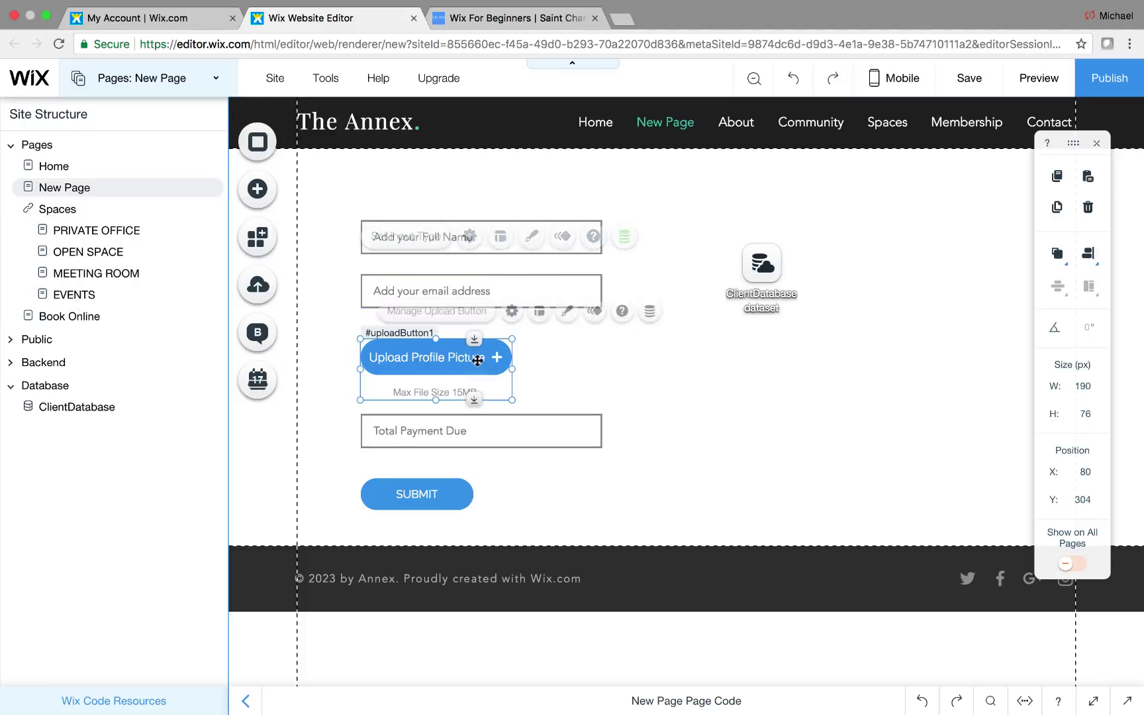
{"action": "left_click", "coordinate": [665, 310]}
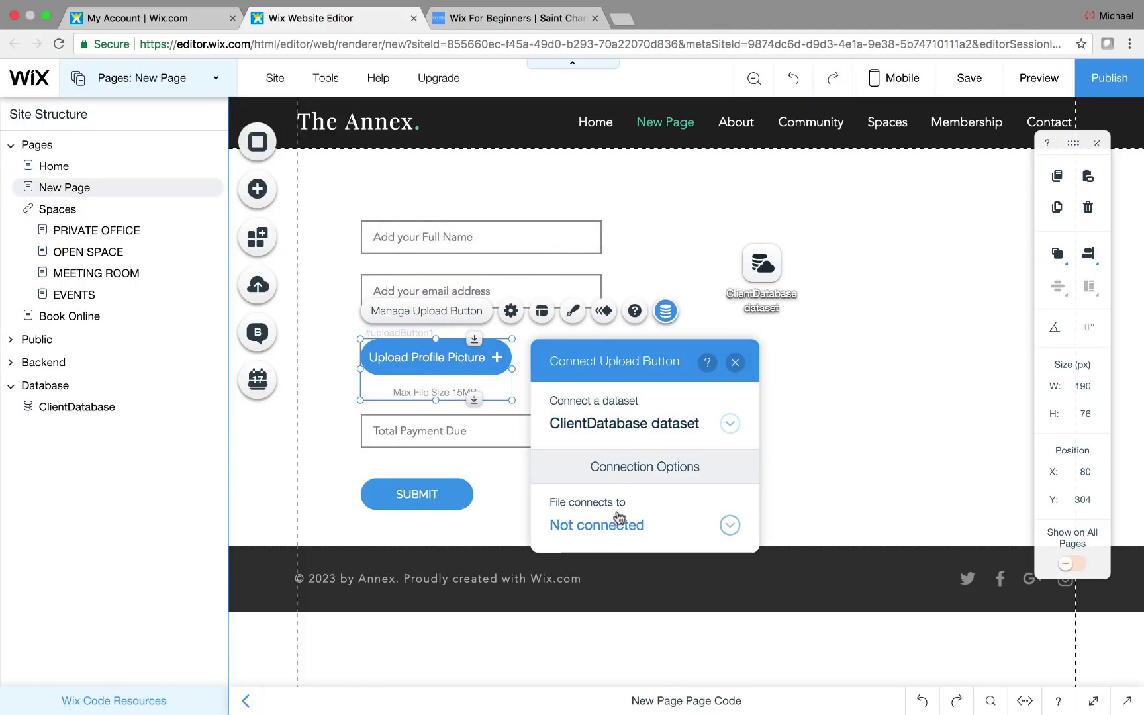
{"action": "left_click", "coordinate": [653, 524]}
{"action": "left_click", "coordinate": [654, 480]}
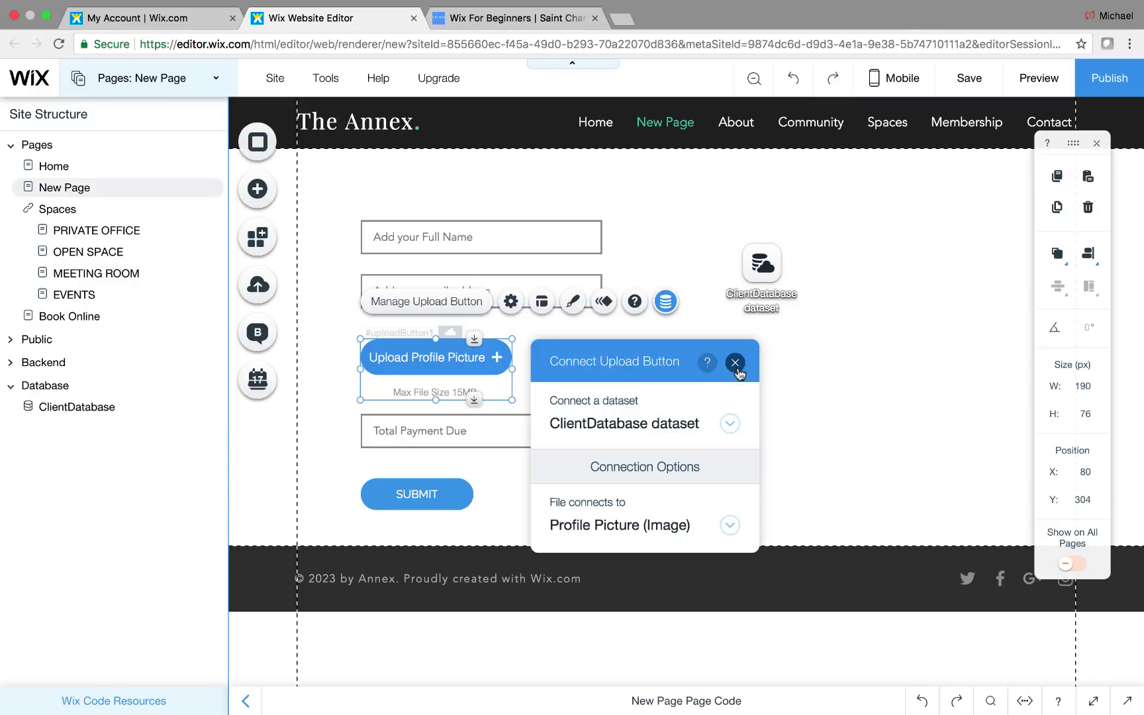
{"action": "left_click", "coordinate": [734, 362]}
Connect the Total Payment Due input's value to the Total Payment Due field
{"action": "left_click", "coordinate": [493, 437]}
{"action": "left_click", "coordinate": [622, 387]}
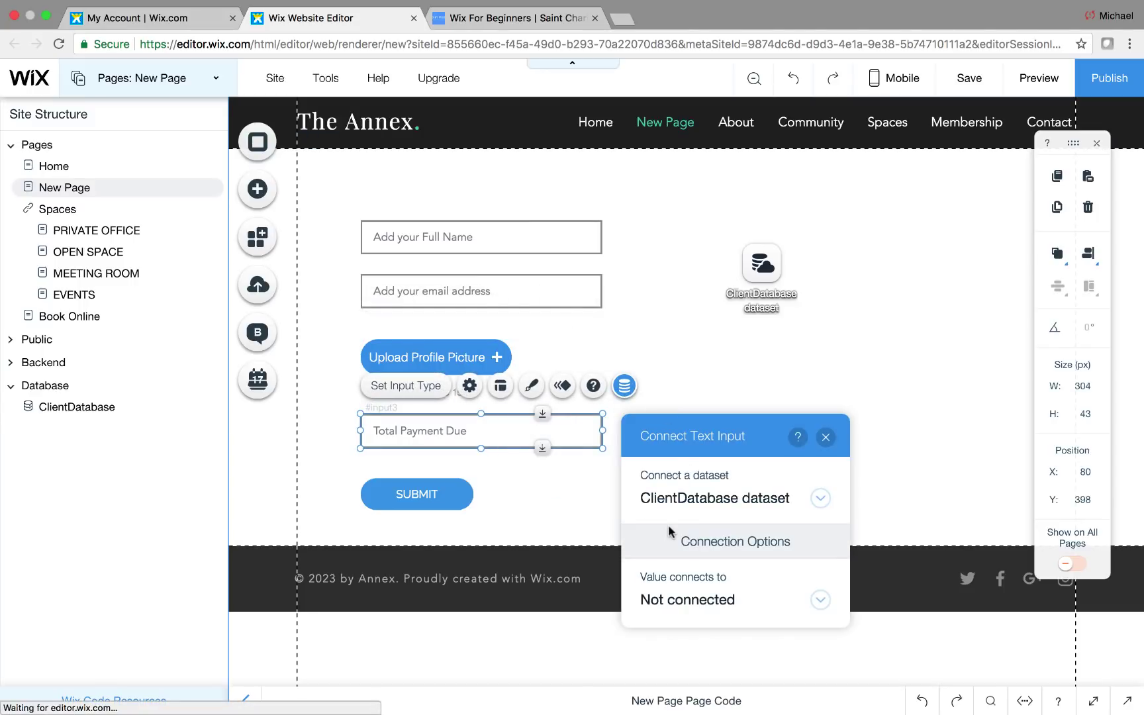
{"action": "left_click", "coordinate": [676, 599]}
{"action": "scroll", "coordinate": [695, 579], "scroll_direction": "down", "scroll_amount": 1}
{"action": "left_click", "coordinate": [695, 574]}
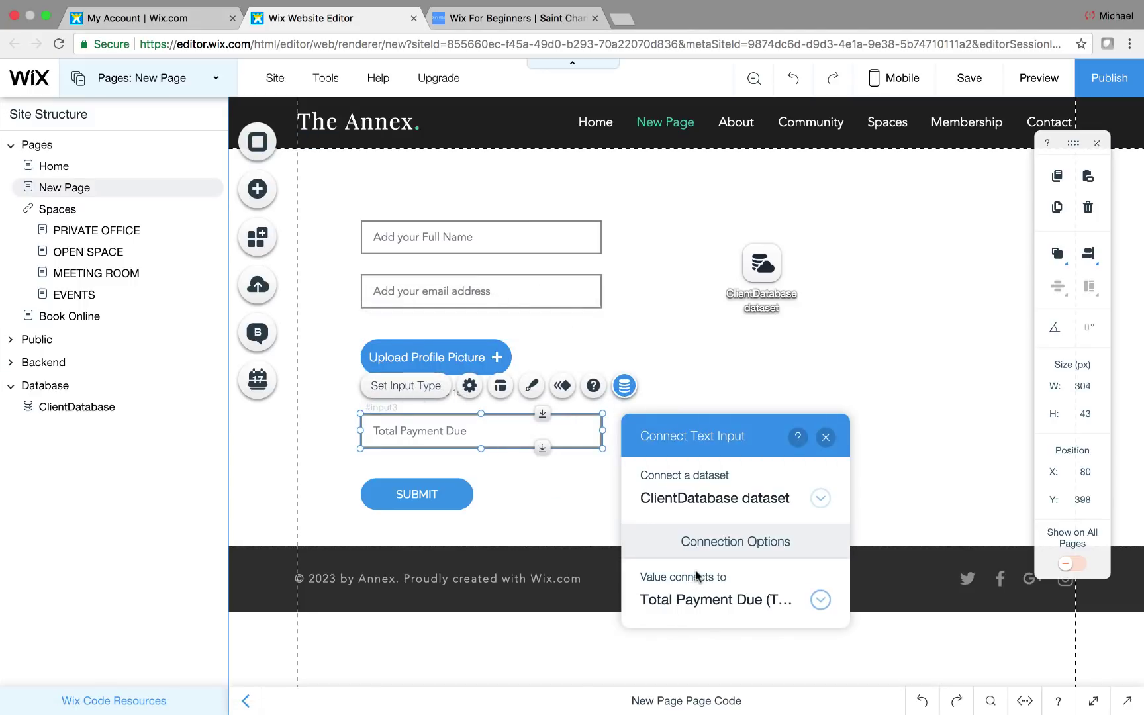
{"action": "left_click", "coordinate": [826, 437]}
{"action": "left_click", "coordinate": [634, 488]}
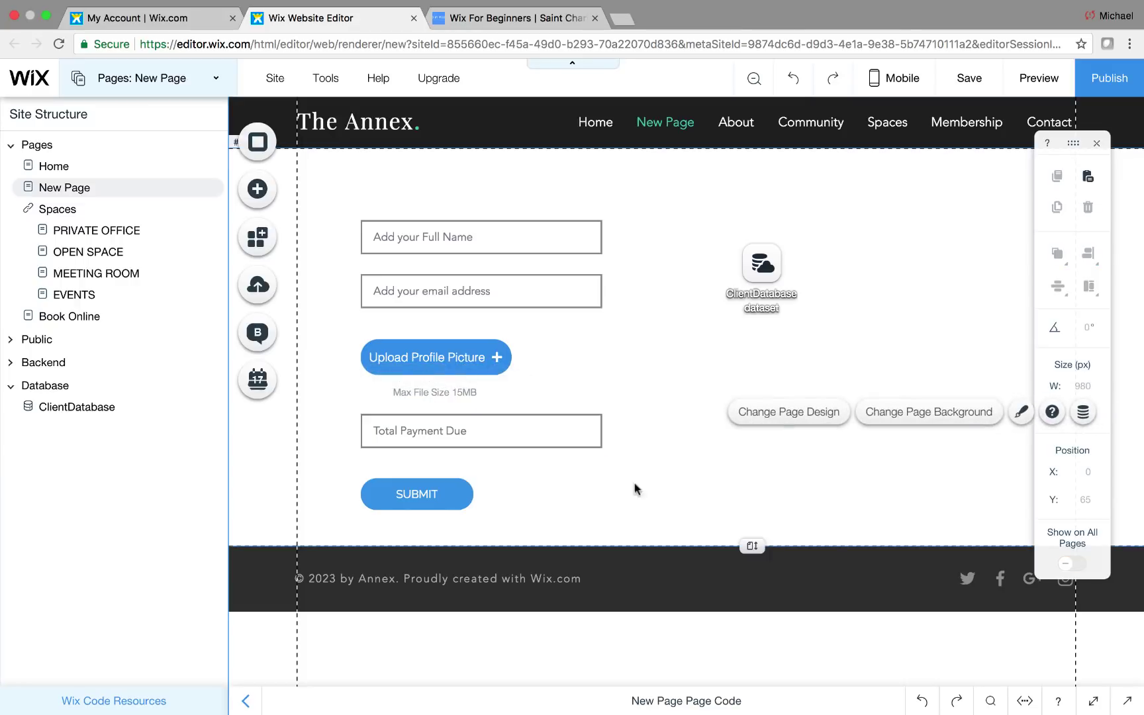
Set the SUBMIT button's link to Submit, staying on this page after success
{"action": "left_click", "coordinate": [446, 493]}
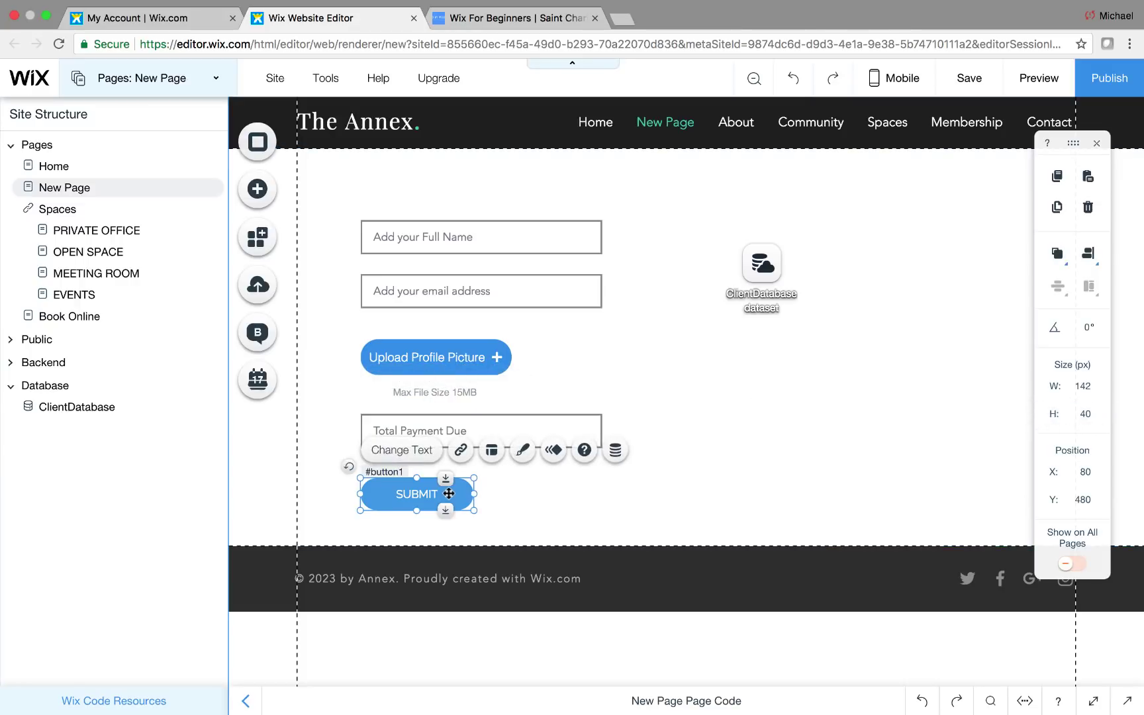
{"action": "left_click", "coordinate": [616, 451]}
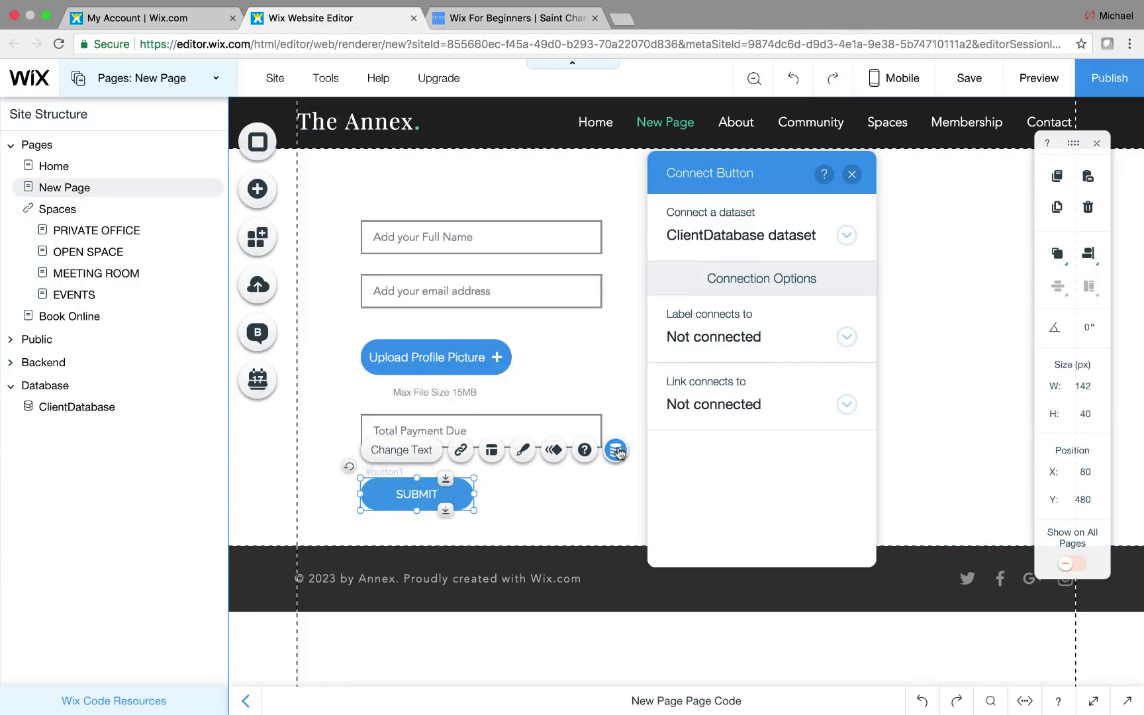
{"action": "left_click", "coordinate": [742, 412]}
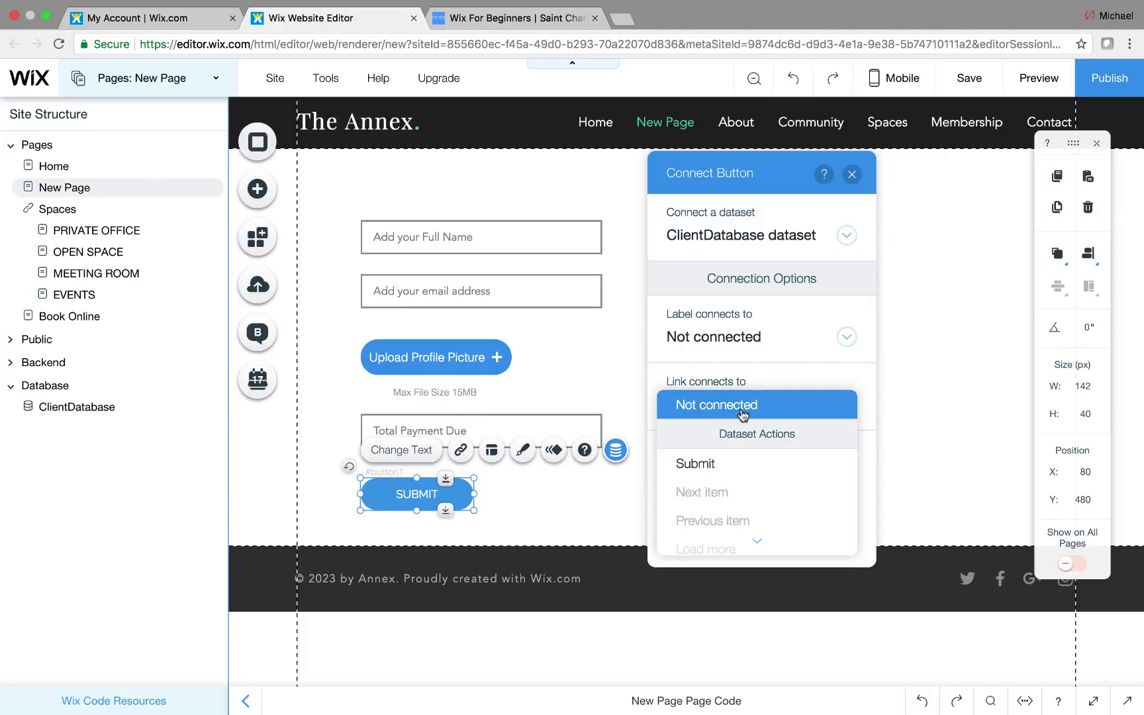
{"action": "left_click", "coordinate": [720, 462]}
{"action": "scroll", "coordinate": [750, 452], "scroll_direction": "down", "scroll_amount": 1}
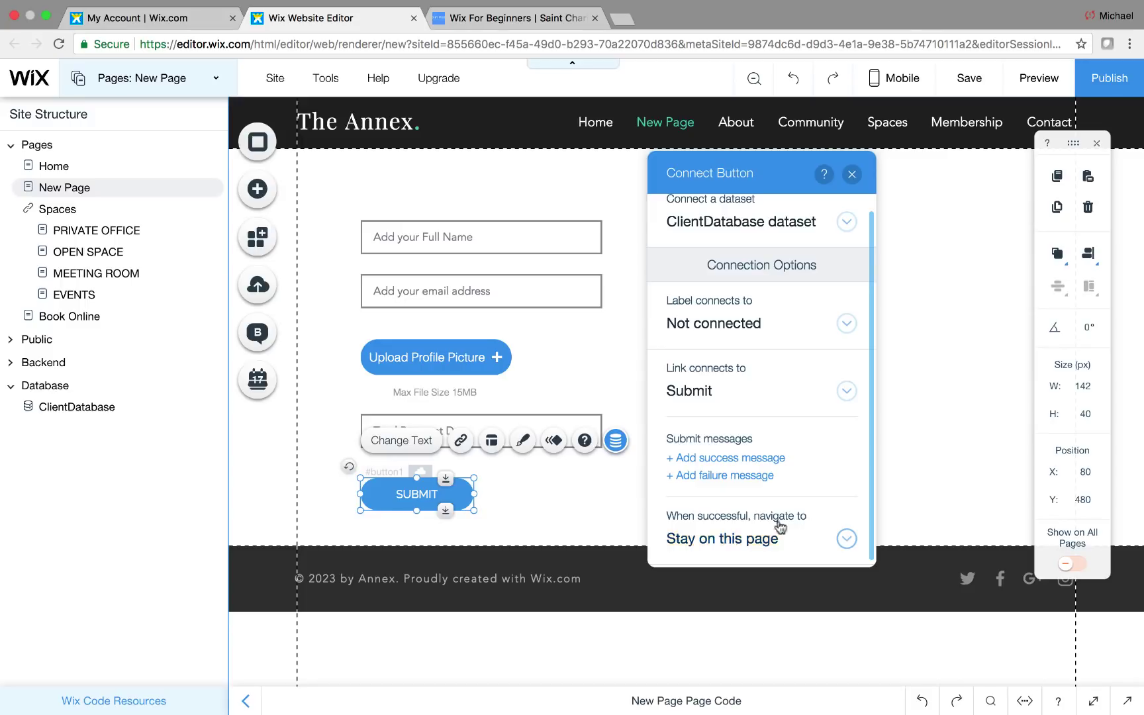
{"action": "left_click", "coordinate": [766, 545]}
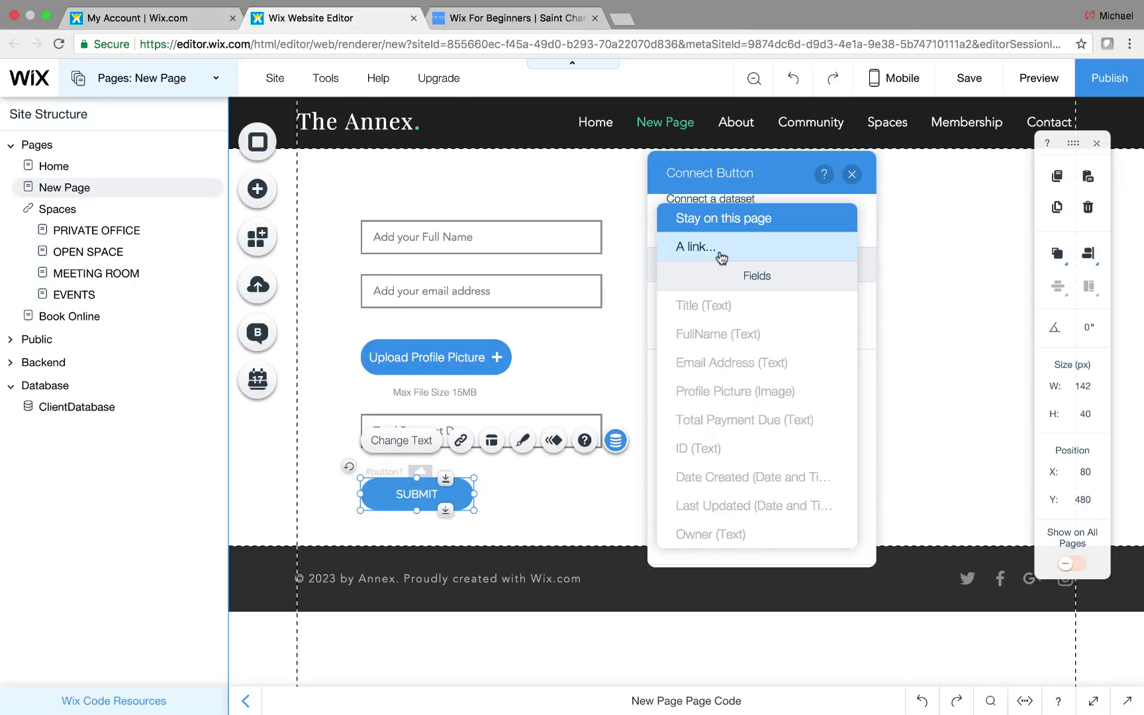
{"action": "left_click", "coordinate": [741, 219]}
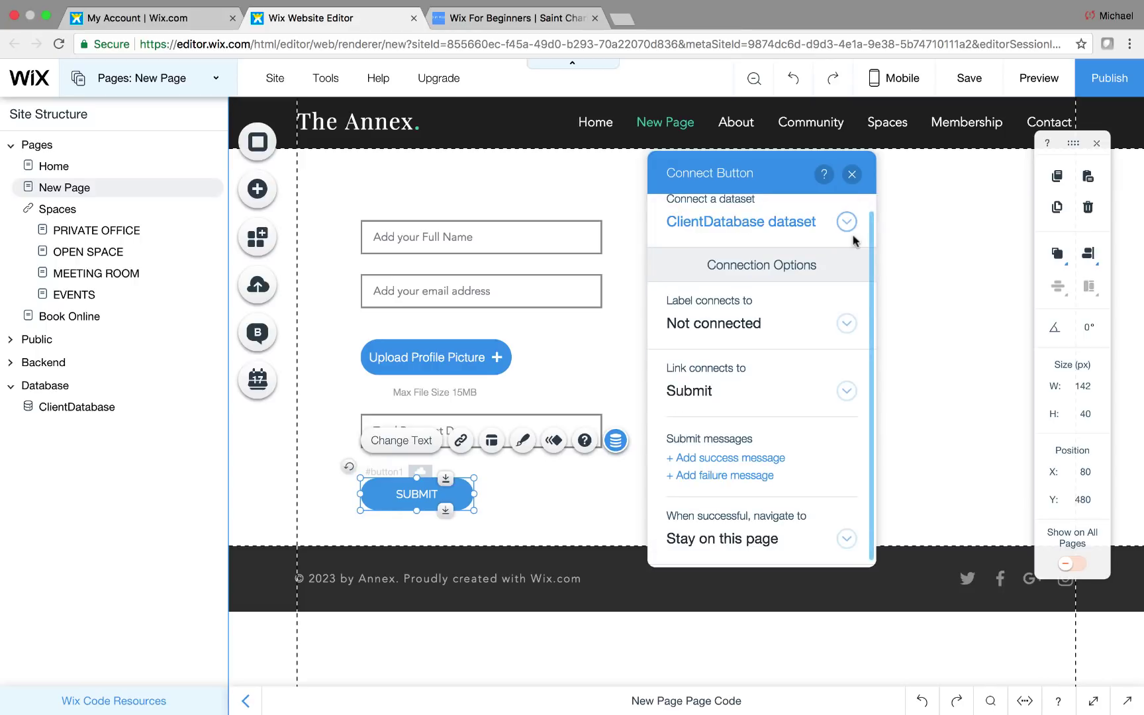
{"action": "left_click", "coordinate": [852, 174]}
{"action": "left_click", "coordinate": [809, 353]}
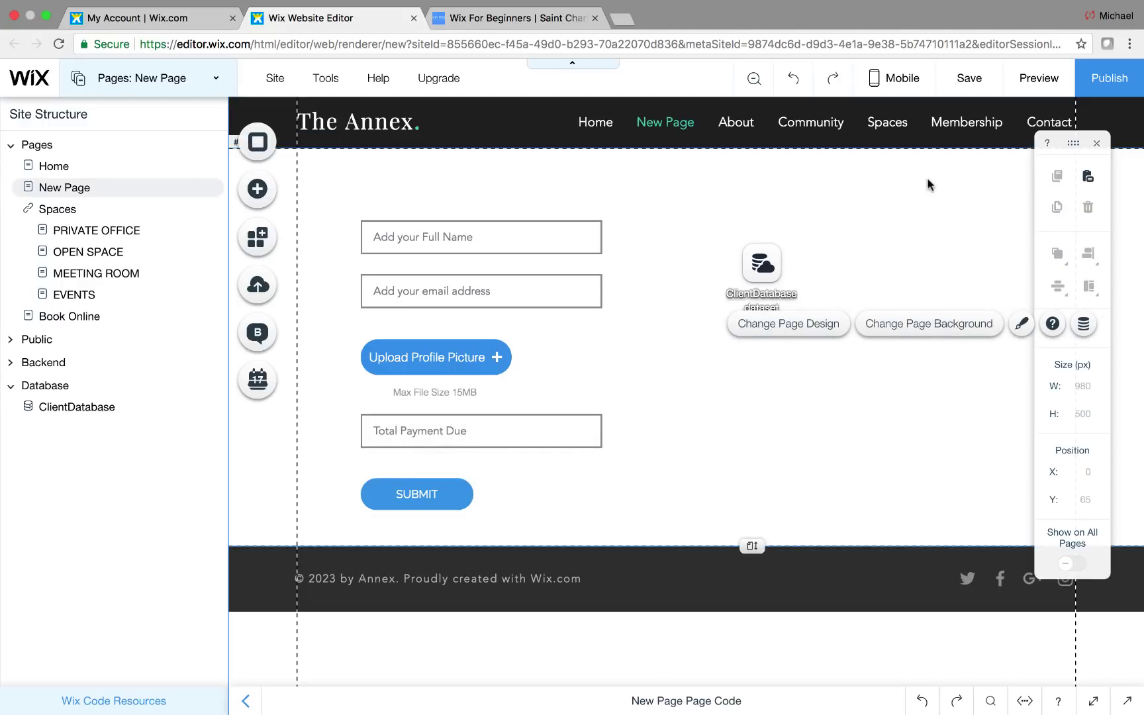
Save the site, replacing the suggested free Wix.com address with clientdatabase
{"action": "left_click", "coordinate": [975, 79]}
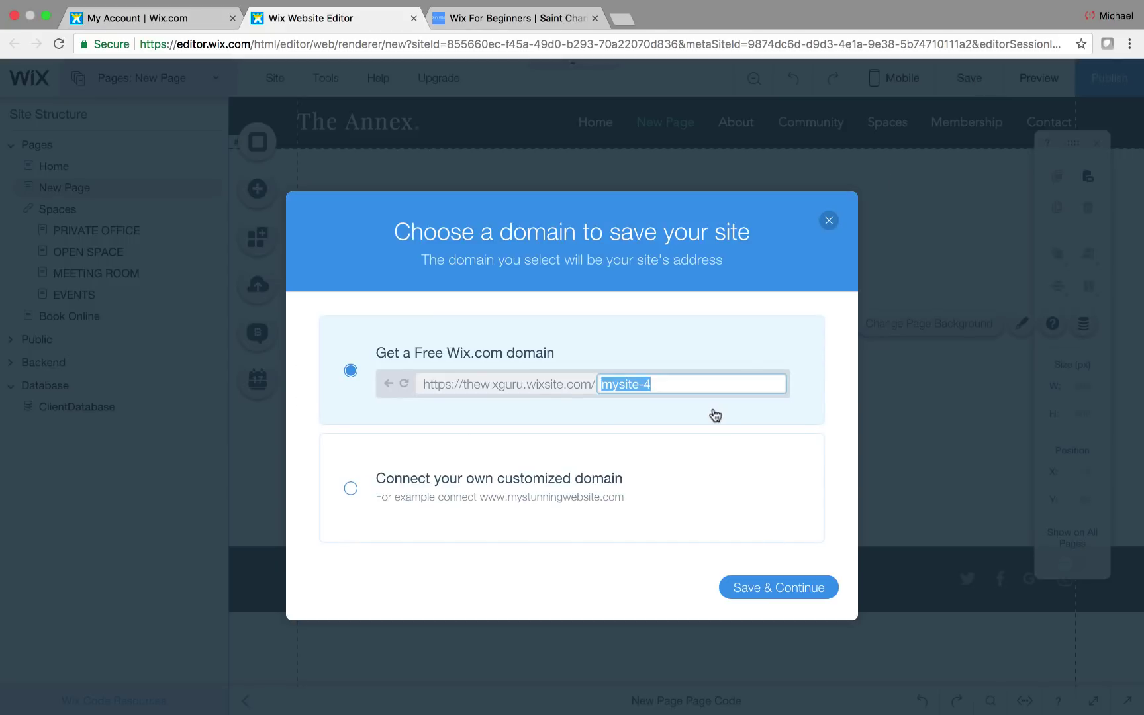
{"action": "key", "text": "BackSpace"}
{"action": "type", "text": "clientdatabase"}
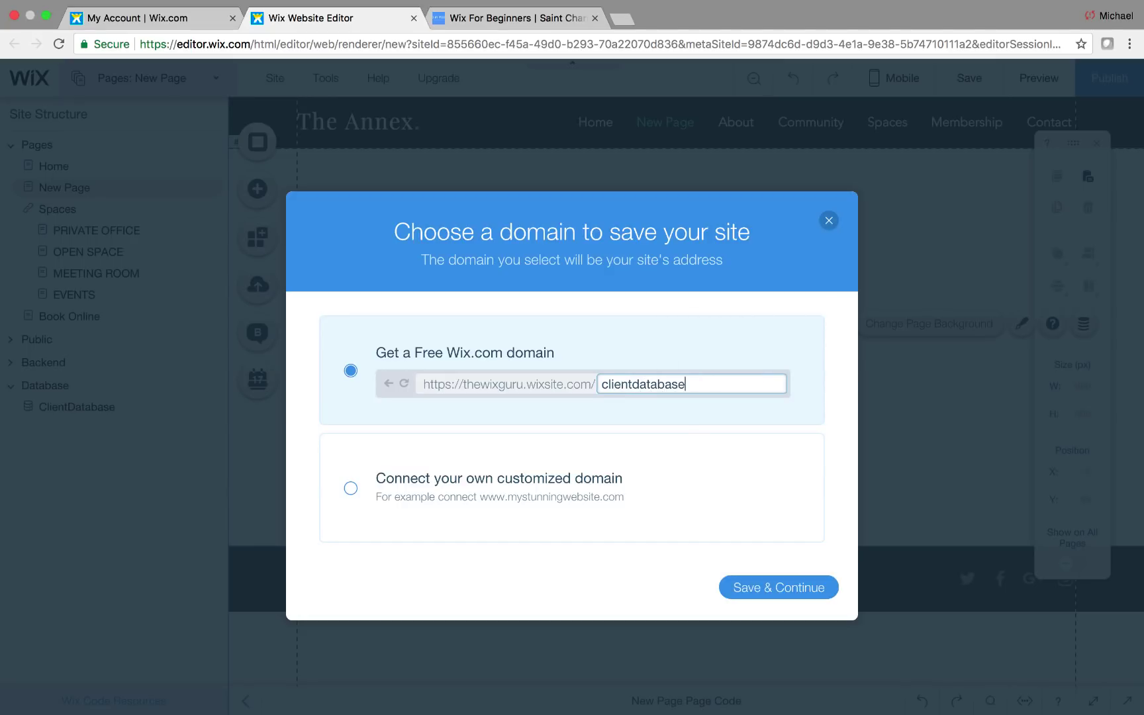
{"action": "left_click", "coordinate": [779, 587]}
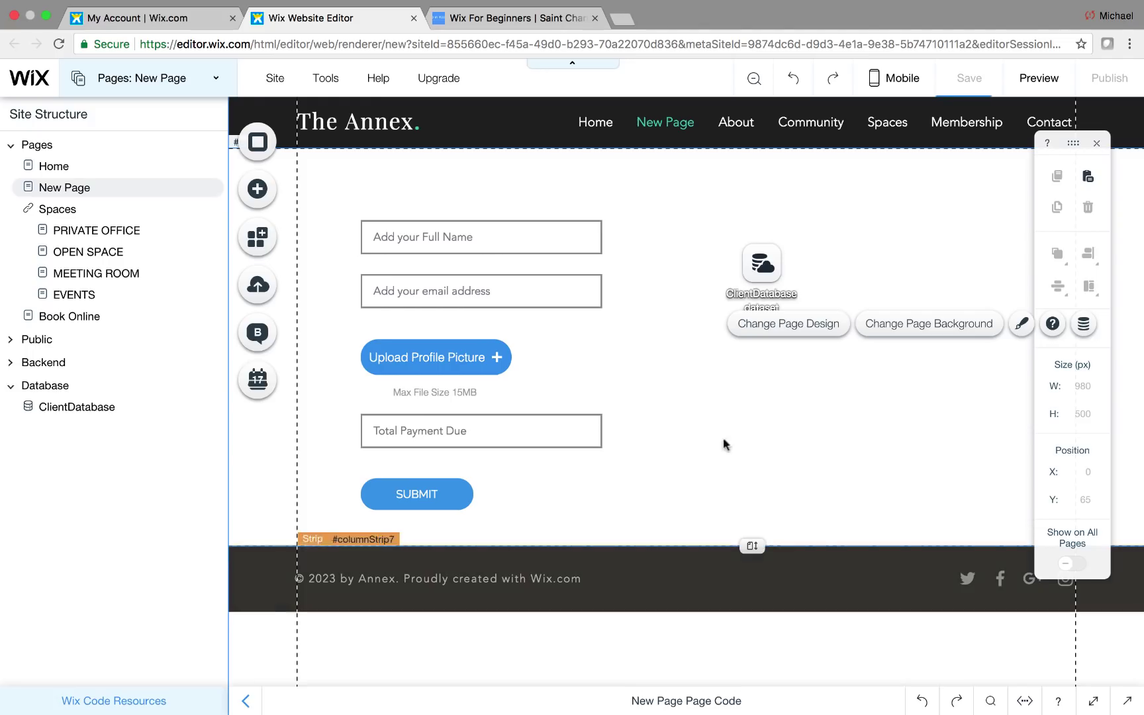
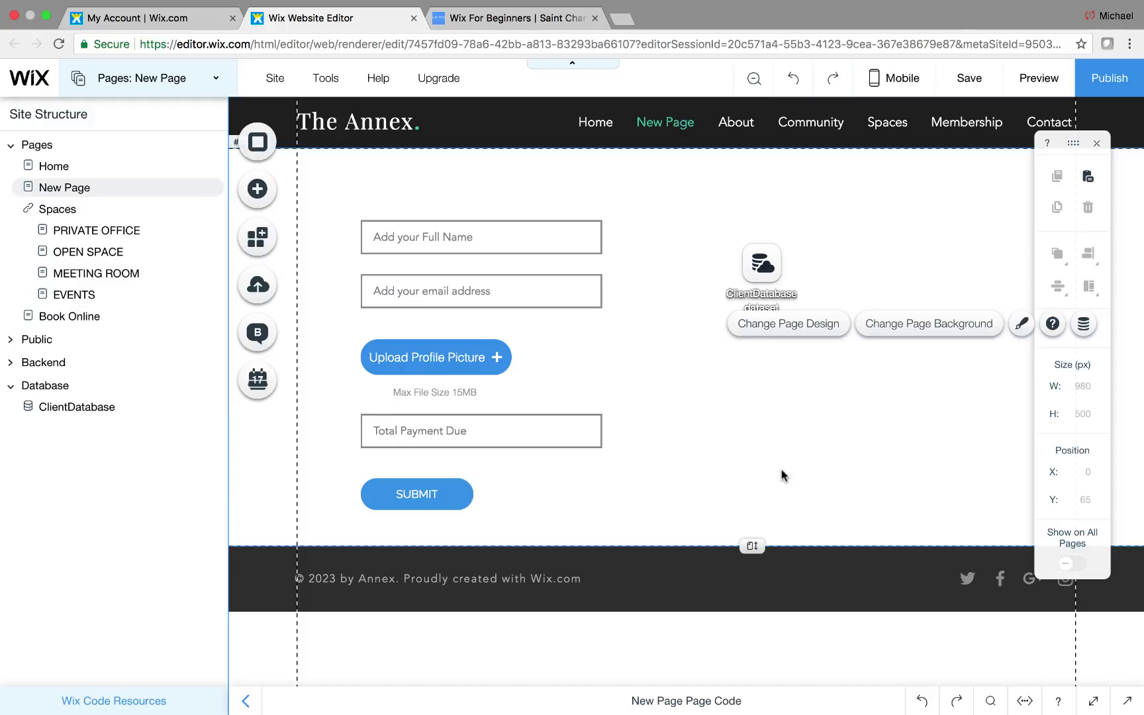
Start a new dynamic item page for the ClientDatabase collection
{"action": "left_click", "coordinate": [181, 90]}
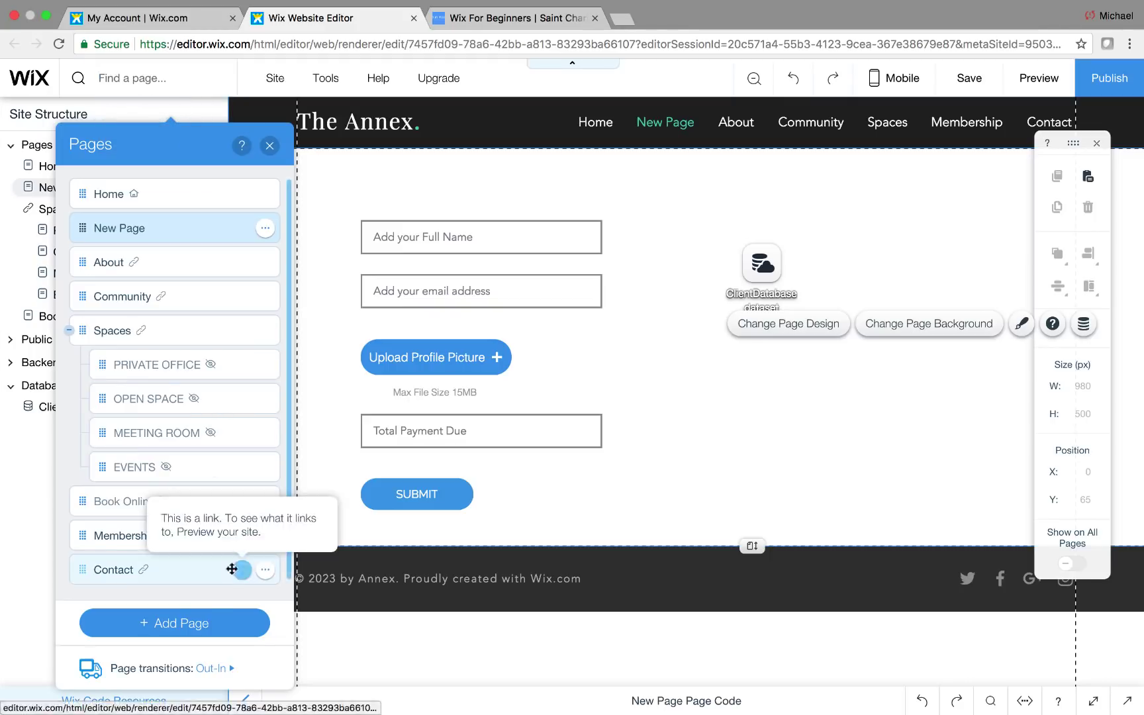
{"action": "left_click", "coordinate": [184, 625]}
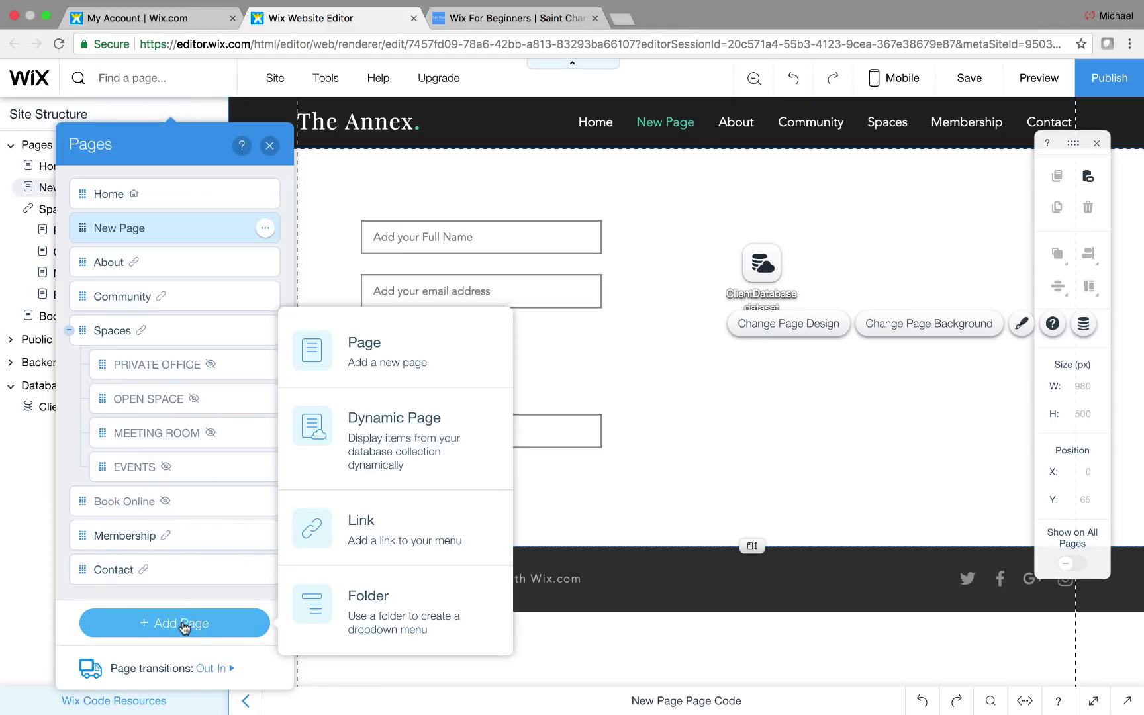
{"action": "left_click", "coordinate": [413, 451]}
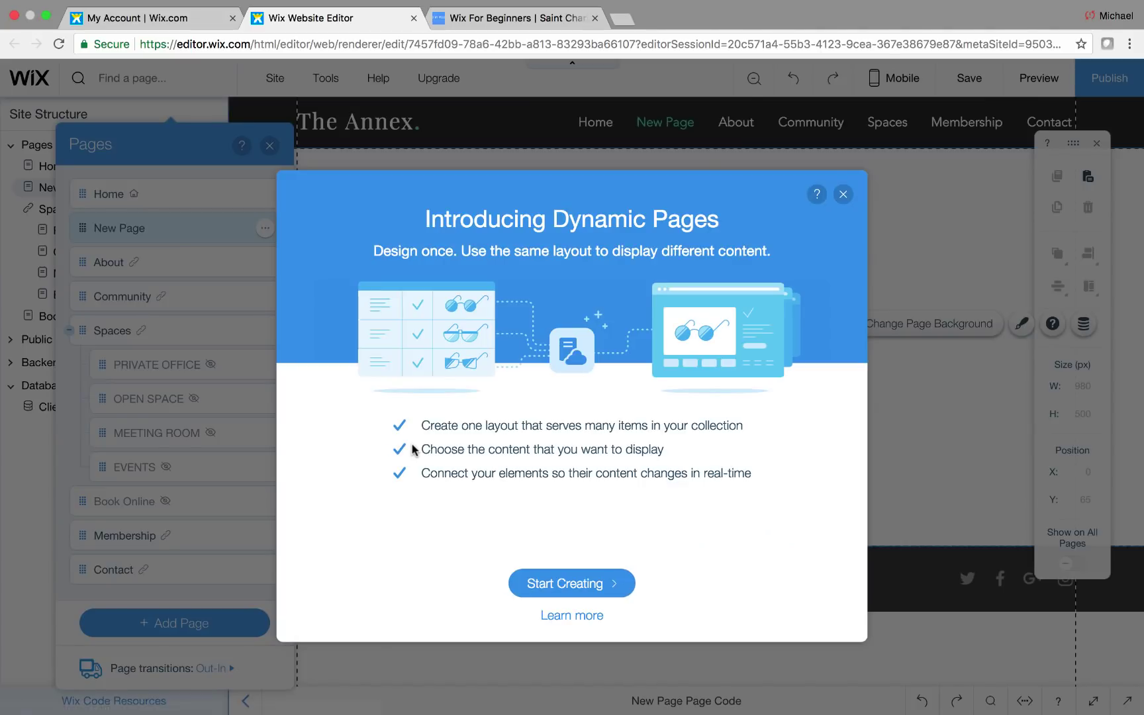
{"action": "left_click", "coordinate": [571, 580]}
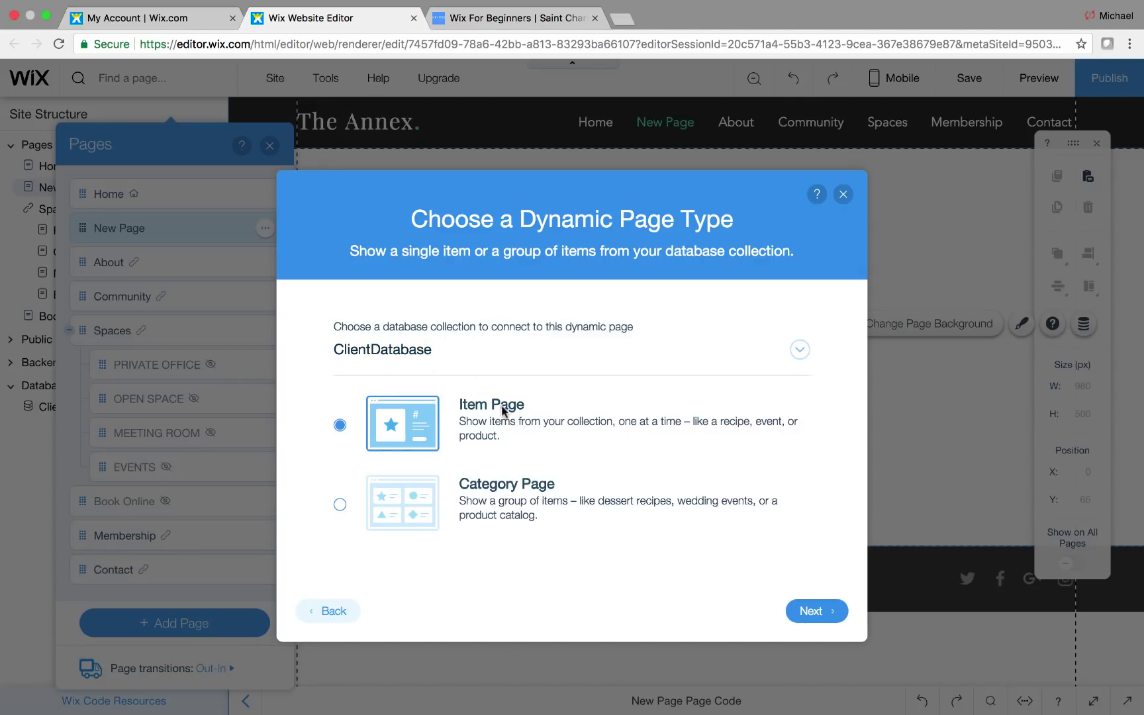
{"action": "left_click", "coordinate": [824, 612]}
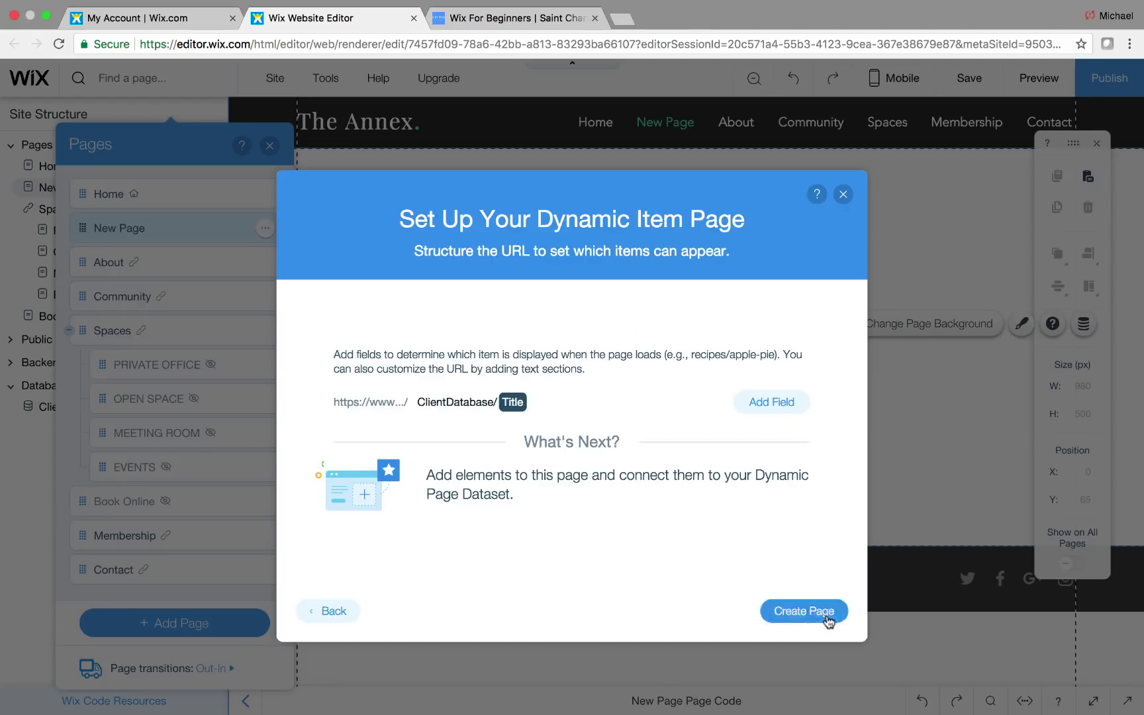
Replace Title with FullName in the page URL and create the page
{"action": "left_click", "coordinate": [523, 405]}
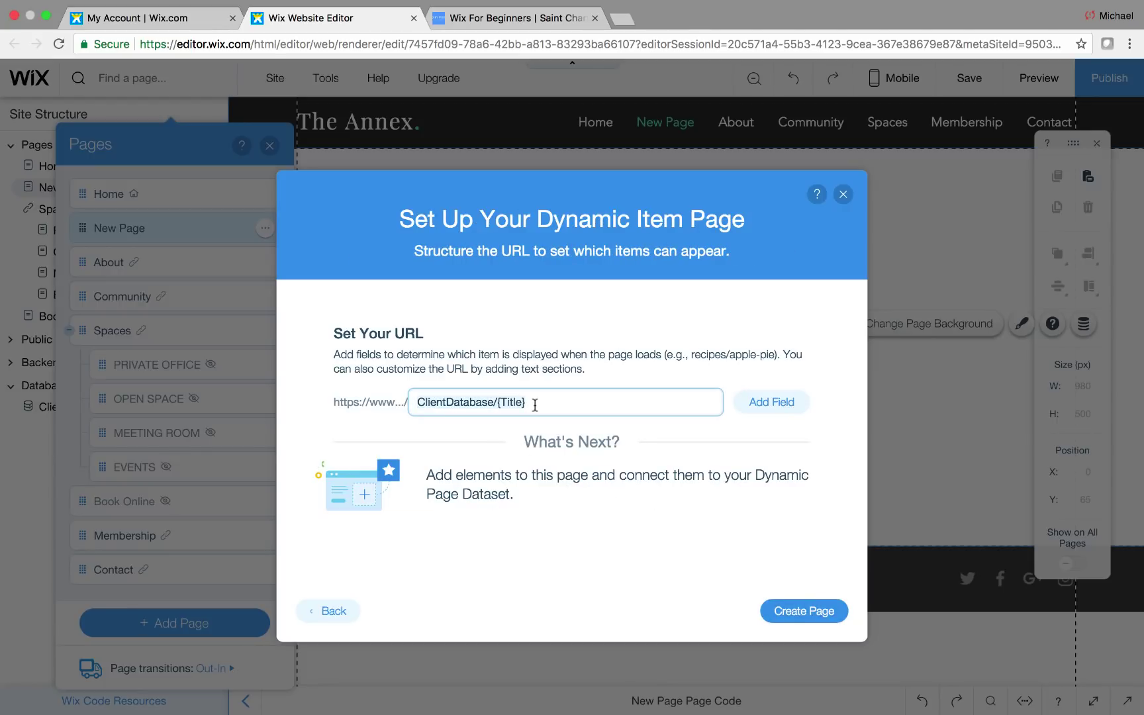
{"action": "key", "text": "BackSpace"}
{"action": "key", "text": "BackSpace"}
{"action": "key", "text": "BackSpace"}
{"action": "key", "text": "BackSpace"}
{"action": "left_click", "coordinate": [795, 404]}
{"action": "left_click", "coordinate": [692, 457]}
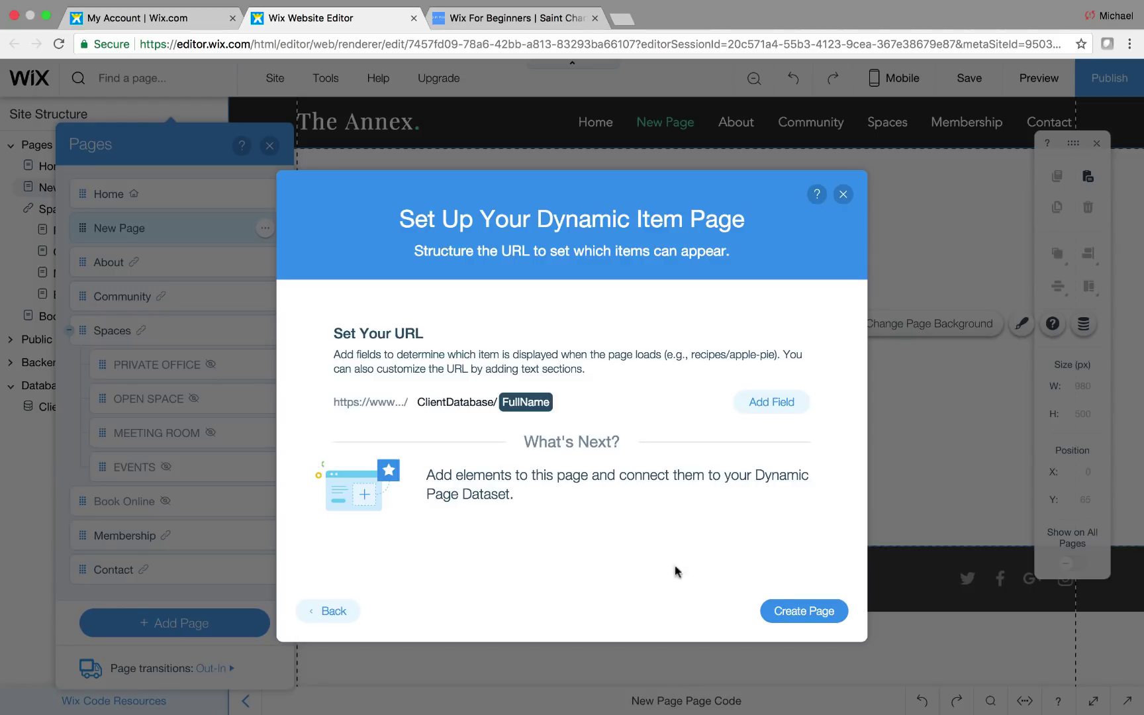
{"action": "left_click", "coordinate": [807, 616]}
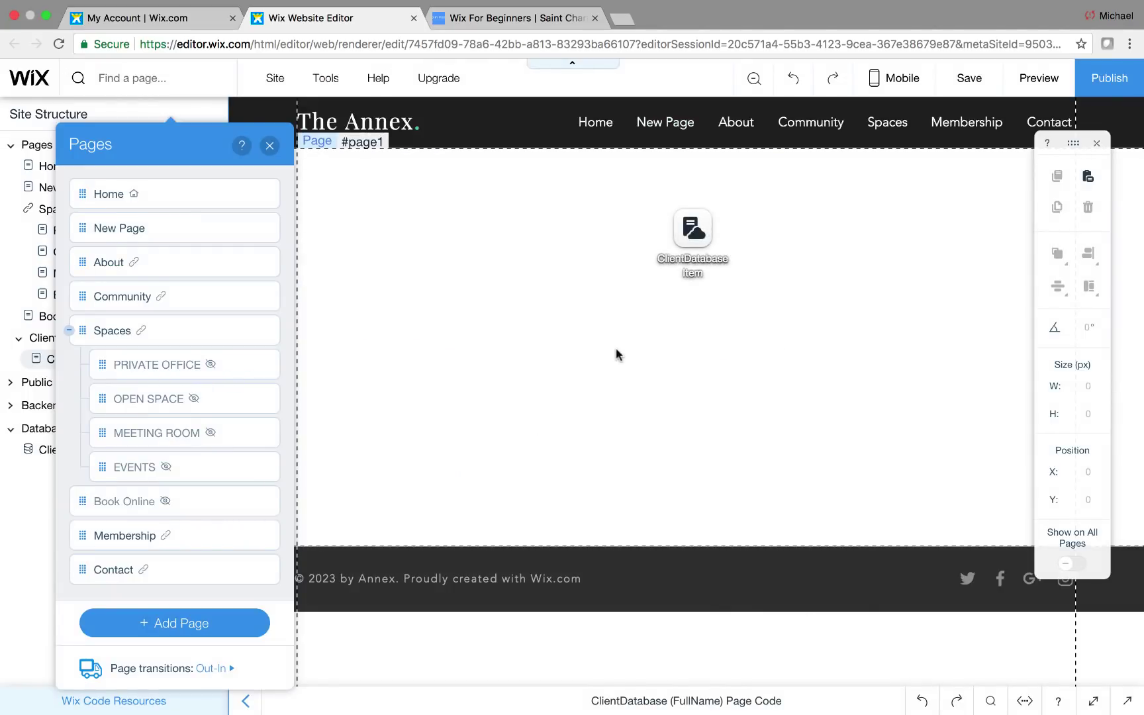
Move the dataset icon to the lower left of the page
{"action": "left_click", "coordinate": [270, 146]}
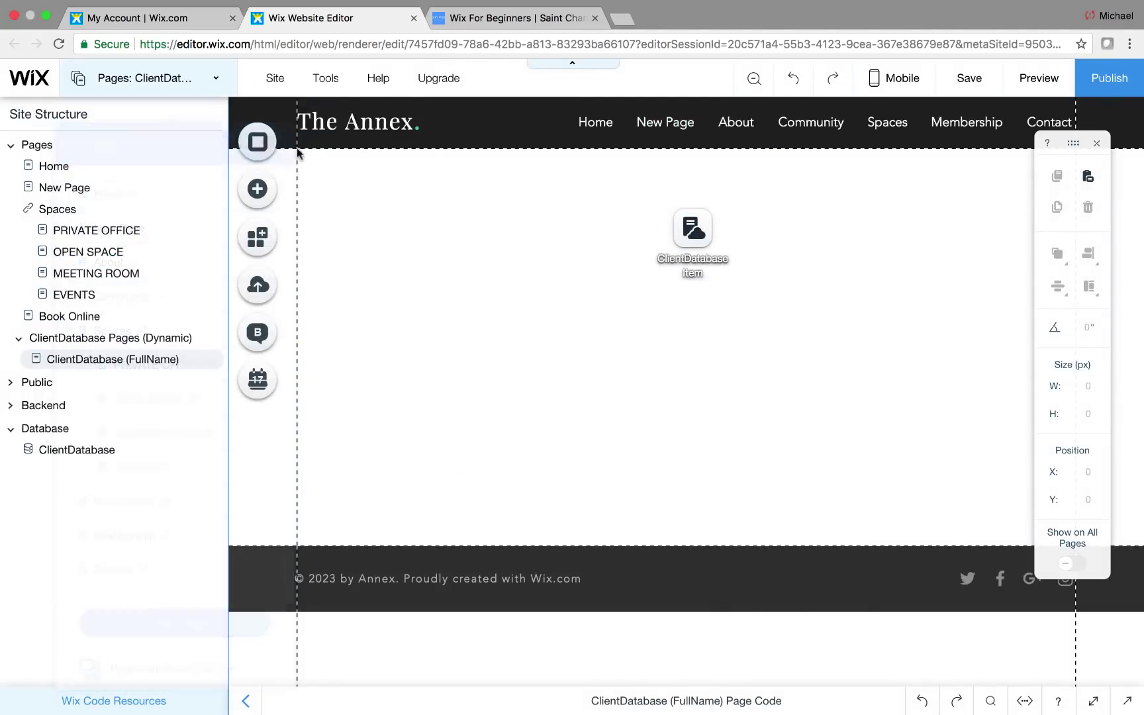
{"action": "left_click_drag", "start_coordinate": [706, 248], "coordinate": [879, 237]}
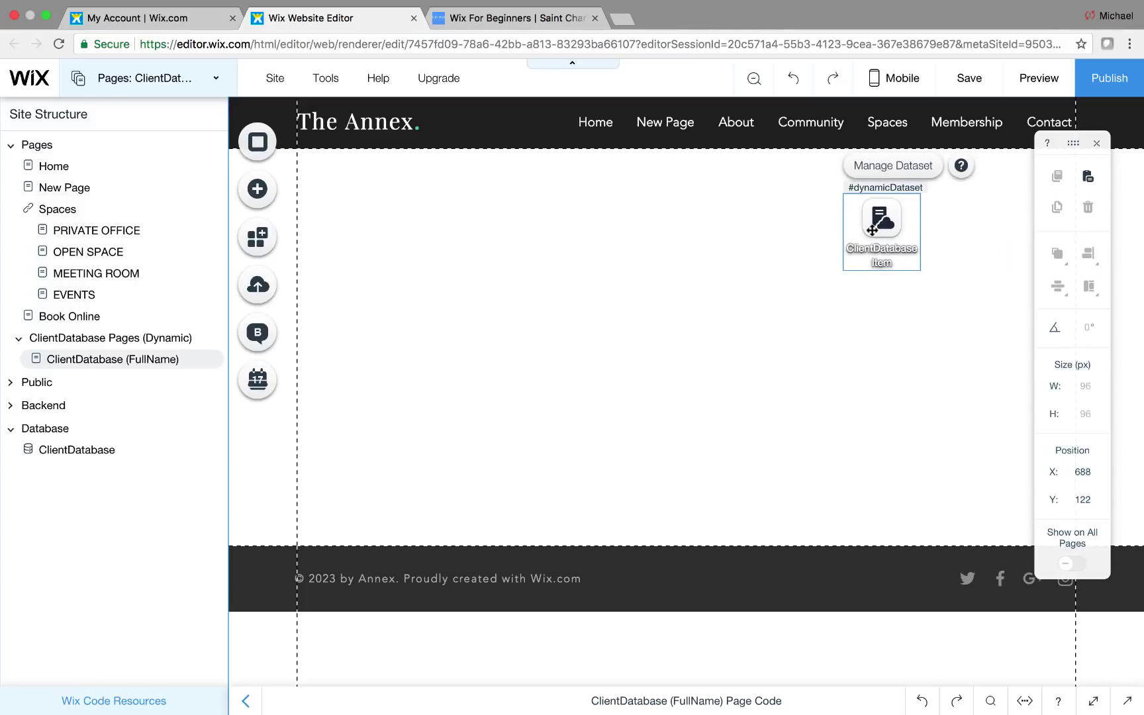
{"action": "left_click_drag", "start_coordinate": [871, 230], "coordinate": [393, 347]}
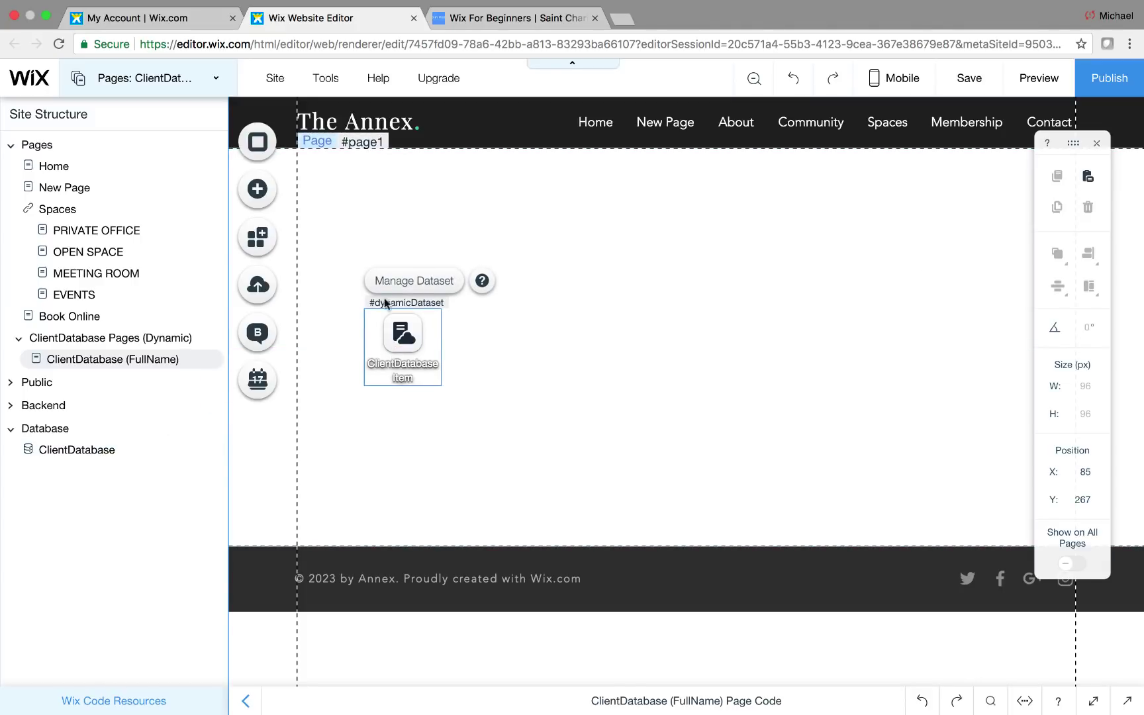
{"action": "left_click_drag", "start_coordinate": [400, 341], "coordinate": [341, 440]}
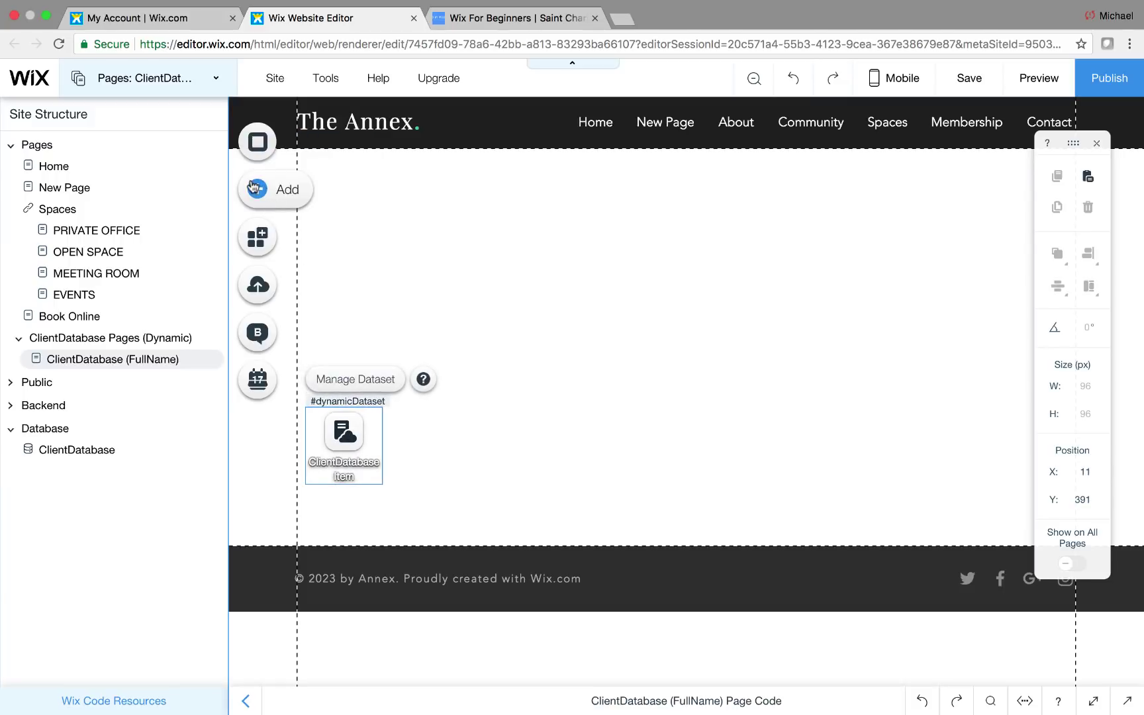
Add the uploaded photo of the man by the car from My Image Uploads
{"action": "left_click", "coordinate": [253, 187]}
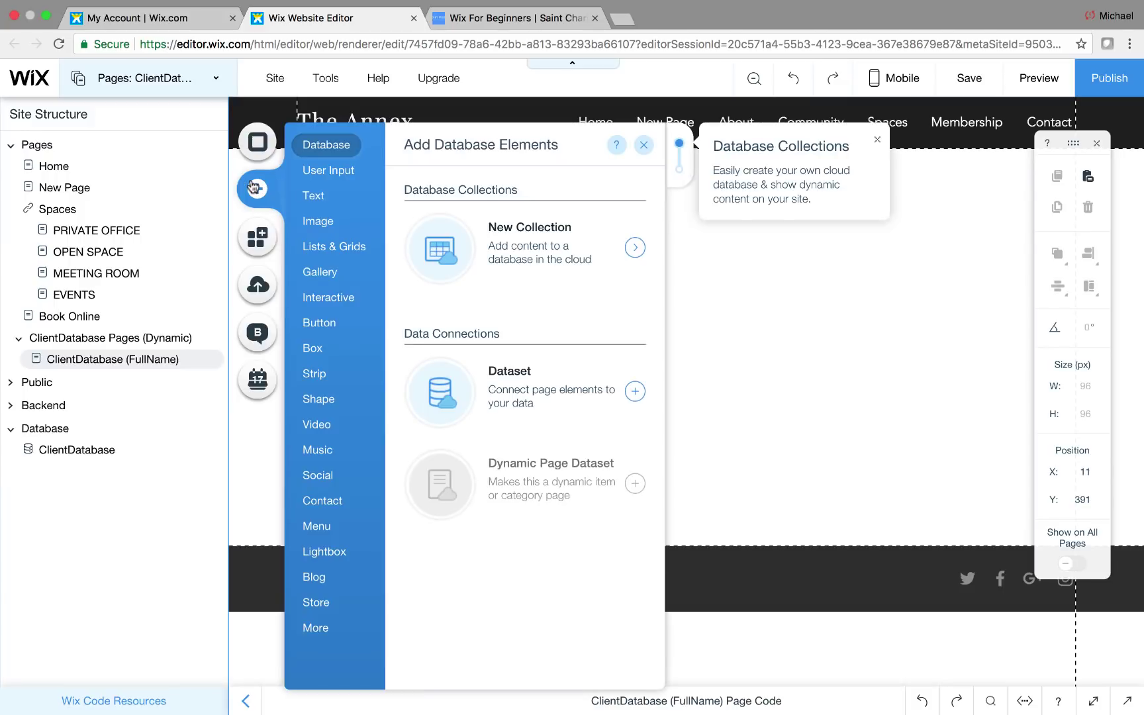
{"action": "mouse_move", "coordinate": [325, 224]}
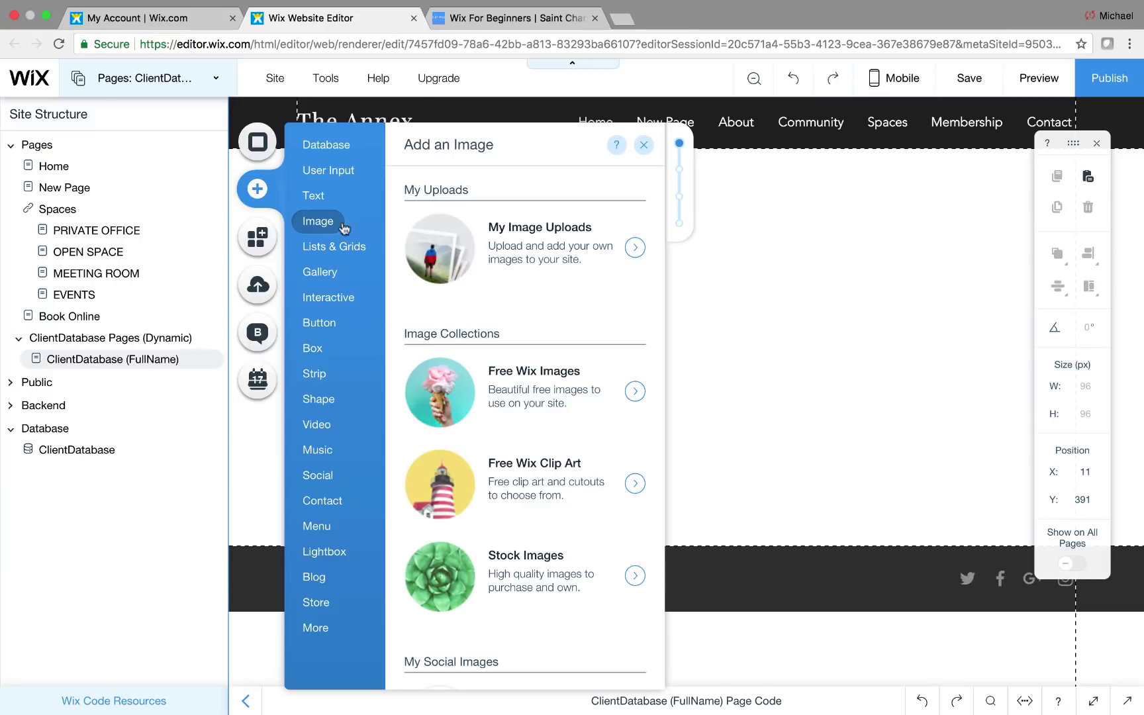
{"action": "left_click", "coordinate": [584, 267]}
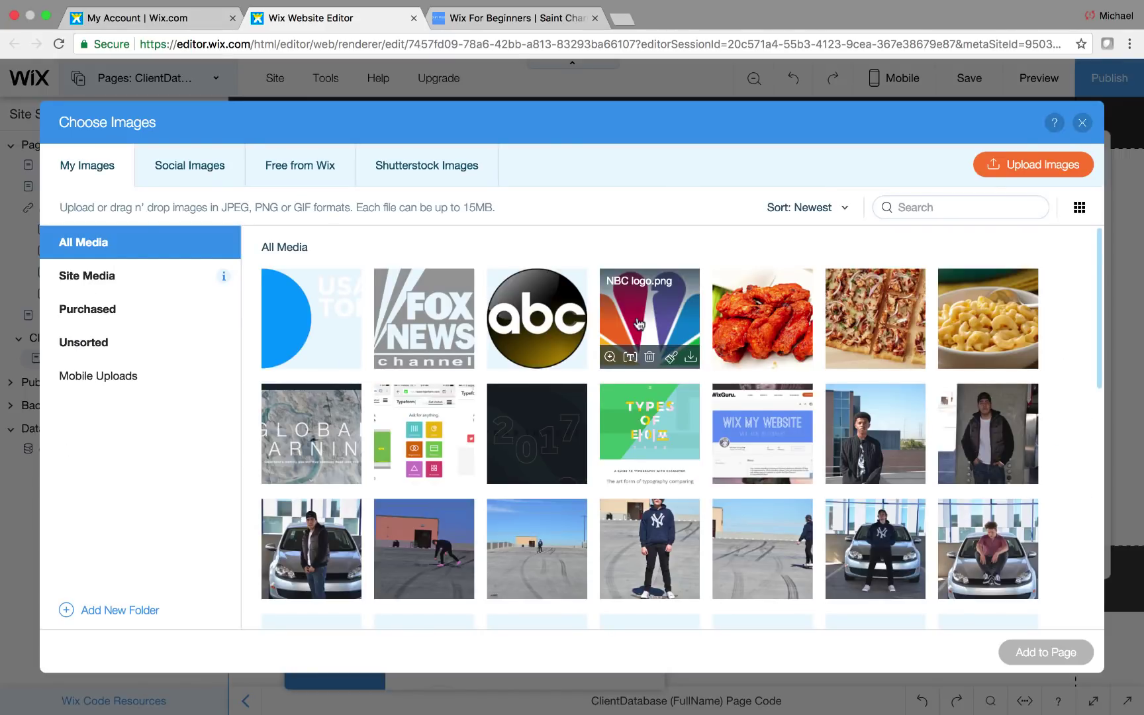
{"action": "scroll", "coordinate": [639, 324], "scroll_direction": "down", "scroll_amount": 1}
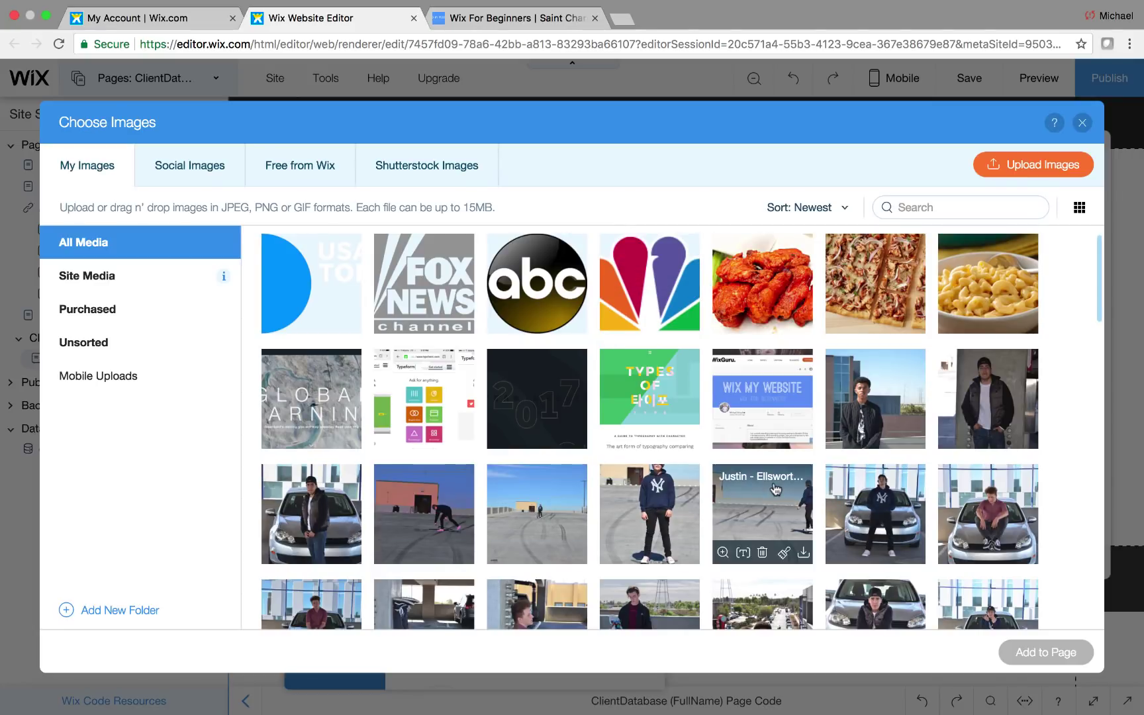
{"action": "double_click", "coordinate": [875, 528]}
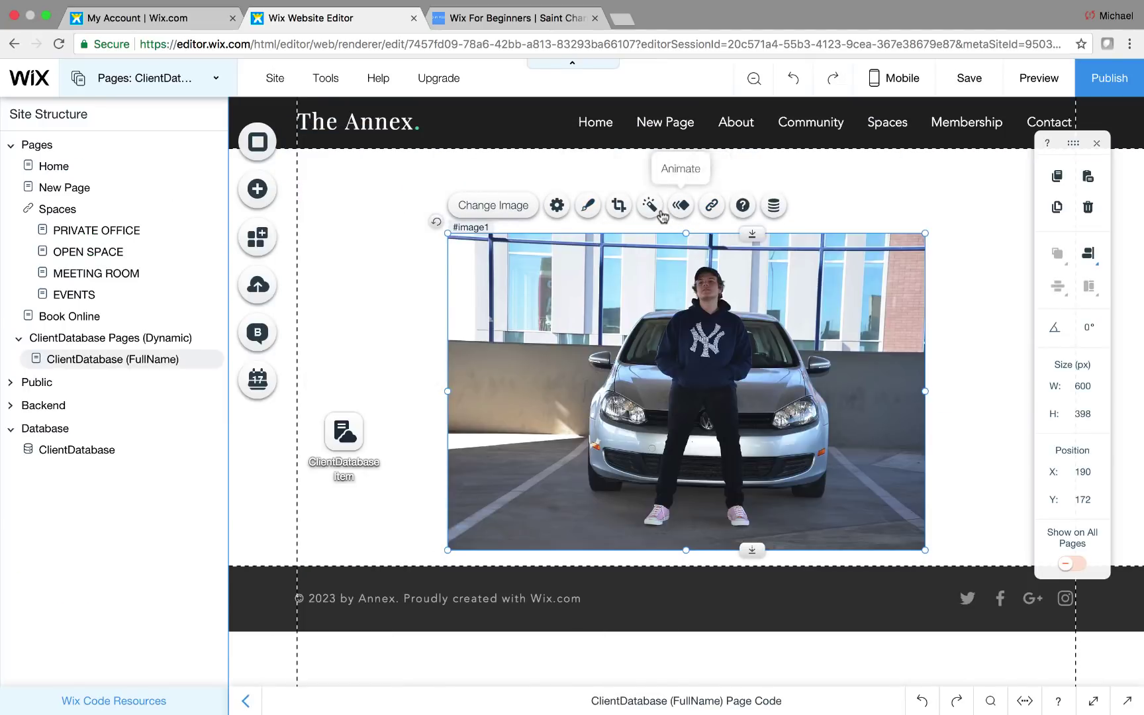
Give the photo a circular frame
{"action": "left_click", "coordinate": [593, 211]}
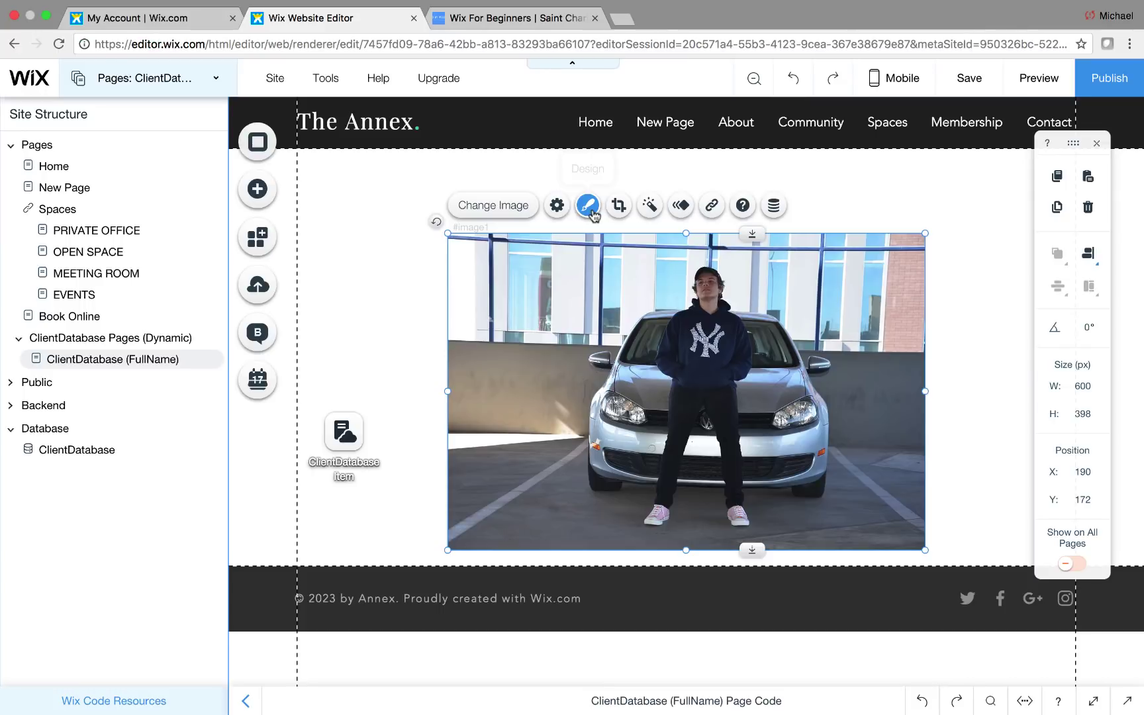
{"action": "scroll", "coordinate": [939, 412], "scroll_direction": "down", "scroll_amount": 2}
{"action": "scroll", "coordinate": [939, 412], "scroll_direction": "down", "scroll_amount": 4}
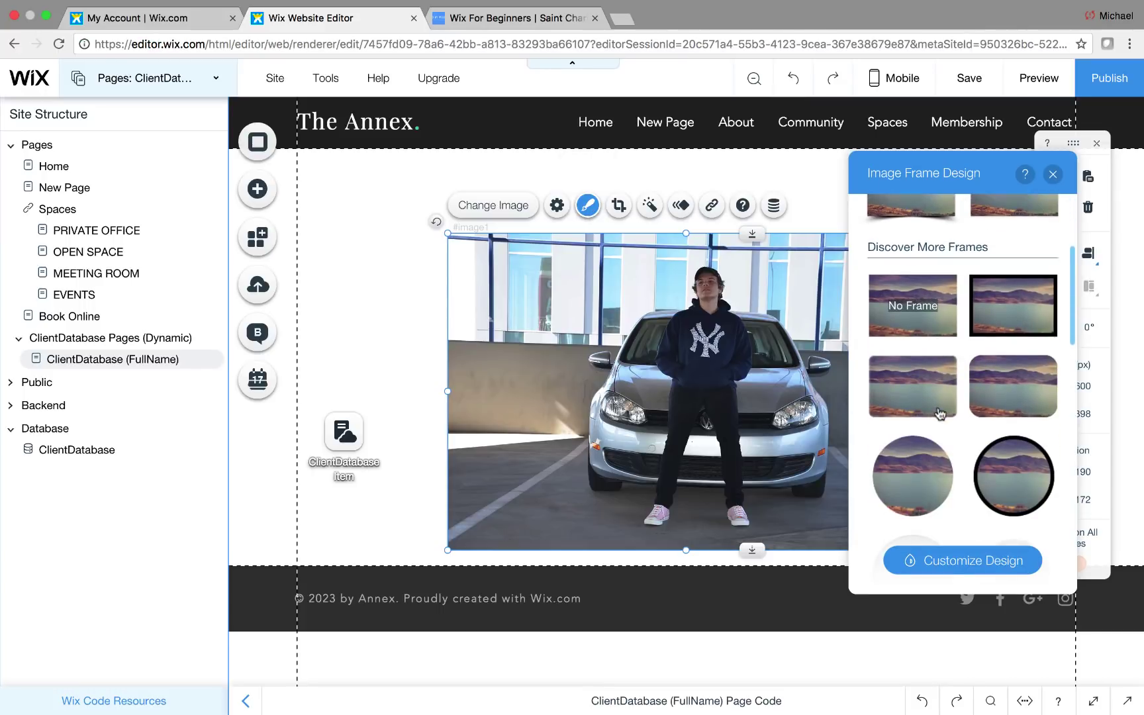
{"action": "left_click", "coordinate": [912, 474]}
{"action": "left_click", "coordinate": [1052, 175]}
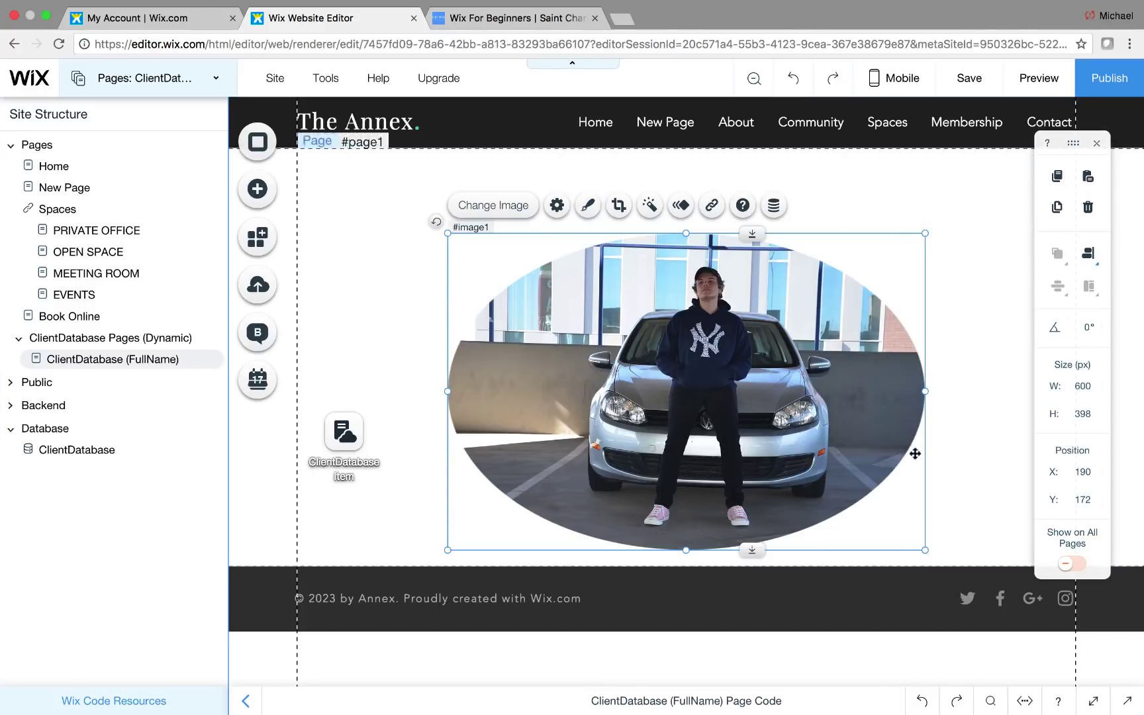
Shrink the round photo to 189×200 and move it to the top centre (X 395, Y 86)
{"action": "left_click_drag", "start_coordinate": [926, 550], "coordinate": [655, 450]}
{"action": "left_click_drag", "start_coordinate": [687, 313], "coordinate": [599, 313]}
{"action": "left_click_drag", "start_coordinate": [518, 327], "coordinate": [678, 258]}
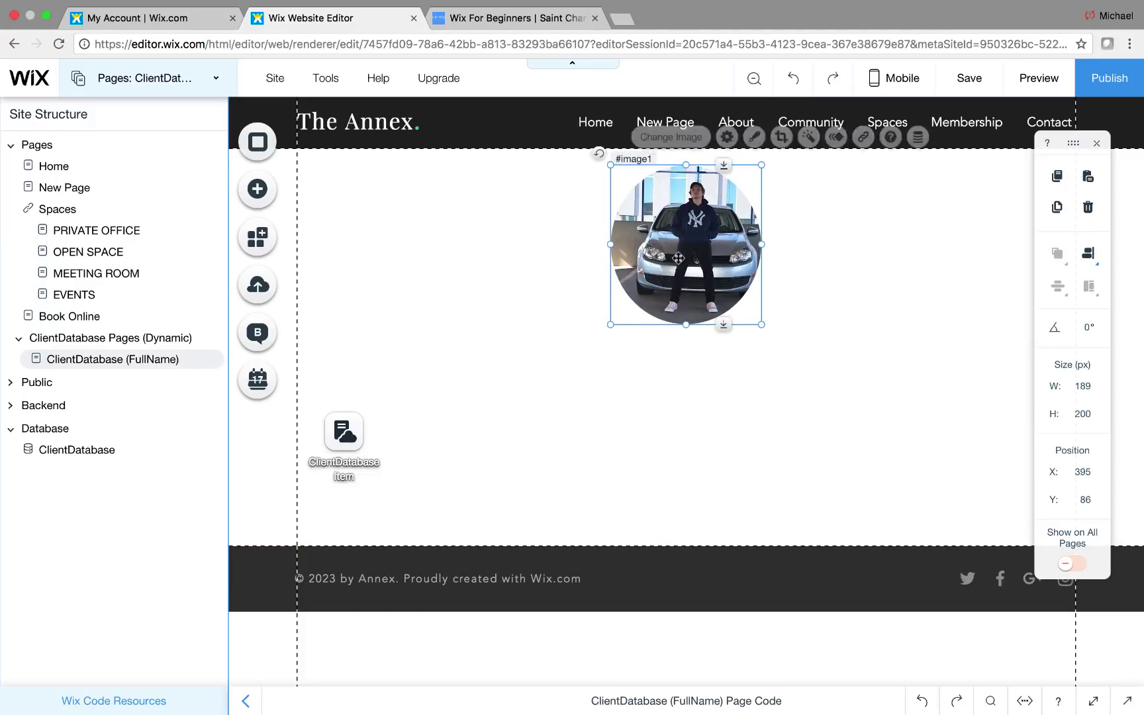
{"action": "left_click", "coordinate": [646, 384]}
Add a Heading 4 text just below the round photo
{"action": "left_click", "coordinate": [260, 199]}
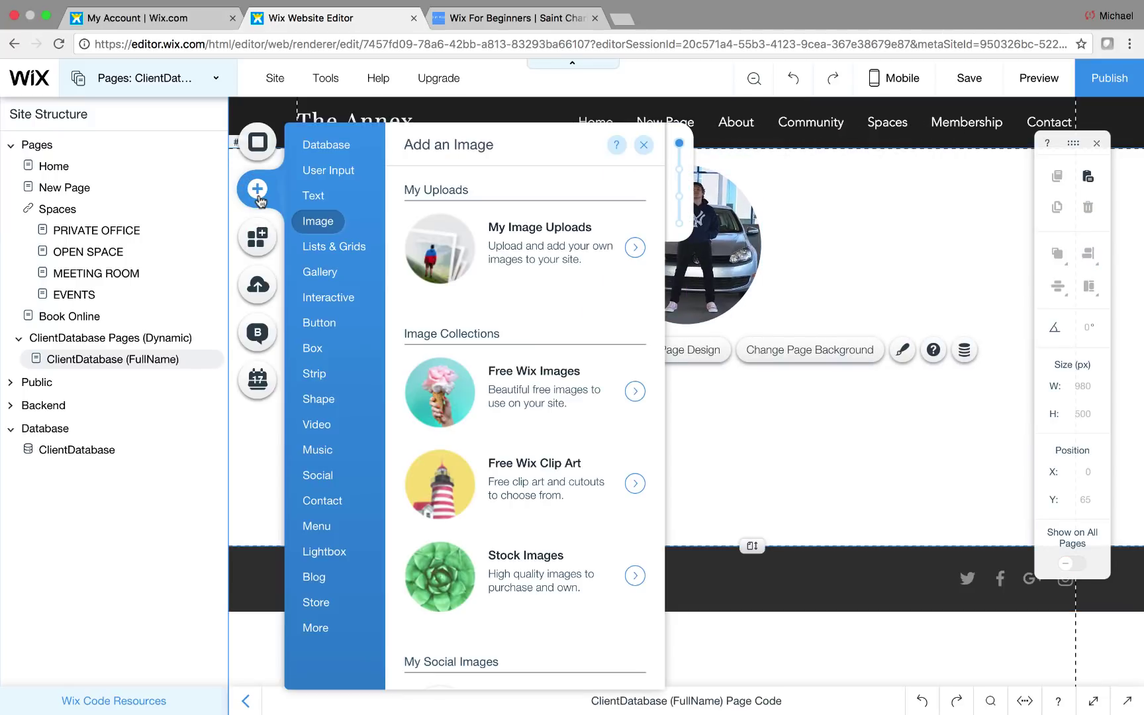
{"action": "left_click", "coordinate": [313, 196]}
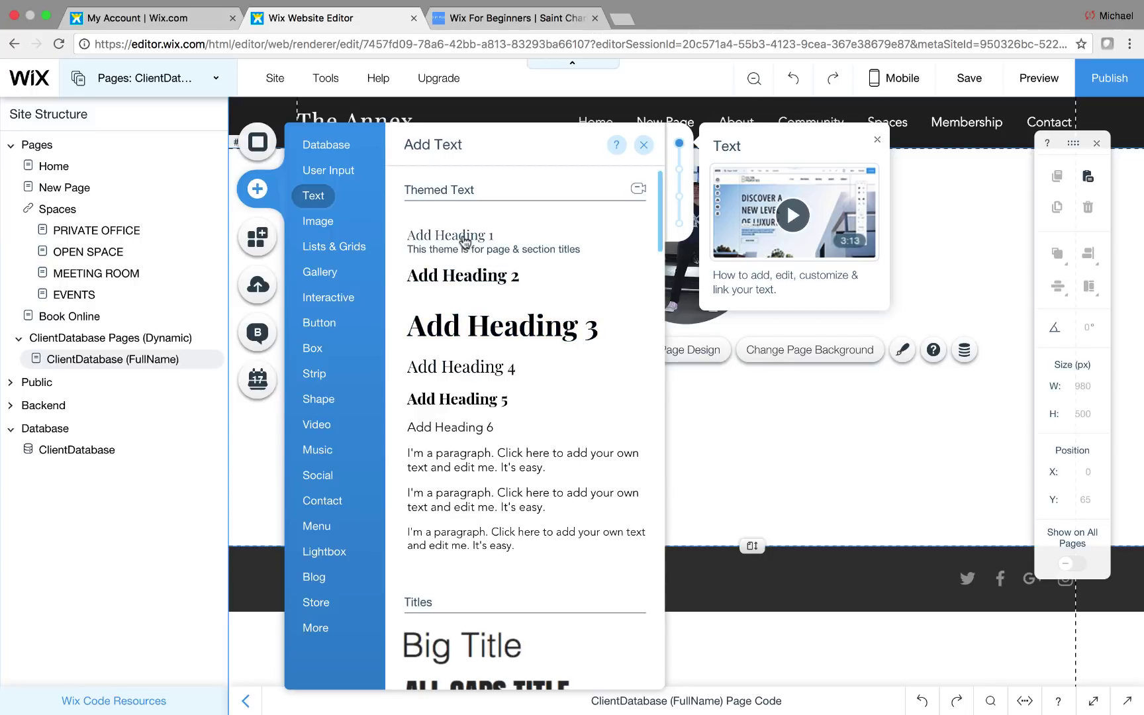
{"action": "scroll", "coordinate": [464, 242], "scroll_direction": "down", "scroll_amount": 3}
{"action": "scroll", "coordinate": [465, 242], "scroll_direction": "up", "scroll_amount": 3}
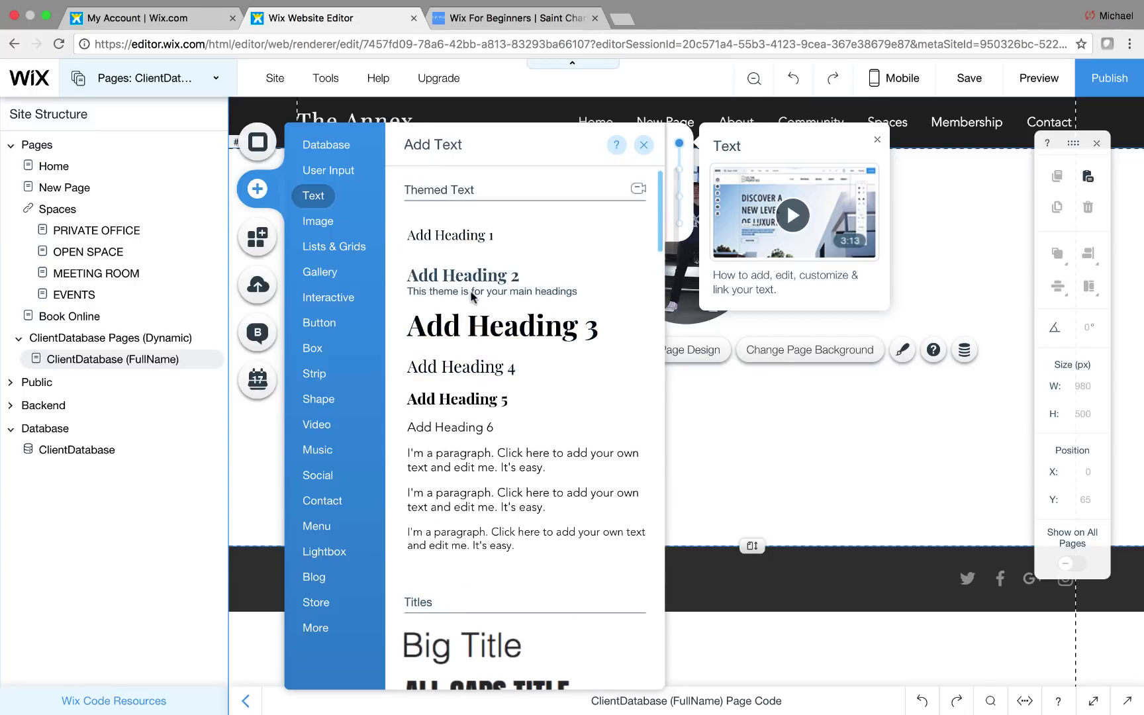
{"action": "left_click", "coordinate": [466, 381]}
{"action": "left_click_drag", "start_coordinate": [693, 408], "coordinate": [685, 368]}
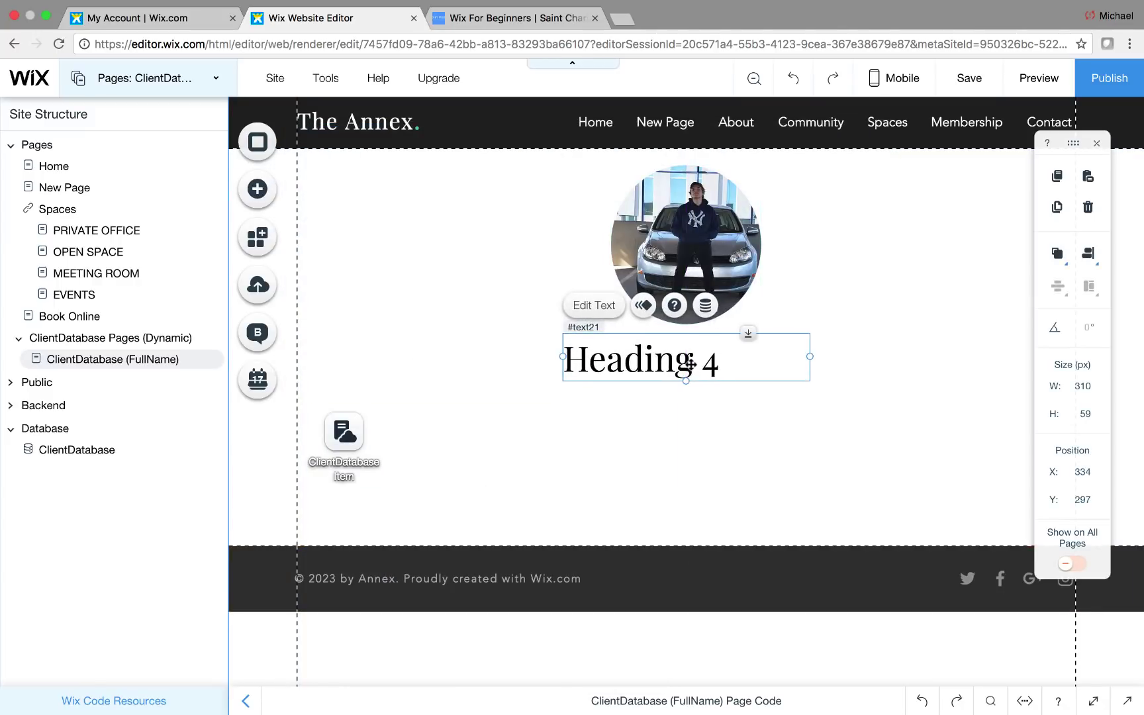
Change the heading to the client's full name and narrow its box slightly
{"action": "double_click", "coordinate": [686, 368]}
{"action": "key", "text": "BackSpace"}
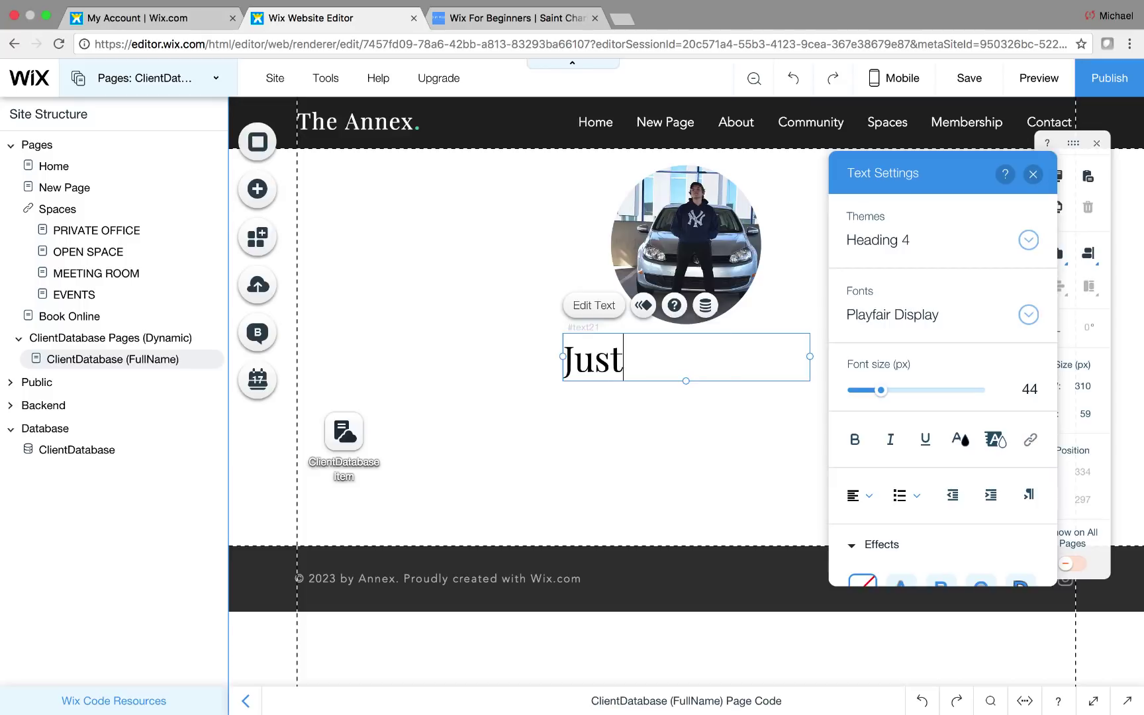
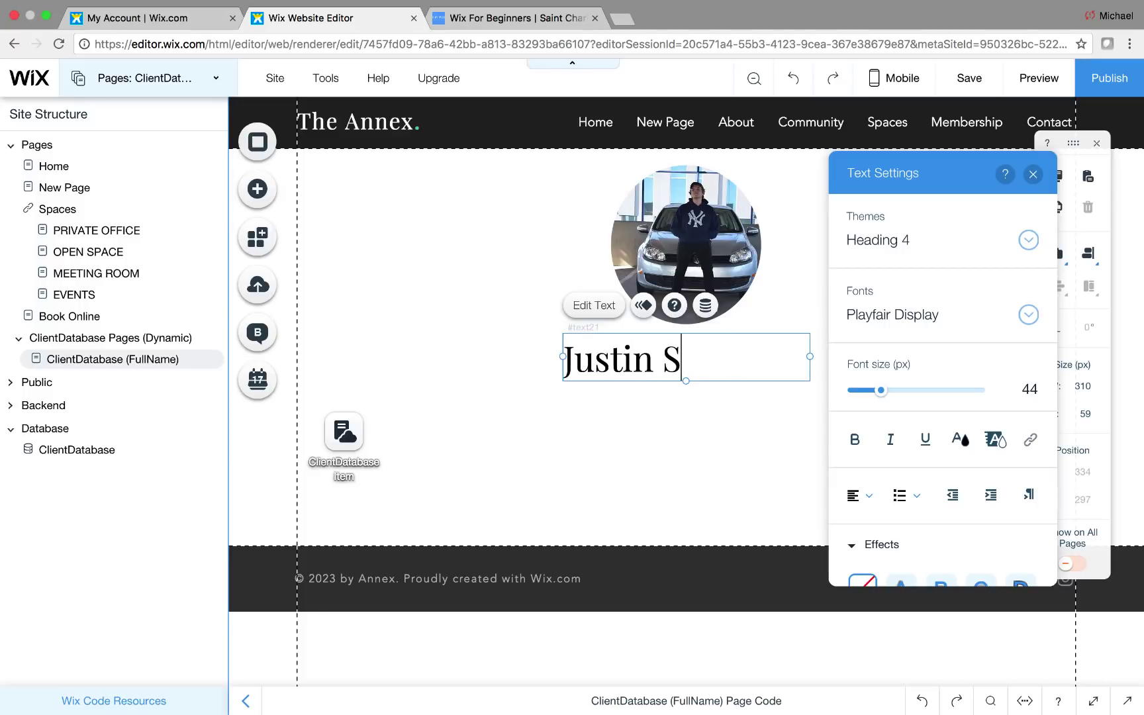
{"action": "left_click", "coordinate": [1033, 175]}
{"action": "left_click", "coordinate": [813, 358]}
{"action": "left_click", "coordinate": [810, 357]}
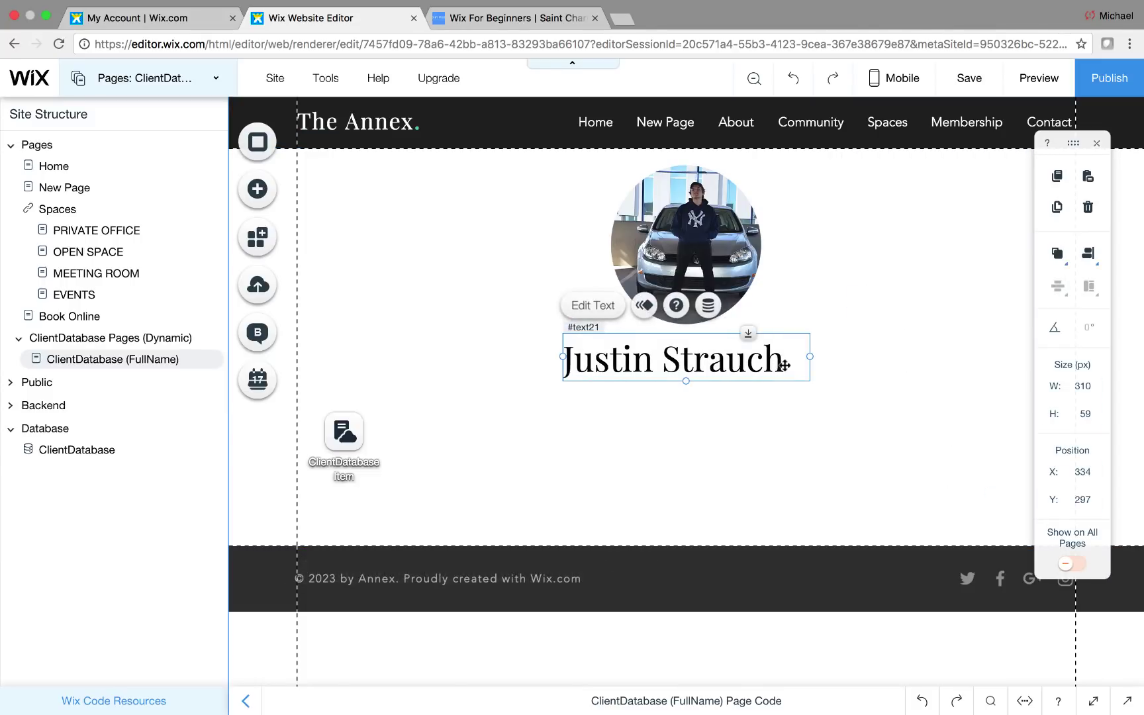
{"action": "left_click_drag", "start_coordinate": [811, 358], "coordinate": [775, 361]}
{"action": "left_click", "coordinate": [742, 420]}
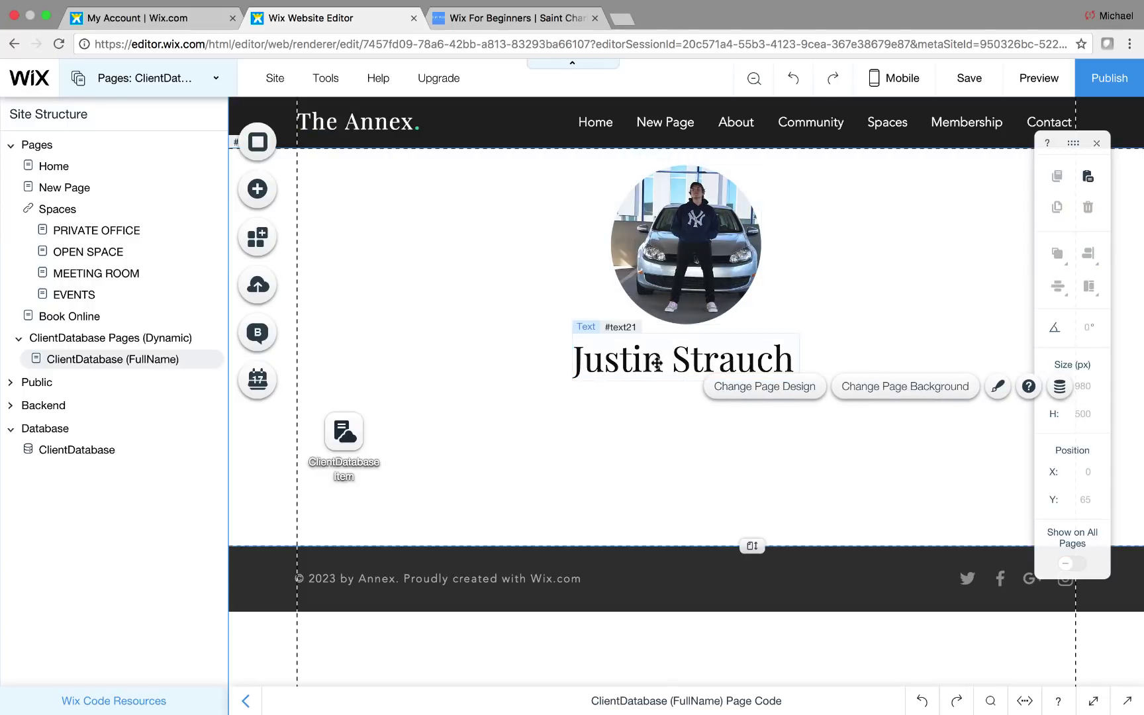
Add a Heading 6 'Email:' label just below the name
{"action": "left_click", "coordinate": [257, 192]}
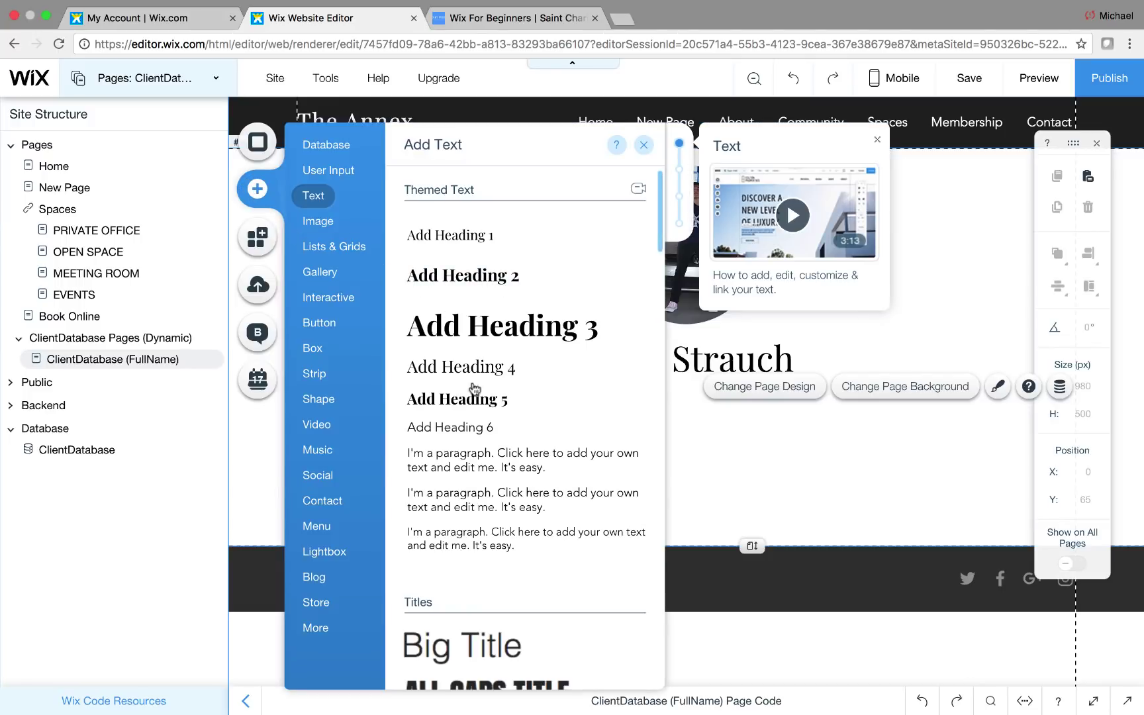
{"action": "left_click", "coordinate": [454, 427]}
{"action": "left_click_drag", "start_coordinate": [707, 408], "coordinate": [677, 399]}
{"action": "double_click", "coordinate": [677, 400]}
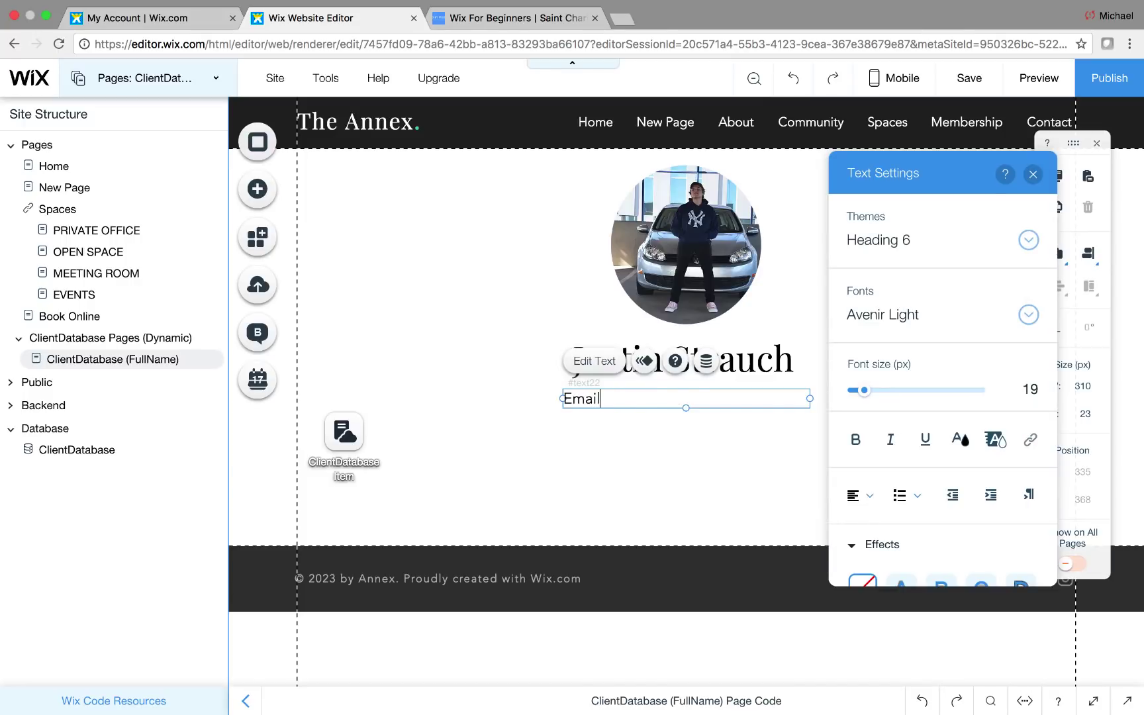
{"action": "left_click", "coordinate": [1033, 174]}
{"action": "left_click", "coordinate": [806, 428]}
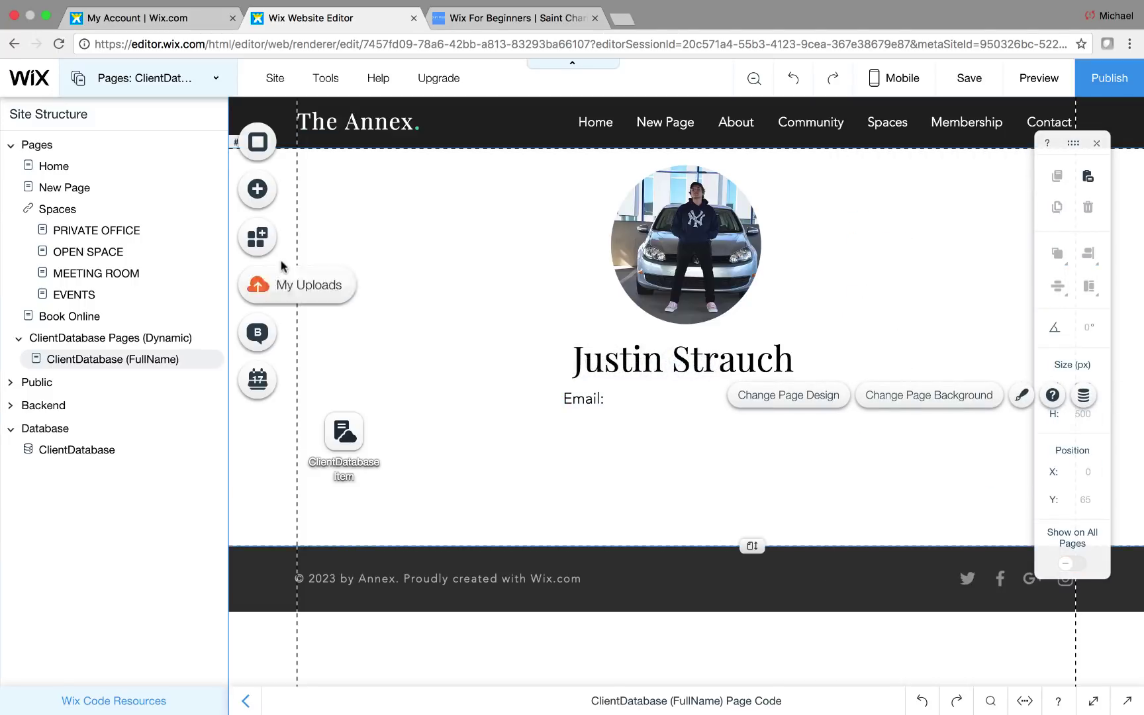
Place a black themed box, 568×240, below the Email: label
{"action": "left_click", "coordinate": [260, 197]}
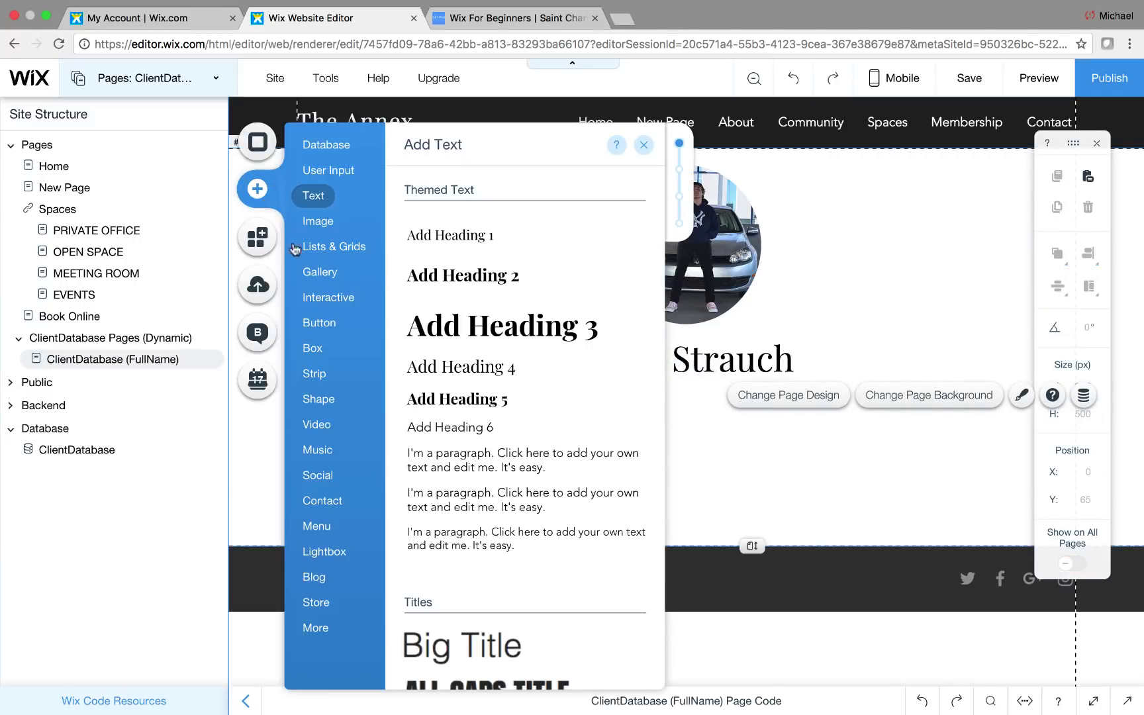
{"action": "left_click", "coordinate": [311, 348]}
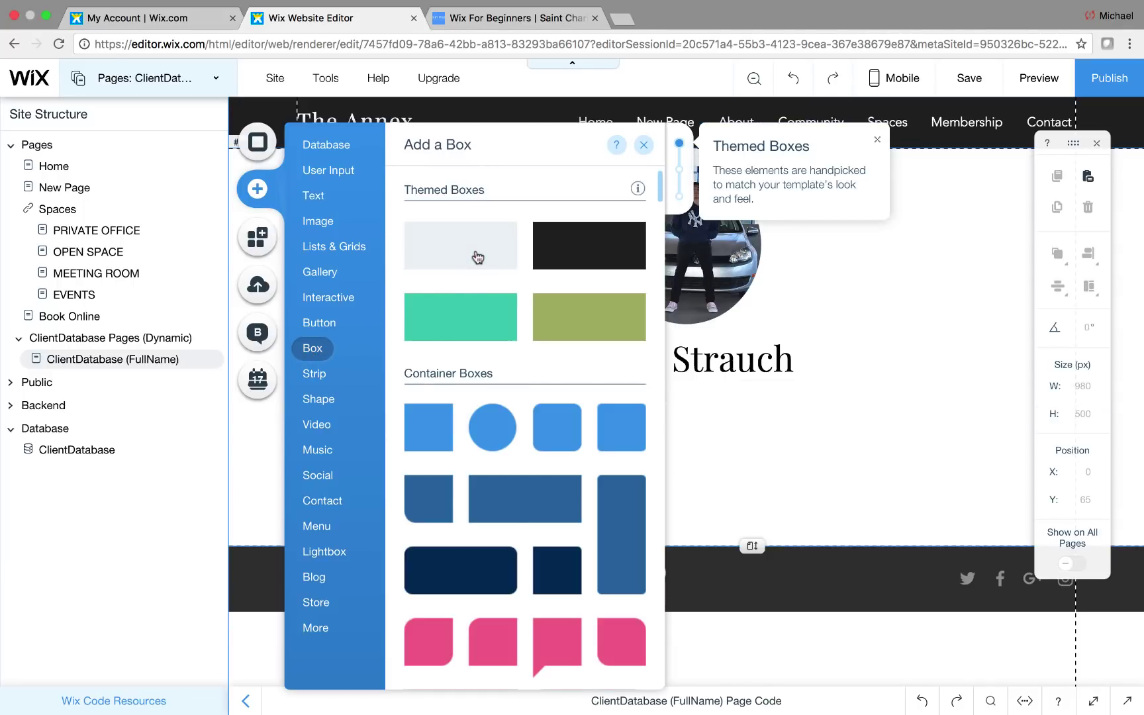
{"action": "left_click_drag", "start_coordinate": [486, 258], "coordinate": [710, 544]}
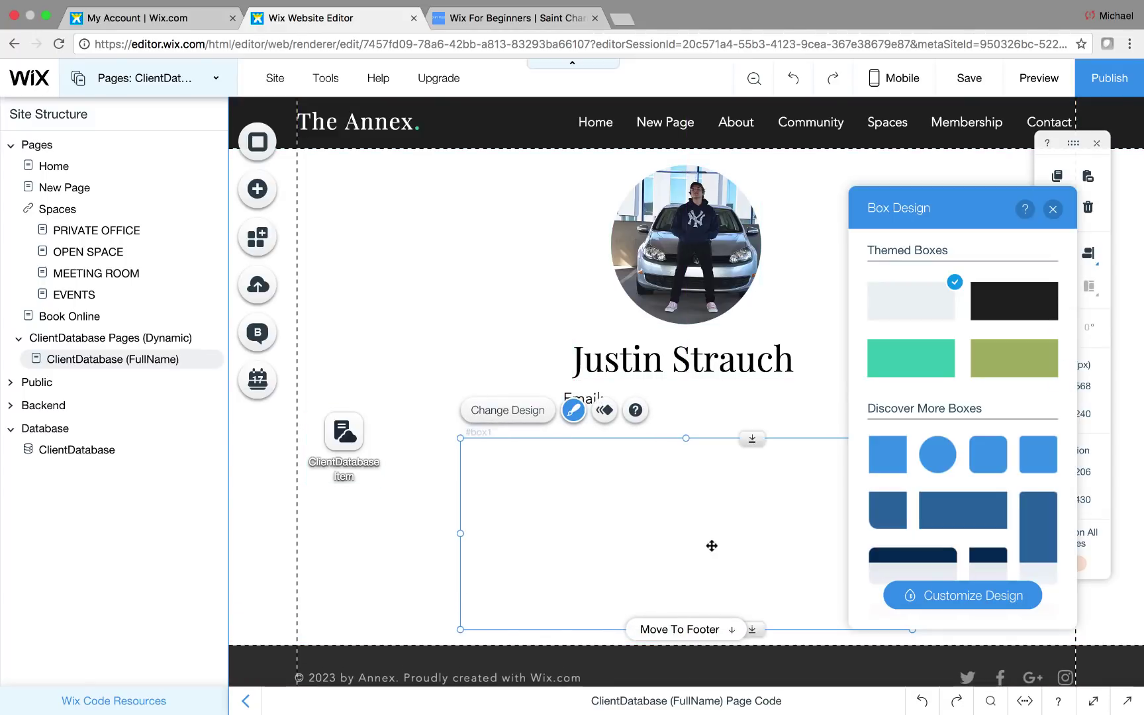
{"action": "left_click", "coordinate": [1008, 318]}
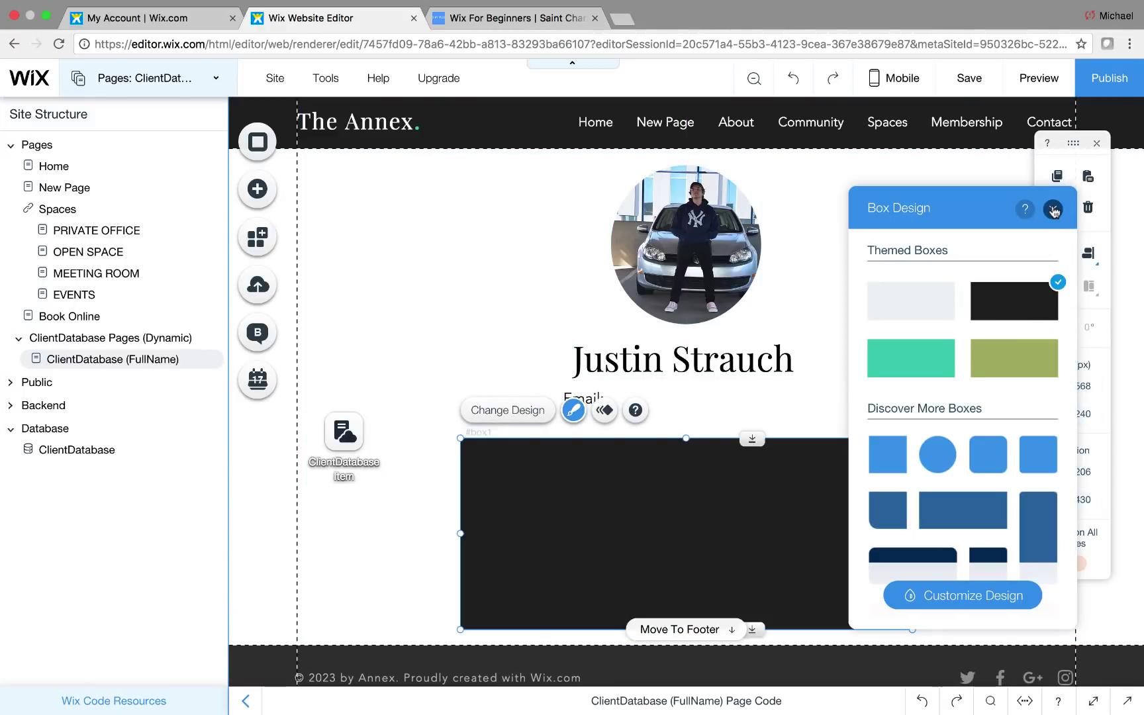
{"action": "left_click", "coordinate": [1052, 209]}
{"action": "left_click", "coordinate": [512, 394]}
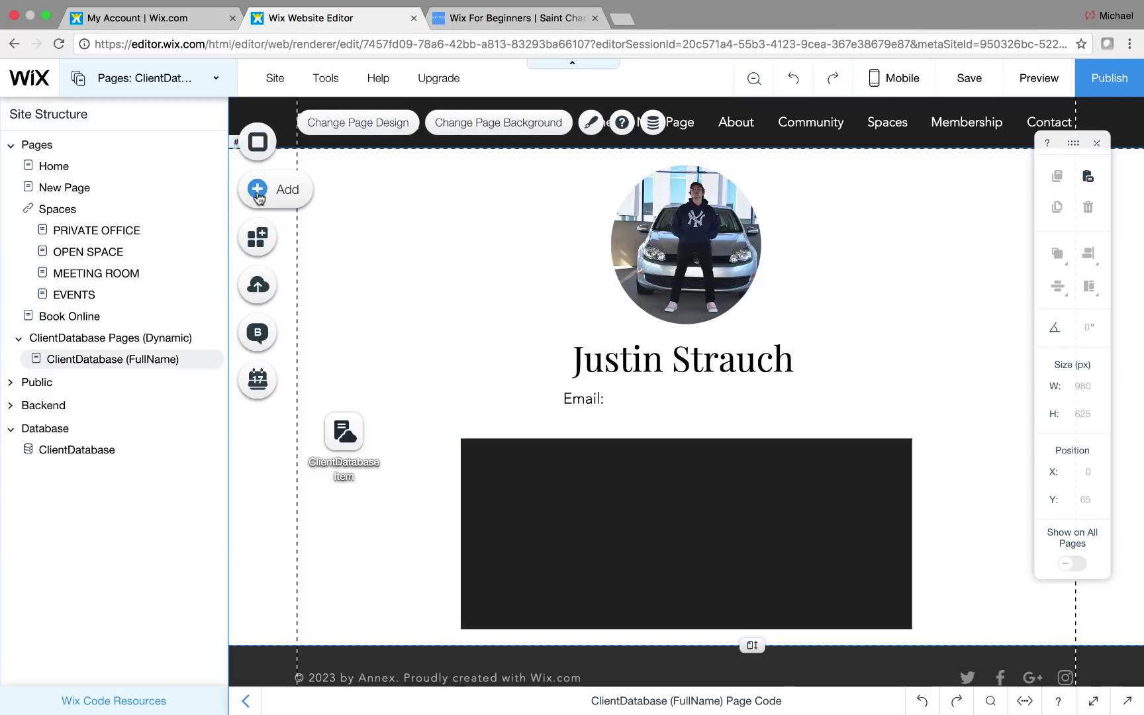
Add a Heading 3 reading 'Total' in white at font size 70
{"action": "left_click", "coordinate": [258, 190]}
{"action": "left_click", "coordinate": [311, 195]}
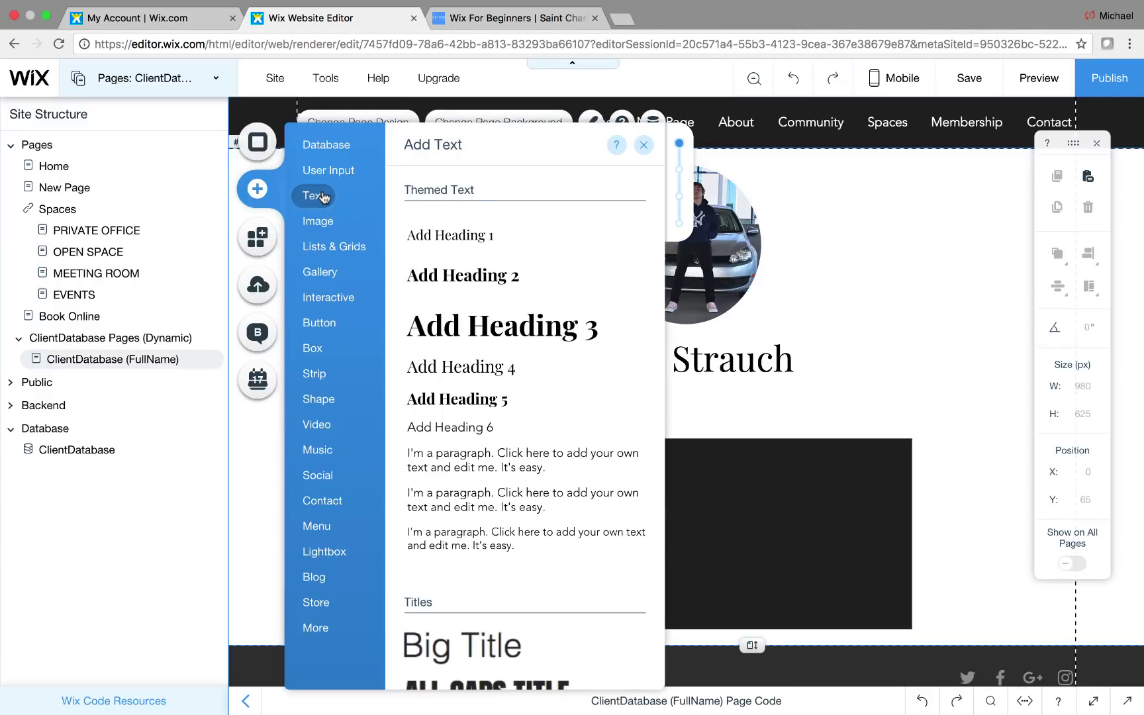
{"action": "left_click", "coordinate": [464, 327]}
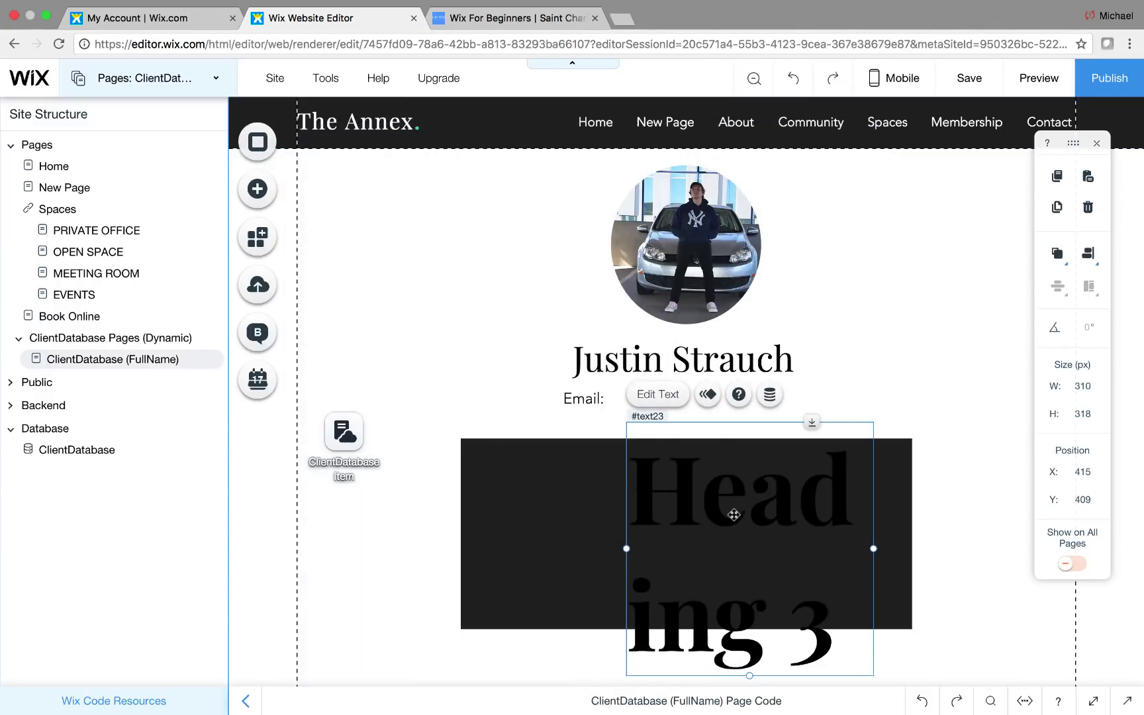
{"action": "left_click_drag", "start_coordinate": [691, 496], "coordinate": [643, 474]}
{"action": "double_click", "coordinate": [644, 474]}
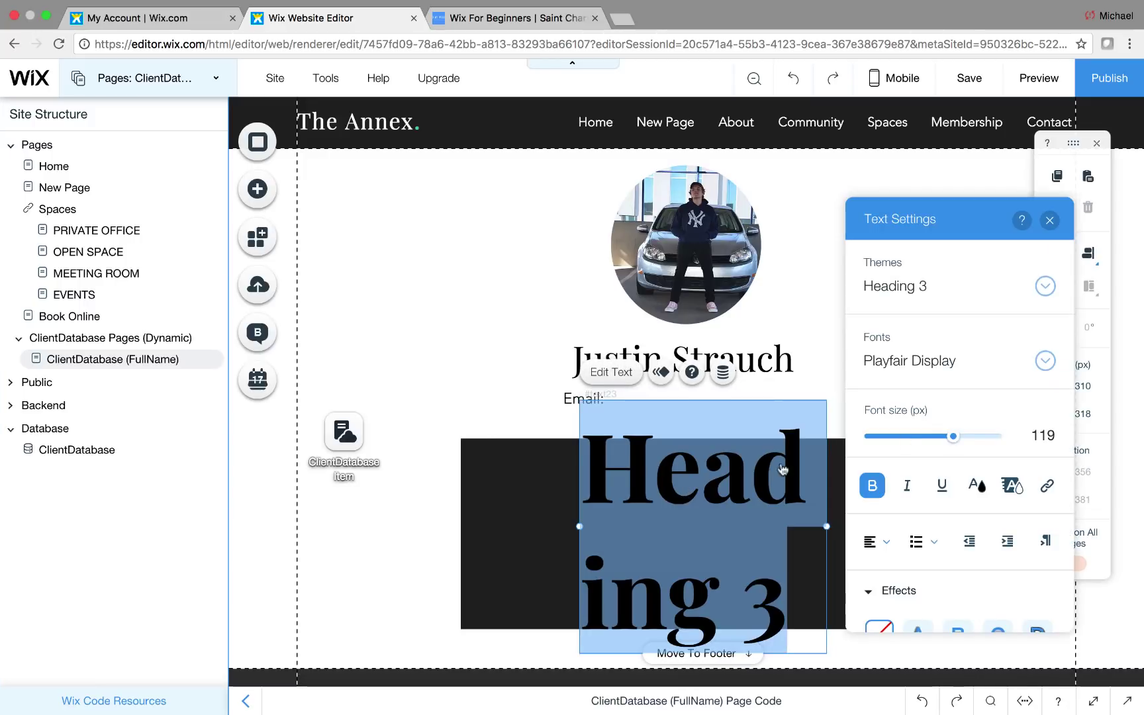
{"action": "left_click_drag", "start_coordinate": [953, 436], "coordinate": [921, 441]}
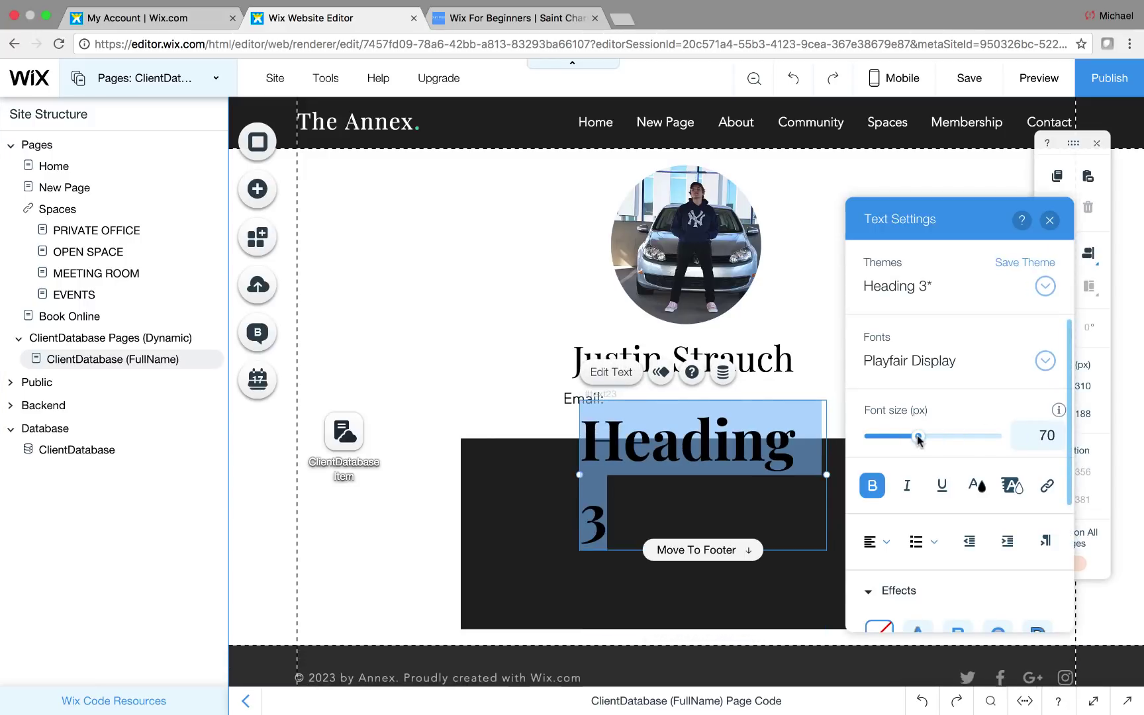
{"action": "left_click", "coordinate": [979, 493]}
{"action": "left_click", "coordinate": [852, 337]}
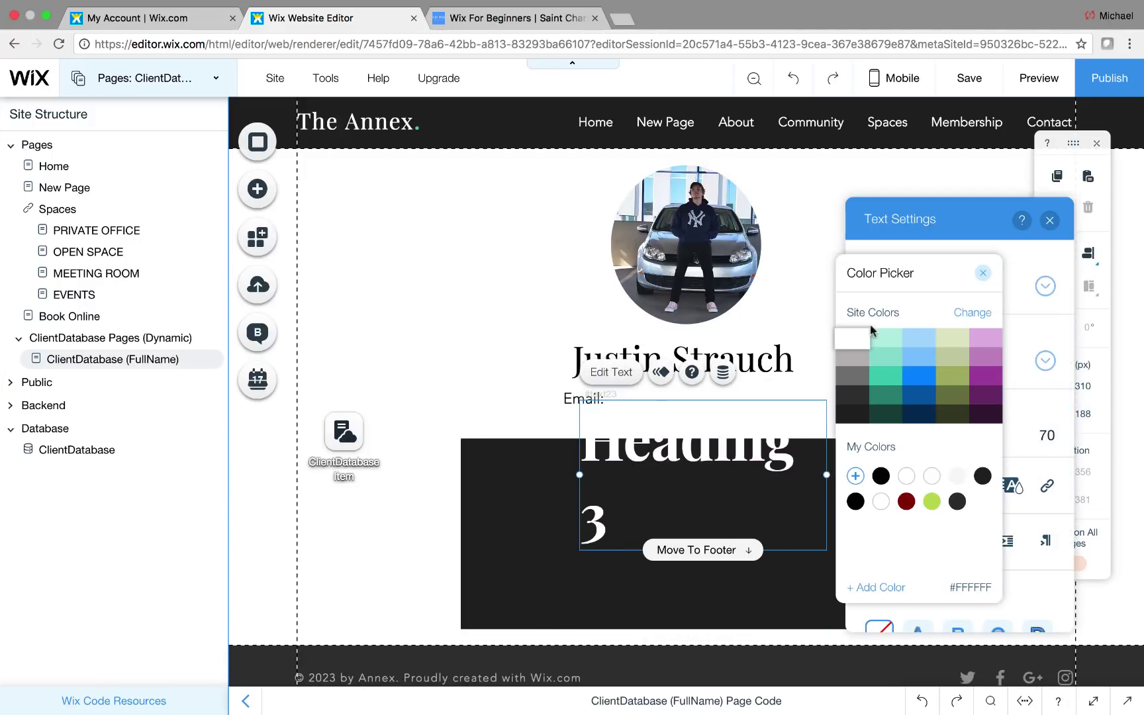
{"action": "left_click", "coordinate": [982, 273]}
{"action": "key", "text": "BackSpace"}
{"action": "type", "text": "T"}
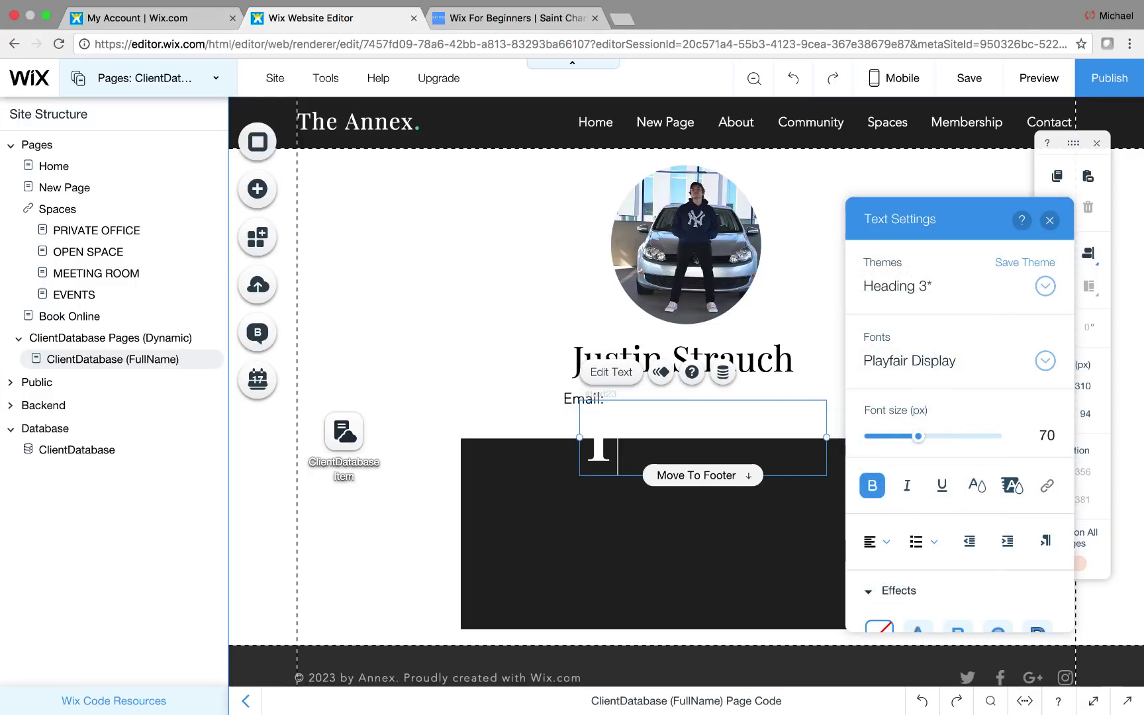
{"action": "type", "text": "otal"}
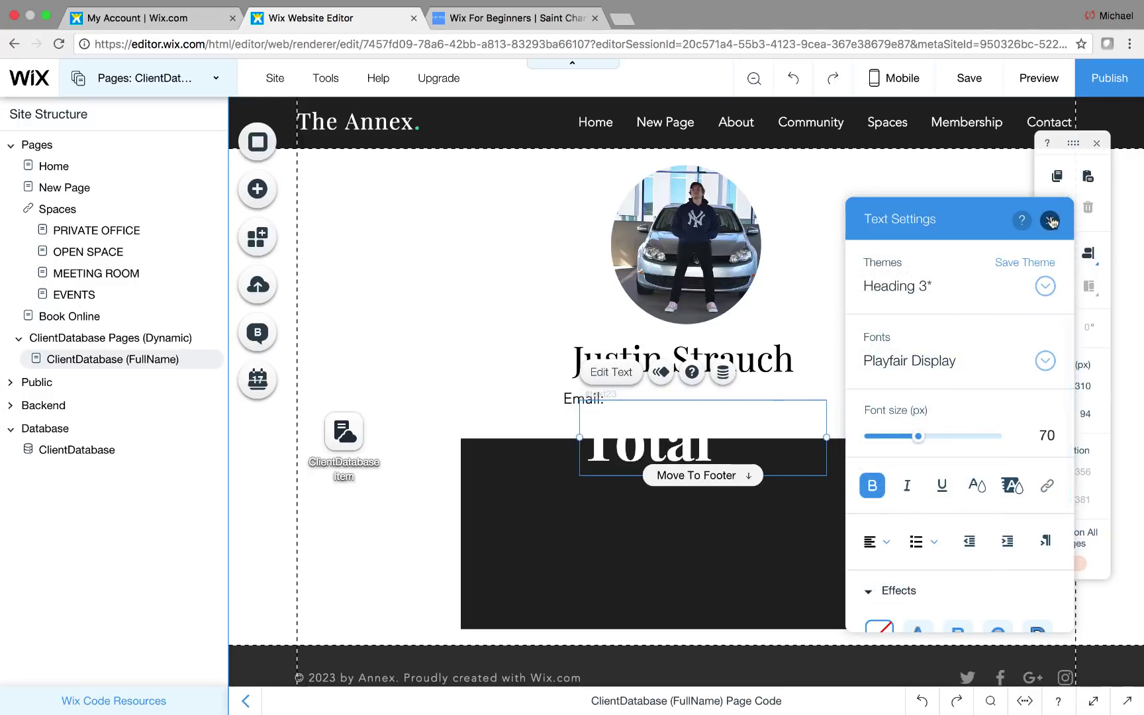
{"action": "left_click", "coordinate": [1049, 220]}
Centre the Total heading, 190 wide, inside the black box and raise the dataset icon
{"action": "left_click_drag", "start_coordinate": [687, 457], "coordinate": [700, 538]}
{"action": "left_click_drag", "start_coordinate": [838, 529], "coordinate": [746, 529]}
{"action": "left_click_drag", "start_coordinate": [678, 540], "coordinate": [695, 542]}
{"action": "scroll", "coordinate": [966, 485], "scroll_direction": "down", "scroll_amount": 2}
{"action": "scroll", "coordinate": [967, 485], "scroll_direction": "up", "scroll_amount": 2}
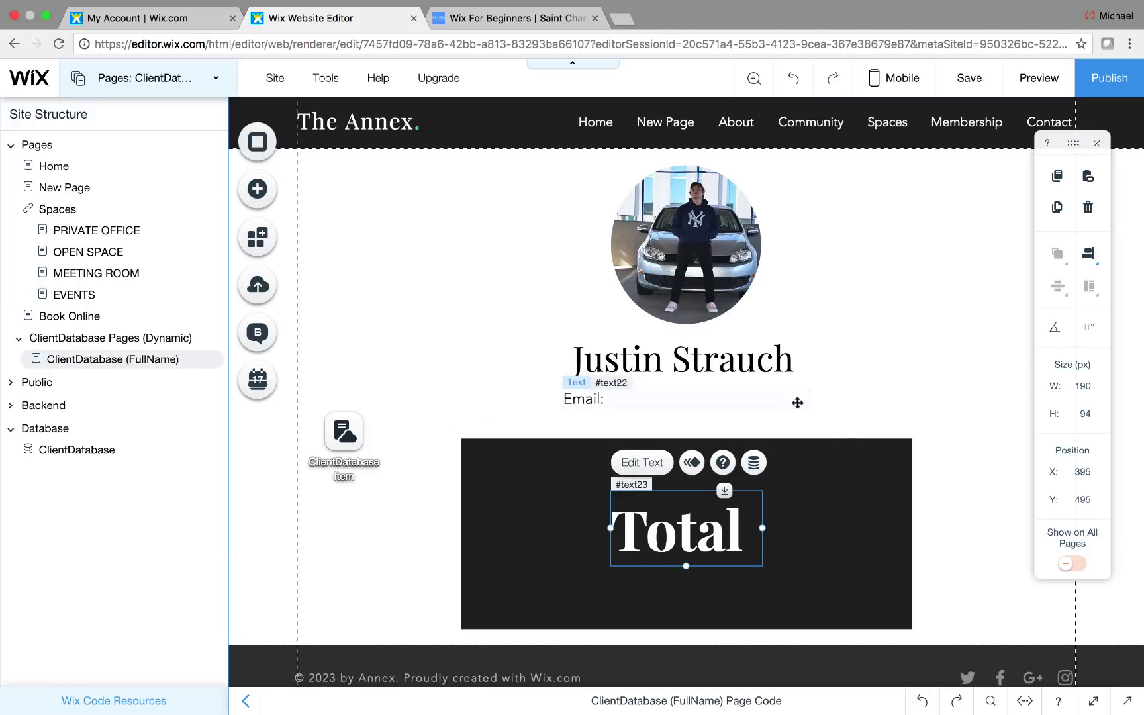
{"action": "left_click_drag", "start_coordinate": [334, 443], "coordinate": [357, 270]}
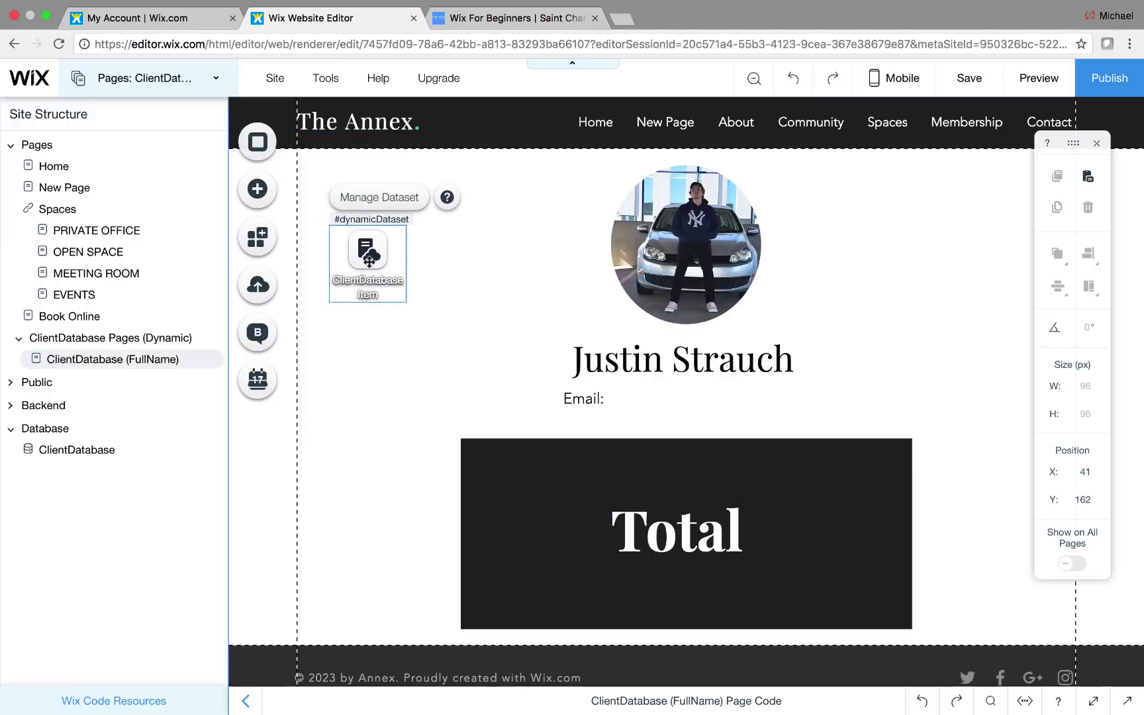
Connect the circular photo to the Profile Picture (Image) field
{"action": "left_click", "coordinate": [379, 197]}
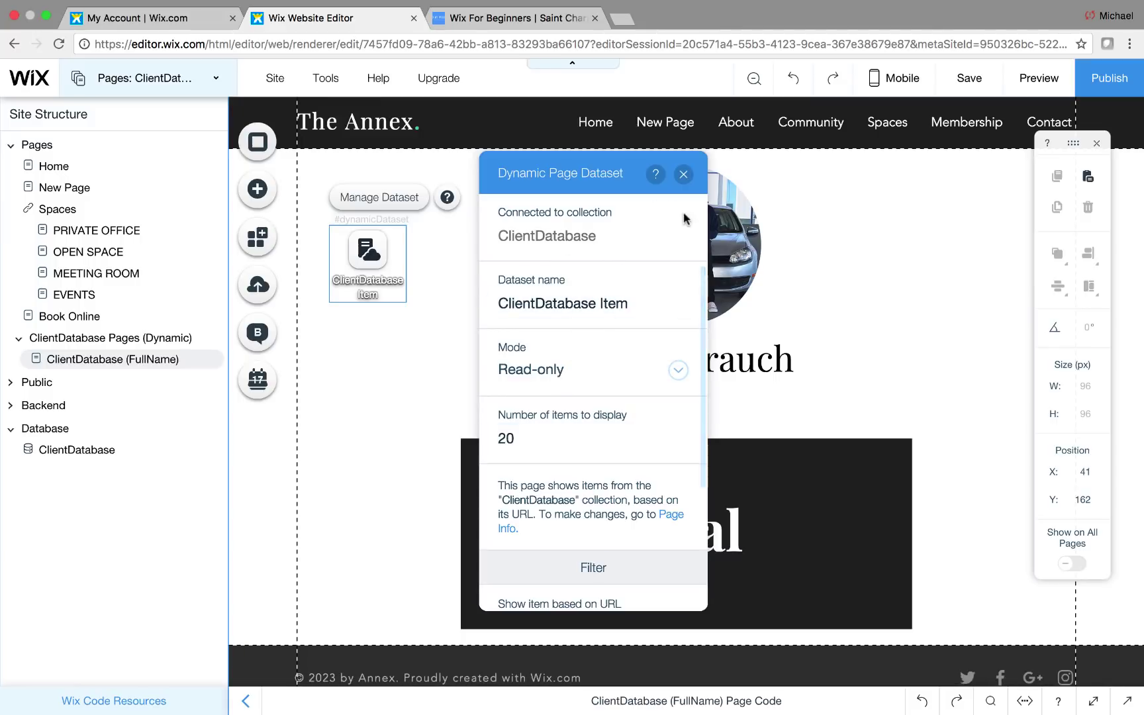
{"action": "left_click", "coordinate": [683, 174]}
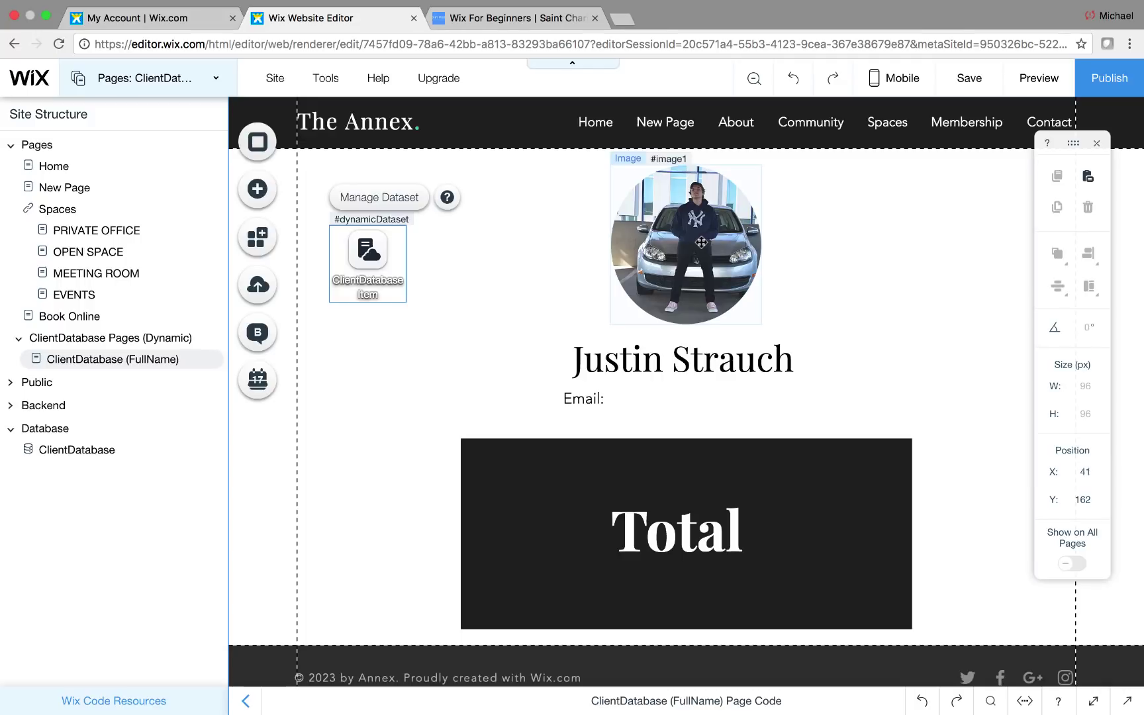
{"action": "left_click", "coordinate": [666, 237]}
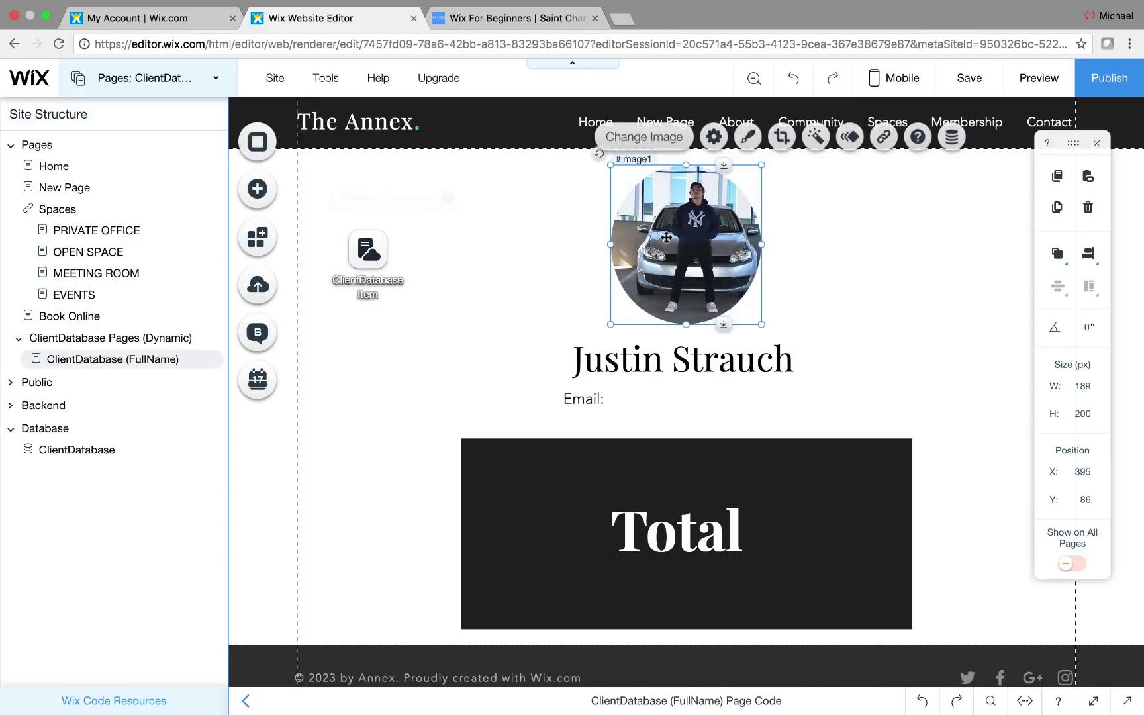
{"action": "left_click", "coordinate": [938, 139]}
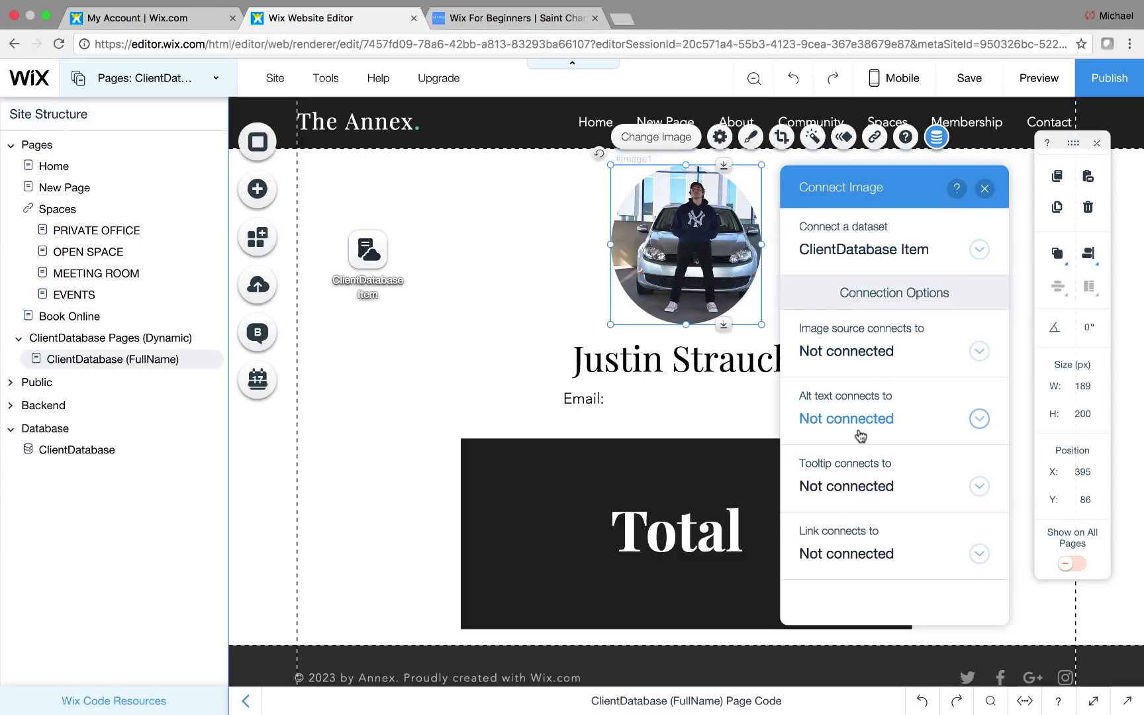
{"action": "left_click", "coordinate": [872, 351]}
{"action": "left_click", "coordinate": [862, 467]}
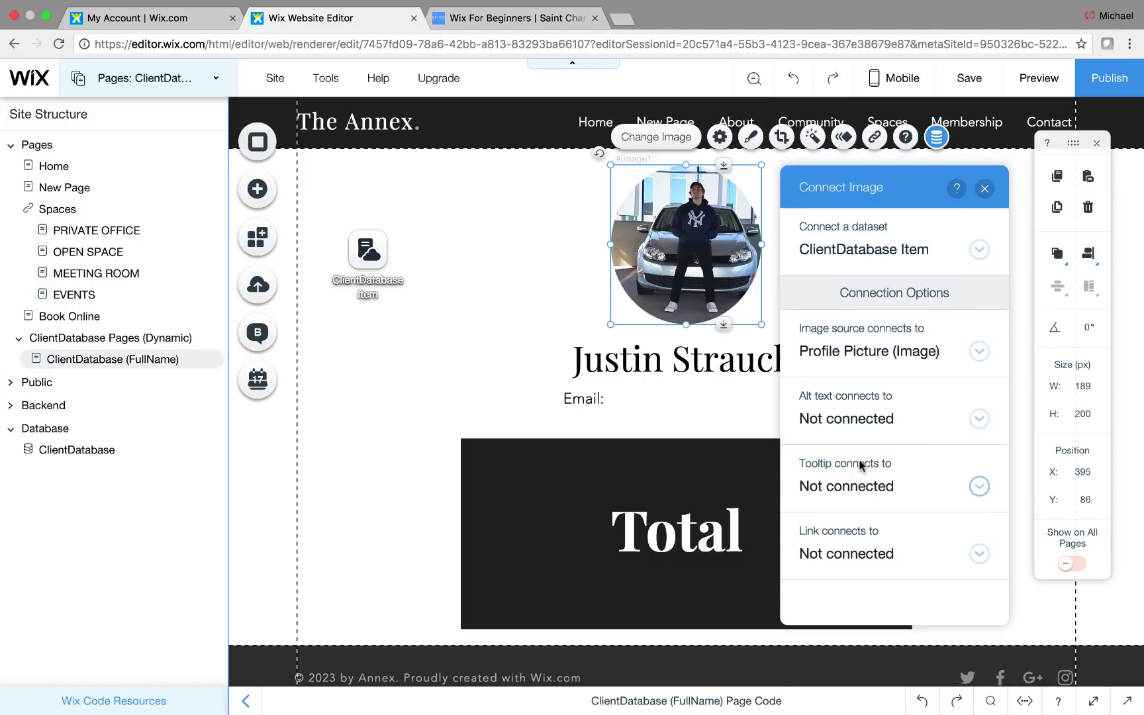
{"action": "left_click", "coordinate": [985, 188]}
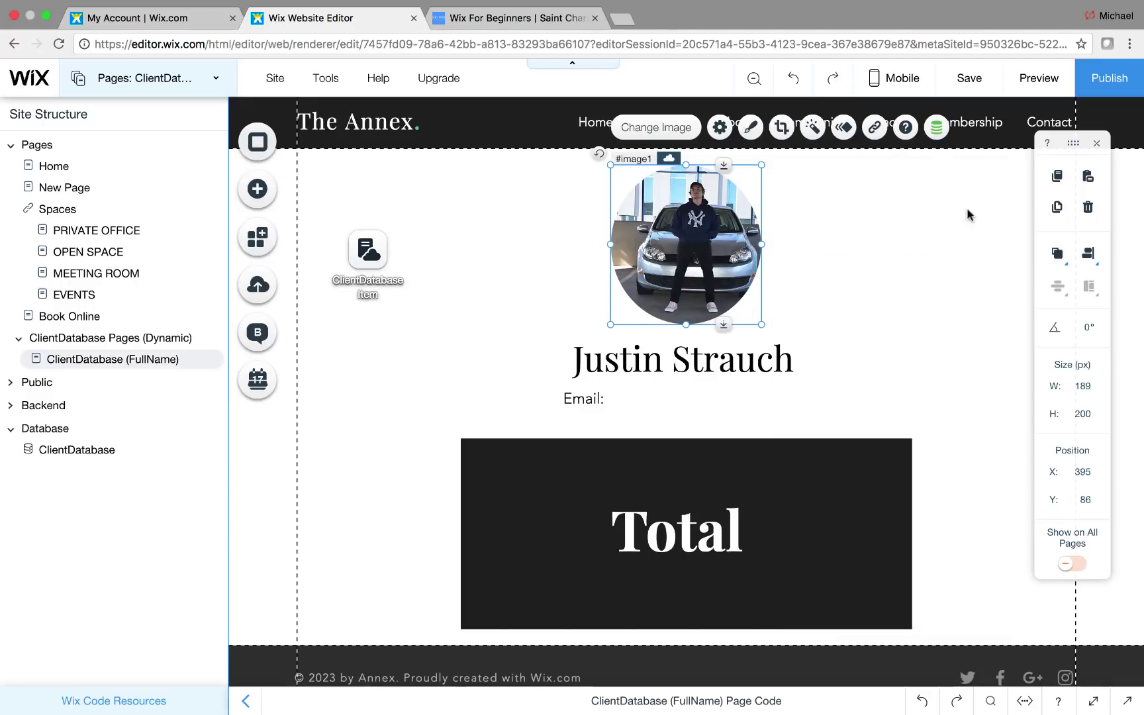
Bind the name heading to the FullName field
{"action": "left_click", "coordinate": [717, 364]}
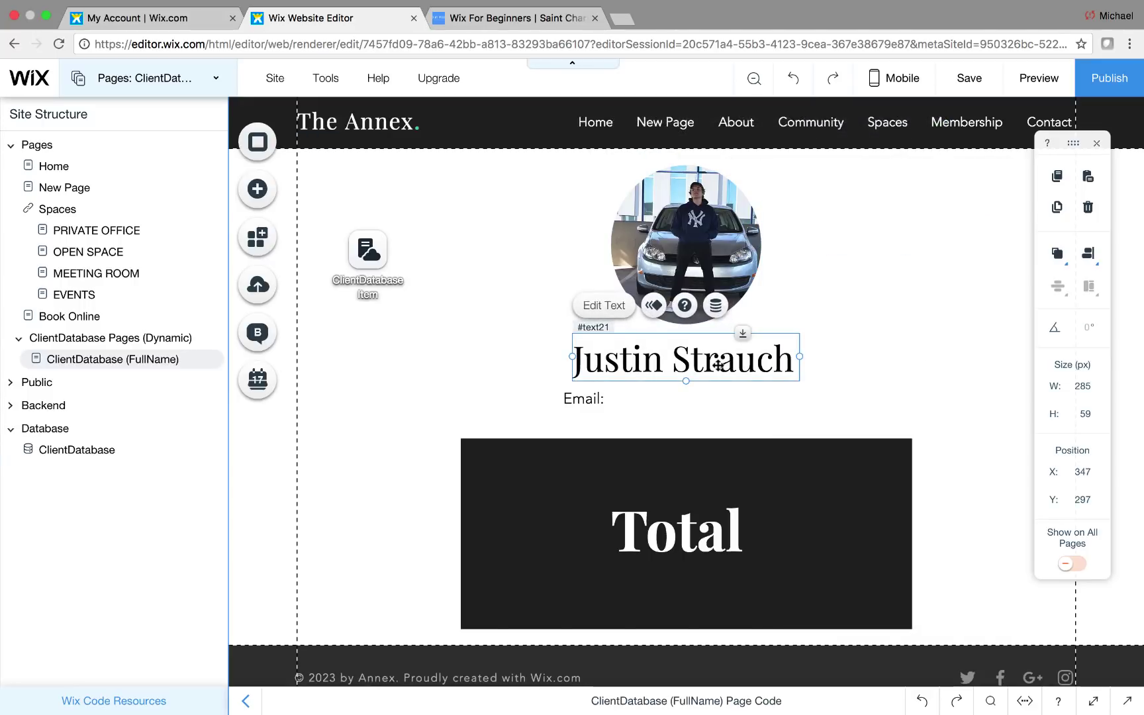
{"action": "left_click", "coordinate": [715, 305]}
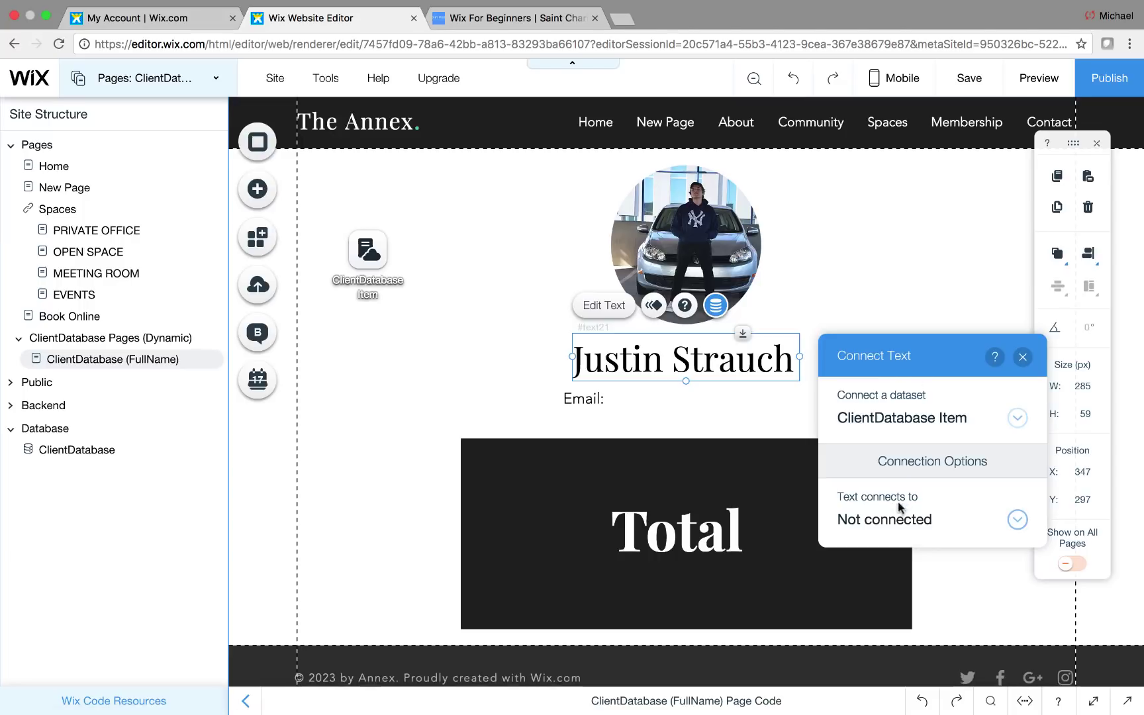
{"action": "left_click", "coordinate": [894, 513]}
{"action": "scroll", "coordinate": [890, 520], "scroll_direction": "down", "scroll_amount": 2}
{"action": "scroll", "coordinate": [889, 457], "scroll_direction": "up", "scroll_amount": 4}
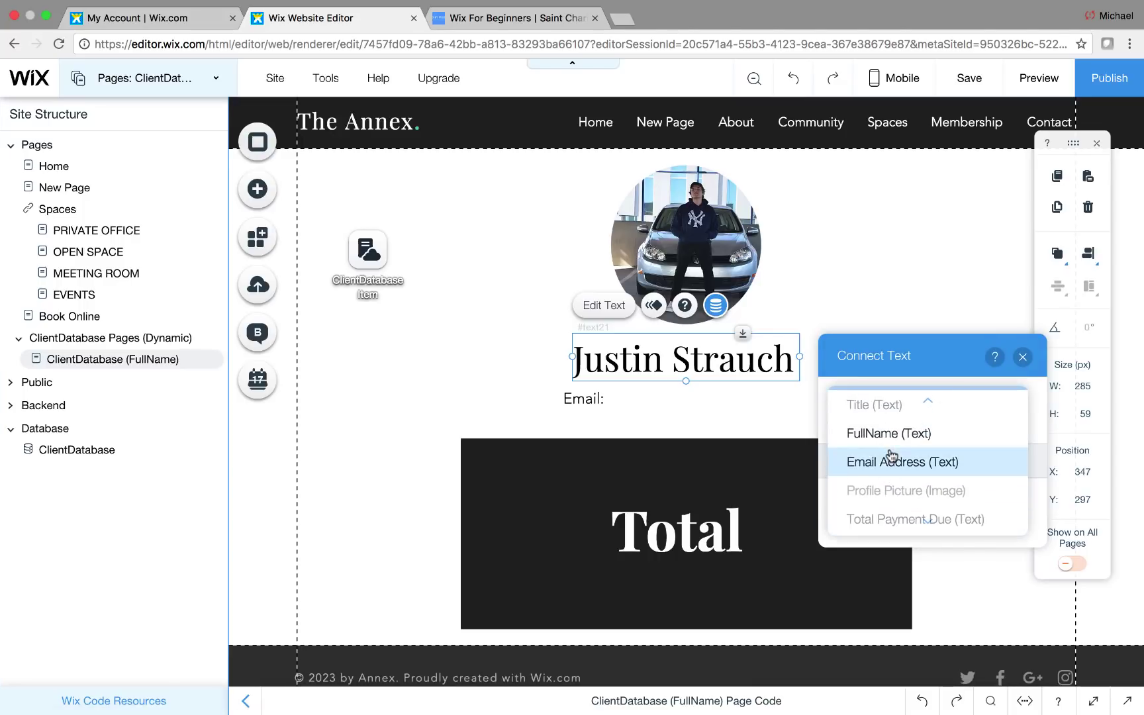
{"action": "left_click", "coordinate": [893, 434]}
{"action": "left_click", "coordinate": [1023, 356]}
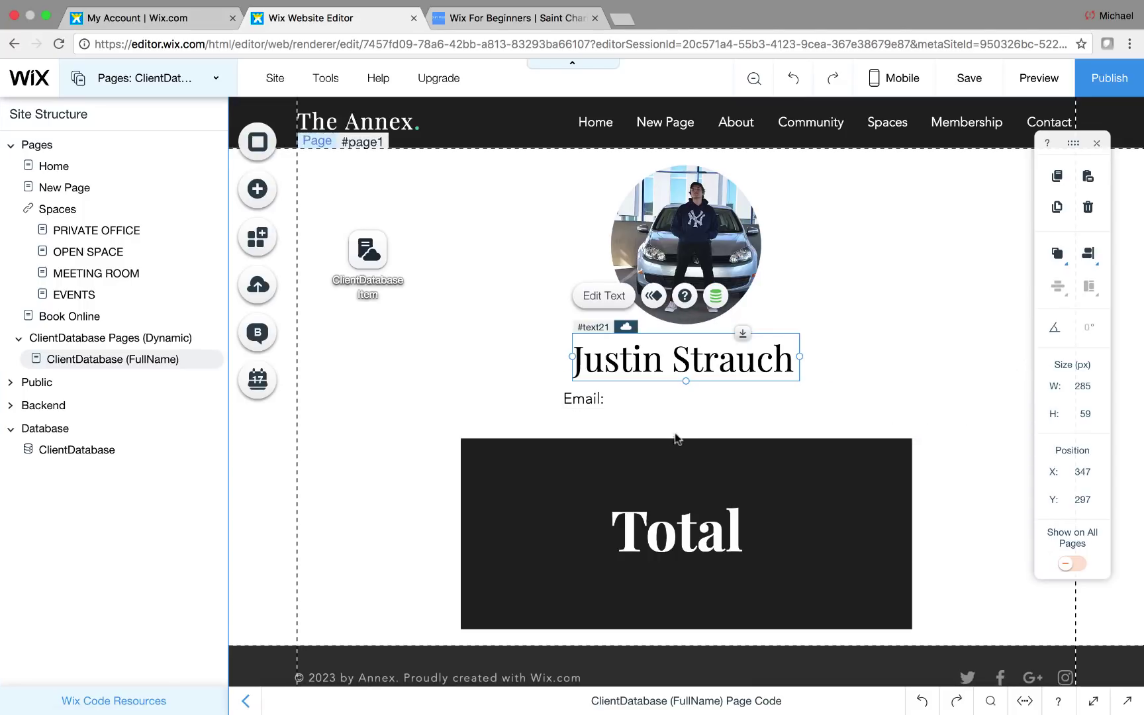
Bind the Email text to the Email Address field
{"action": "left_click", "coordinate": [593, 396]}
{"action": "left_click", "coordinate": [705, 361]}
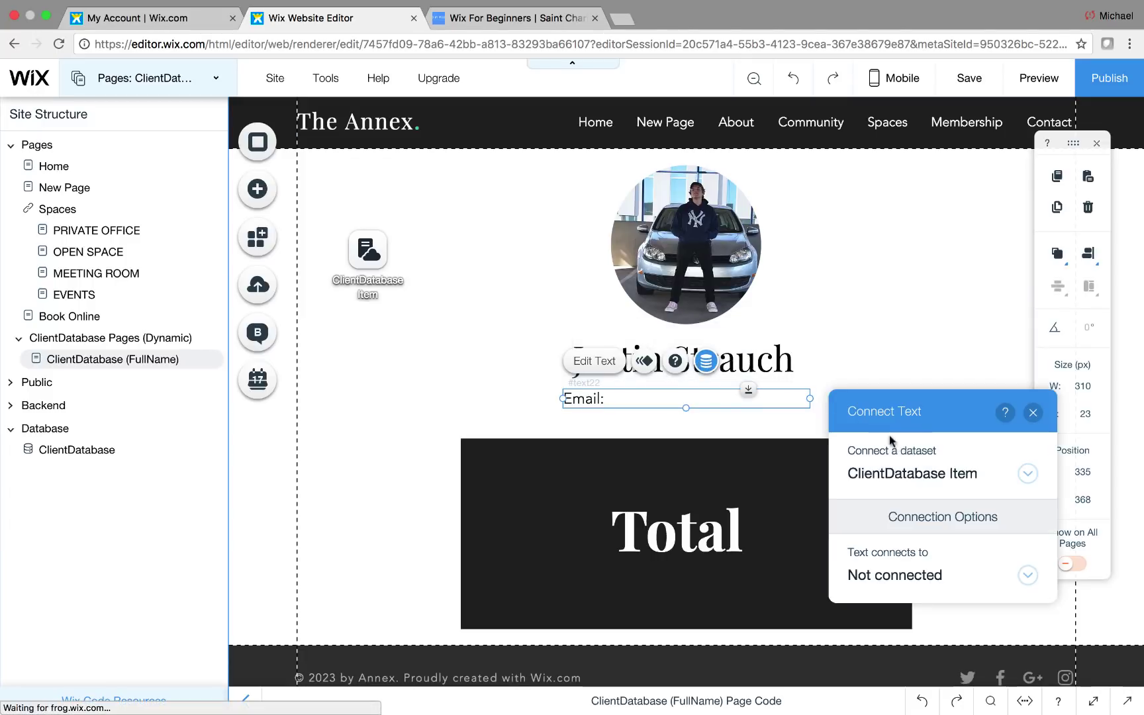
{"action": "left_click", "coordinate": [899, 574]}
{"action": "scroll", "coordinate": [912, 536], "scroll_direction": "up", "scroll_amount": 5}
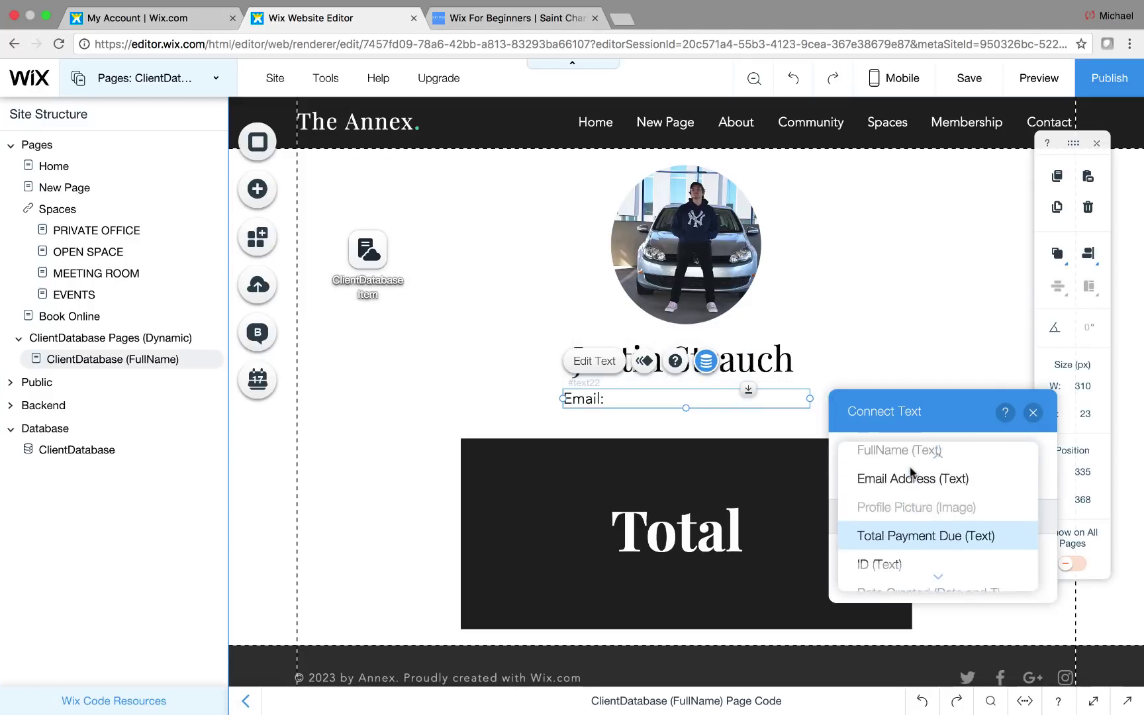
{"action": "left_click", "coordinate": [906, 543]}
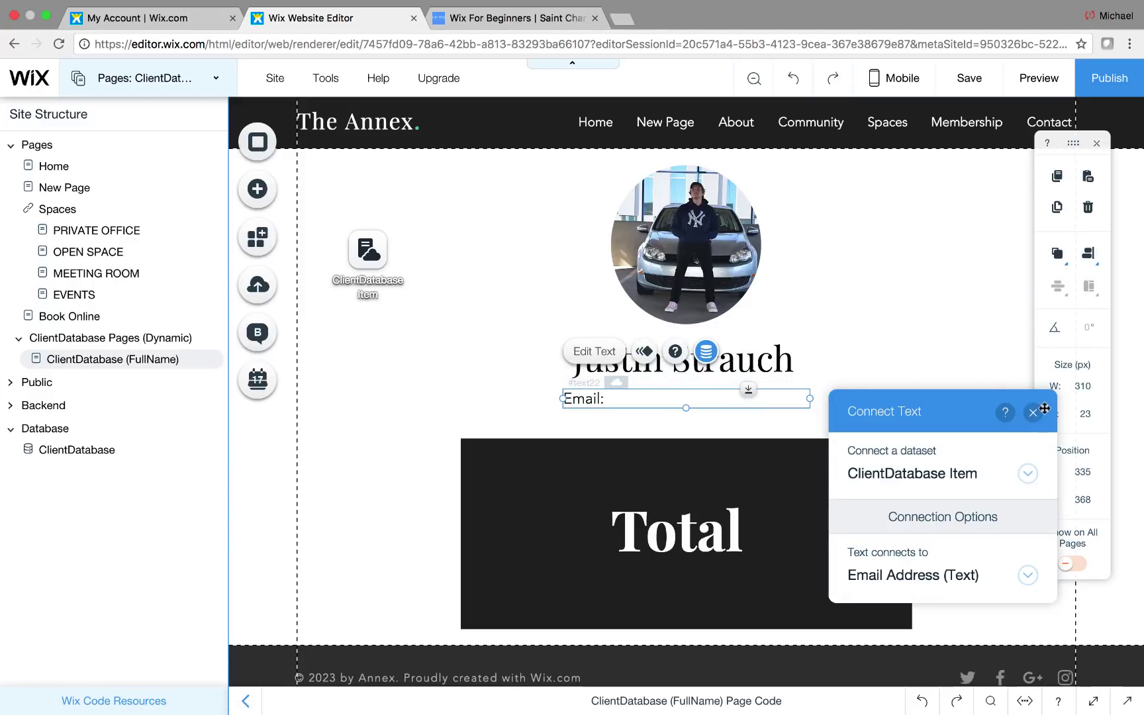
{"action": "left_click", "coordinate": [1033, 414]}
Bind the Total text to the Total Payment Due field
{"action": "left_click", "coordinate": [728, 550]}
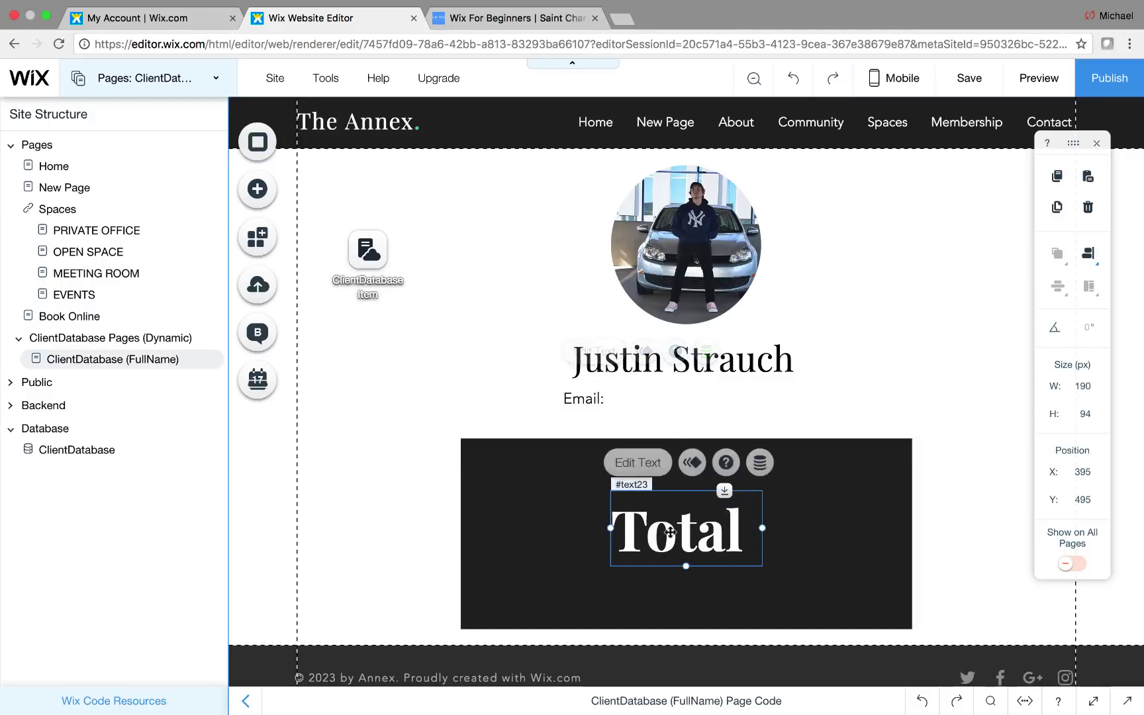
{"action": "left_click", "coordinate": [755, 463]}
{"action": "left_click", "coordinate": [447, 541]}
{"action": "scroll", "coordinate": [444, 479], "scroll_direction": "down", "scroll_amount": 3}
{"action": "scroll", "coordinate": [443, 480], "scroll_direction": "up", "scroll_amount": 5}
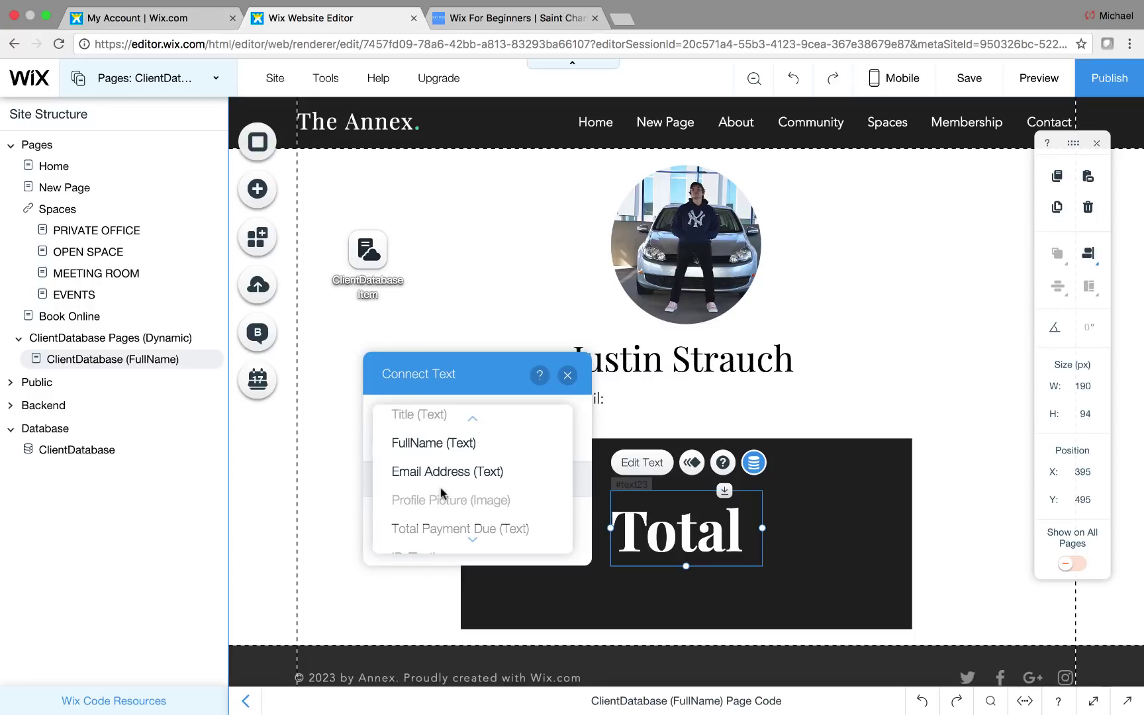
{"action": "scroll", "coordinate": [443, 495], "scroll_direction": "down", "scroll_amount": 2}
{"action": "left_click", "coordinate": [441, 495]}
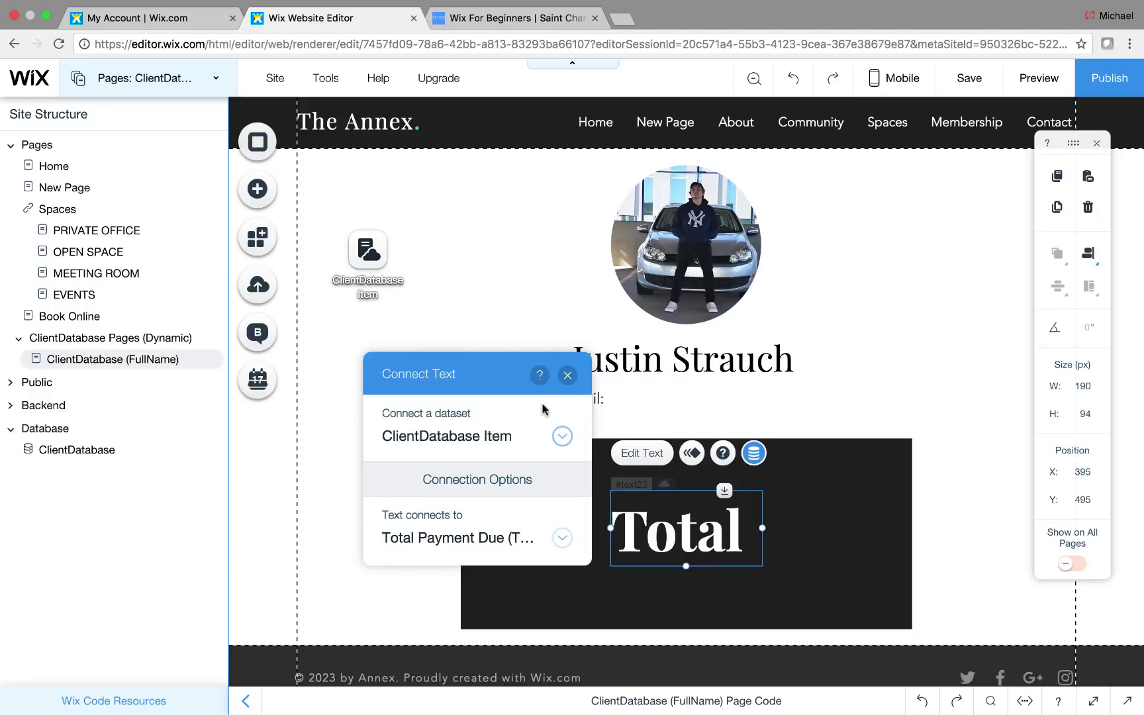
{"action": "left_click", "coordinate": [567, 375]}
{"action": "left_click", "coordinate": [986, 485]}
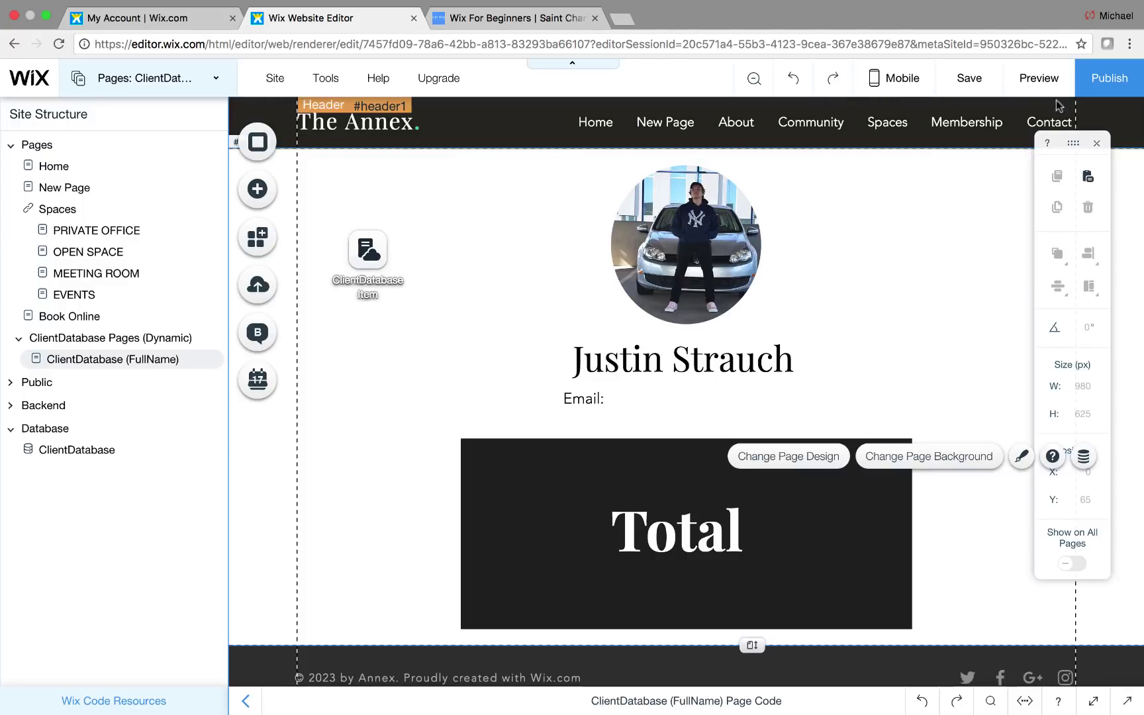
Save the site and go to the client entry form page in preview
{"action": "left_click", "coordinate": [976, 85]}
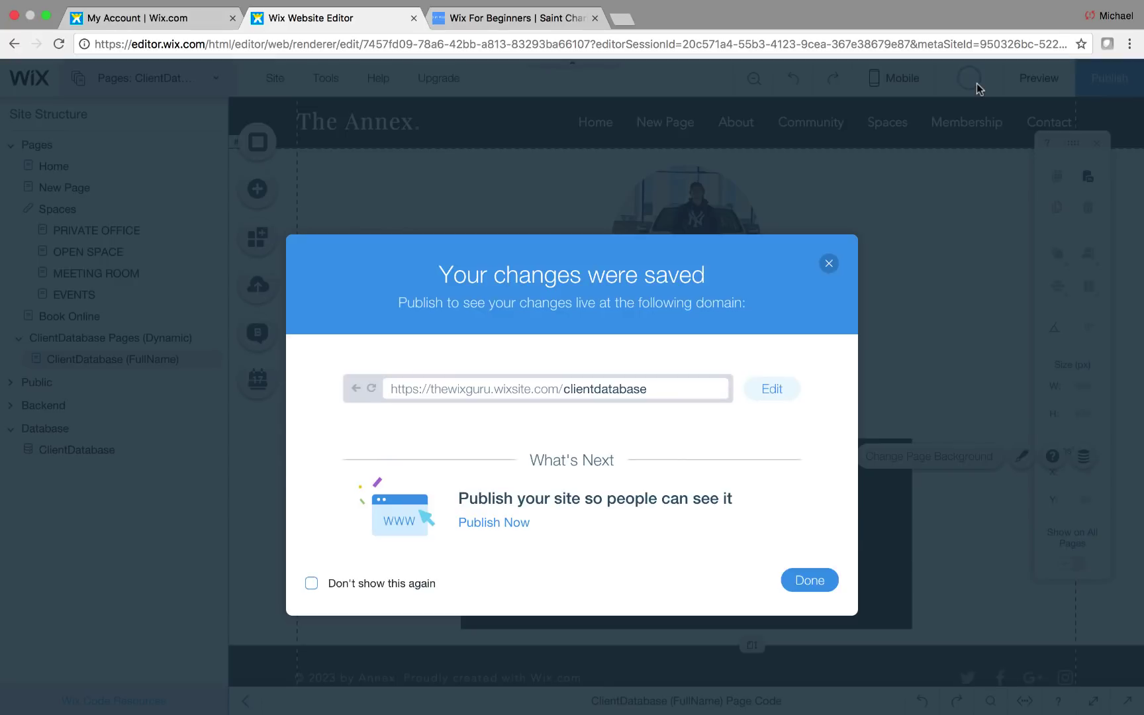
{"action": "left_click", "coordinate": [799, 577]}
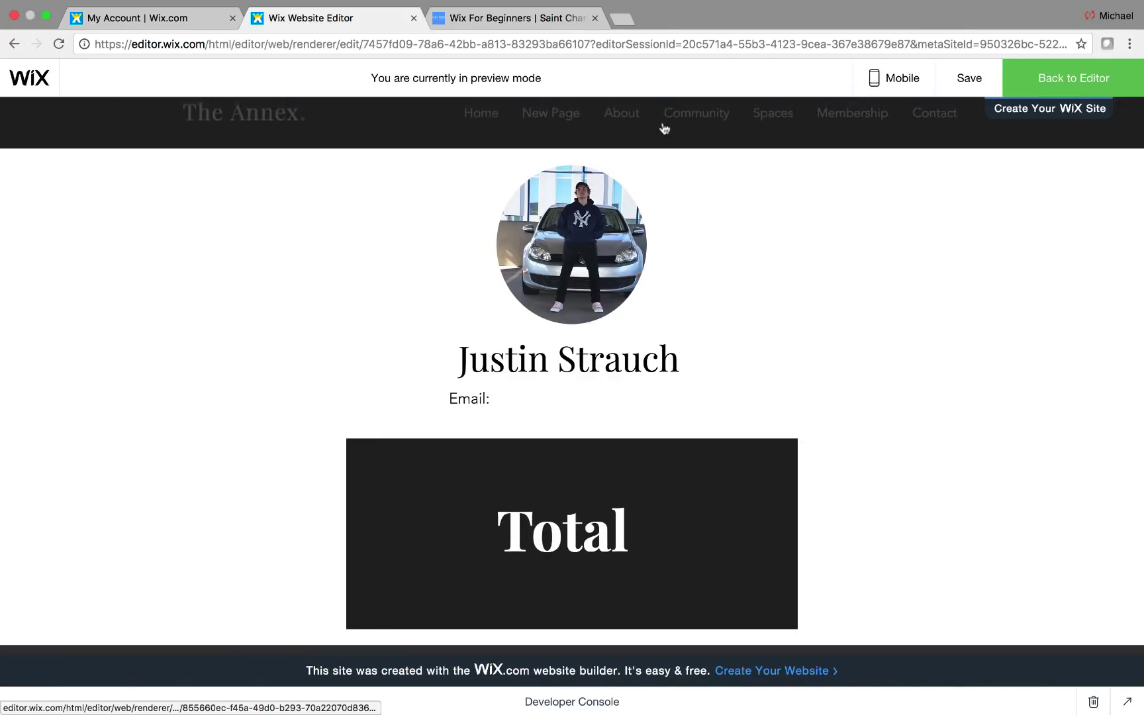
{"action": "left_click", "coordinate": [566, 132]}
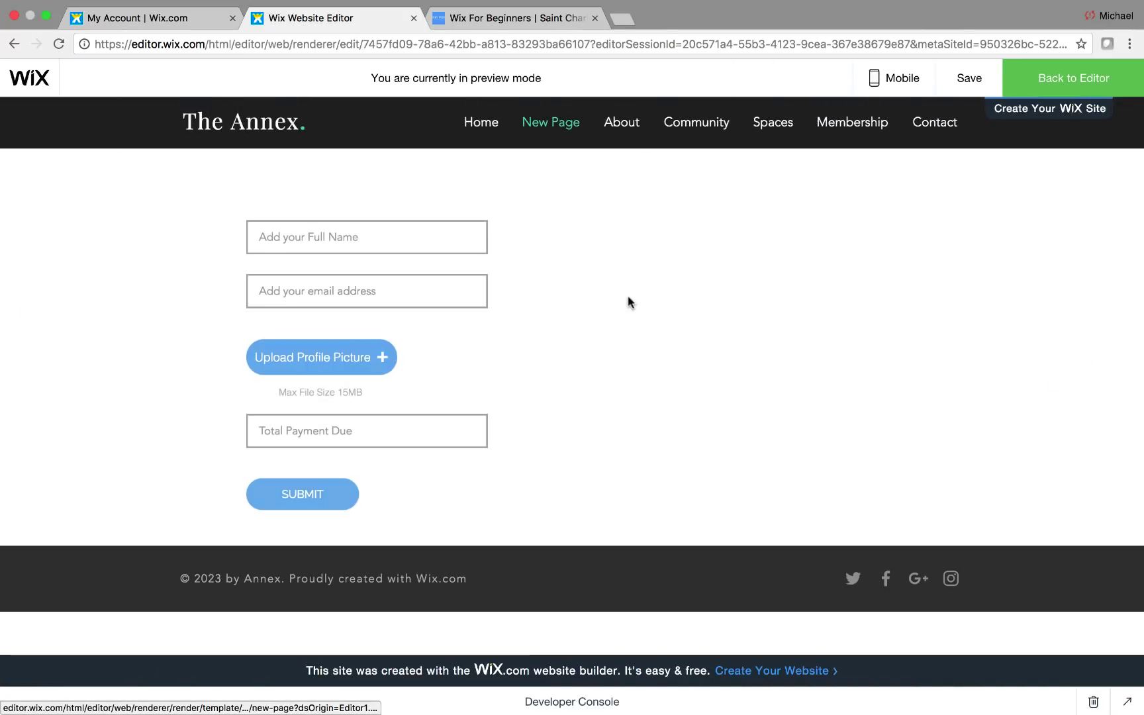
Fill in the test client's full name and email address
{"action": "left_click", "coordinate": [355, 233]}
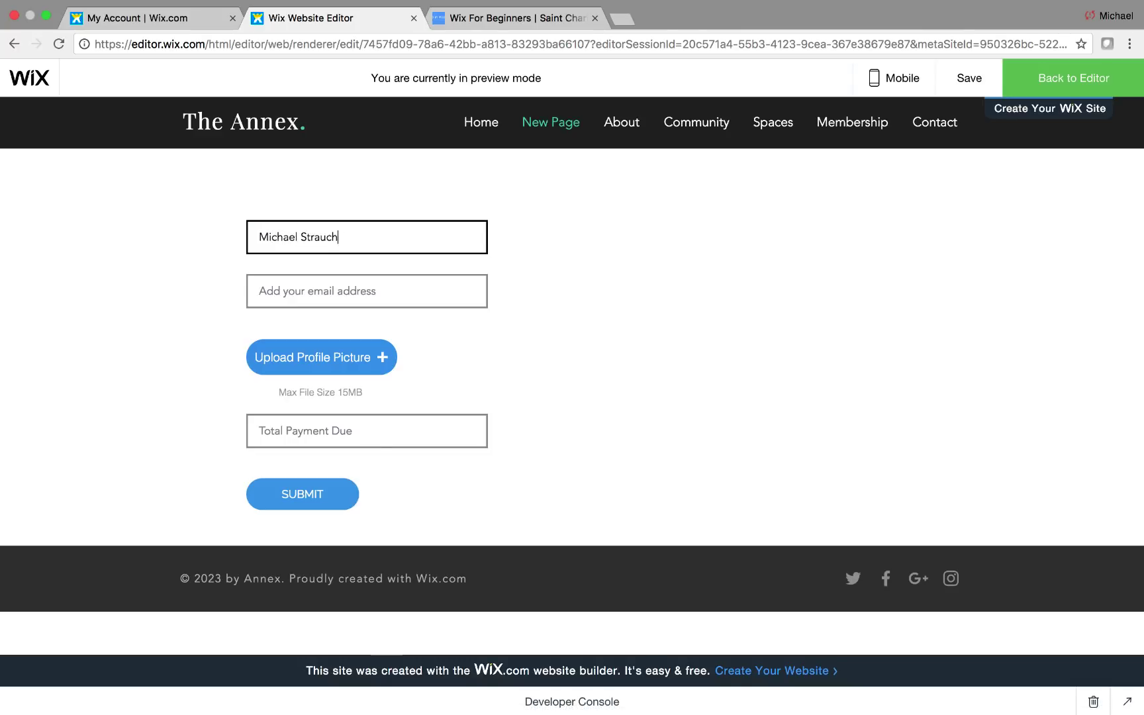
{"action": "key", "text": "Tab"}
{"action": "type", "text": "co"}
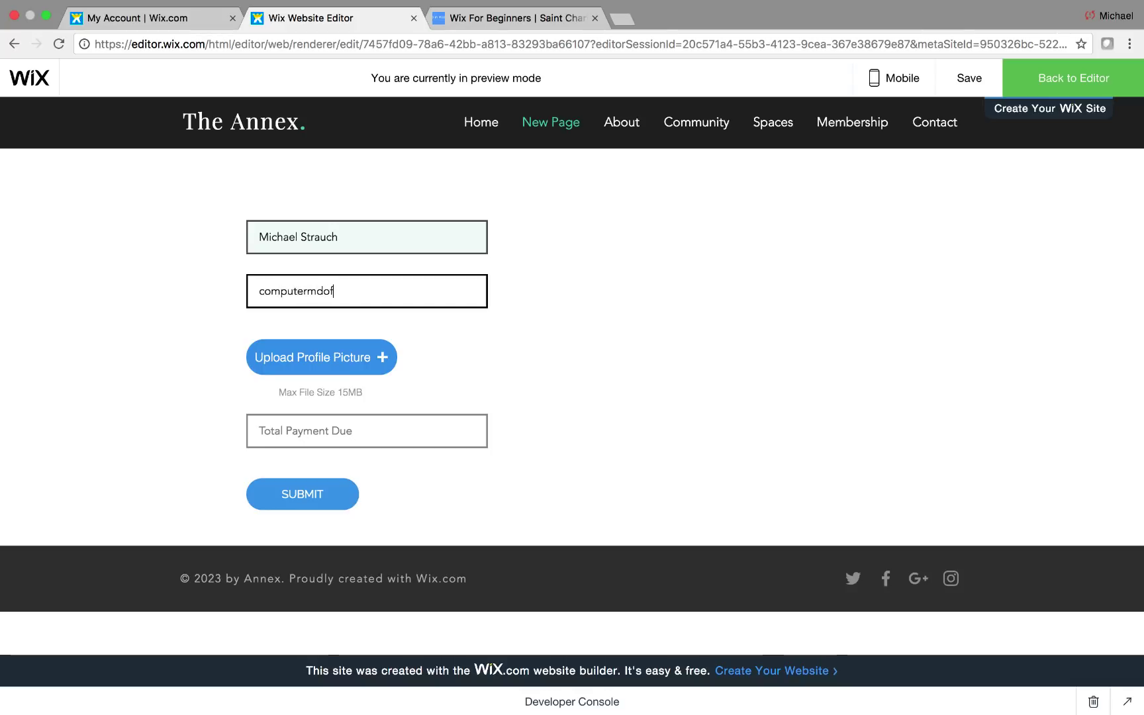
{"action": "type", "text": "gmail.co,"}
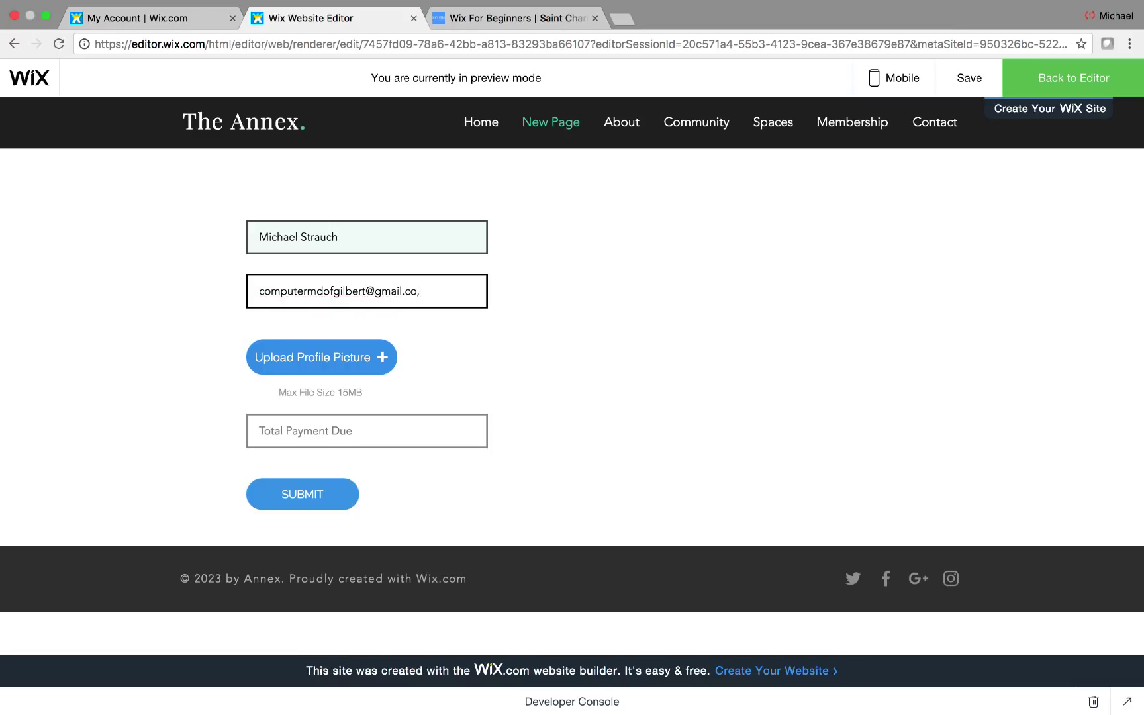
Upload Magazine Profile Picture.JPG from the Senior Pictures folder as the profile picture
{"action": "left_click", "coordinate": [331, 357]}
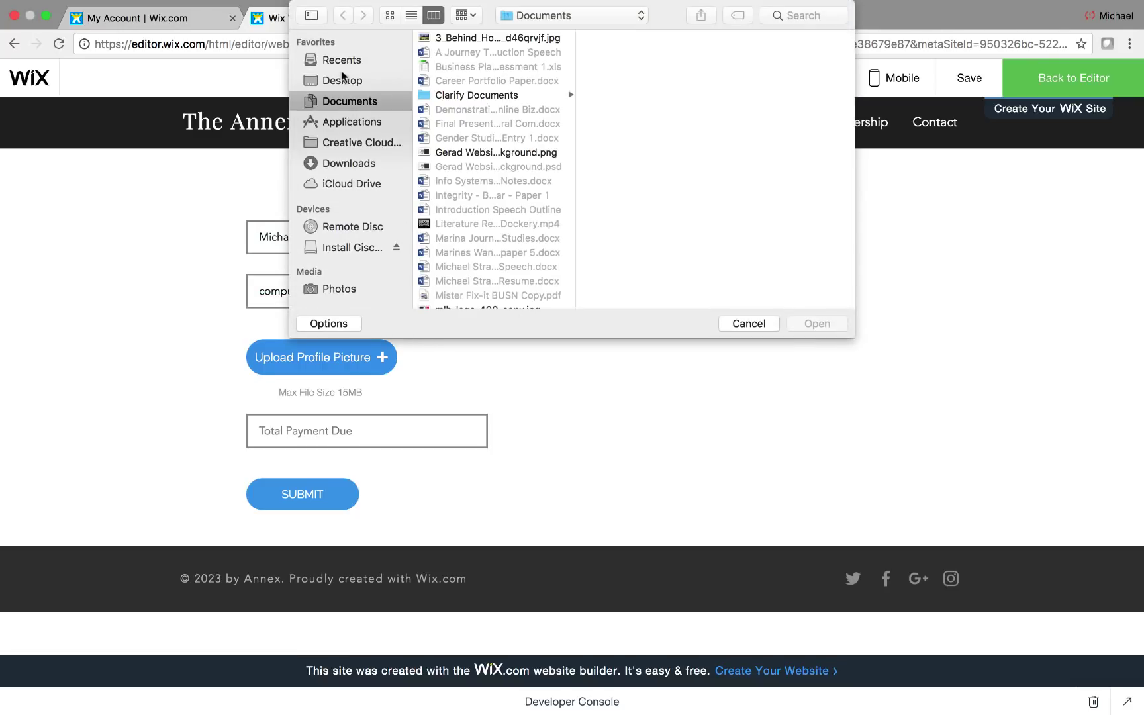
{"action": "left_click", "coordinate": [341, 59]}
{"action": "left_click", "coordinate": [342, 80]}
{"action": "scroll", "coordinate": [487, 137], "scroll_direction": "down", "scroll_amount": 8}
{"action": "left_click", "coordinate": [486, 232]}
{"action": "left_click", "coordinate": [487, 218]}
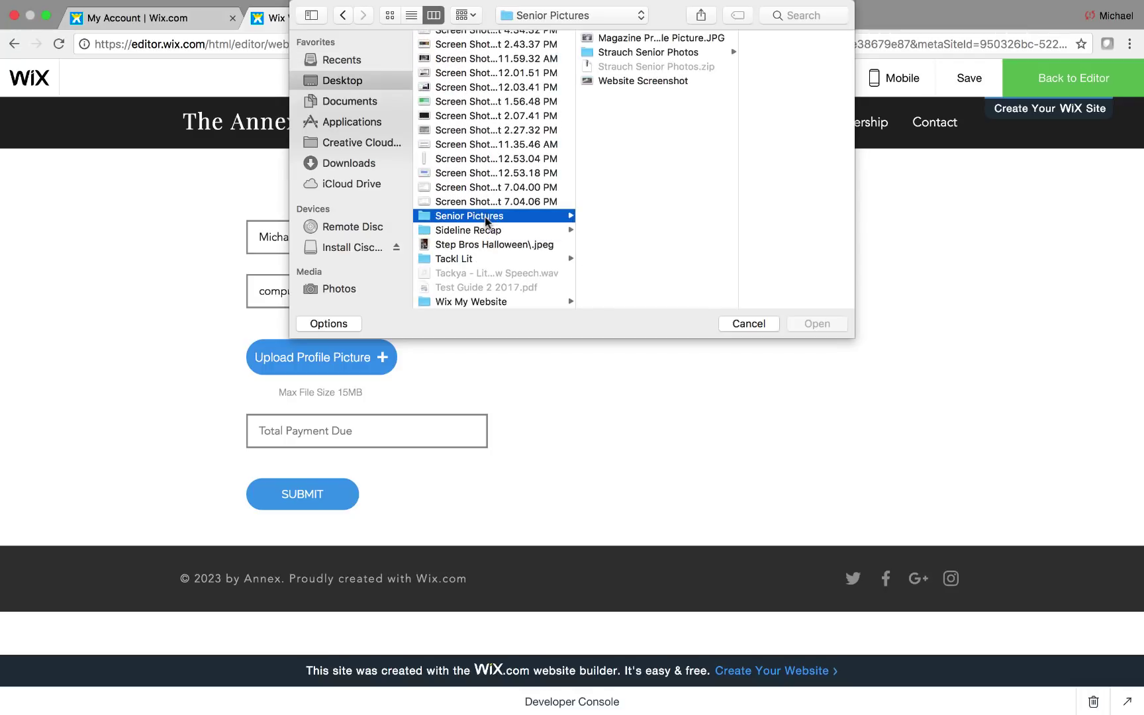
{"action": "double_click", "coordinate": [672, 40]}
Enter $1,500 as Total Payment Due, submit the entry, and leave preview
{"action": "left_click", "coordinate": [342, 439]}
{"action": "type", "text": "$"}
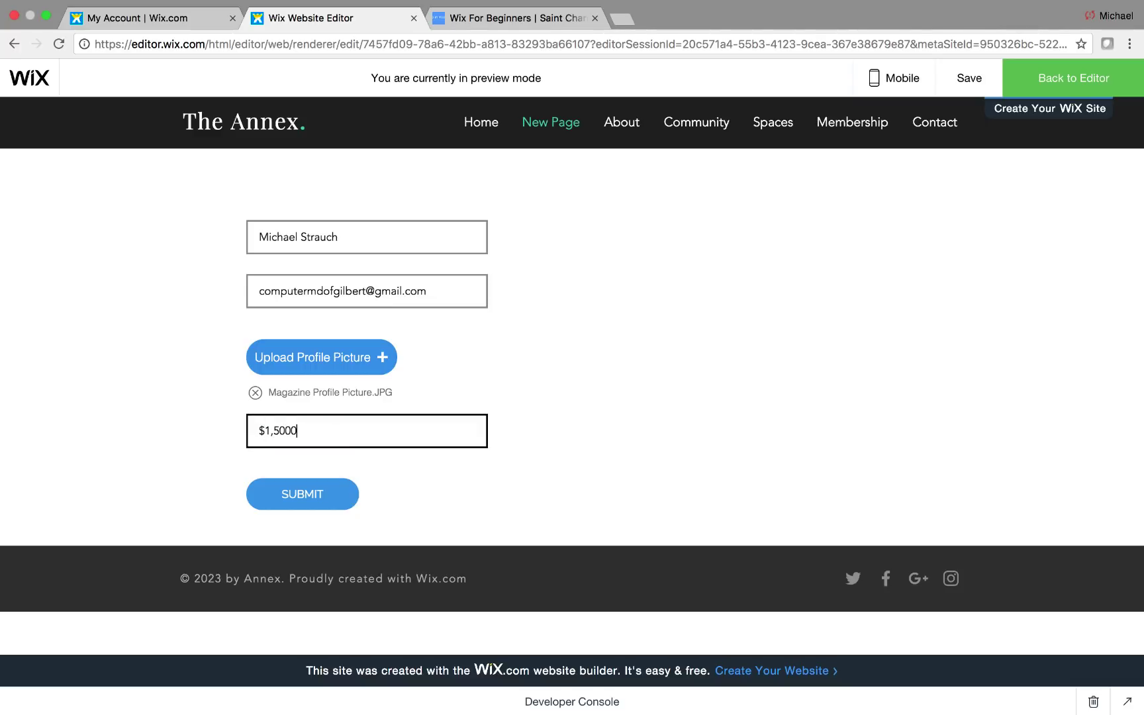
{"action": "type", "text": "1,500"}
{"action": "left_click", "coordinate": [307, 506]}
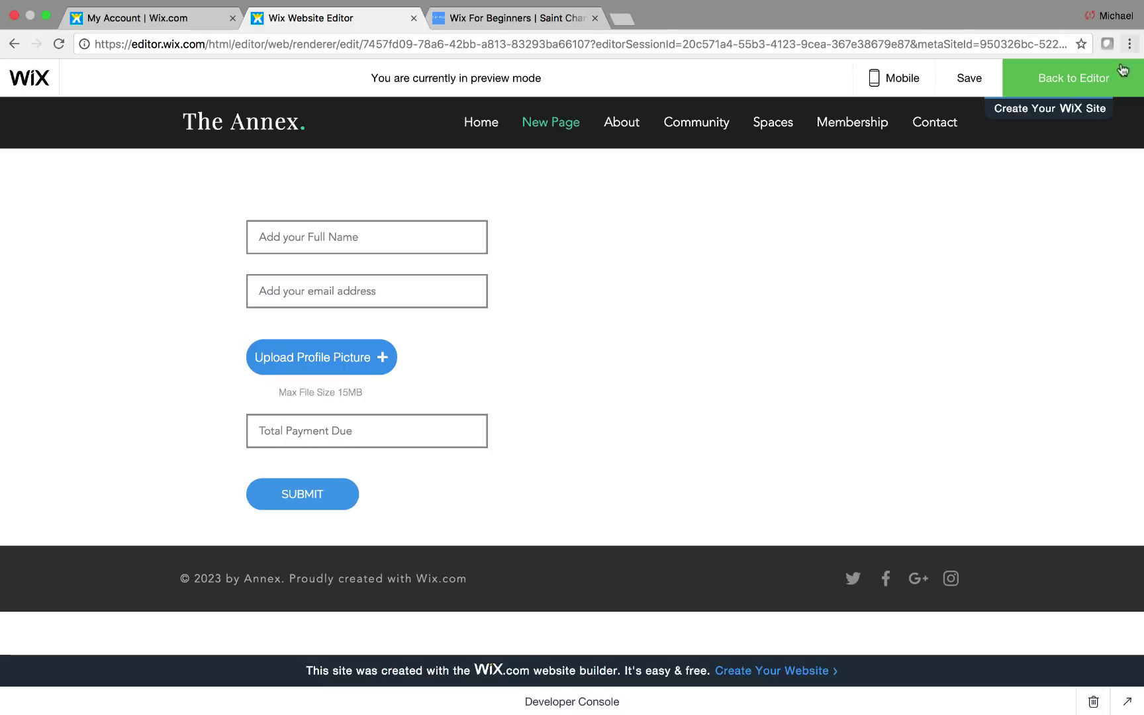
{"action": "left_click", "coordinate": [1088, 80]}
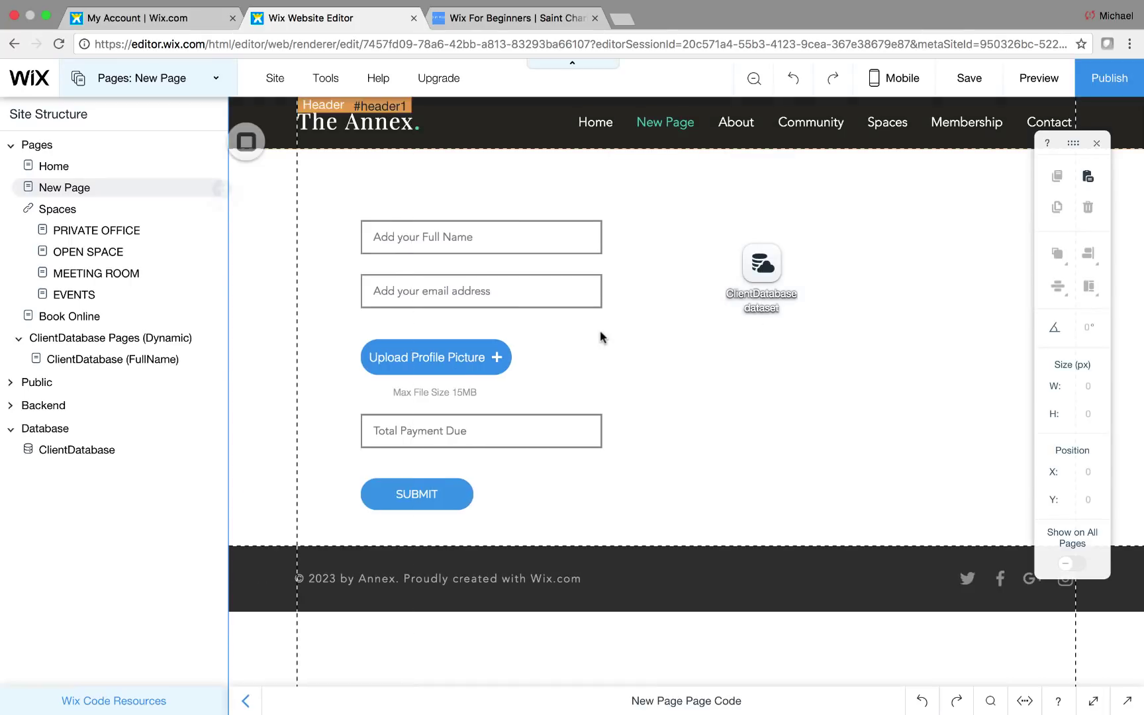
Check the new row in ClientDatabase, then publish from the ClientDatabase (FullName) page and view it live
{"action": "left_click", "coordinate": [84, 451]}
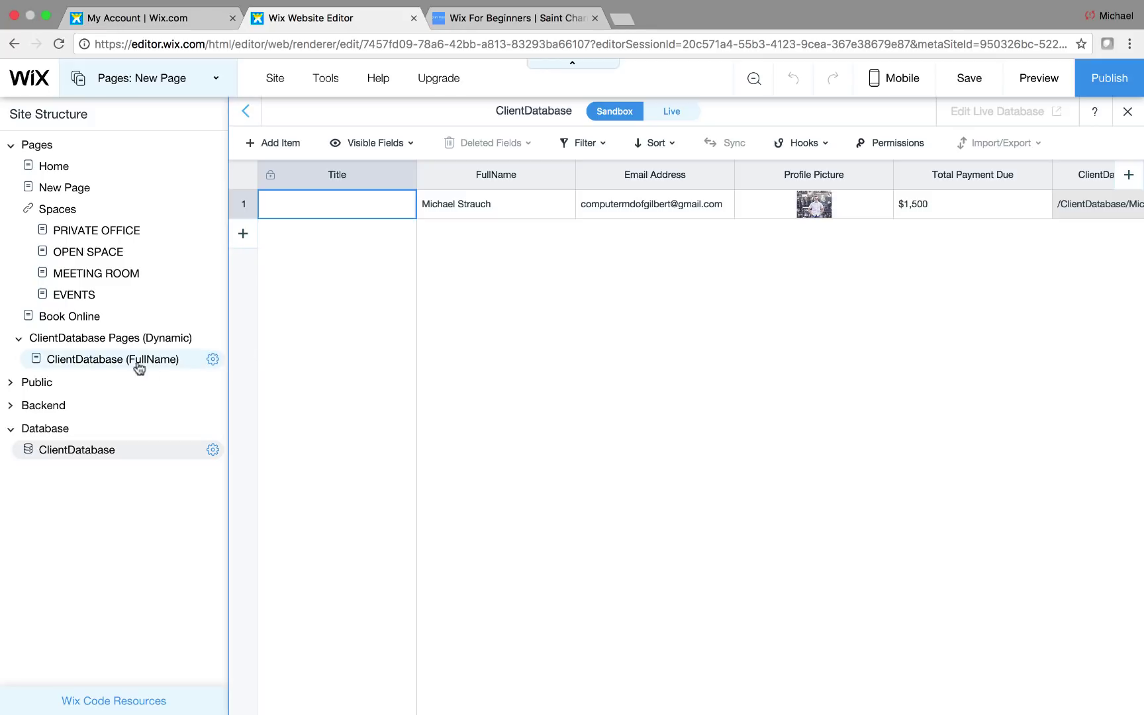
{"action": "left_click", "coordinate": [114, 370]}
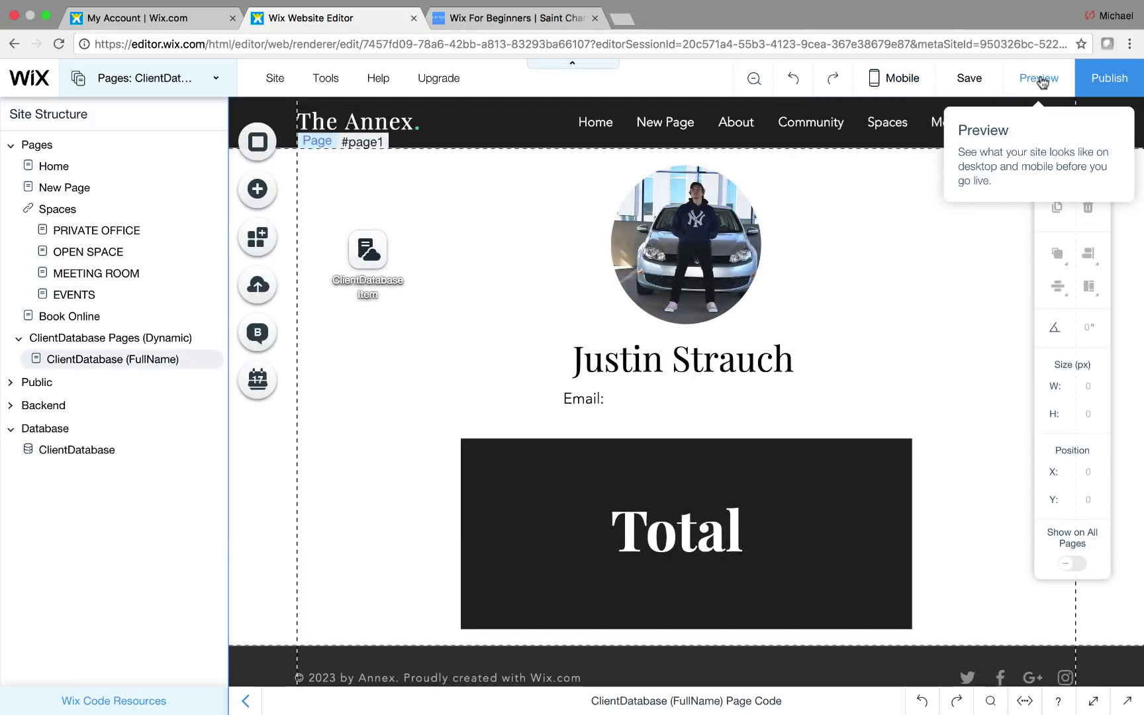
{"action": "left_click", "coordinate": [1100, 77]}
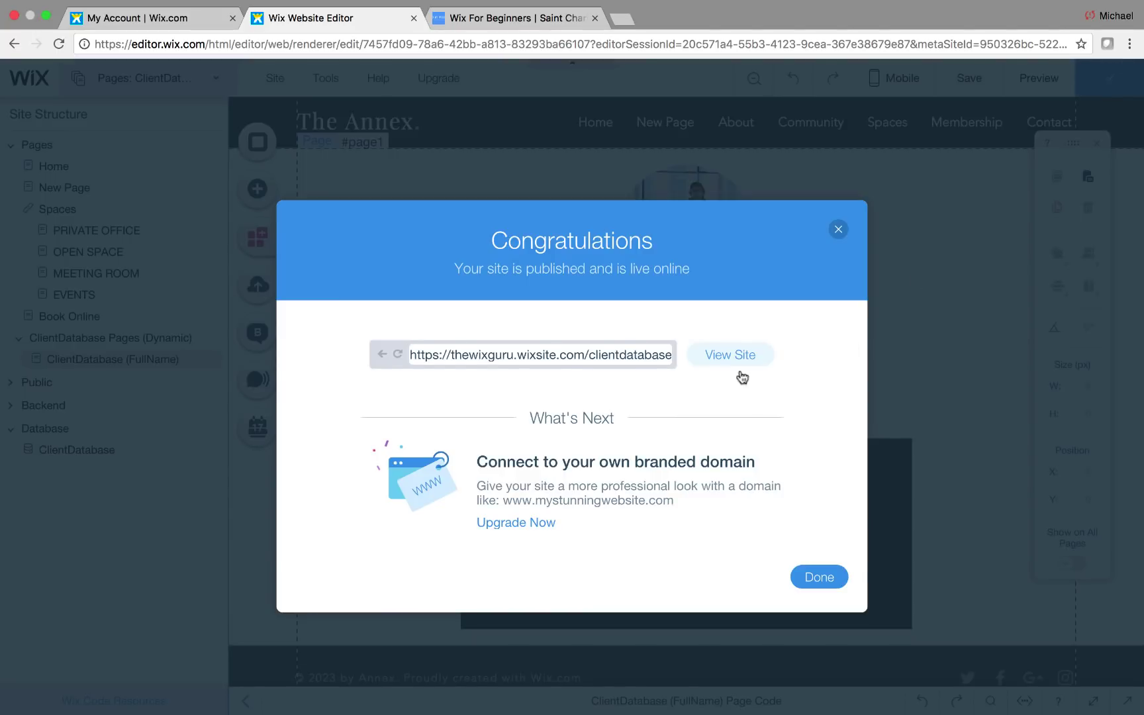
{"action": "left_click", "coordinate": [736, 362]}
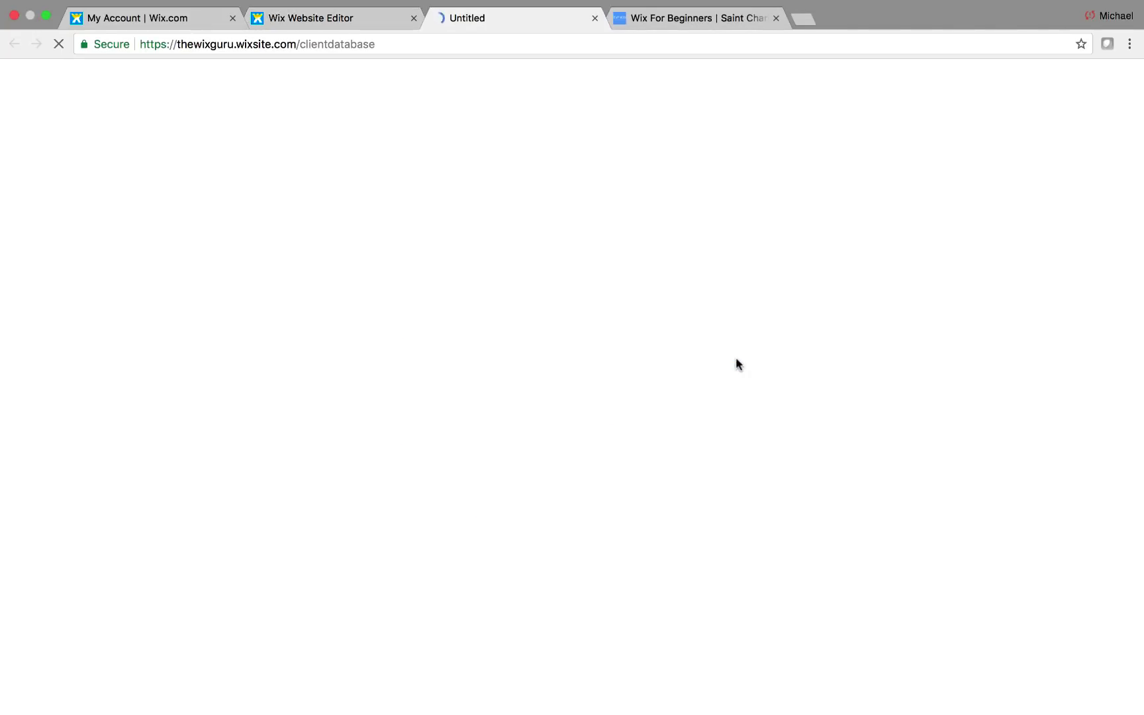
Append the client's name slug to the live /clientdatabase URL, get Error 404, and close that tab
{"action": "left_click", "coordinate": [421, 44]}
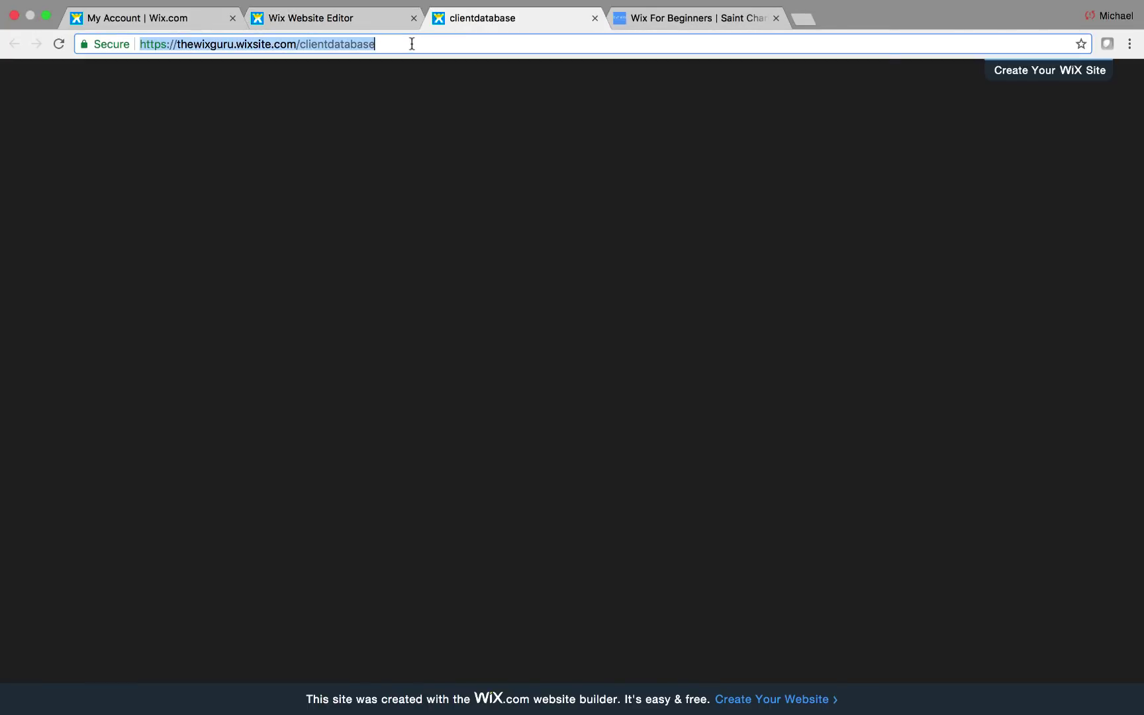
{"action": "left_click", "coordinate": [412, 44]}
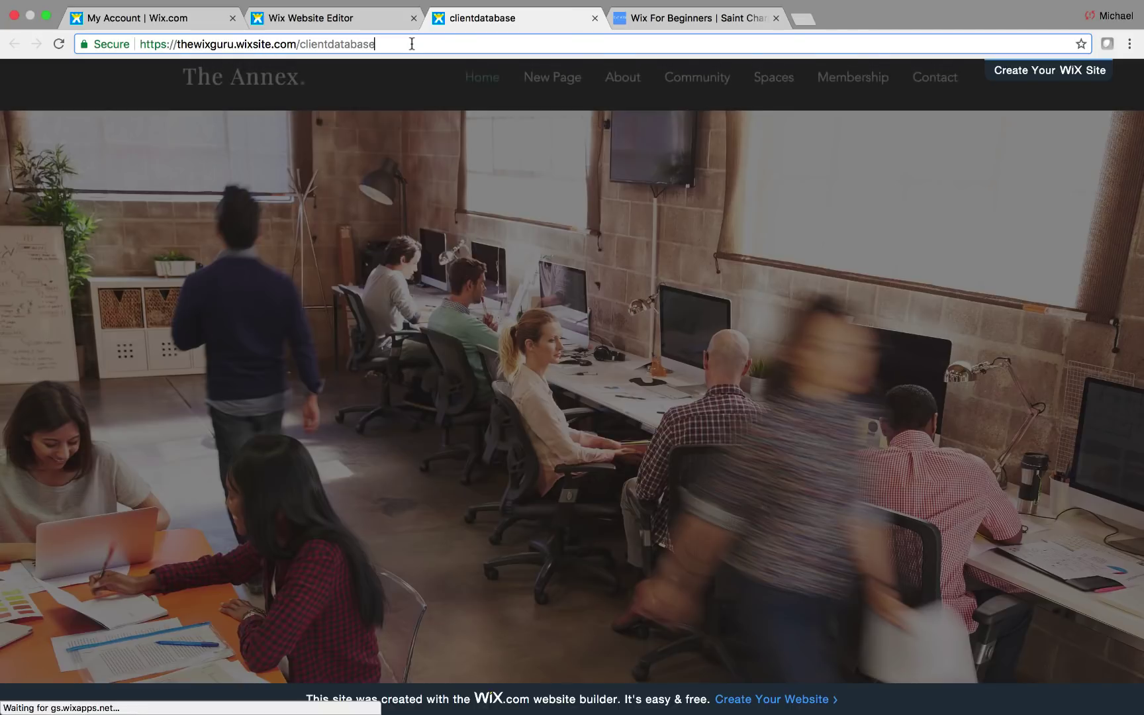
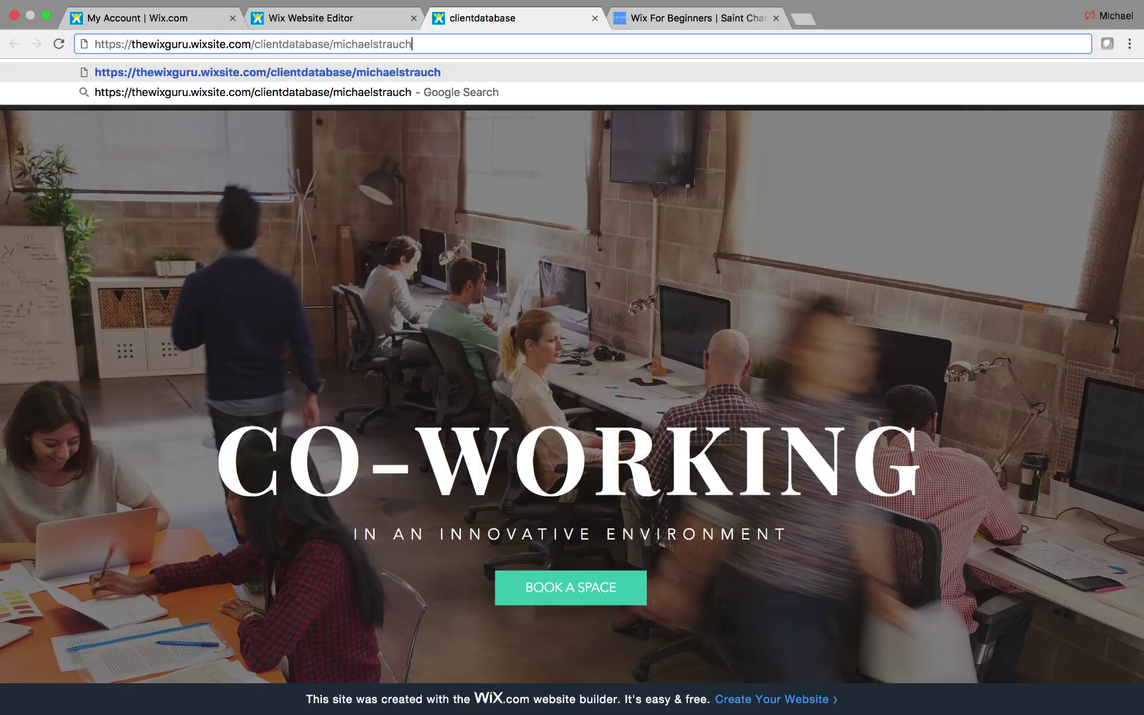
{"action": "key", "text": "Return"}
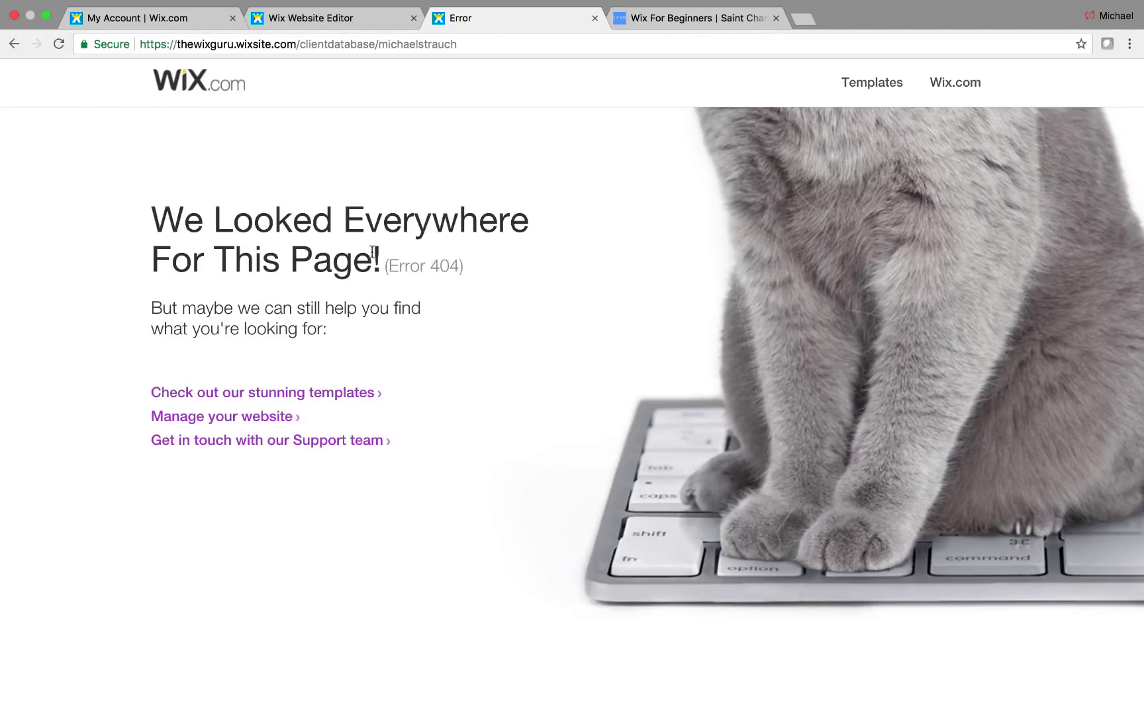
{"action": "left_click", "coordinate": [594, 19]}
Sync all ClientDatabase items using 'Copy all items to Live', then select the item's page link
{"action": "left_click", "coordinate": [289, 19]}
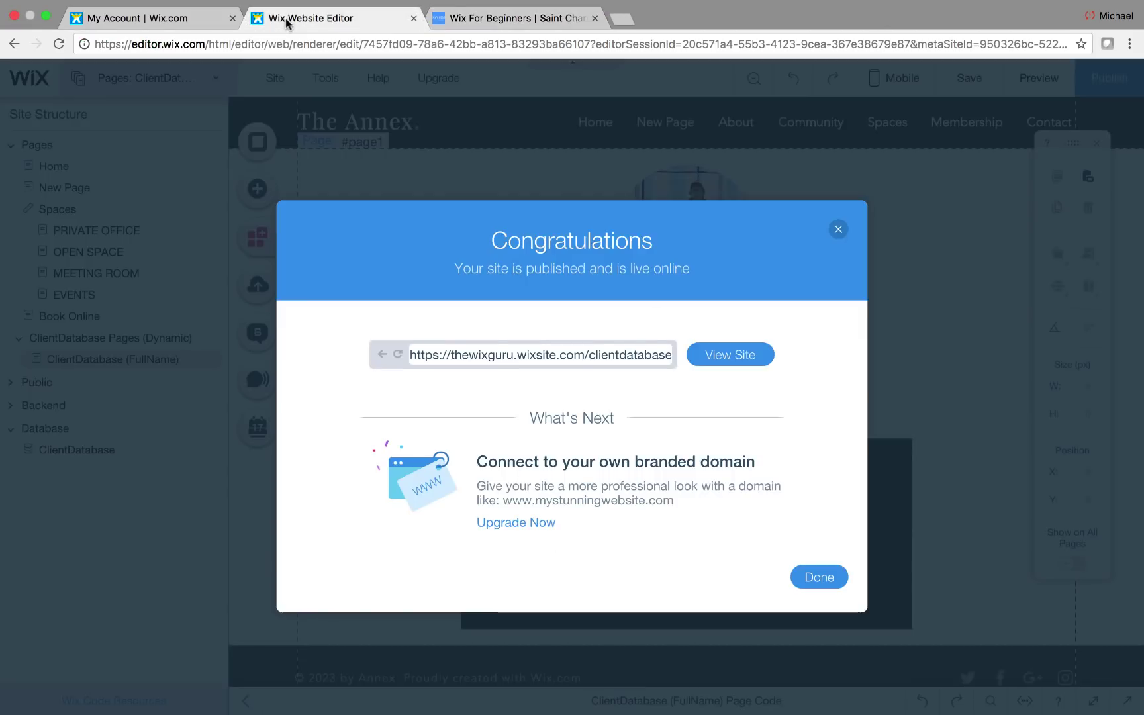
{"action": "left_click", "coordinate": [838, 588]}
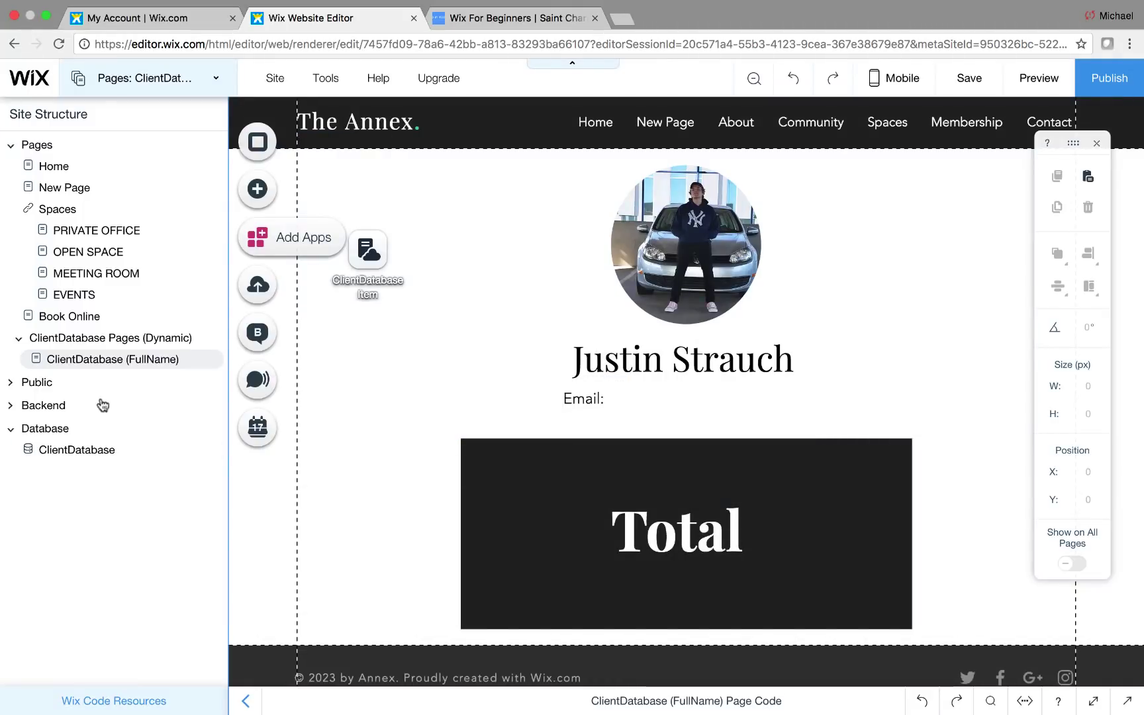
{"action": "left_click", "coordinate": [64, 449]}
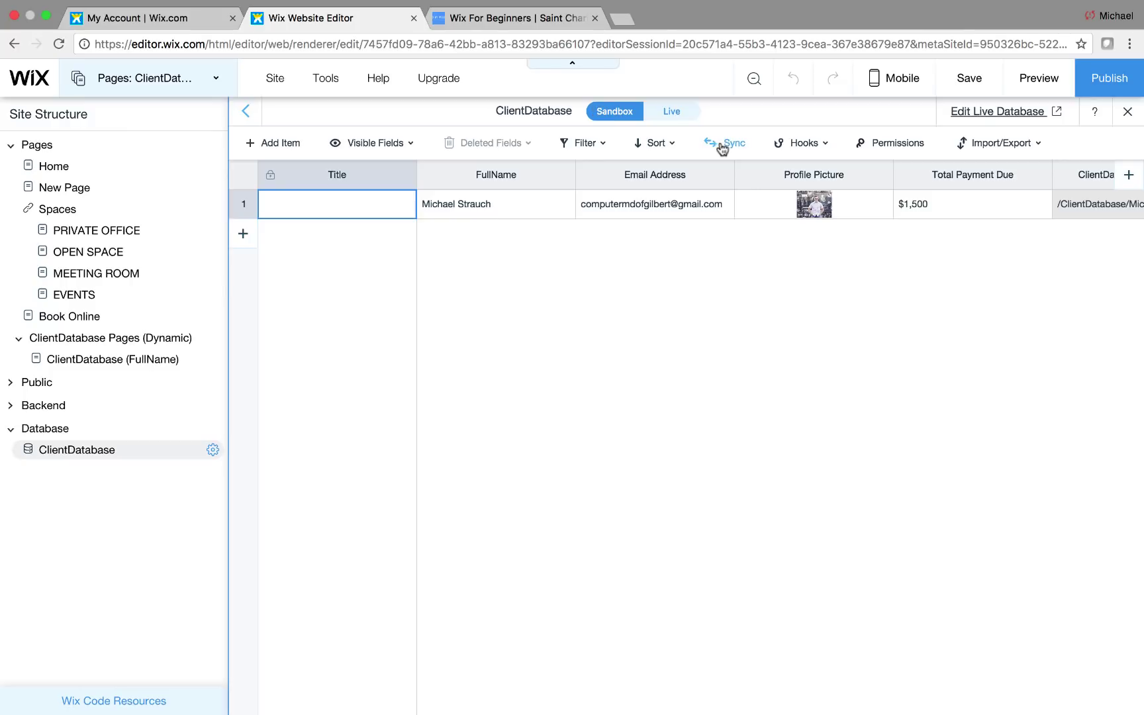
{"action": "left_click", "coordinate": [723, 144]}
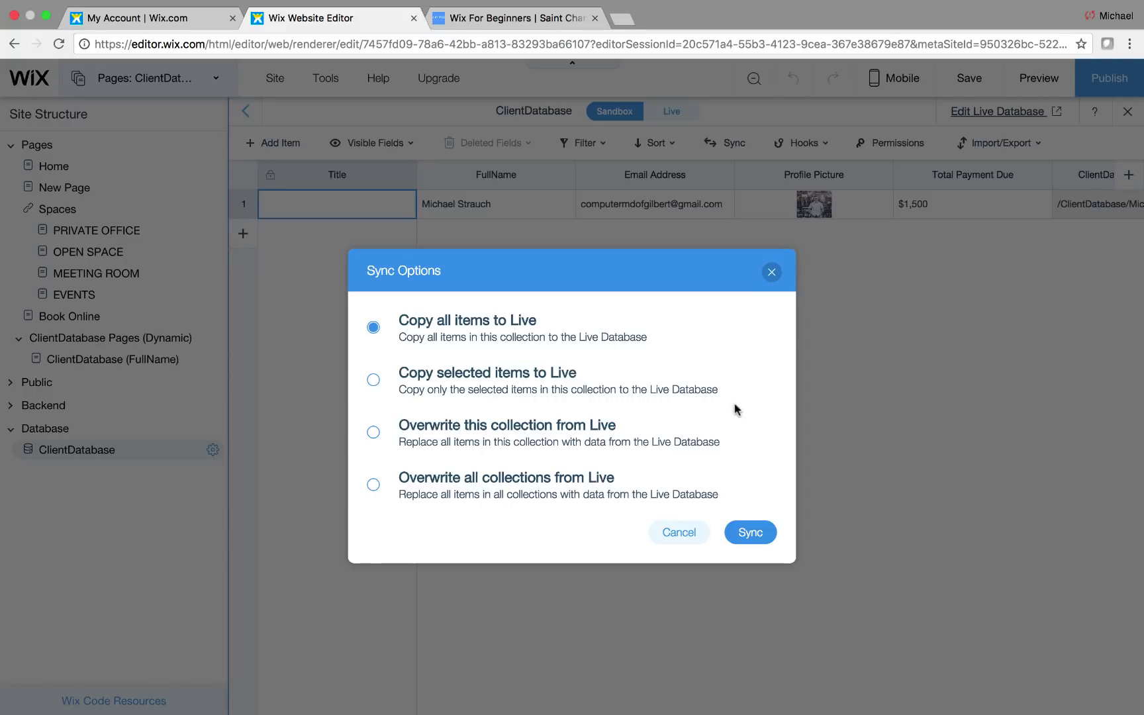
{"action": "left_click", "coordinate": [755, 535]}
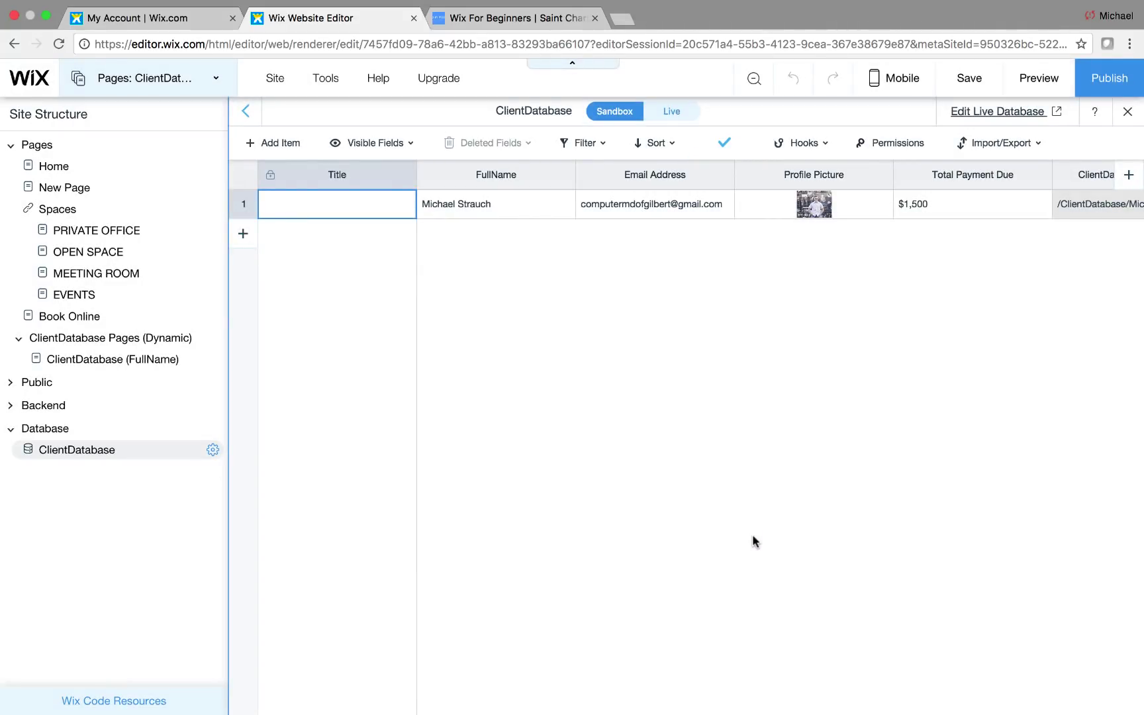
{"action": "scroll", "coordinate": [755, 542], "scroll_direction": "right", "scroll_amount": 3}
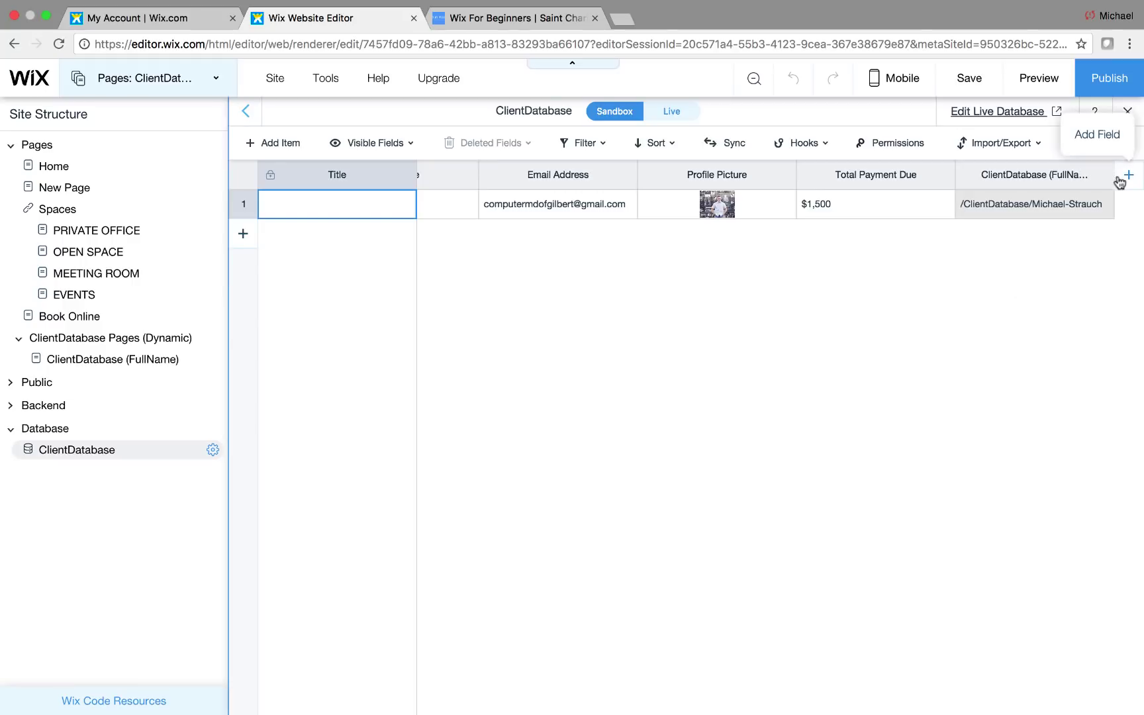
{"action": "left_click", "coordinate": [1107, 203]}
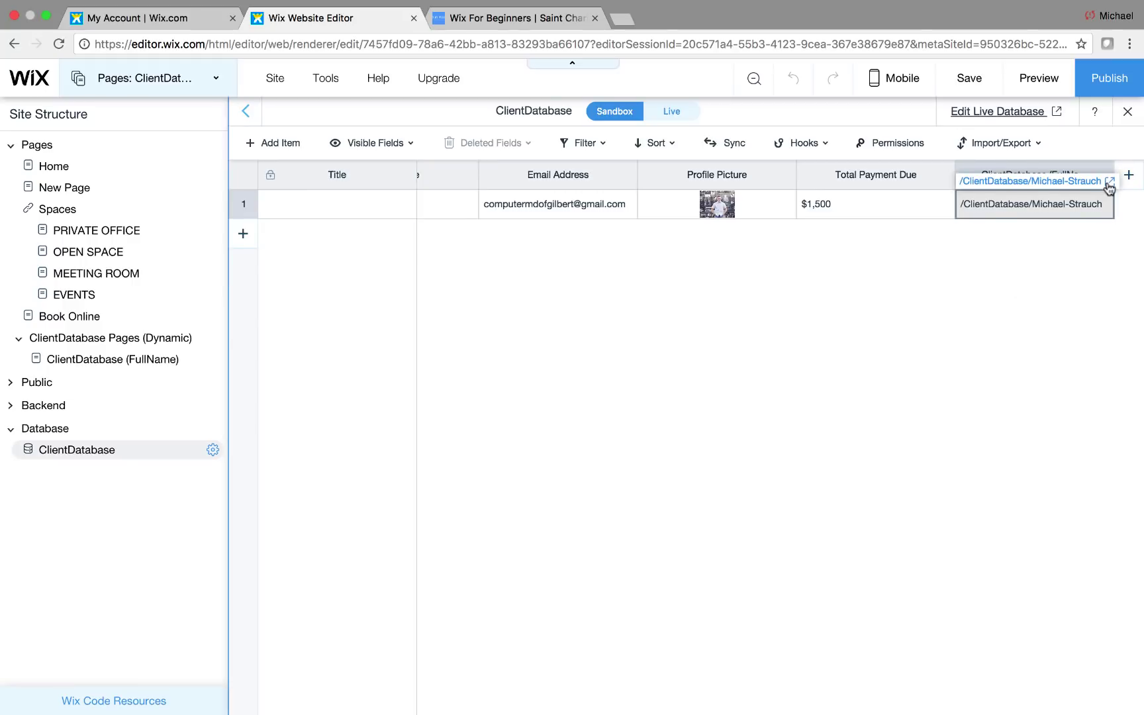
Preview the client's item page from its link, then go back to editing
{"action": "left_click", "coordinate": [1107, 185]}
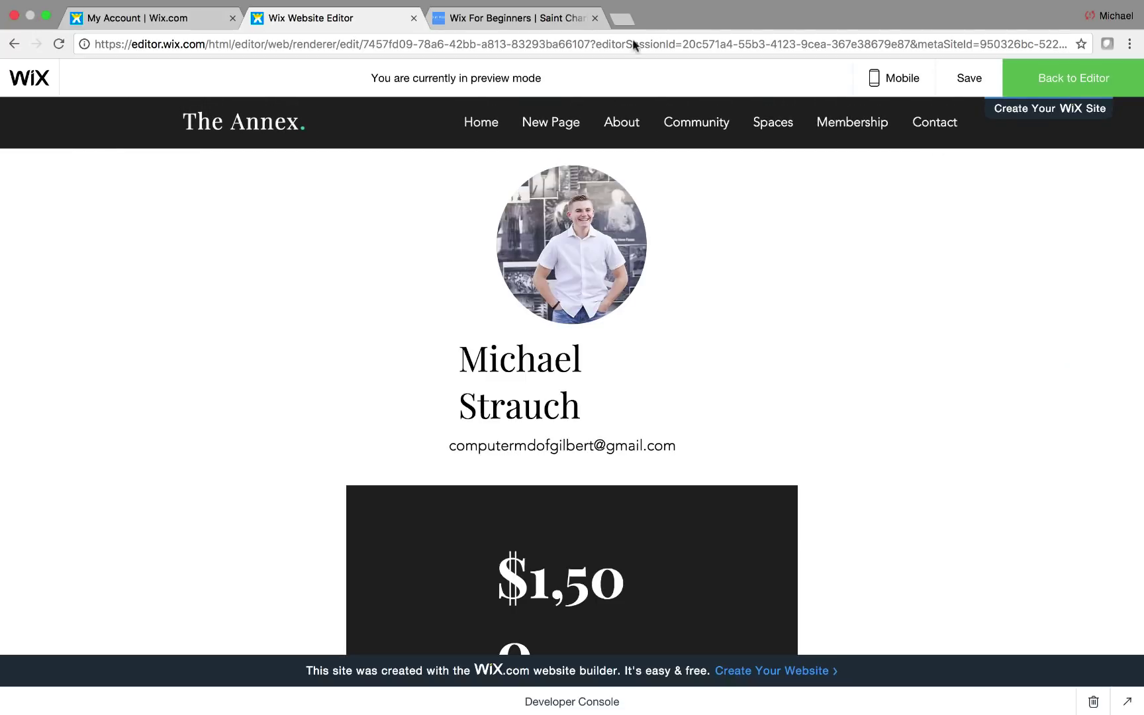
{"action": "left_click", "coordinate": [621, 18]}
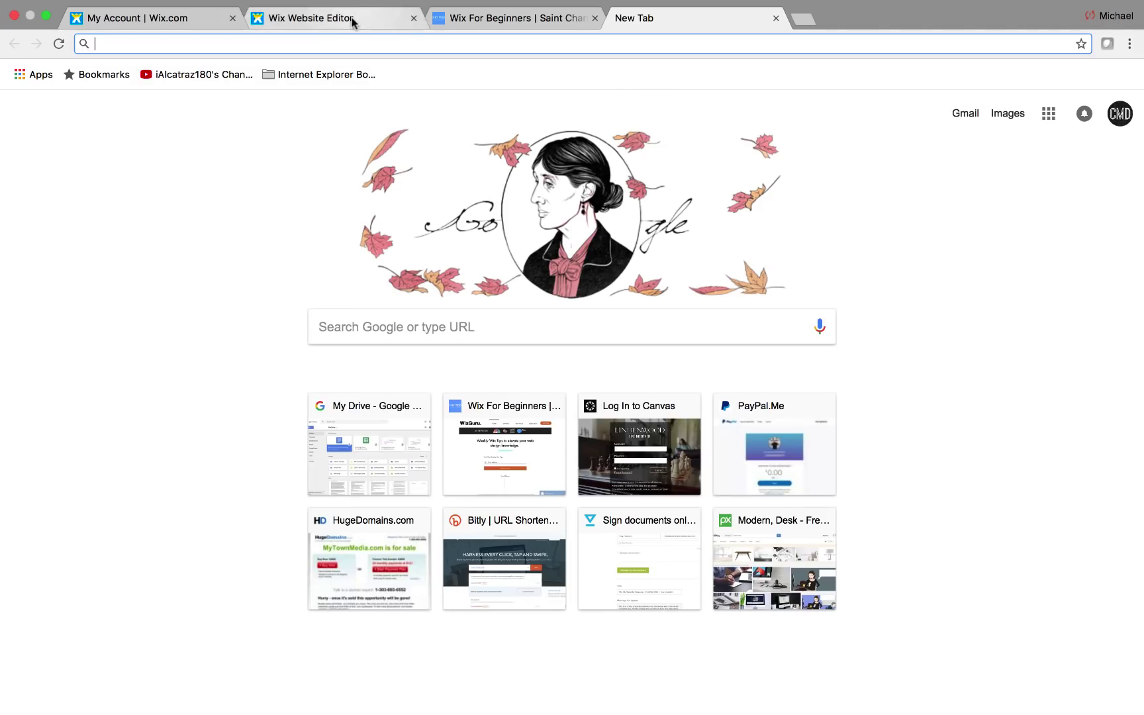
{"action": "left_click", "coordinate": [352, 20]}
{"action": "left_click", "coordinate": [1053, 80]}
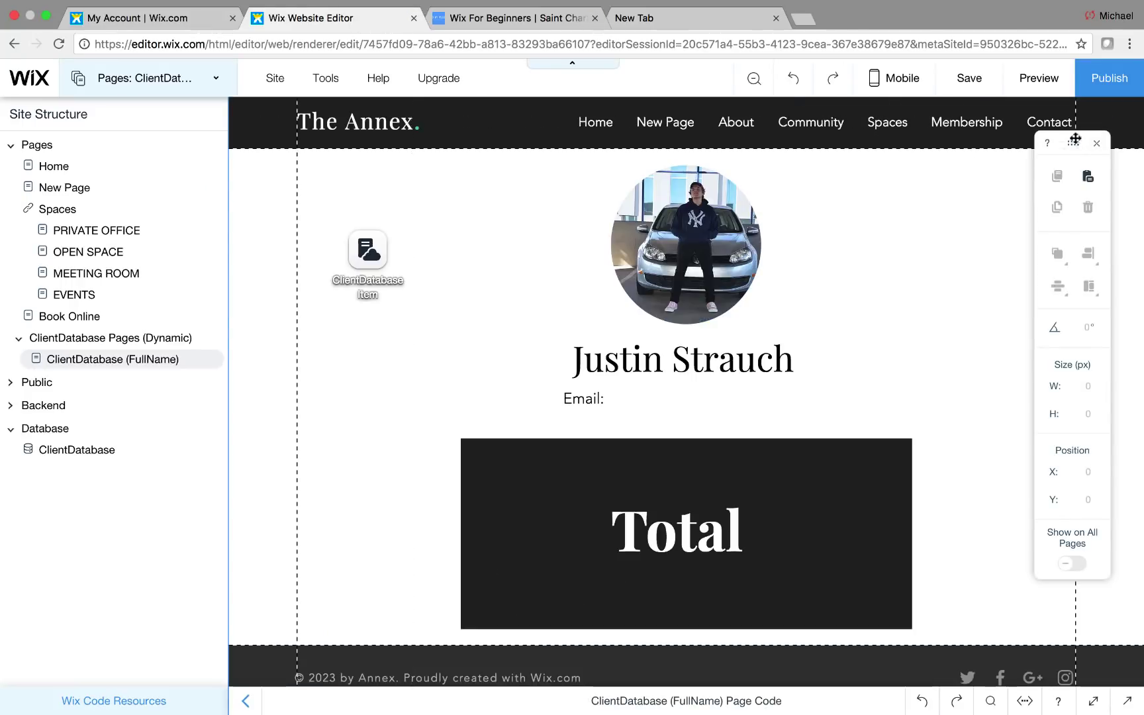
Republish the site, close the empty extra tab, and open the live site
{"action": "left_click", "coordinate": [1109, 78]}
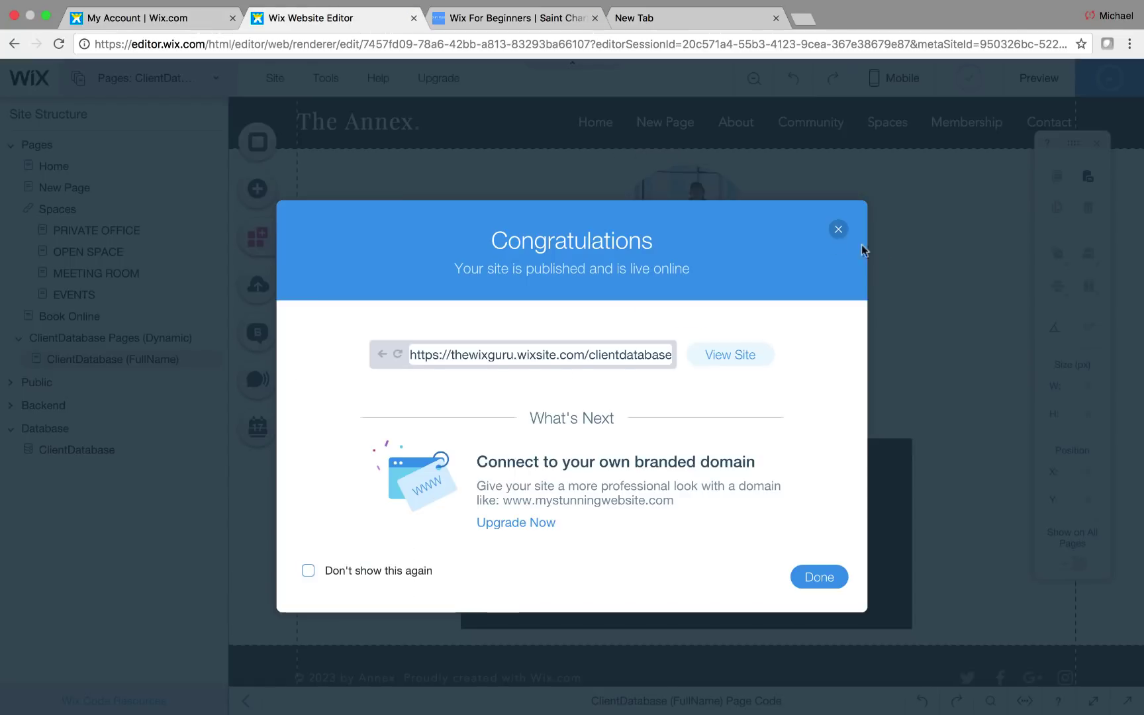
{"action": "left_click", "coordinate": [817, 575]}
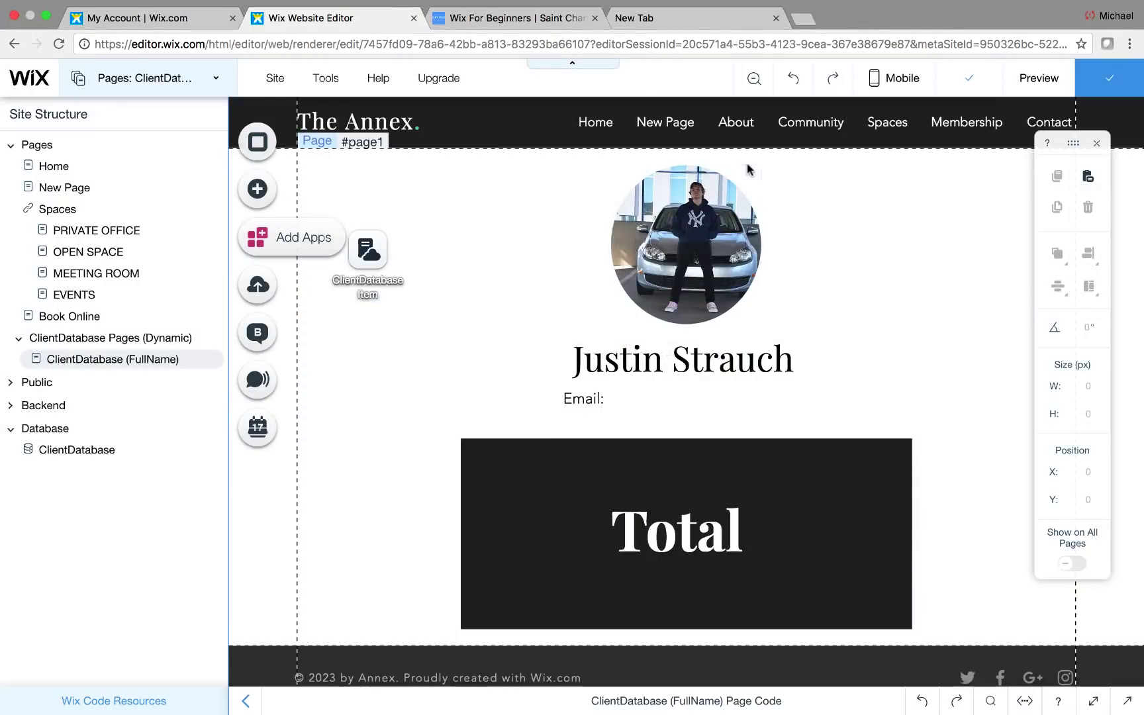
{"action": "left_click", "coordinate": [685, 20]}
{"action": "left_click", "coordinate": [776, 18]}
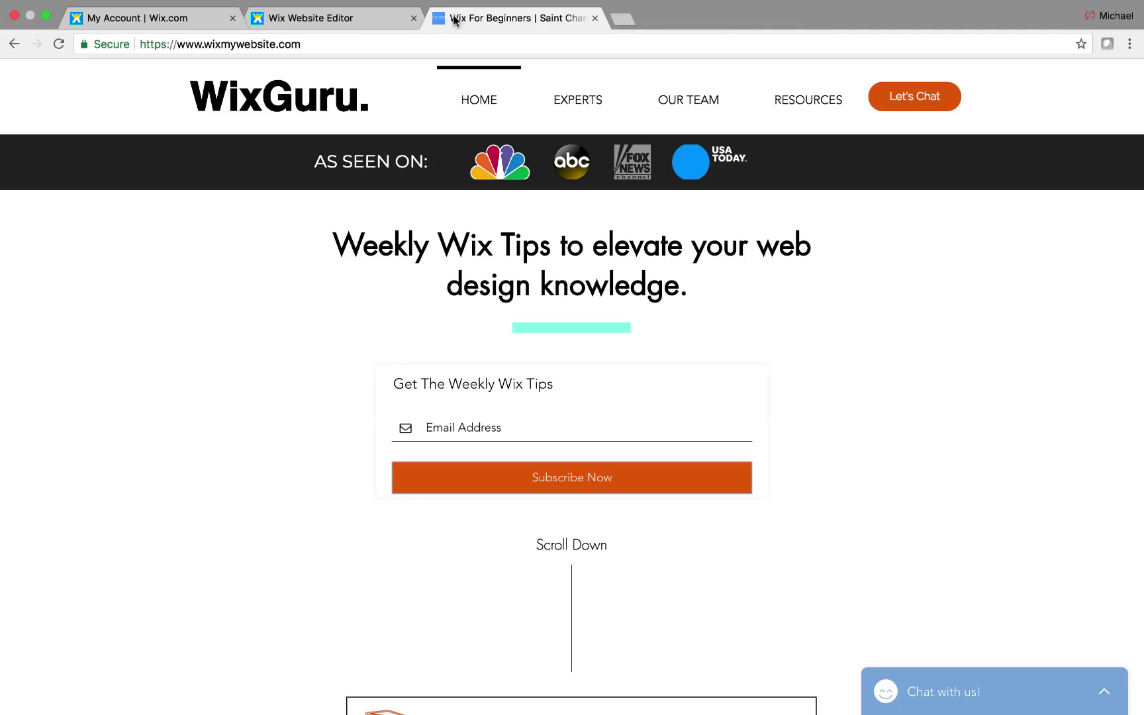
{"action": "left_click", "coordinate": [342, 18]}
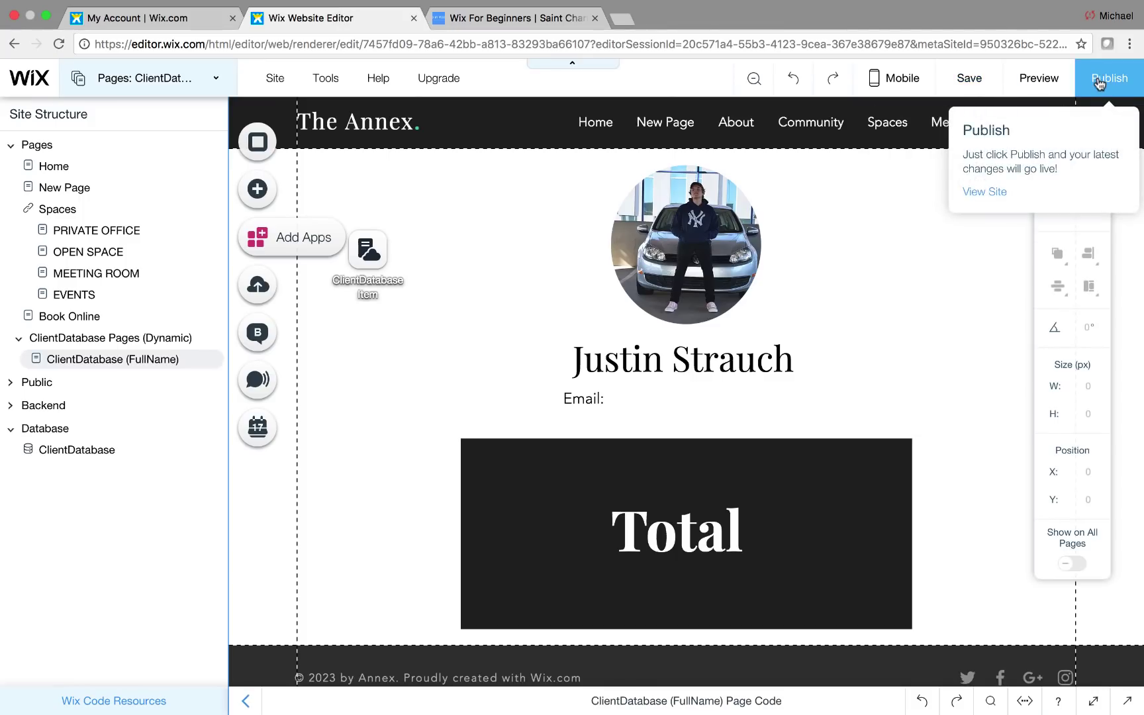
{"action": "left_click", "coordinate": [980, 193]}
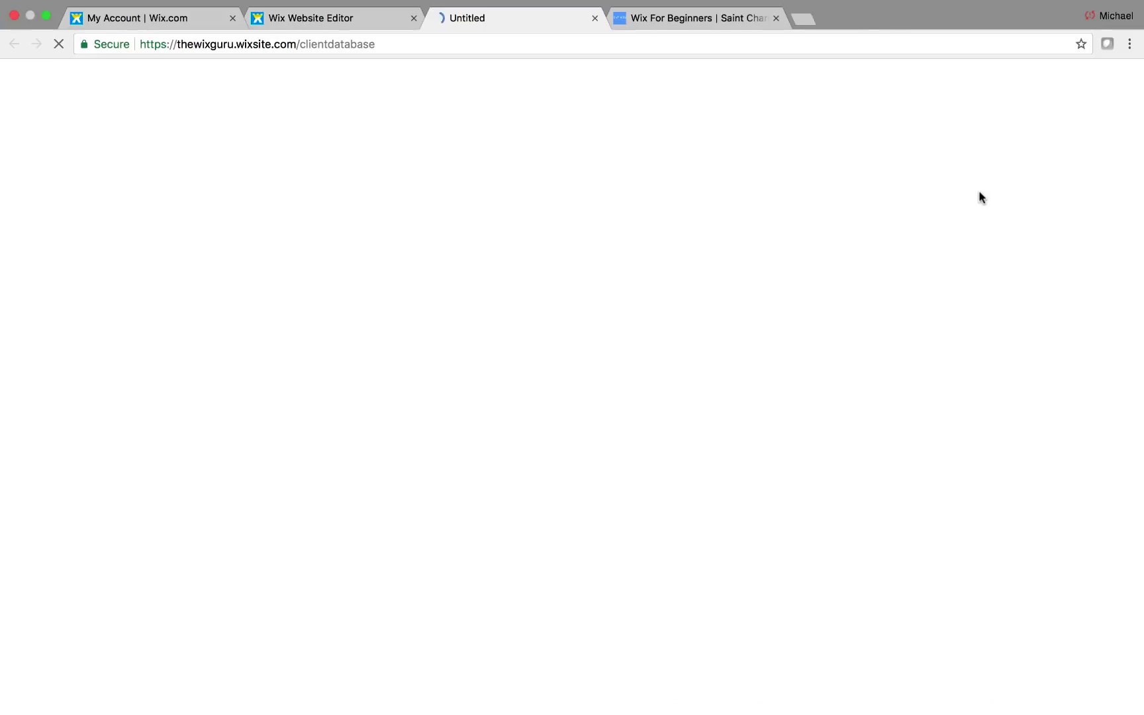
Append '/clientdatabase/' plus the client's name slug to the live URL, get a 404, and close it
{"action": "left_click", "coordinate": [456, 43]}
{"action": "left_click", "coordinate": [456, 43]}
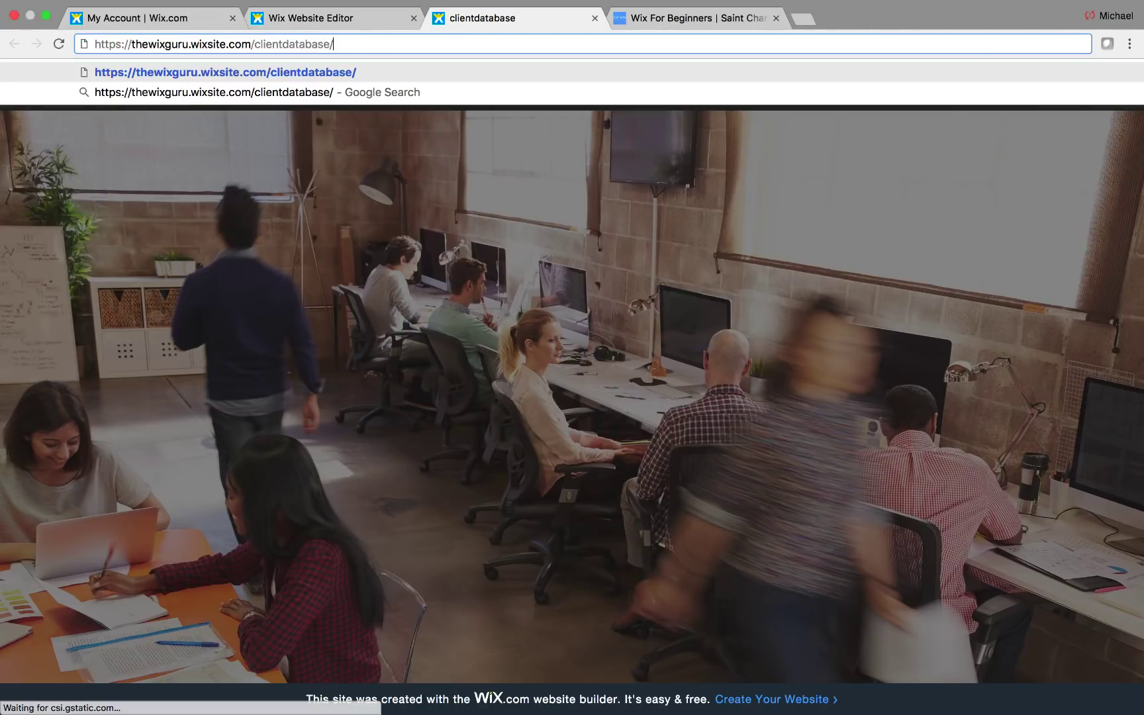
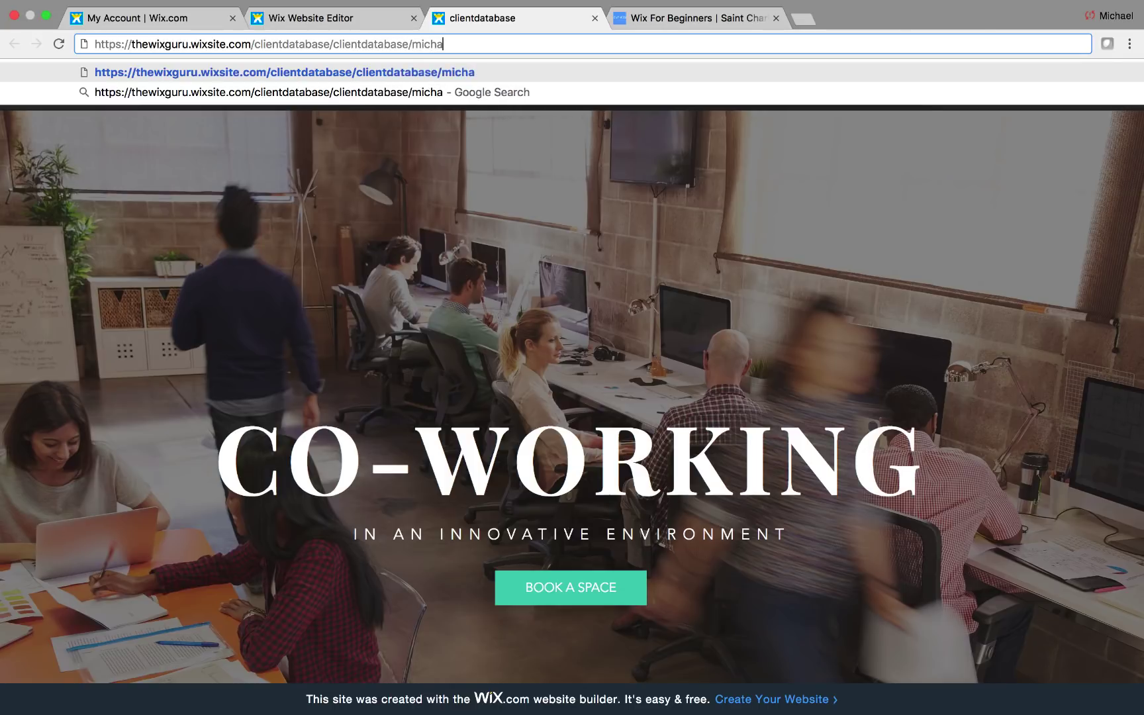
{"action": "key", "text": "Return"}
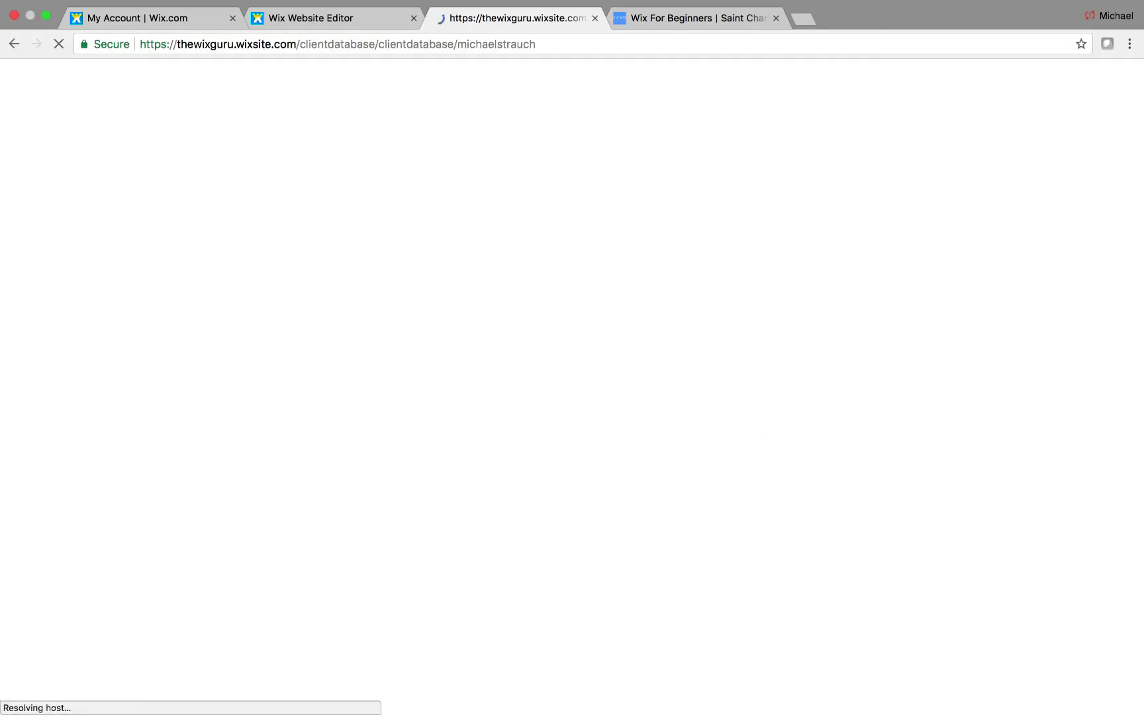
{"action": "left_click", "coordinate": [594, 19]}
{"action": "left_click", "coordinate": [334, 18]}
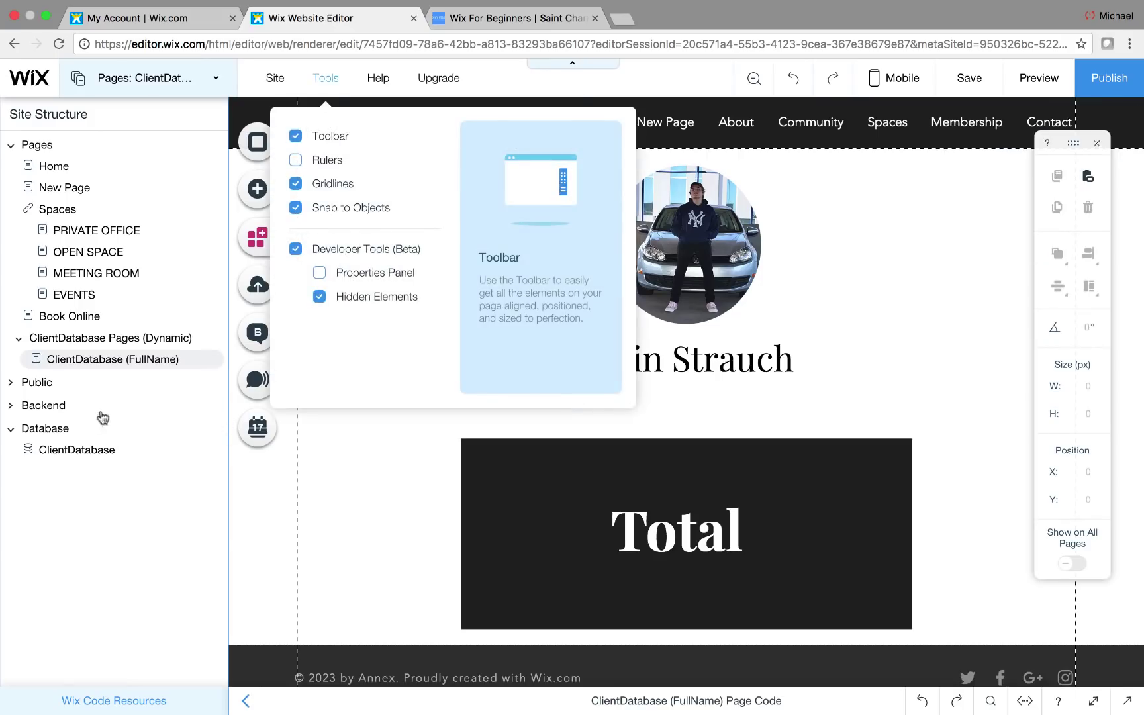
Open the ClientDatabase table and preview the item's dynamic page from its link
{"action": "left_click", "coordinate": [77, 450]}
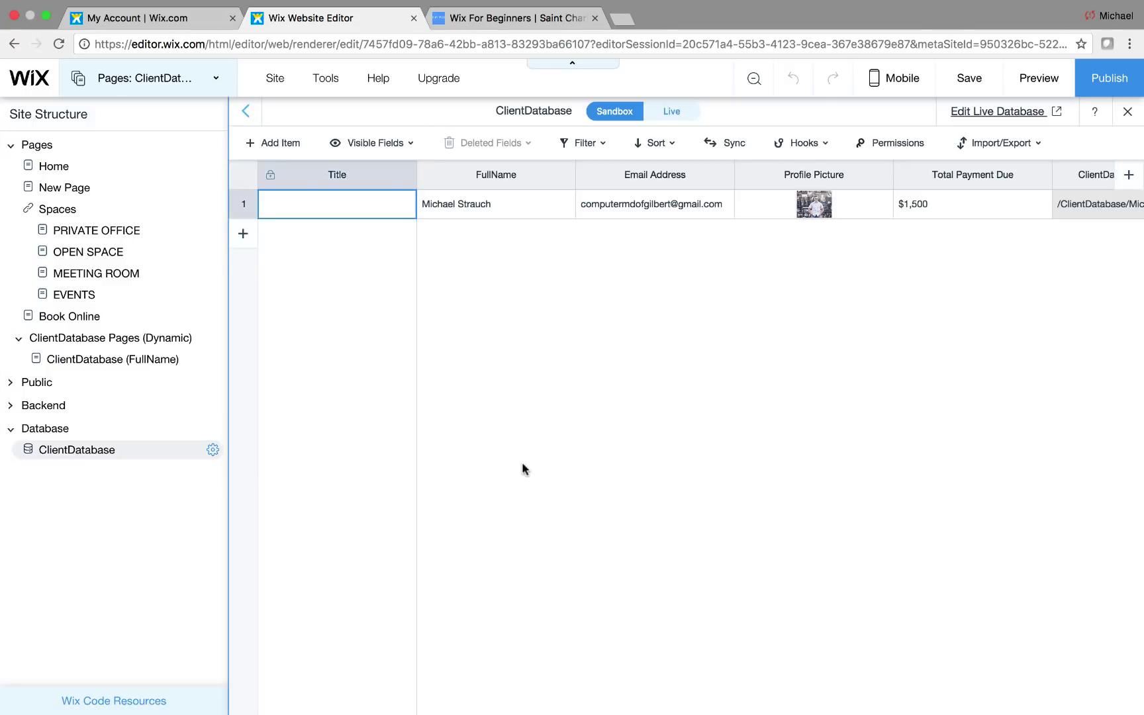
{"action": "scroll", "coordinate": [1092, 302], "scroll_direction": "right", "scroll_amount": 3}
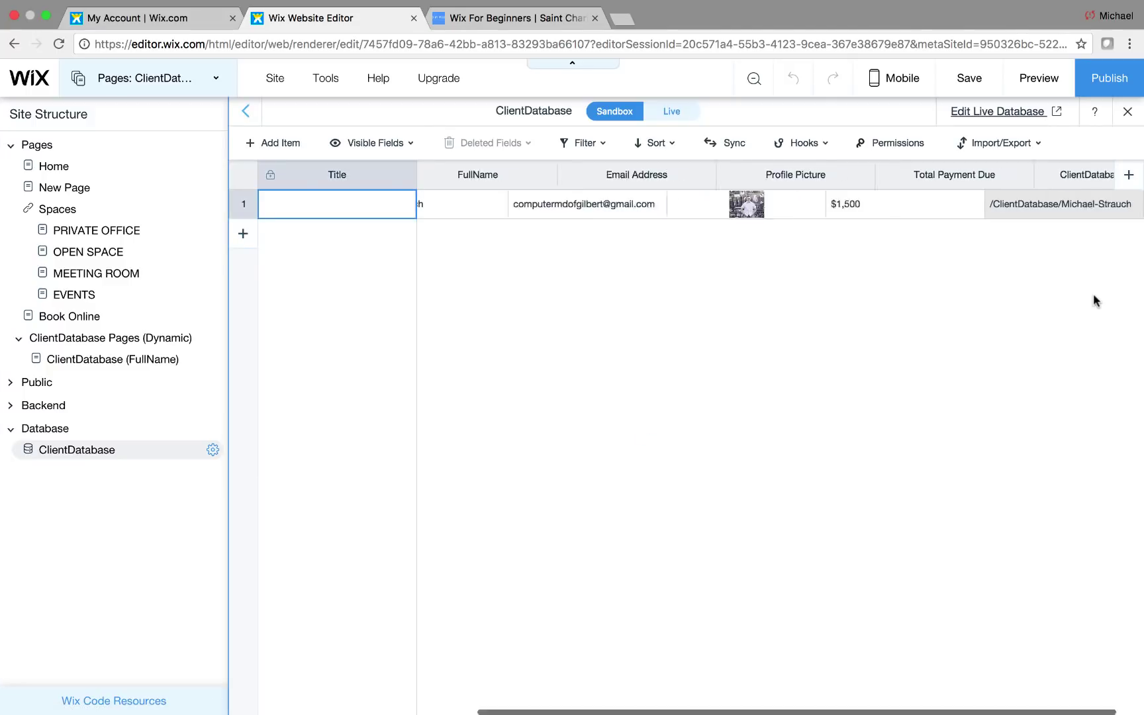
{"action": "left_click", "coordinate": [1099, 203]}
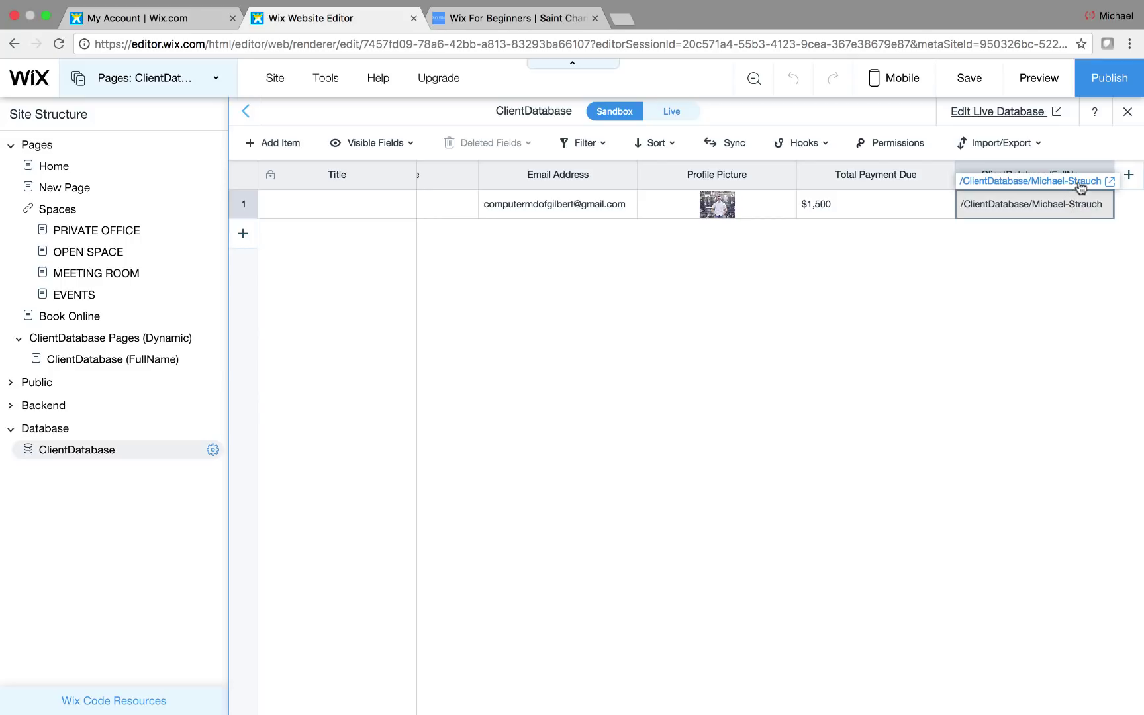
{"action": "left_click", "coordinate": [1111, 182]}
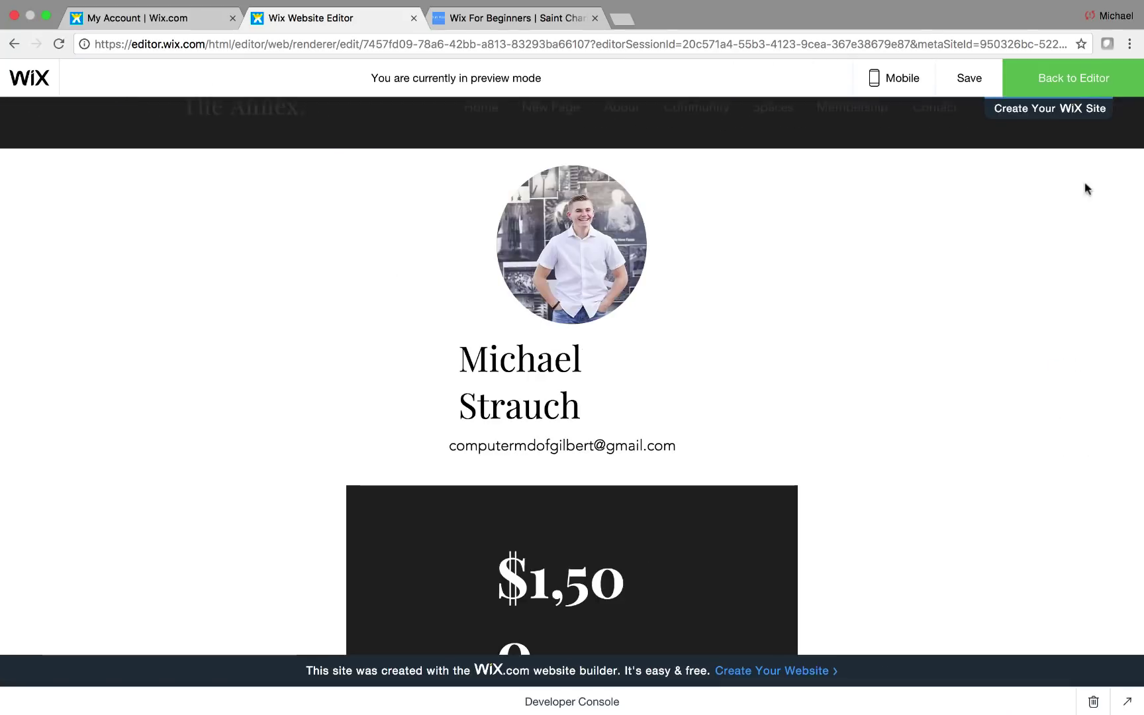
{"action": "left_click", "coordinate": [1052, 80]}
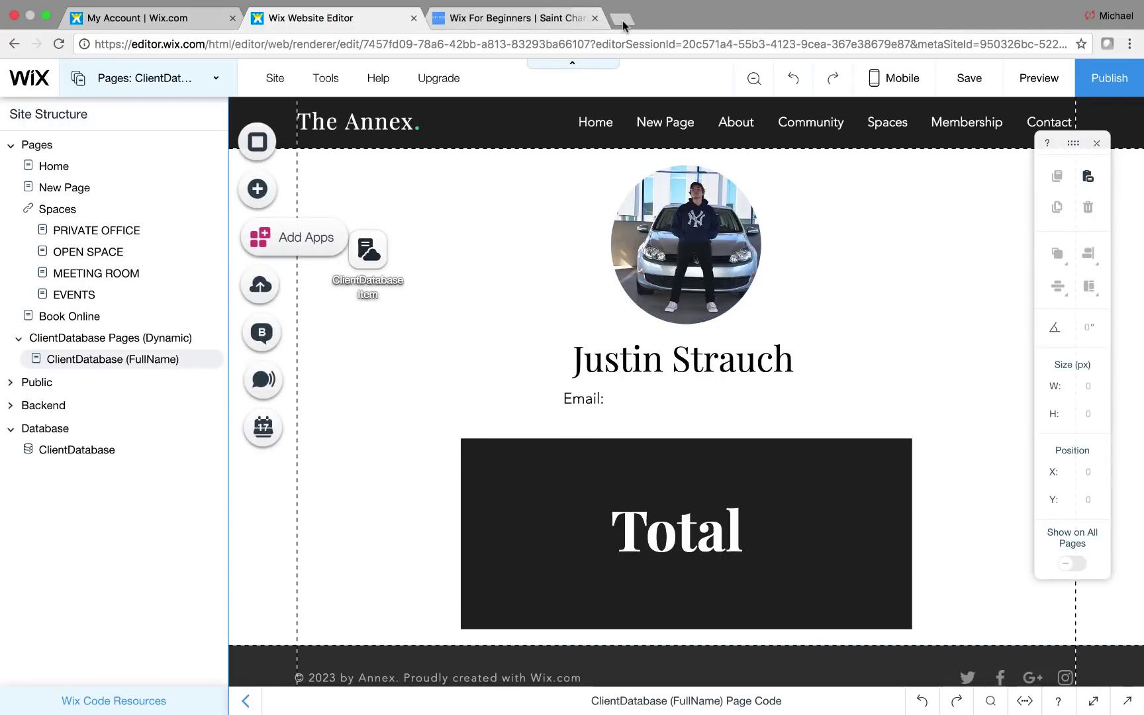
Open and close a blank tab, then reopen the ClientDatabase collection data
{"action": "left_click", "coordinate": [623, 19]}
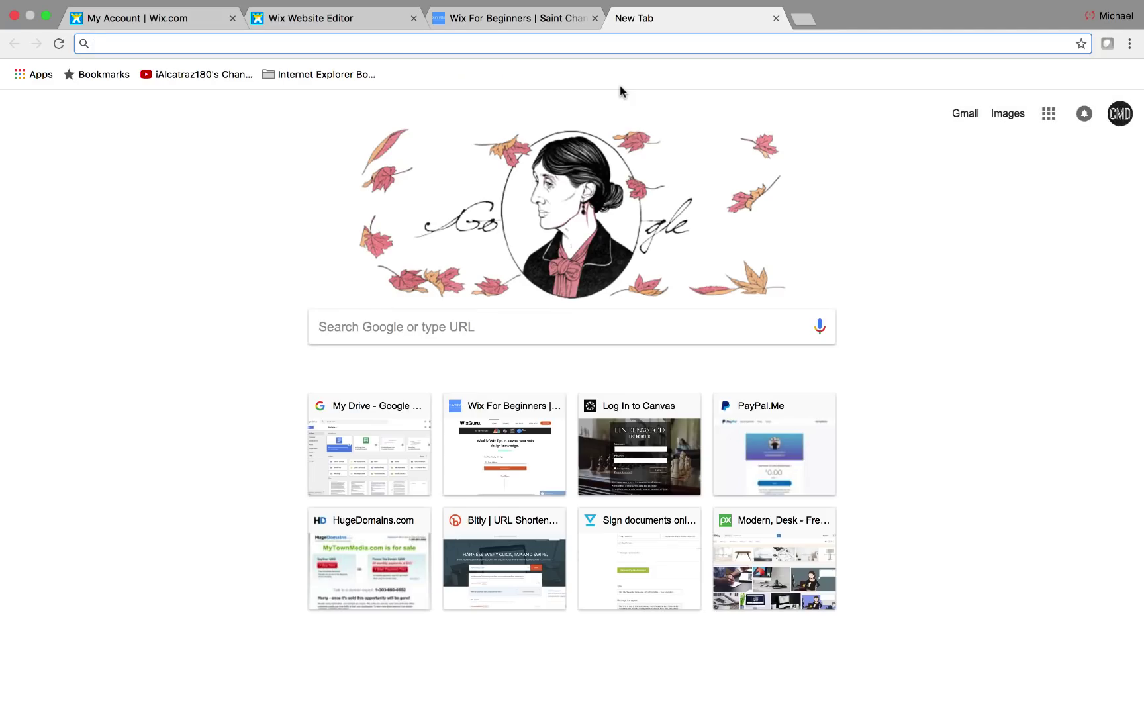
{"action": "left_click", "coordinate": [776, 17]}
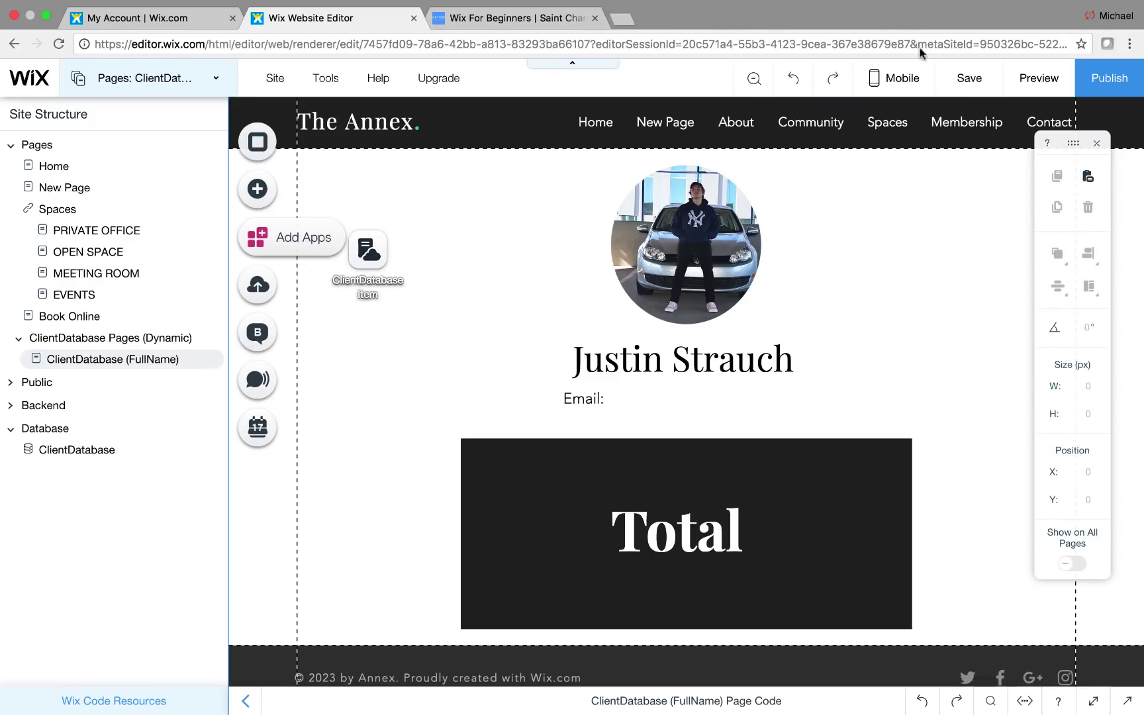
{"action": "left_click", "coordinate": [78, 450]}
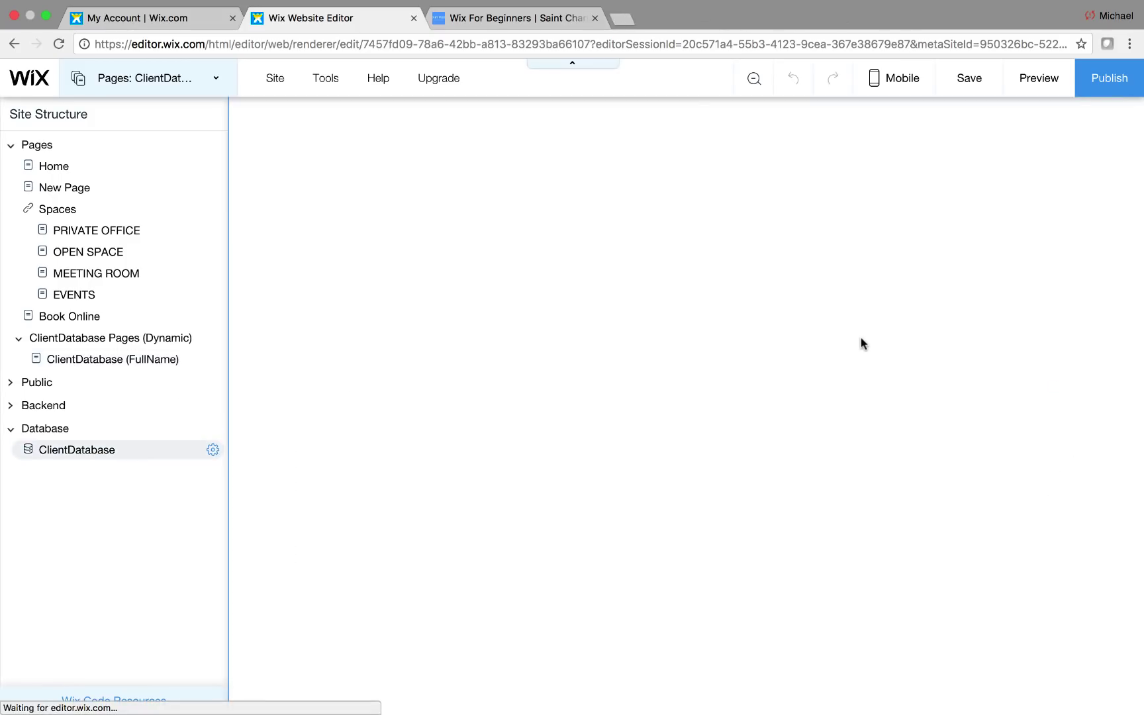
{"action": "scroll", "coordinate": [873, 217], "scroll_direction": "right", "scroll_amount": 3}
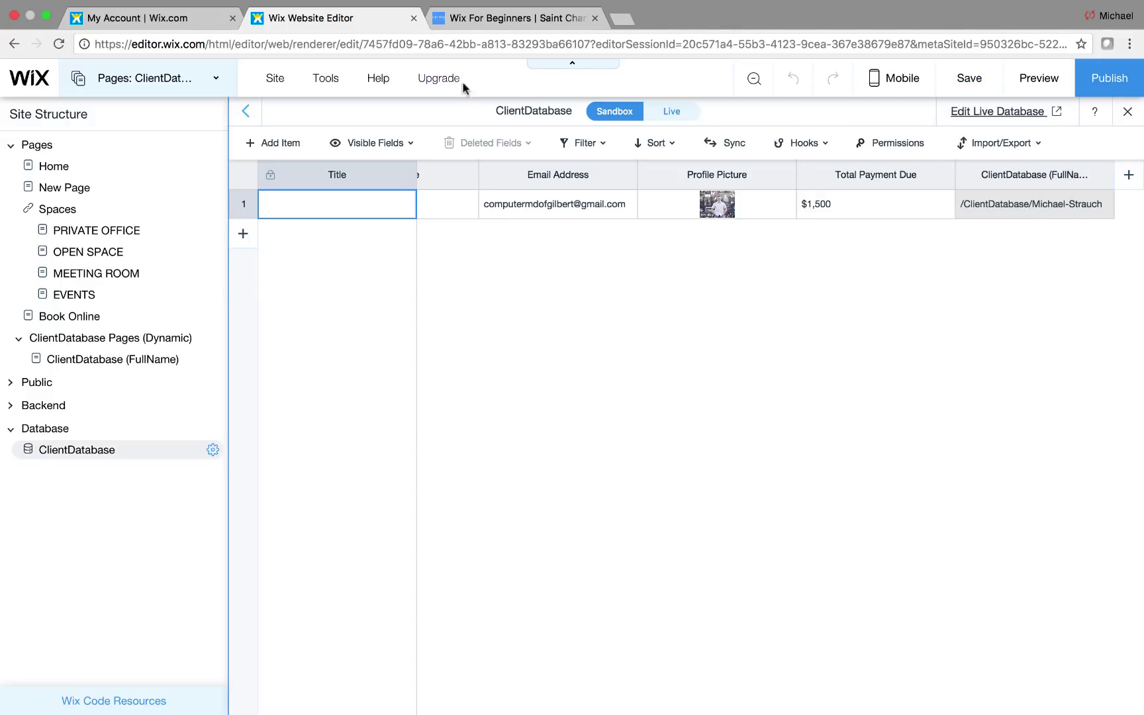
Open the live site at '/ClientDatabase/' plus the client's name slug, getting a 403 error
{"action": "mouse_move", "coordinate": [1089, 92]}
{"action": "left_click", "coordinate": [987, 192]}
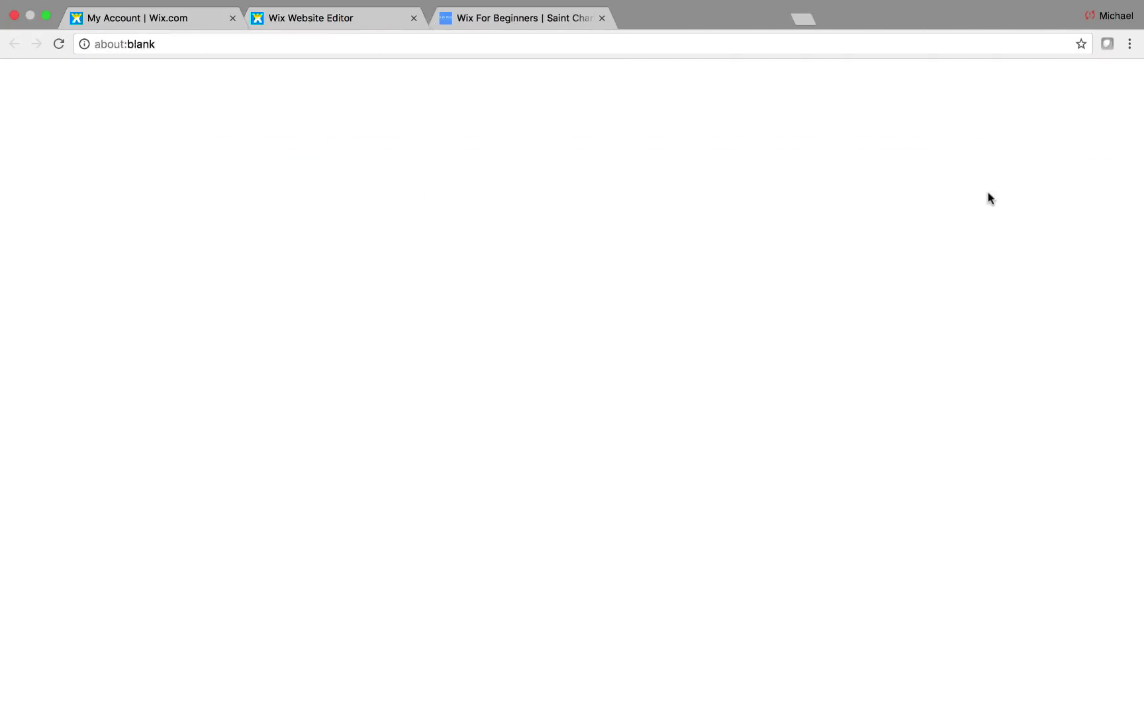
{"action": "left_click", "coordinate": [400, 63]}
{"action": "left_click", "coordinate": [400, 63]}
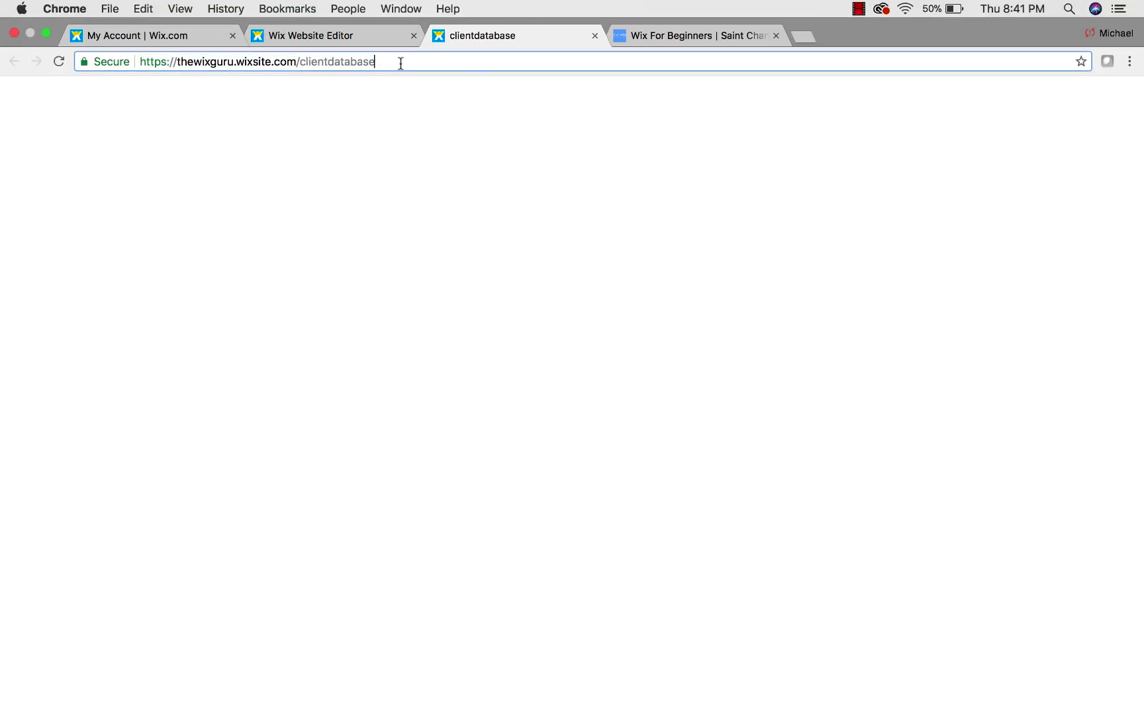
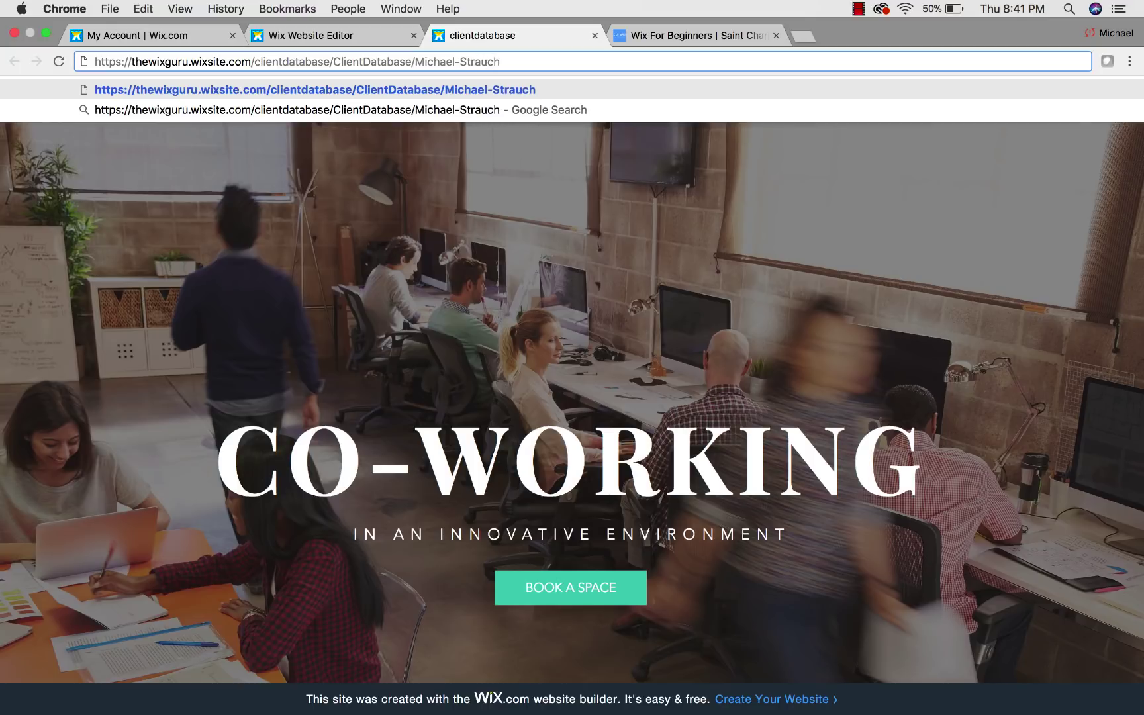
{"action": "key", "text": "Return"}
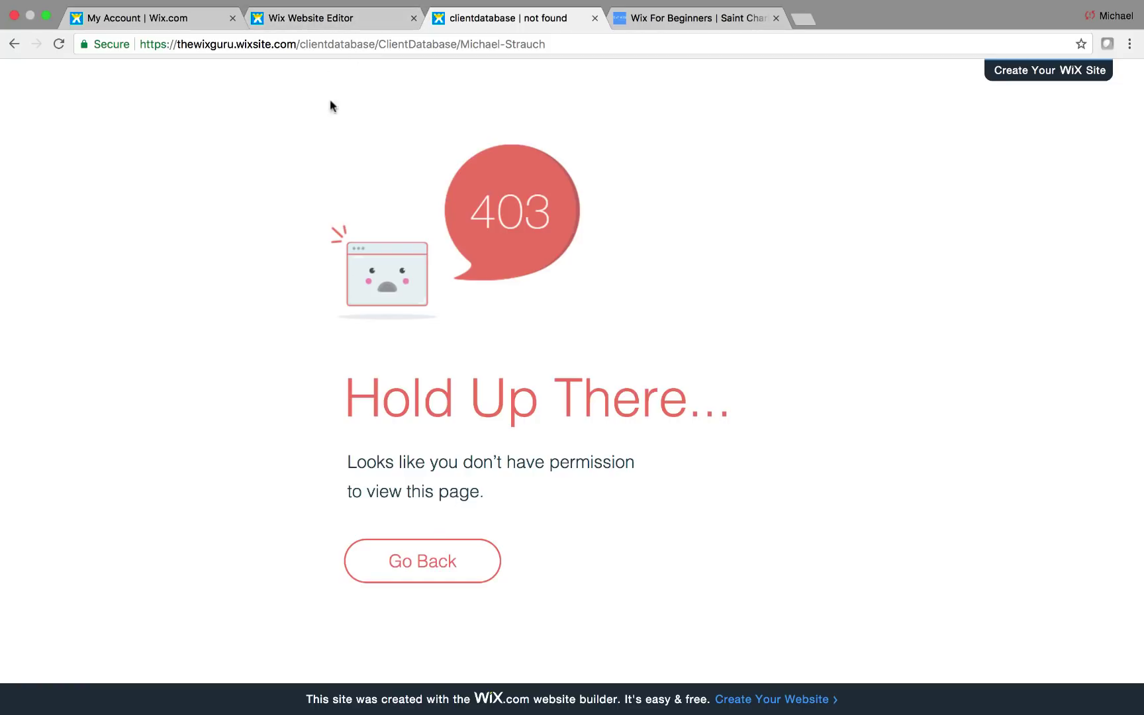
{"action": "left_click", "coordinate": [316, 20]}
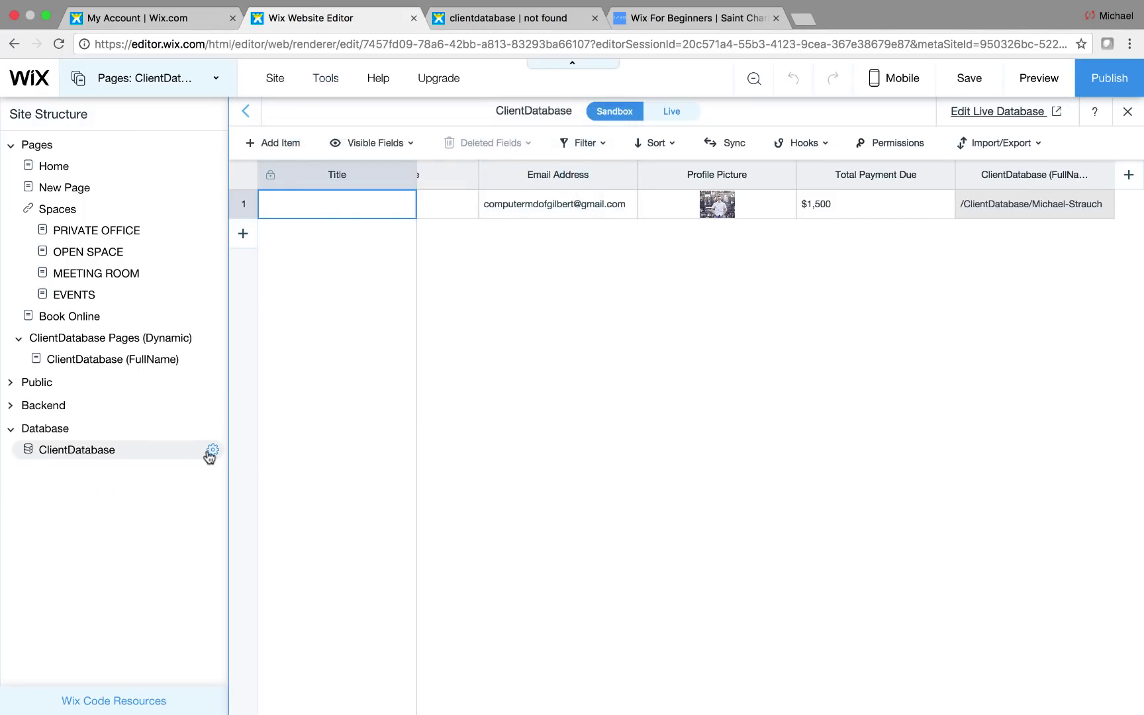
Set the ClientDatabase 'Who can read' permission to Anyone and save it
{"action": "left_click", "coordinate": [210, 450]}
{"action": "left_click", "coordinate": [264, 477]}
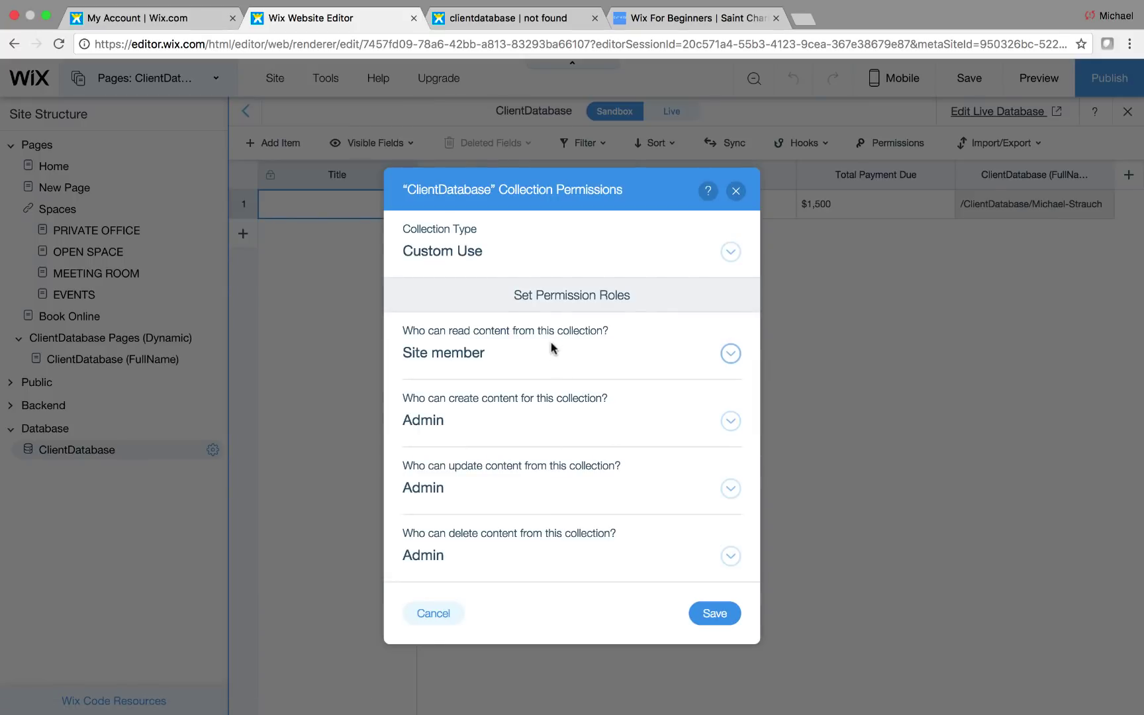
{"action": "left_click", "coordinate": [509, 360]}
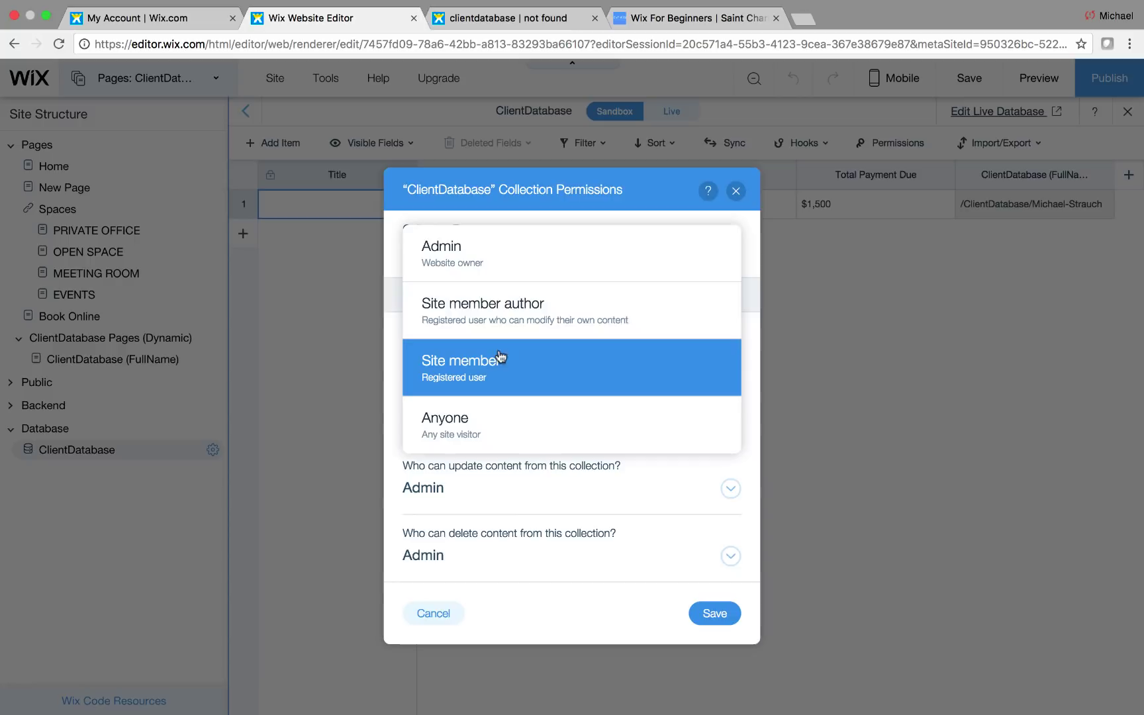
{"action": "left_click", "coordinate": [468, 437]}
{"action": "left_click", "coordinate": [715, 614]}
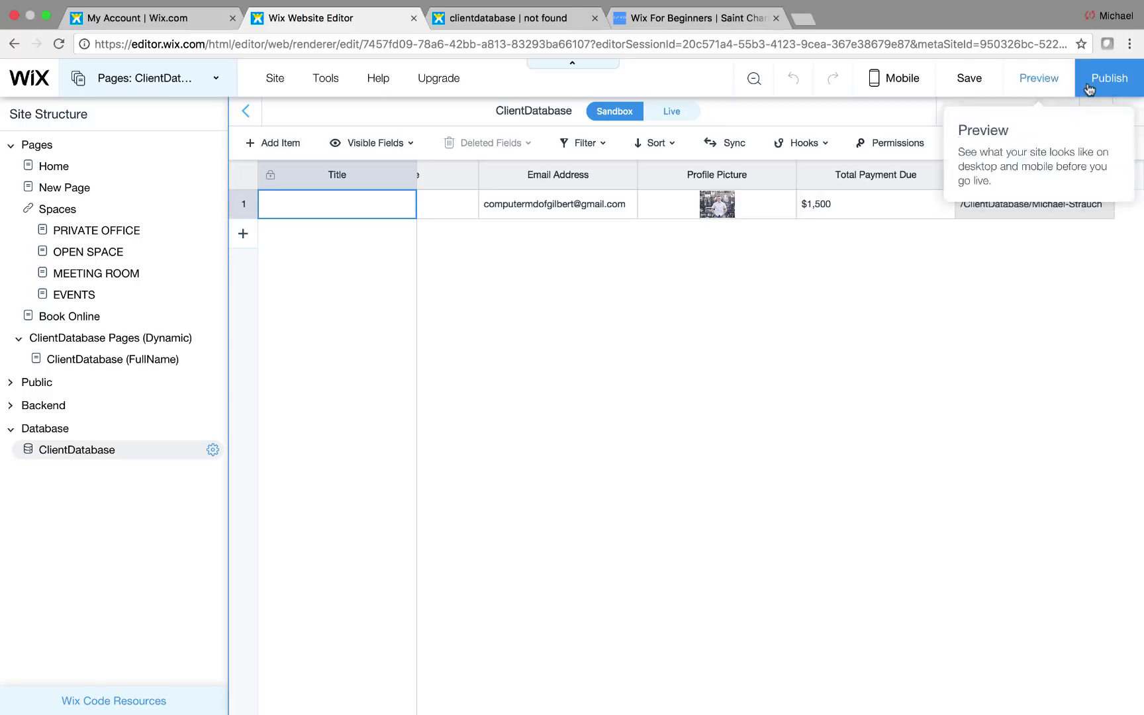
Republish the site and go back to the live page showing 403
{"action": "left_click", "coordinate": [1109, 76]}
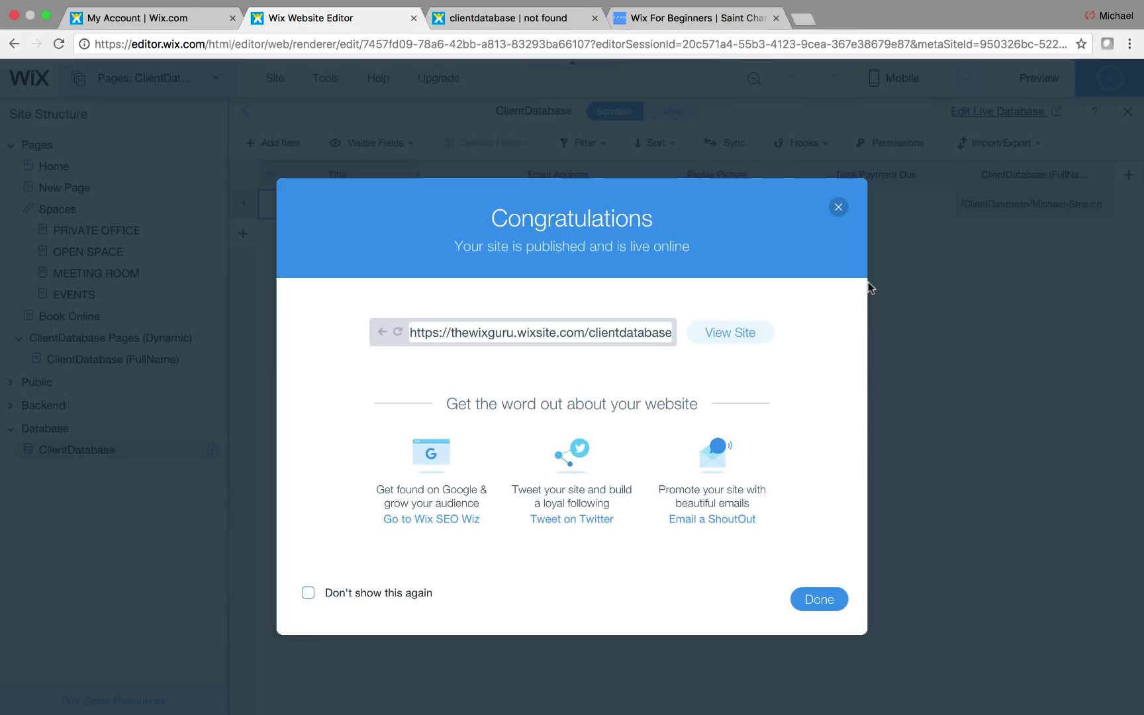
{"action": "left_click", "coordinate": [823, 599]}
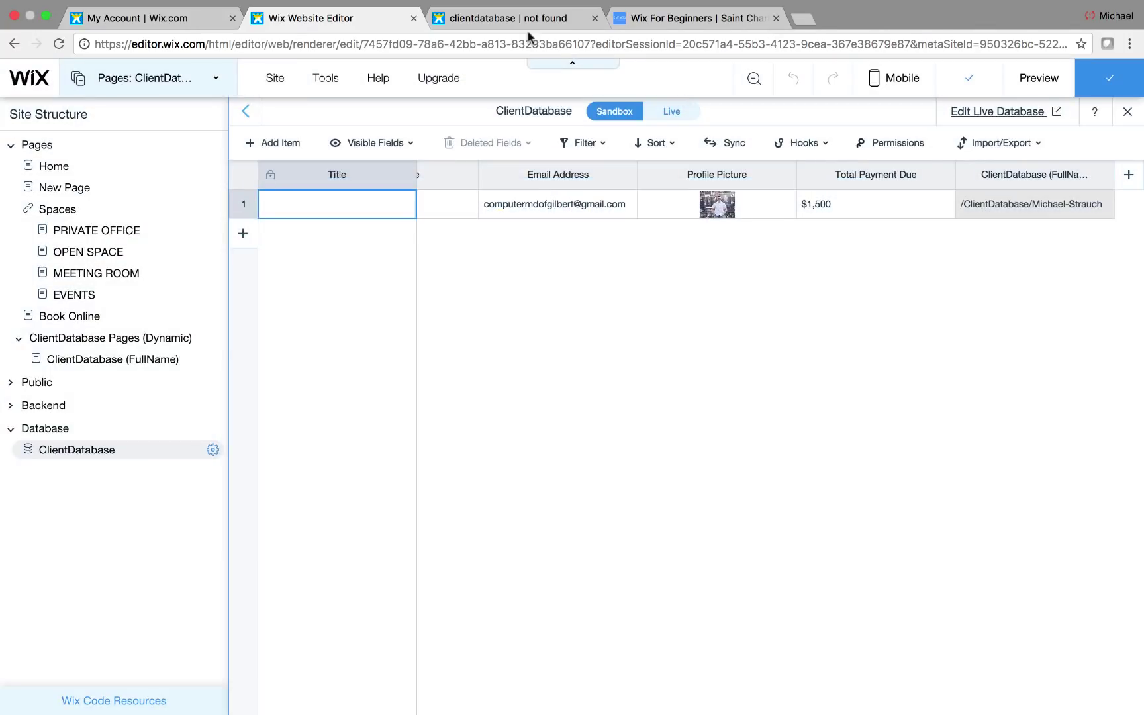
{"action": "left_click", "coordinate": [507, 18]}
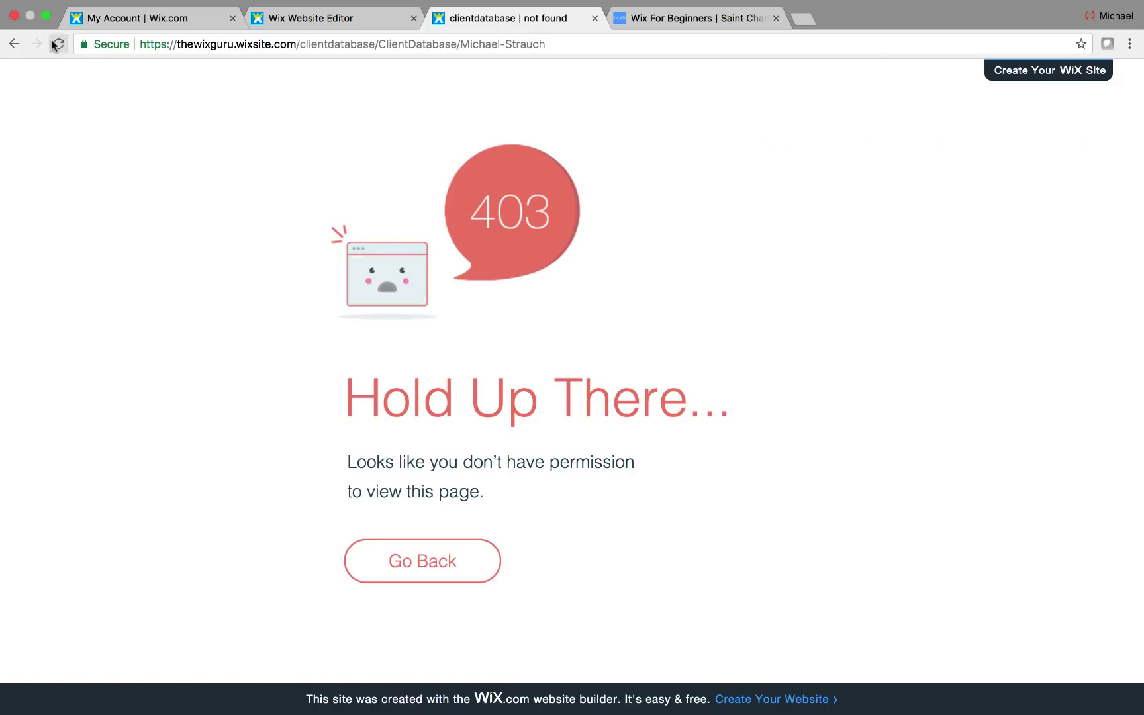
Reload the 403 page to show the client's photo, name, email and $1,500 total, then close it
{"action": "left_click", "coordinate": [58, 43]}
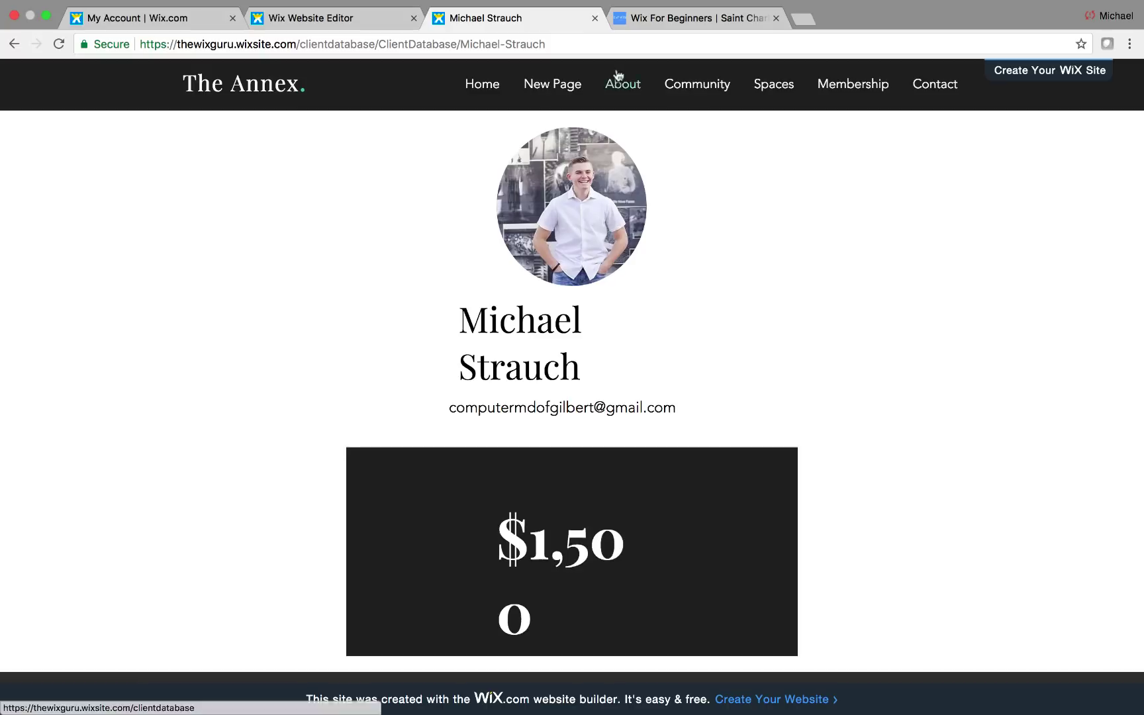
{"action": "left_click", "coordinate": [594, 18]}
{"action": "left_click", "coordinate": [372, 17]}
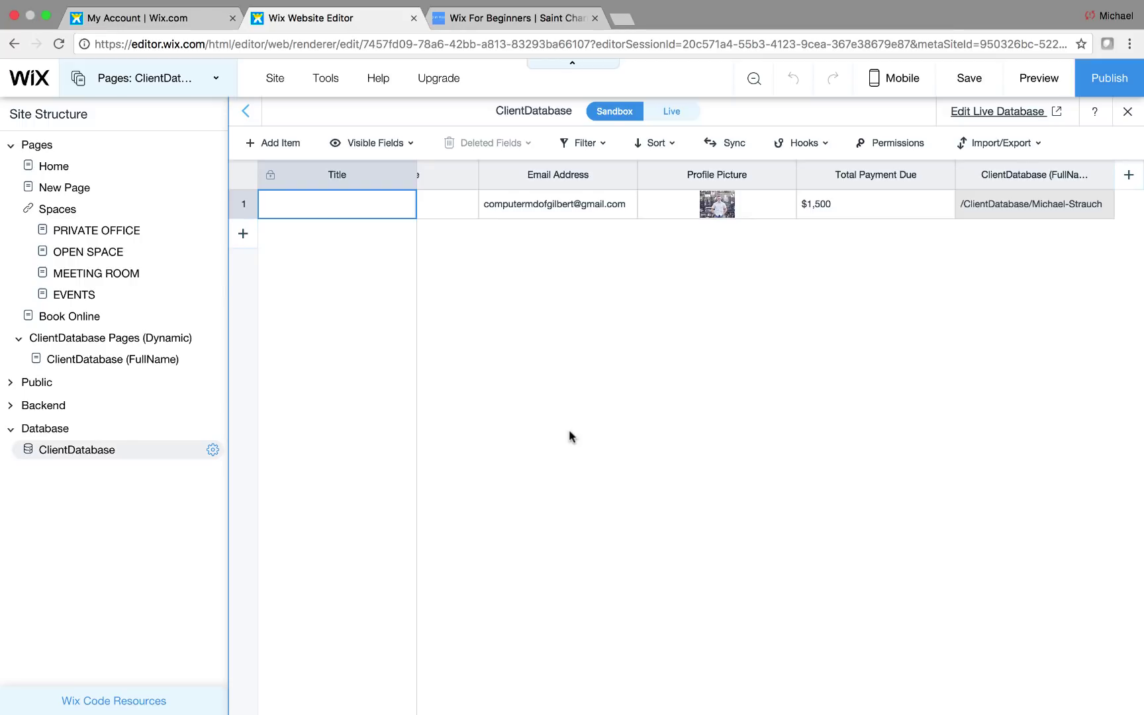
Scroll back to the FullName column, switch to the WixGuru tab, and exit full screen
{"action": "scroll", "coordinate": [568, 436], "scroll_direction": "left", "scroll_amount": 3}
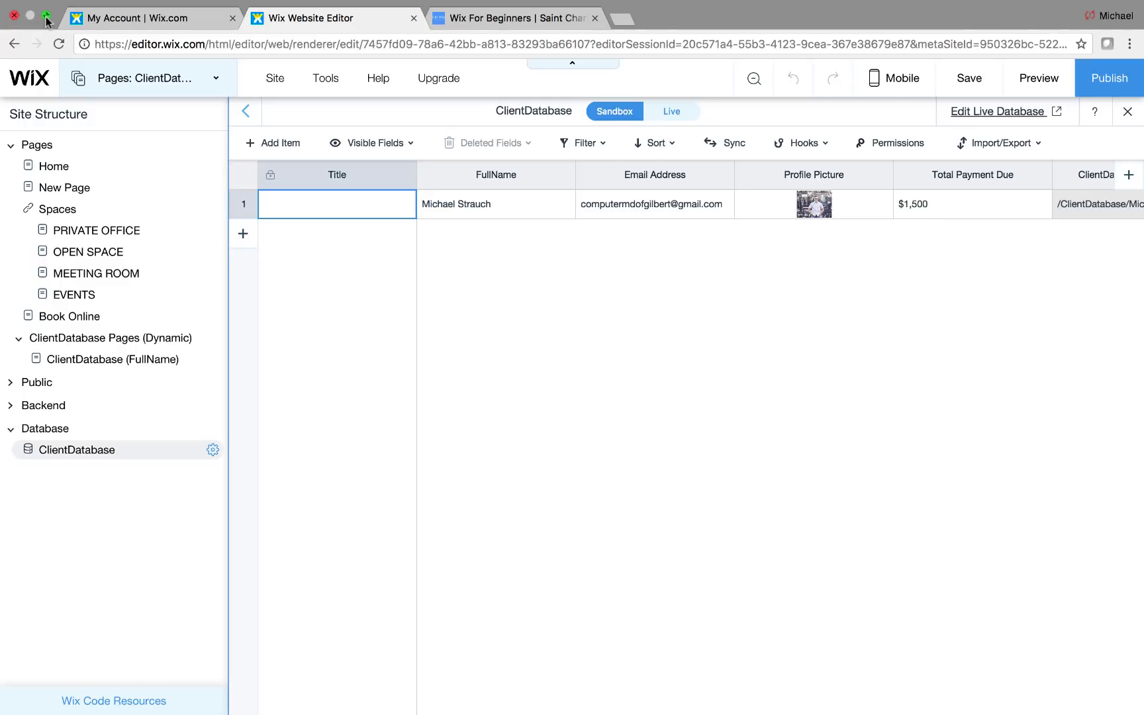
{"action": "left_click", "coordinate": [533, 20]}
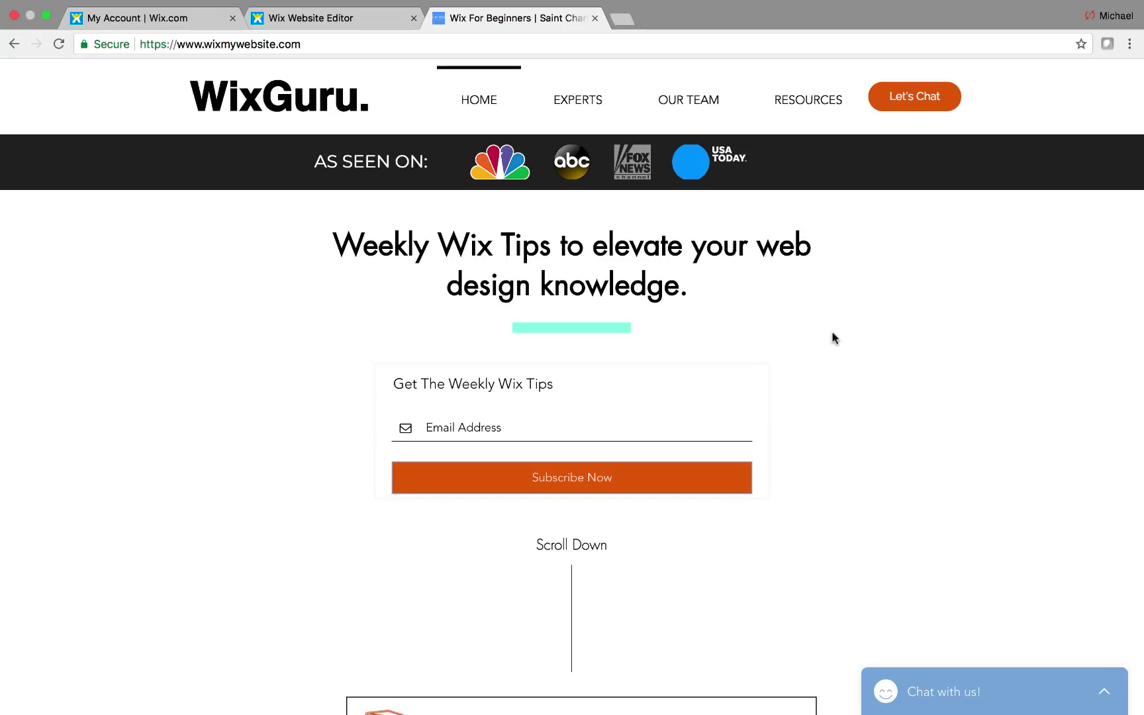
{"action": "left_click", "coordinate": [46, 17]}
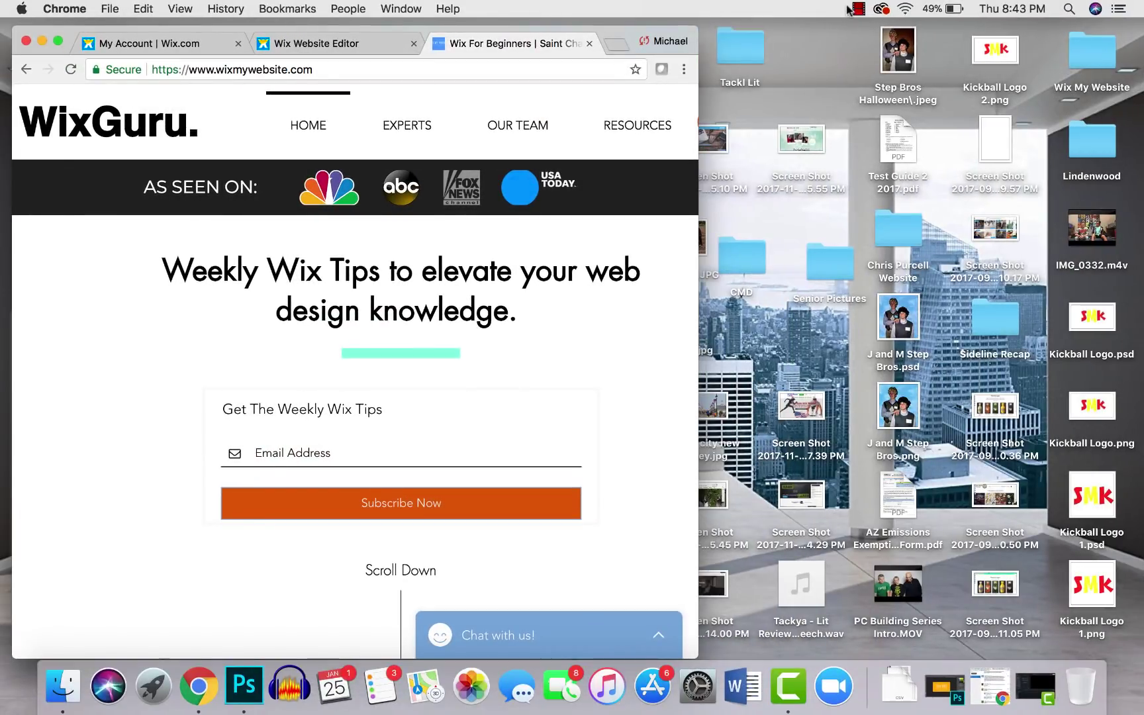
{"action": "left_click", "coordinate": [858, 9]}
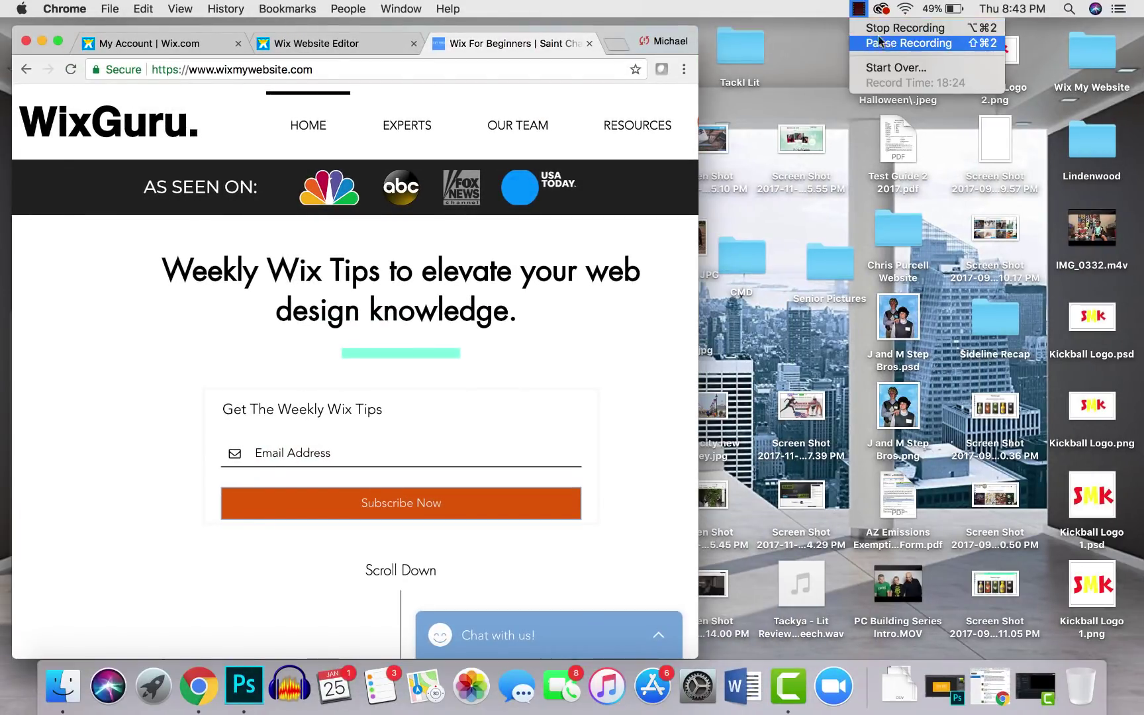